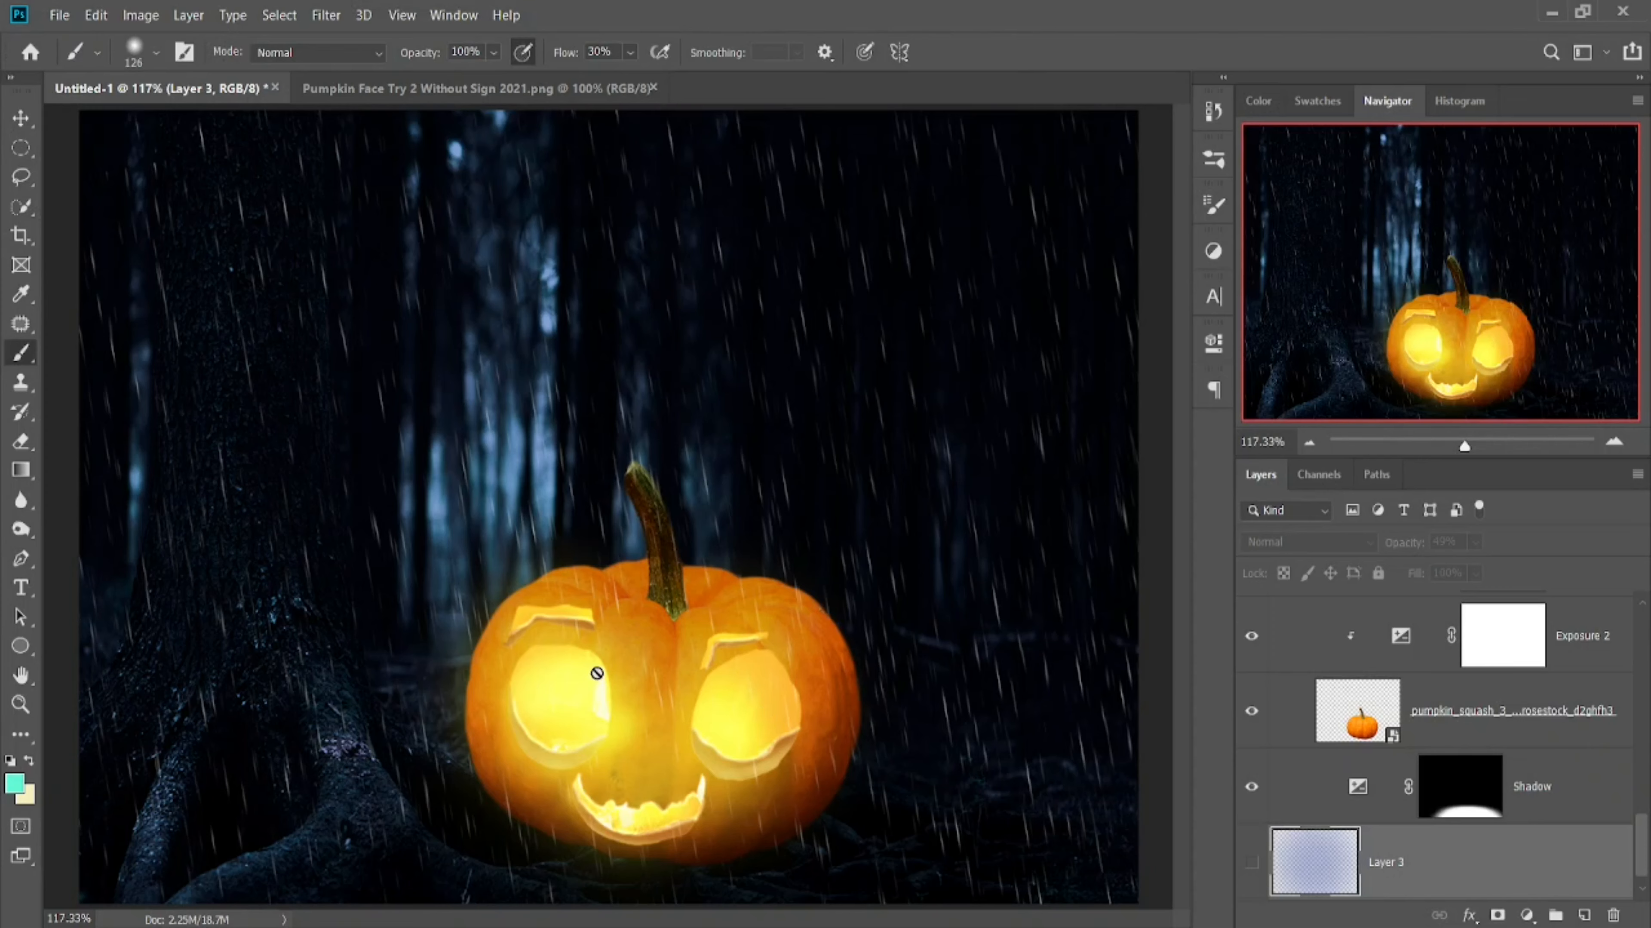
# - Examine the pumpkin's glowing carved face up close in the finished composite, and open the Pumpkin Face Try 2 Without Sign 2021.png document
pyautogui.scroll(5, 677, 670)
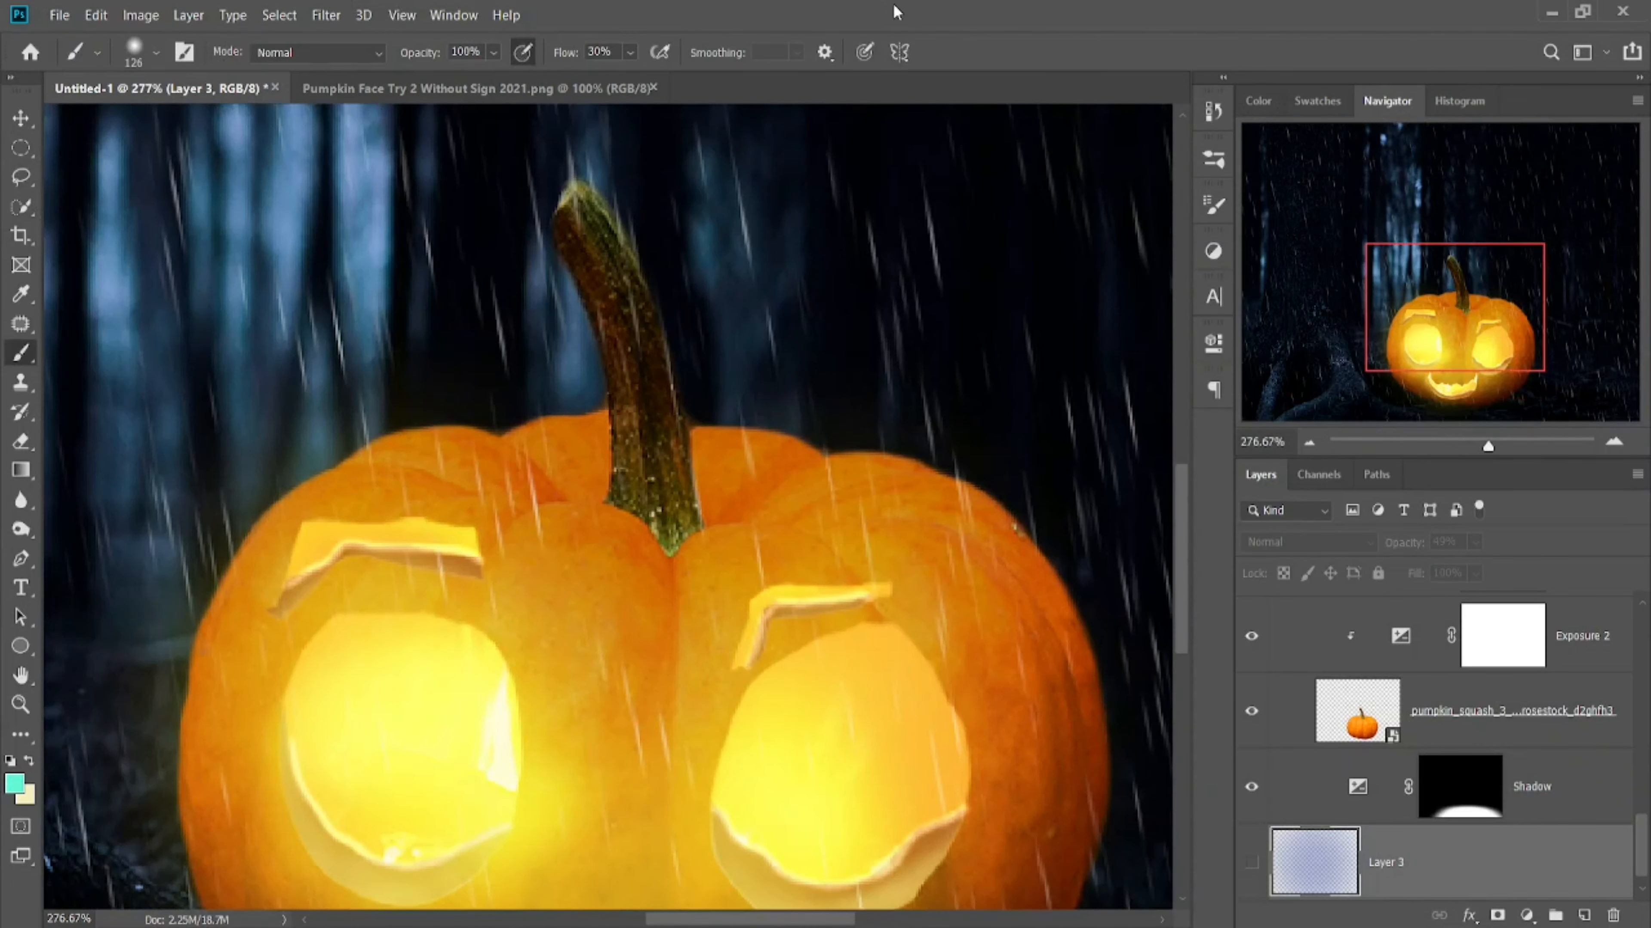
pyautogui.moveTo(733, 428); pyautogui.dragTo(750, 223)
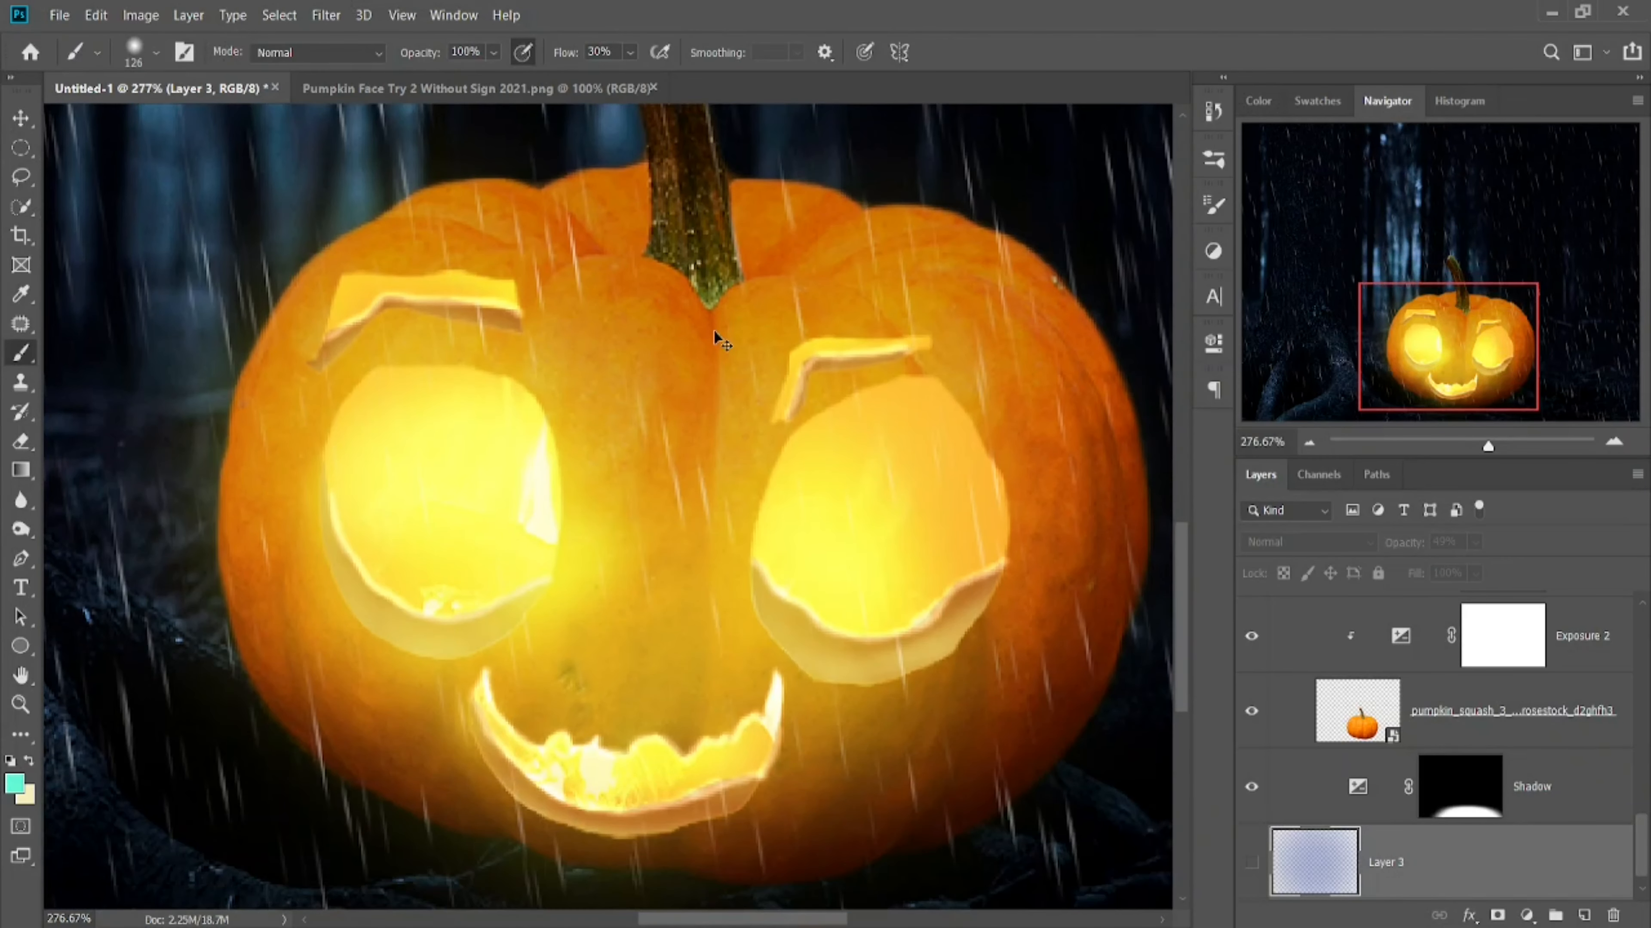
pyautogui.hotkey('ctrl', '0')
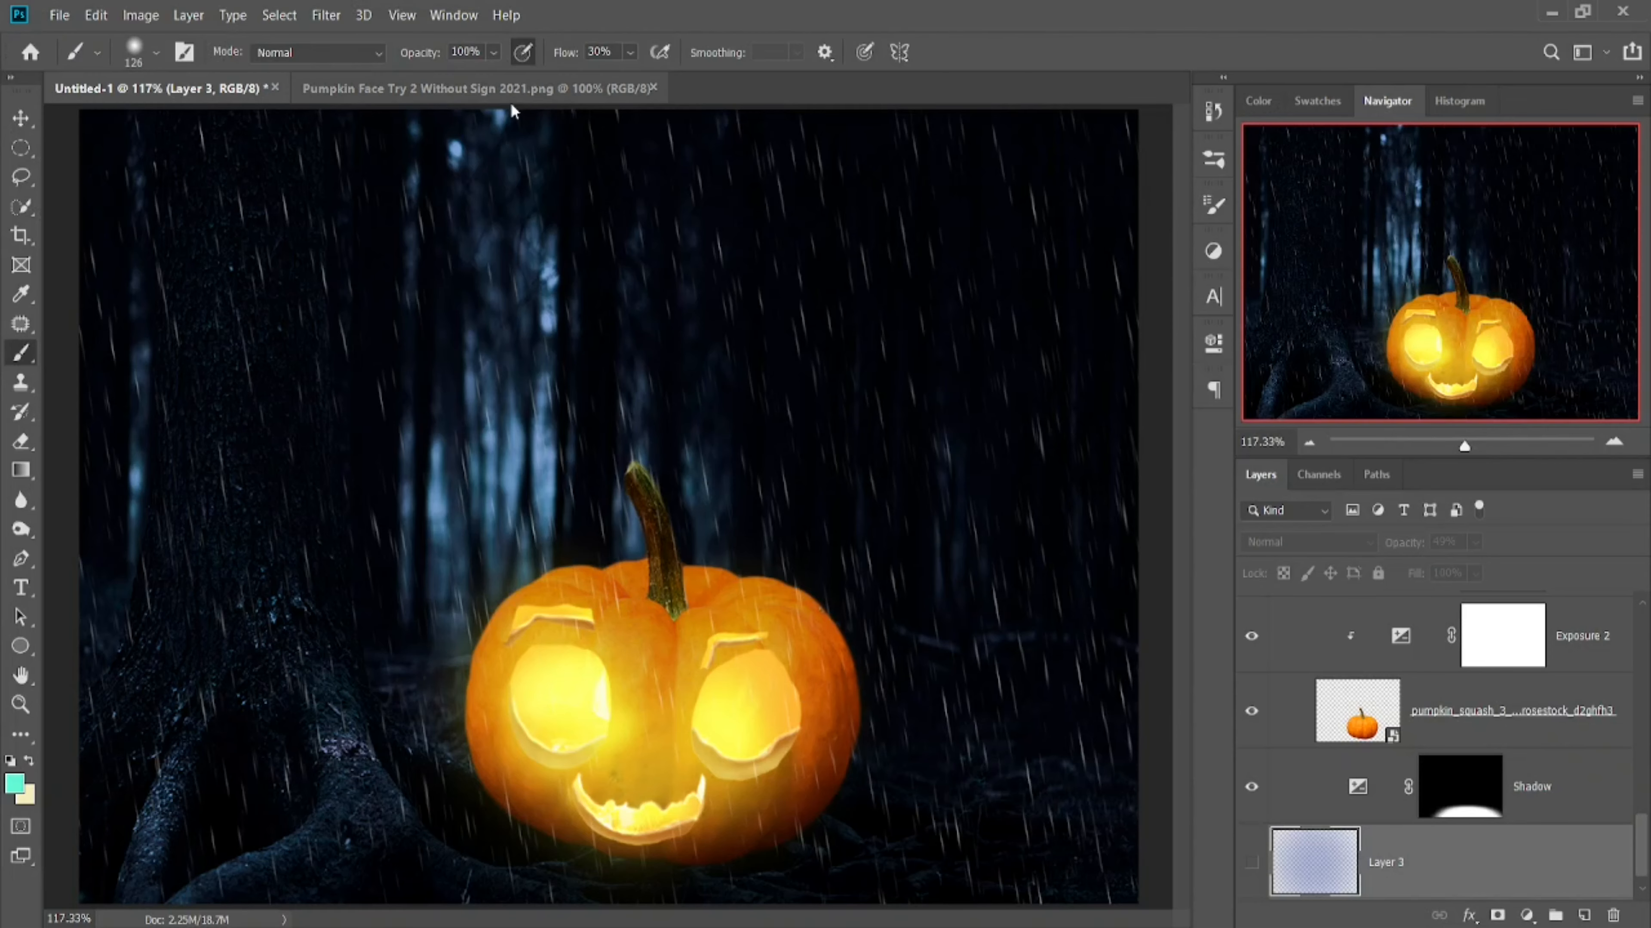
pyautogui.click(519, 91)
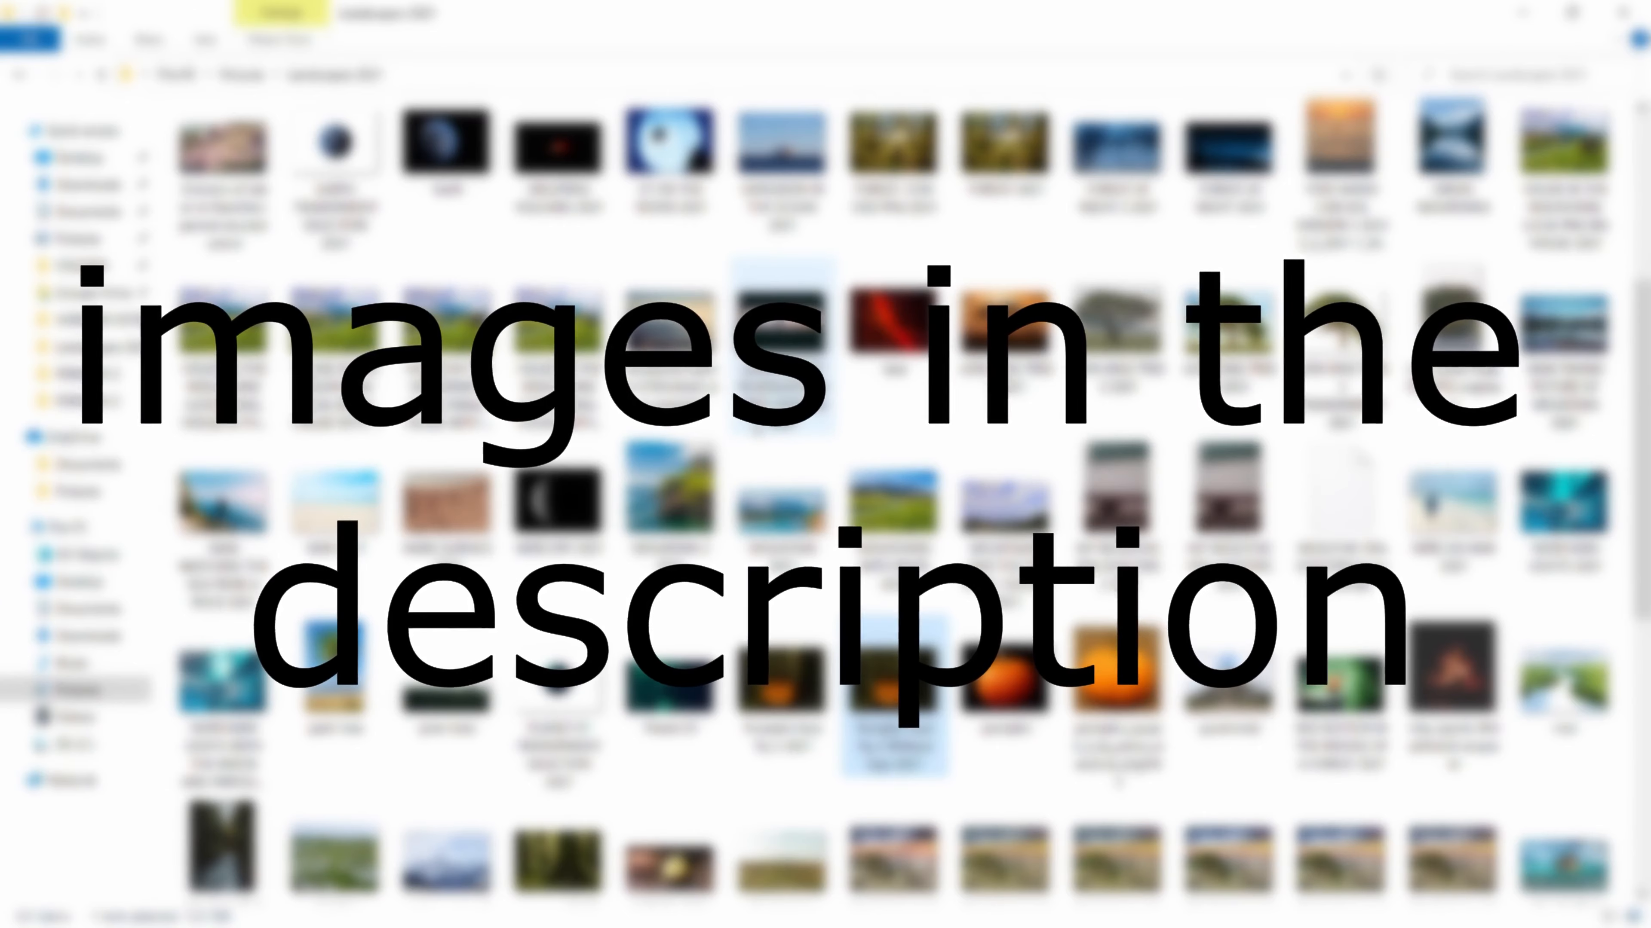
# - In File Explorer, open the Video 15 folder inside Pictures > Composites Stock
pyautogui.click(249, 74)
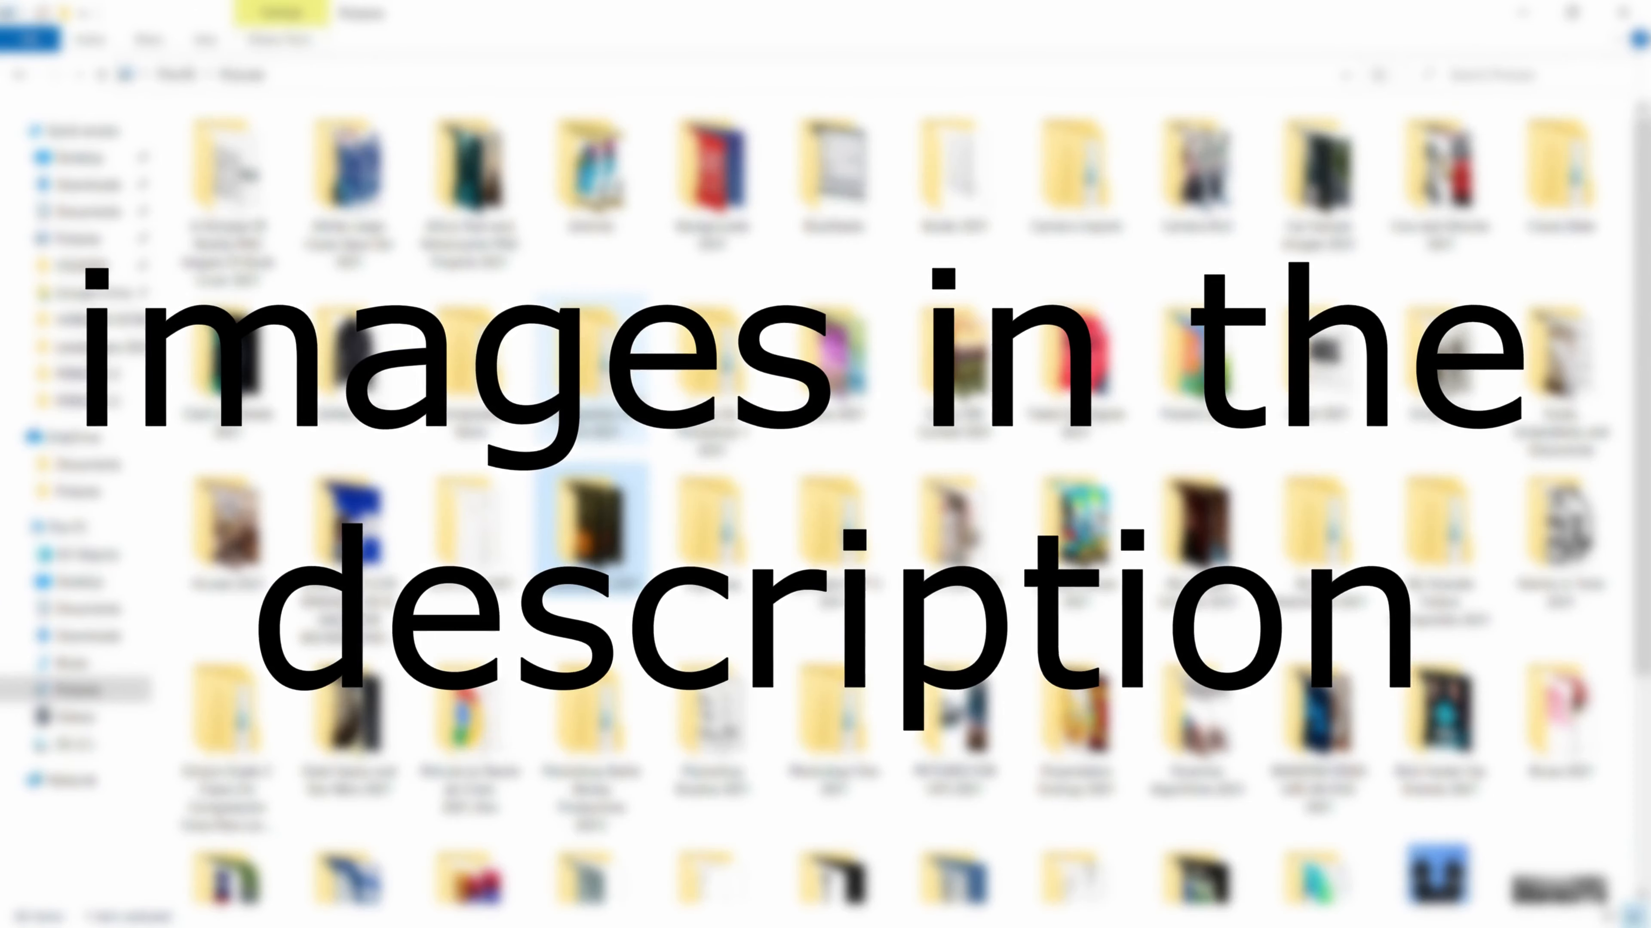
pyautogui.scroll(-2, 897, 500)
pyautogui.scroll(-1, 592, 462)
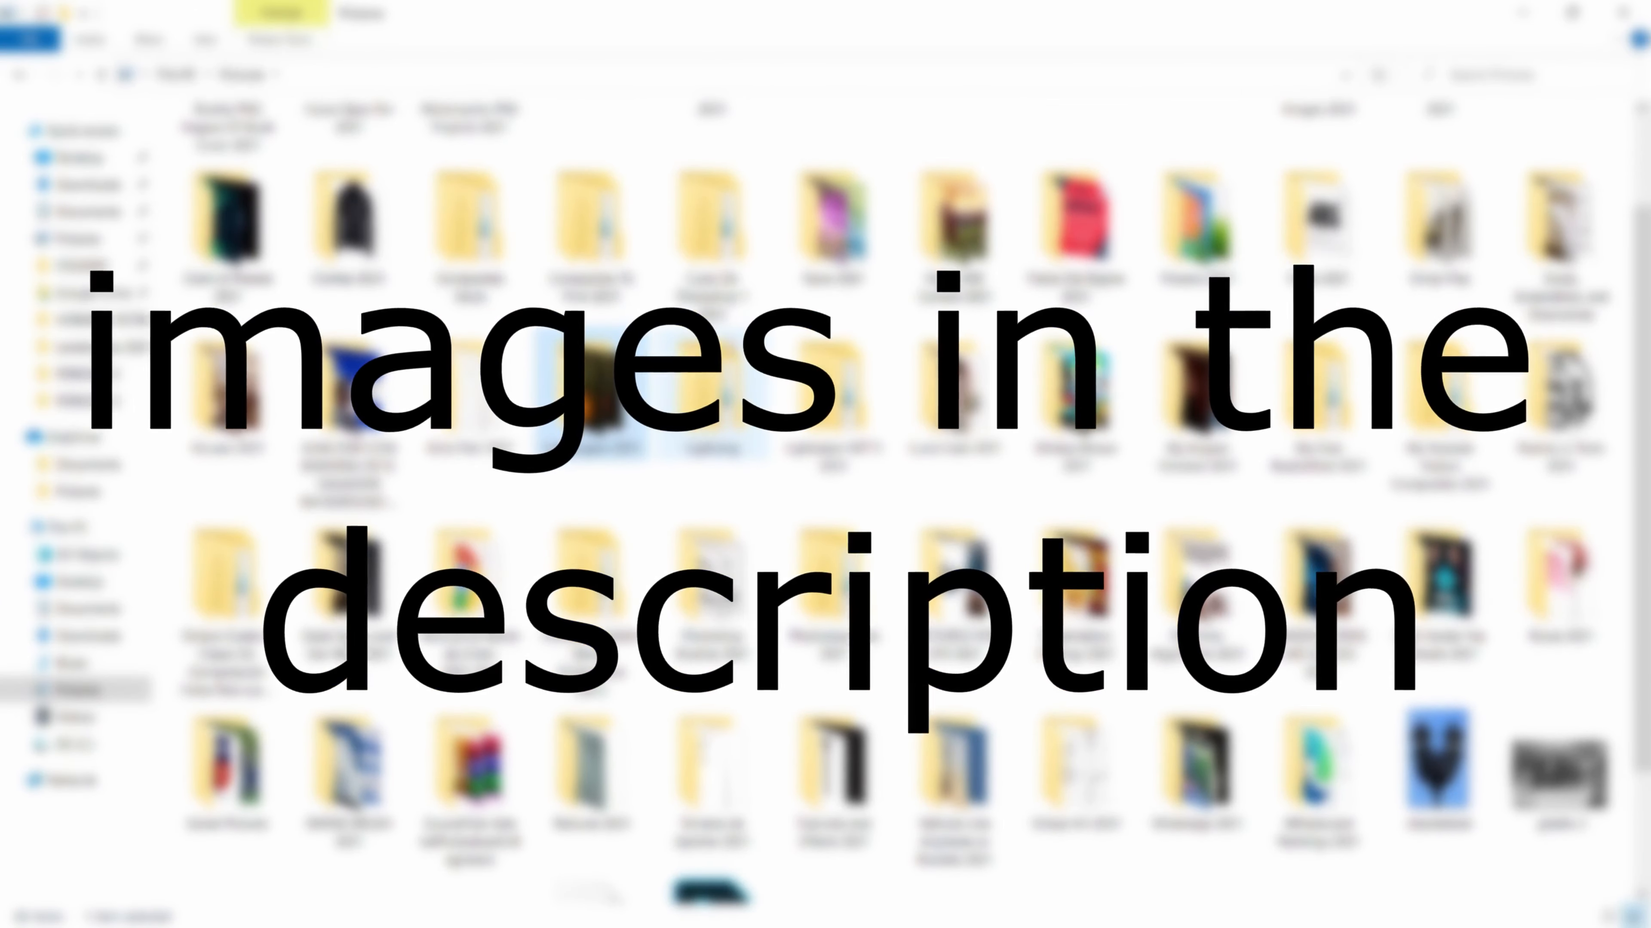
pyautogui.doubleClick(510, 254)
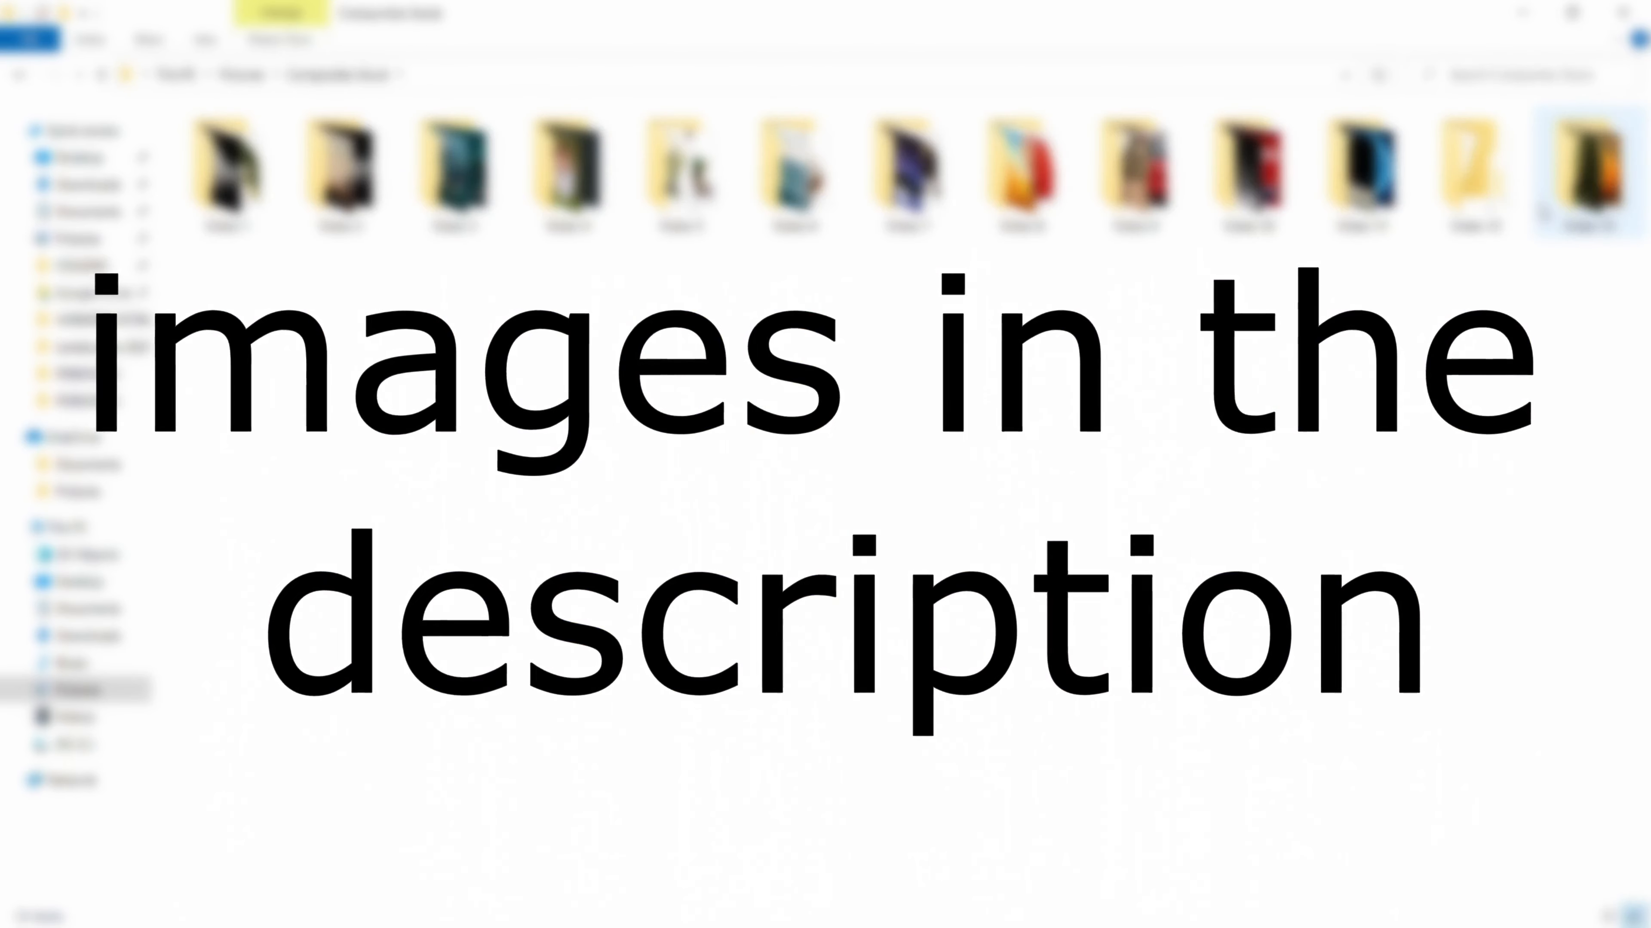
pyautogui.doubleClick(1586, 184)
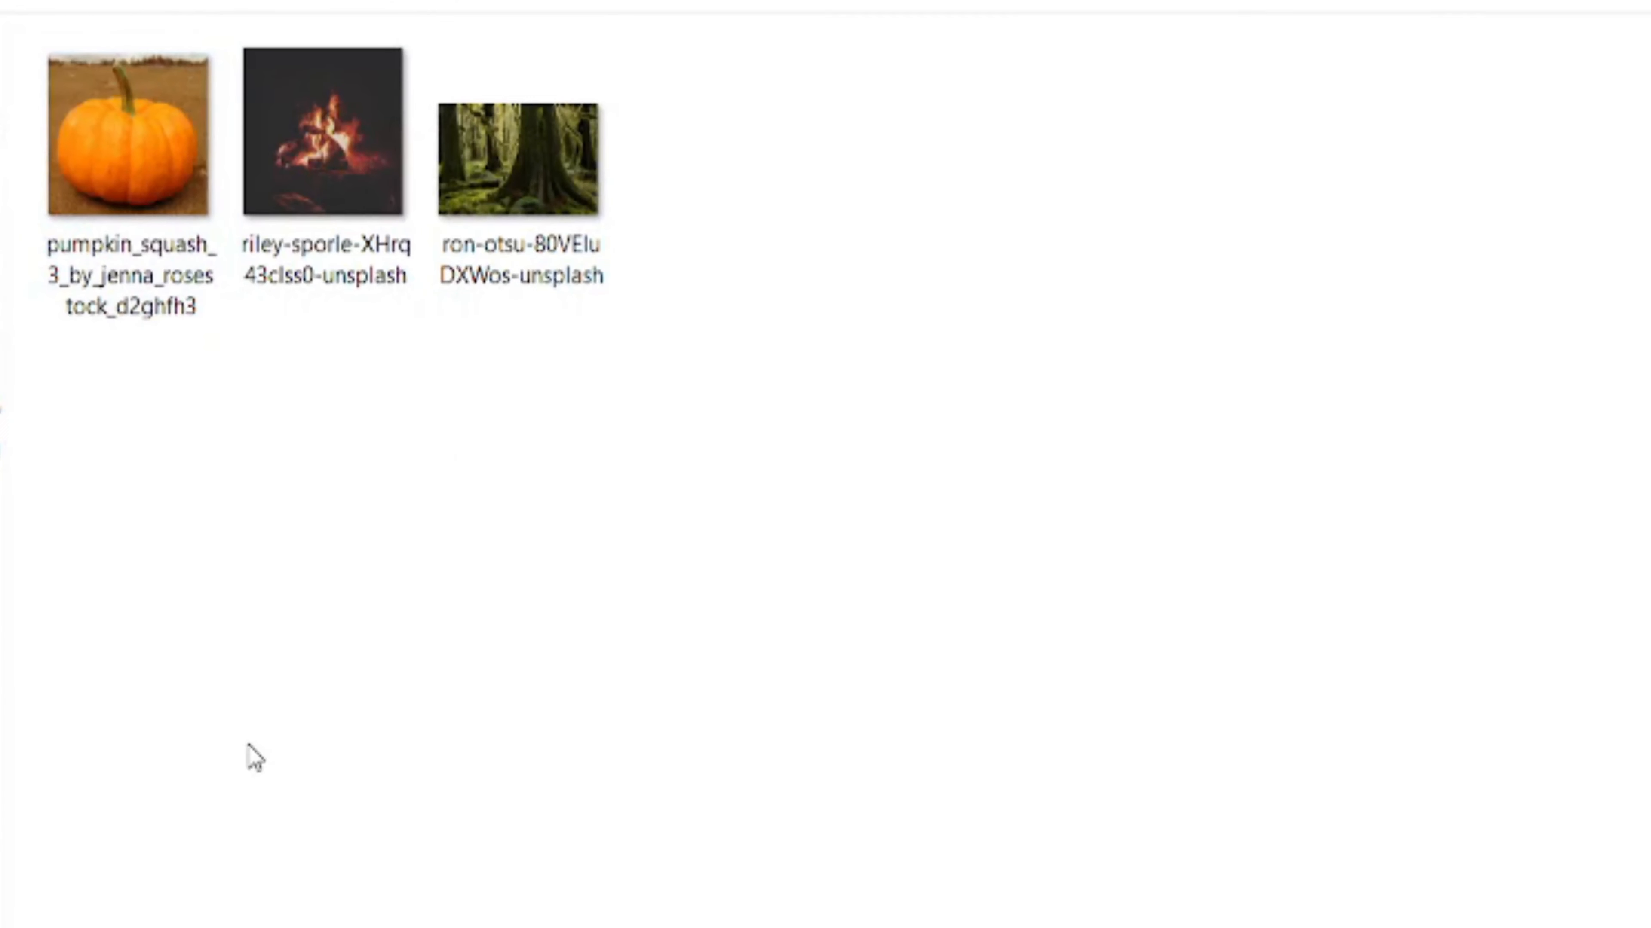
# - Place the campfire, mossy forest and pumpkin stock images from the folder as separate layers in the new Photoshop document
pyautogui.moveTo(246, 747); pyautogui.dragTo(722, 114)
pyautogui.click(296, 175)
pyautogui.click(155, 166)
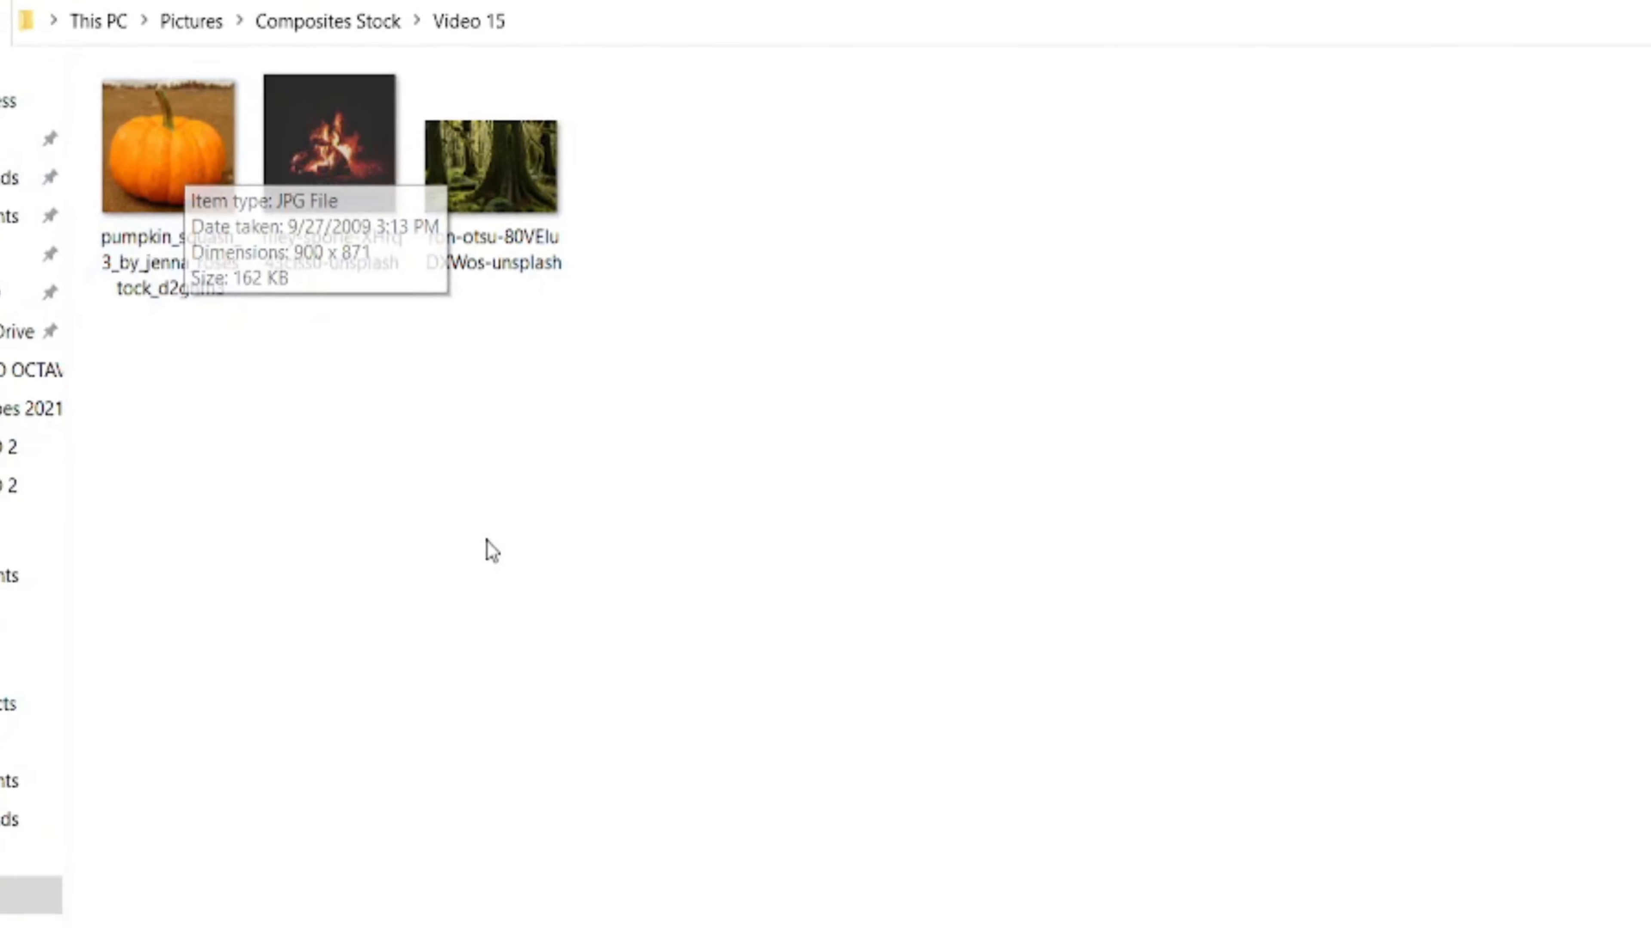
pyautogui.moveTo(491, 552); pyautogui.dragTo(575, 441)
pyautogui.hotkey('alt', 'Tab')
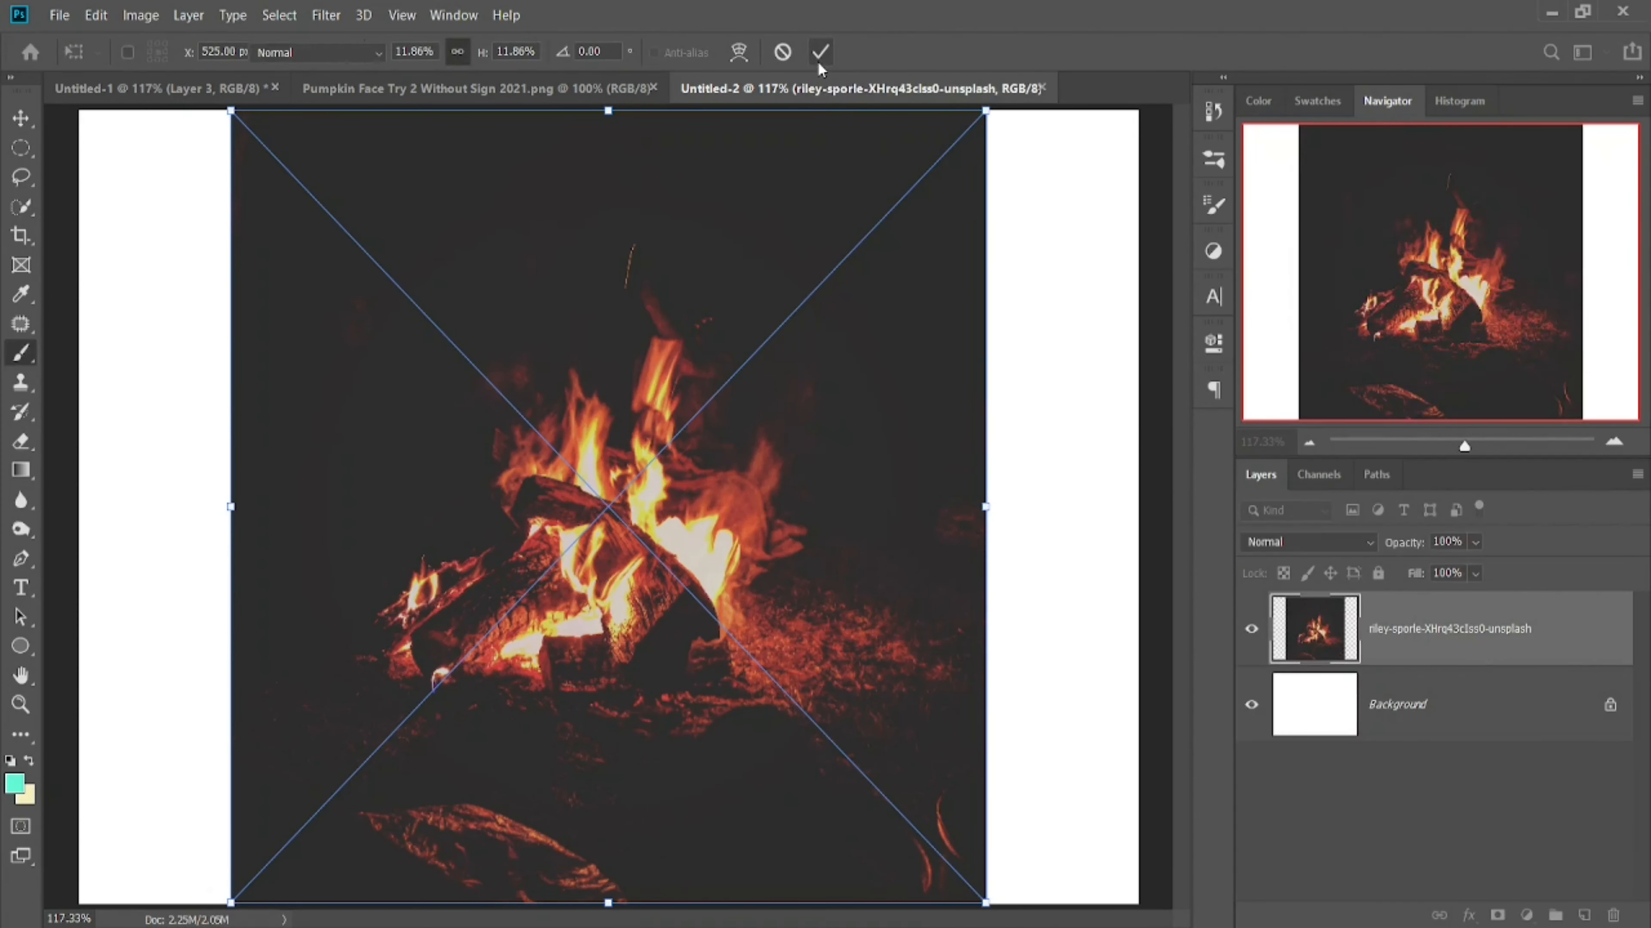
pyautogui.click(819, 53)
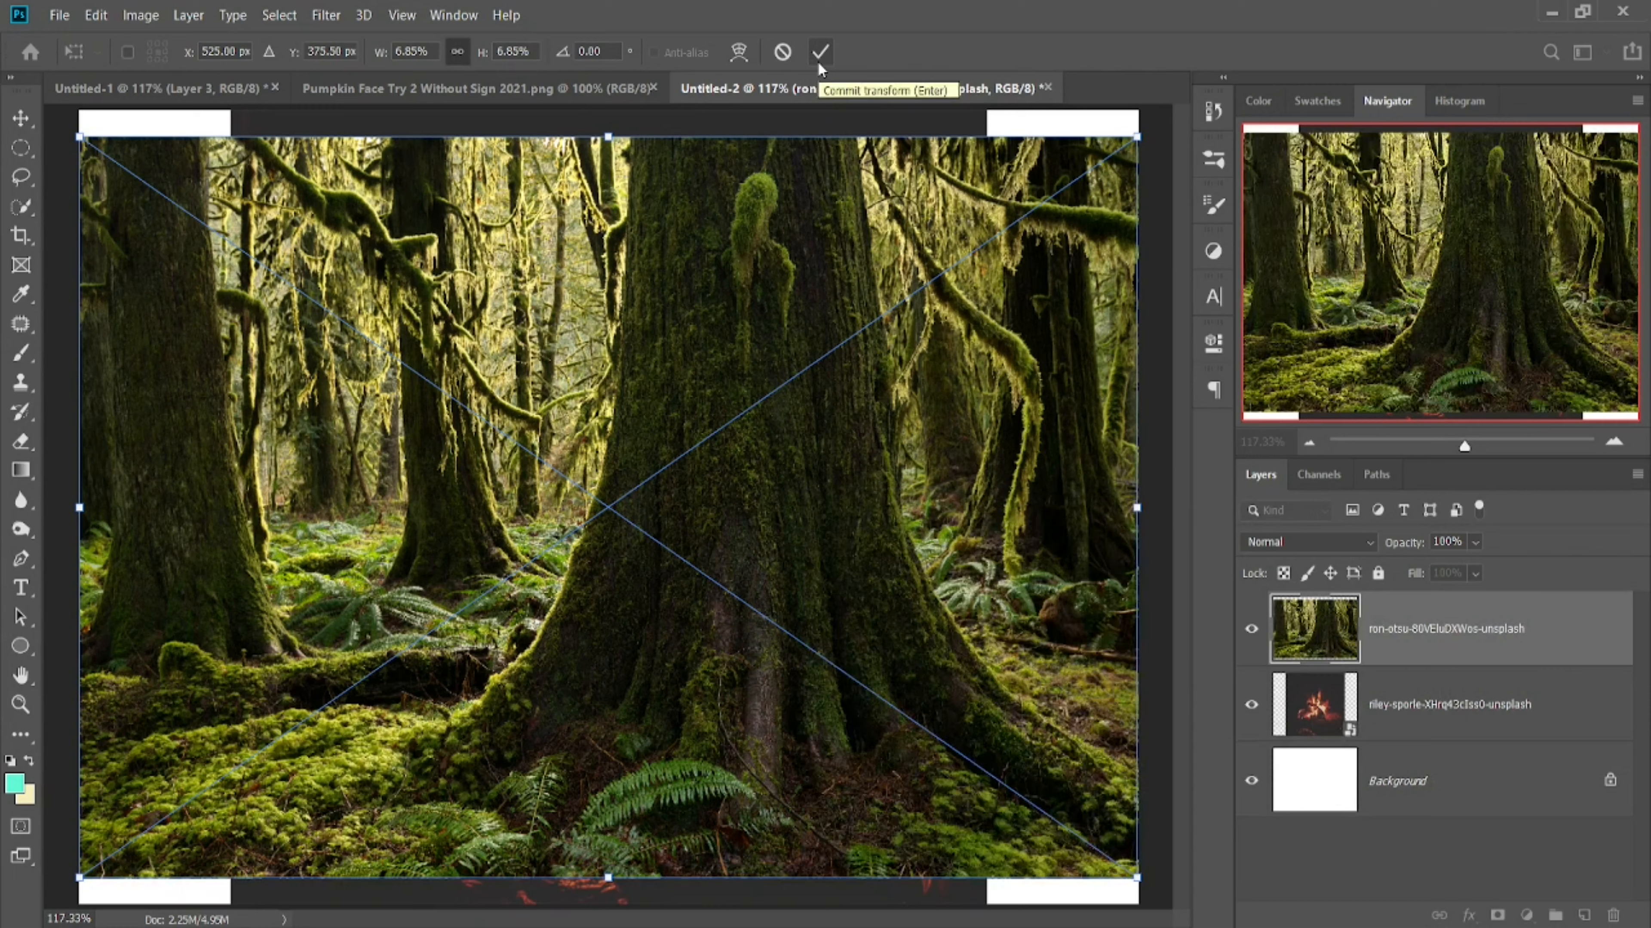
pyautogui.click(819, 57)
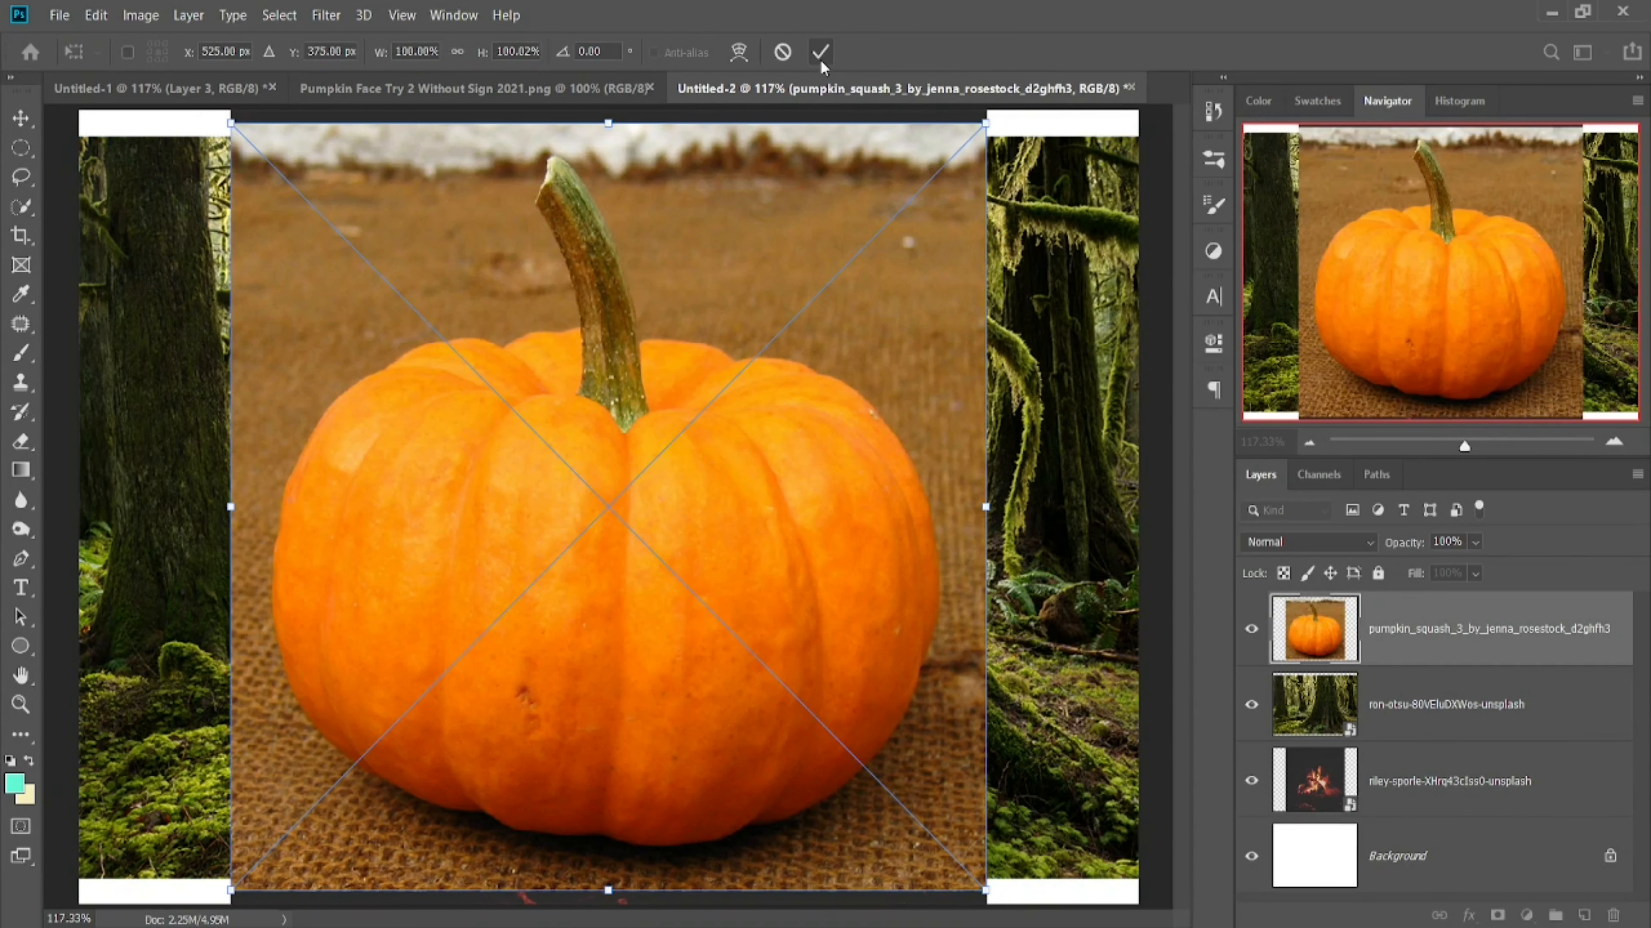
pyautogui.click(821, 58)
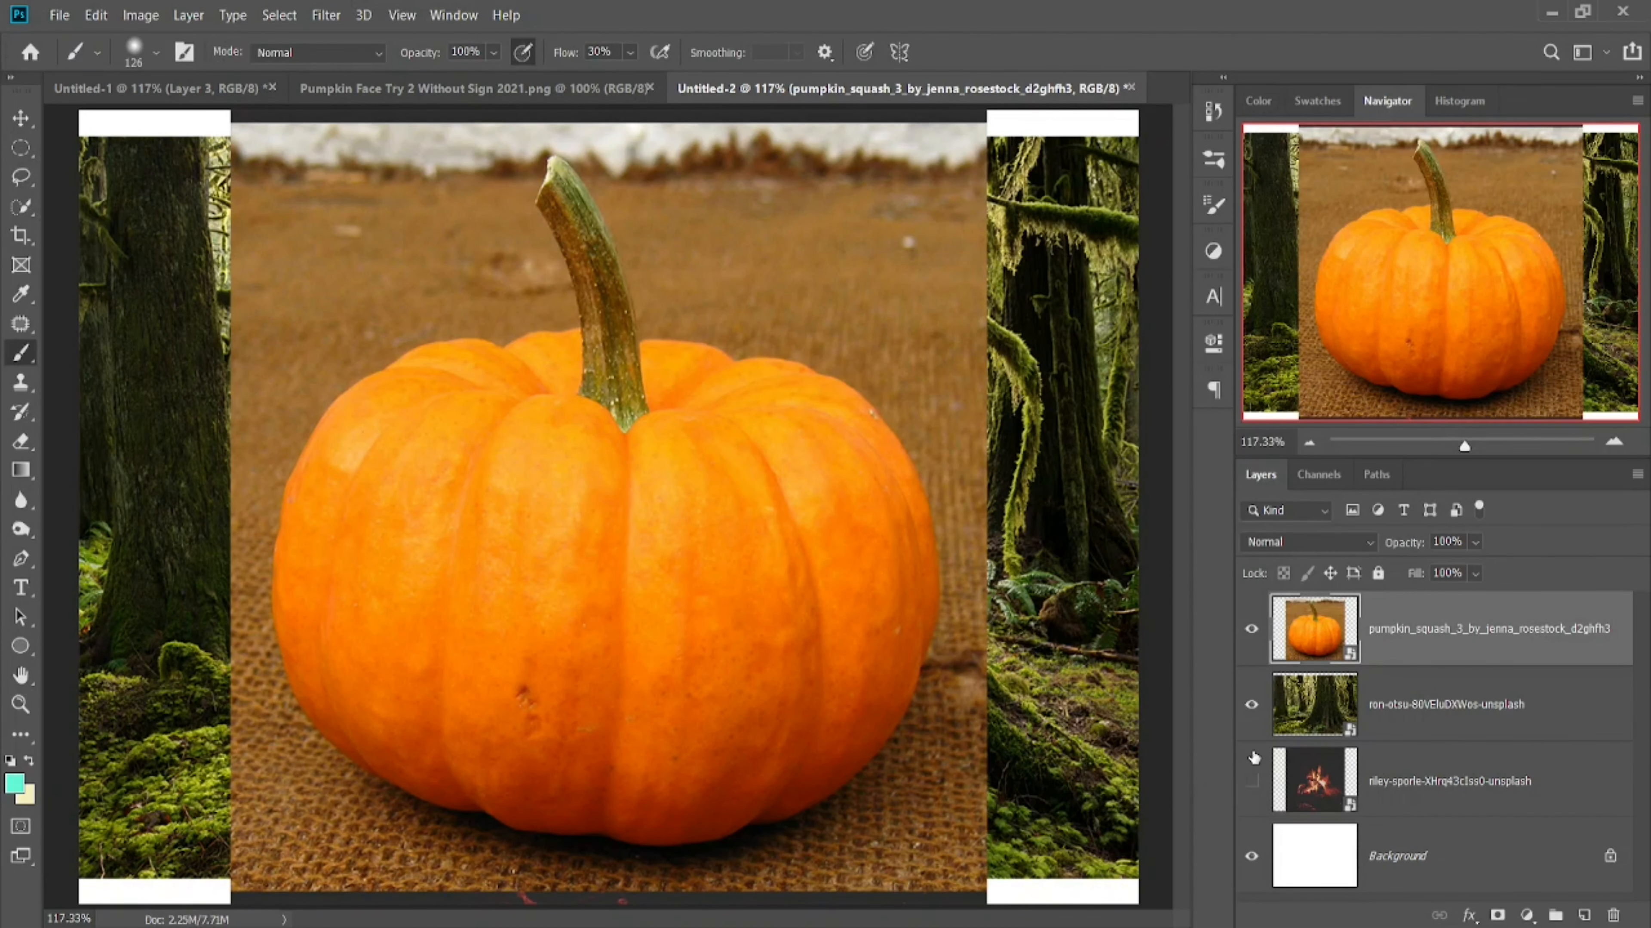
# - Hide the pumpkin layer and keep the forest layer visible above the background
pyautogui.click(1251, 708)
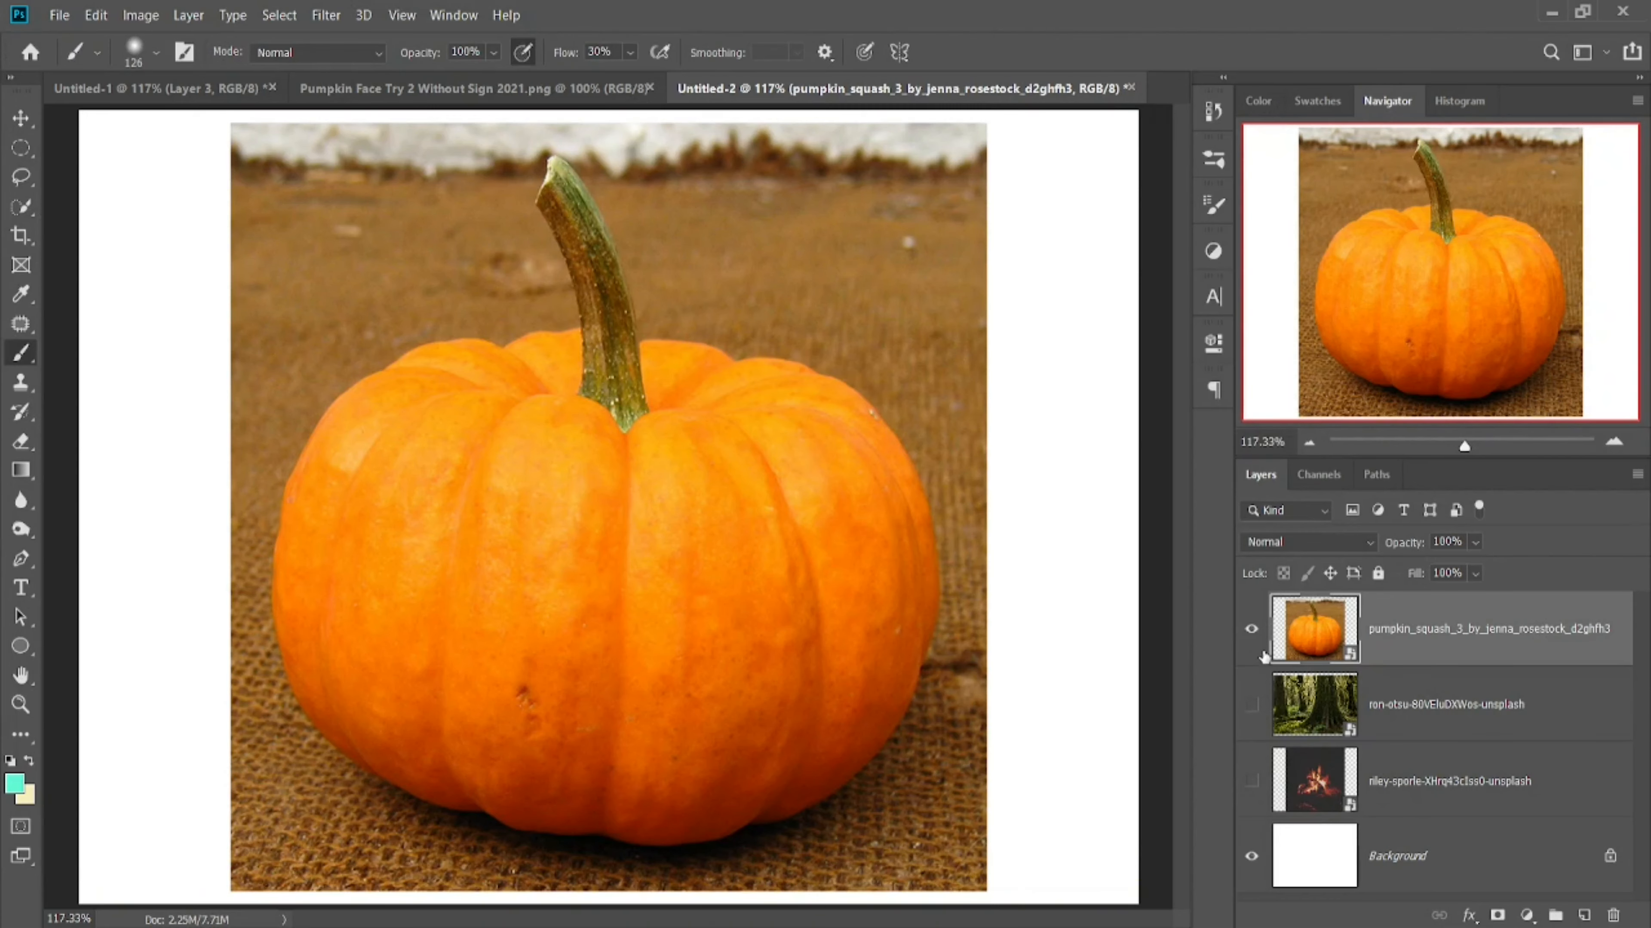
pyautogui.click(1251, 628)
pyautogui.click(1253, 705)
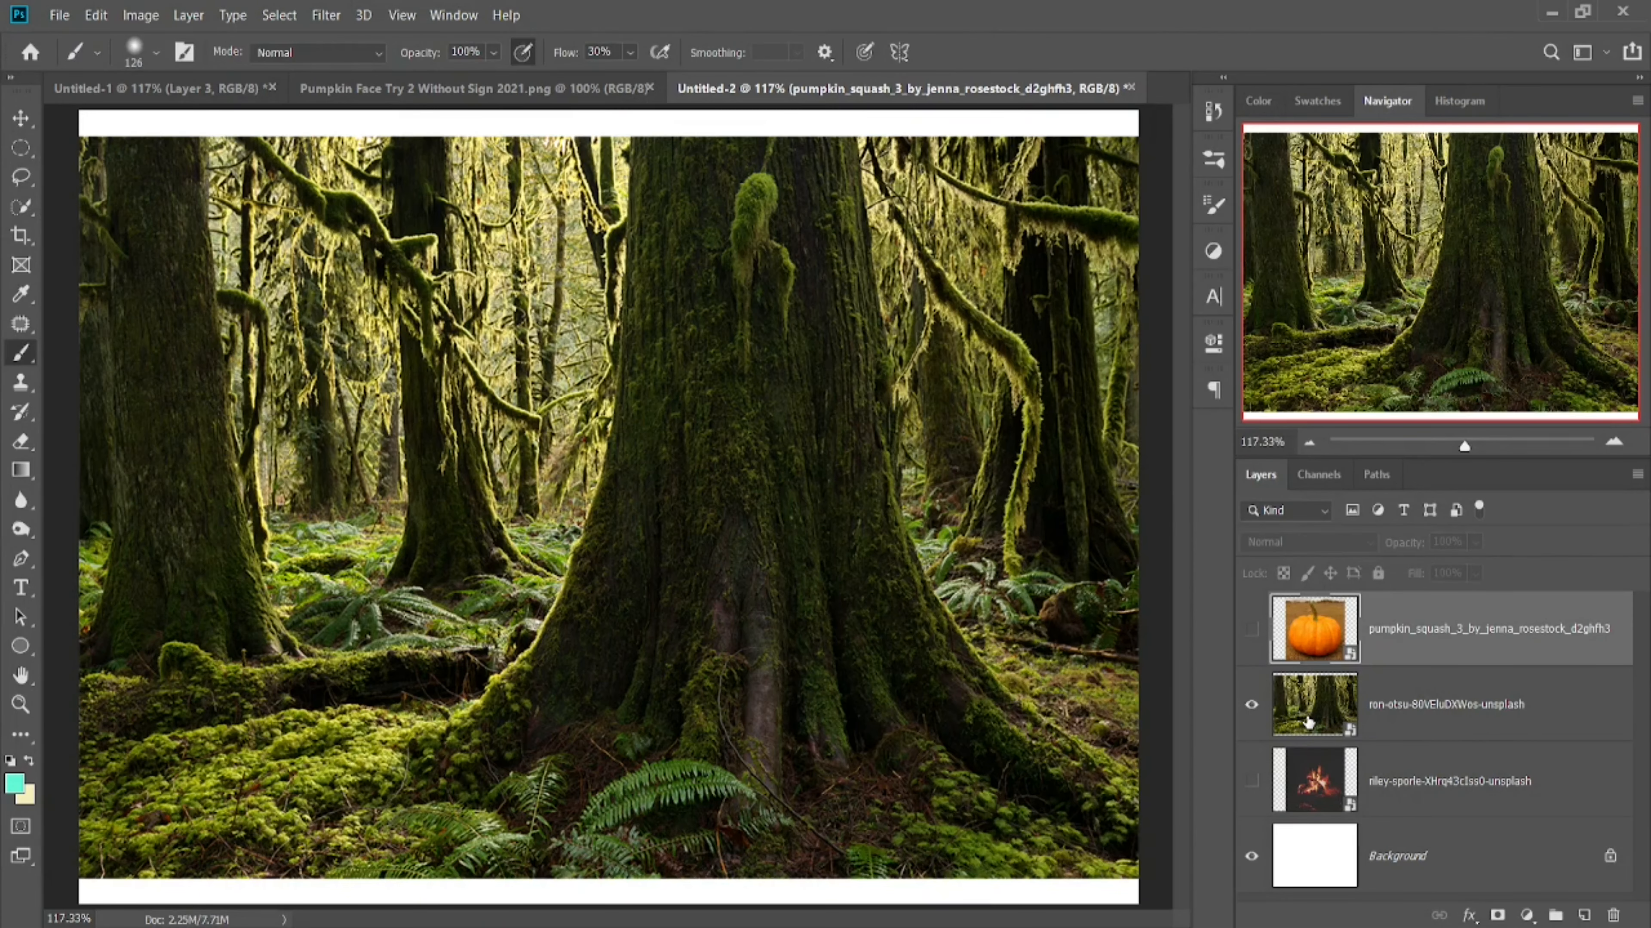
# - Stretch the forest layer about its centre to about 7.08% width and 8.2% height so it covers the whole canvas
pyautogui.click(1308, 722)
pyautogui.hotkey('ctrl', 't')
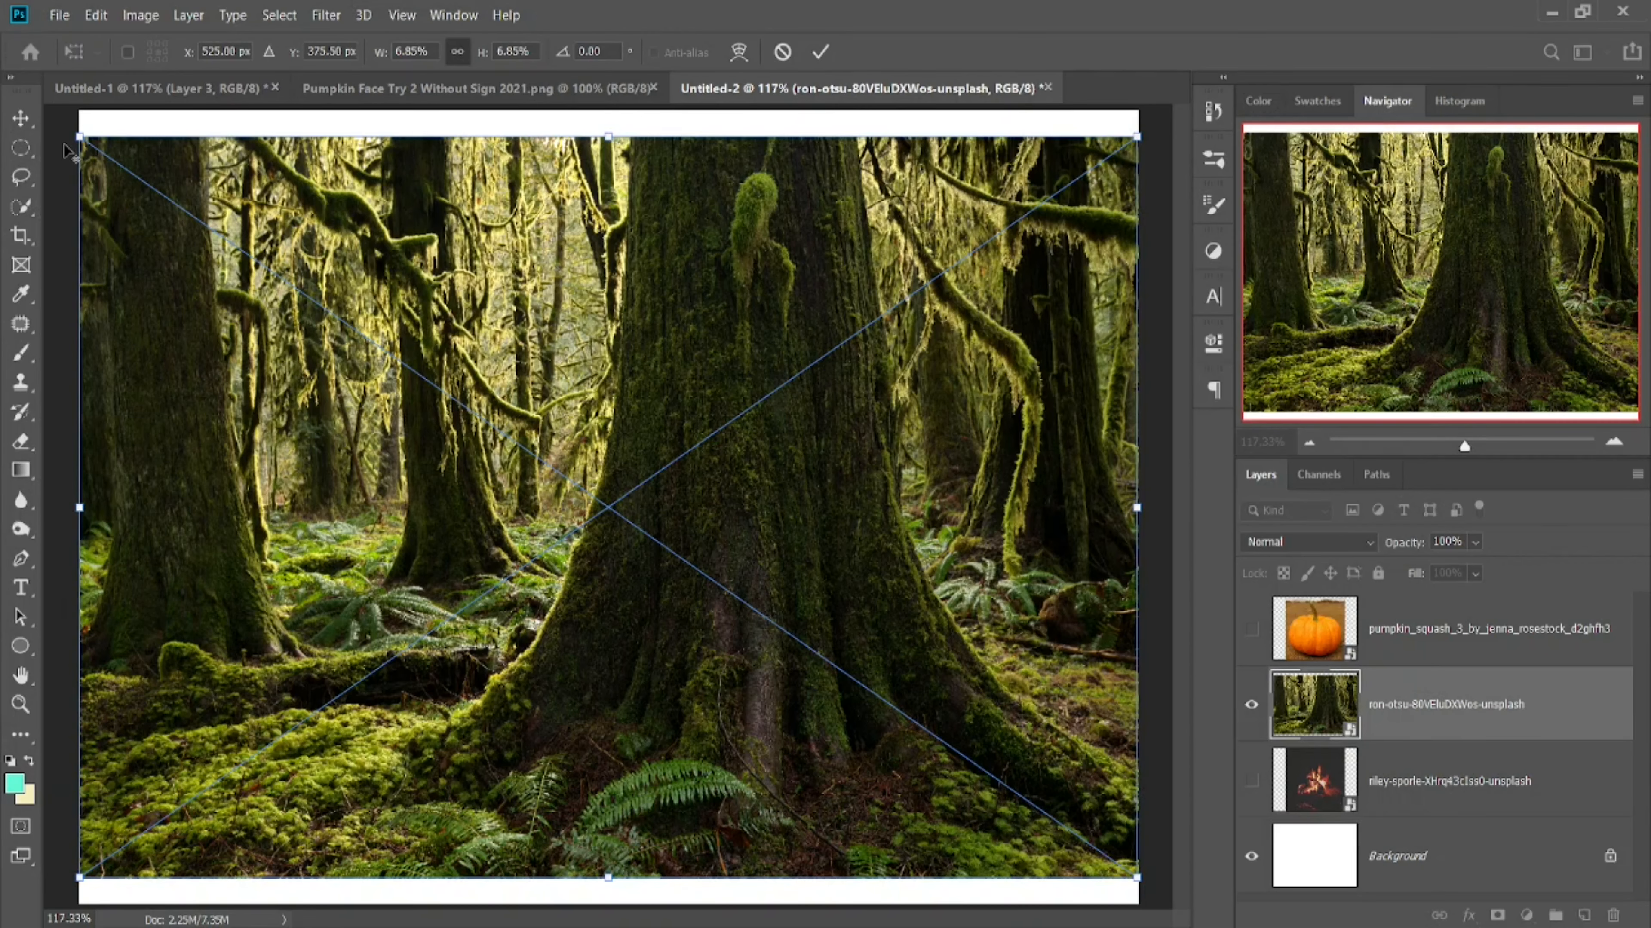
pyautogui.moveTo(74, 134); pyautogui.dragTo(58, 64)
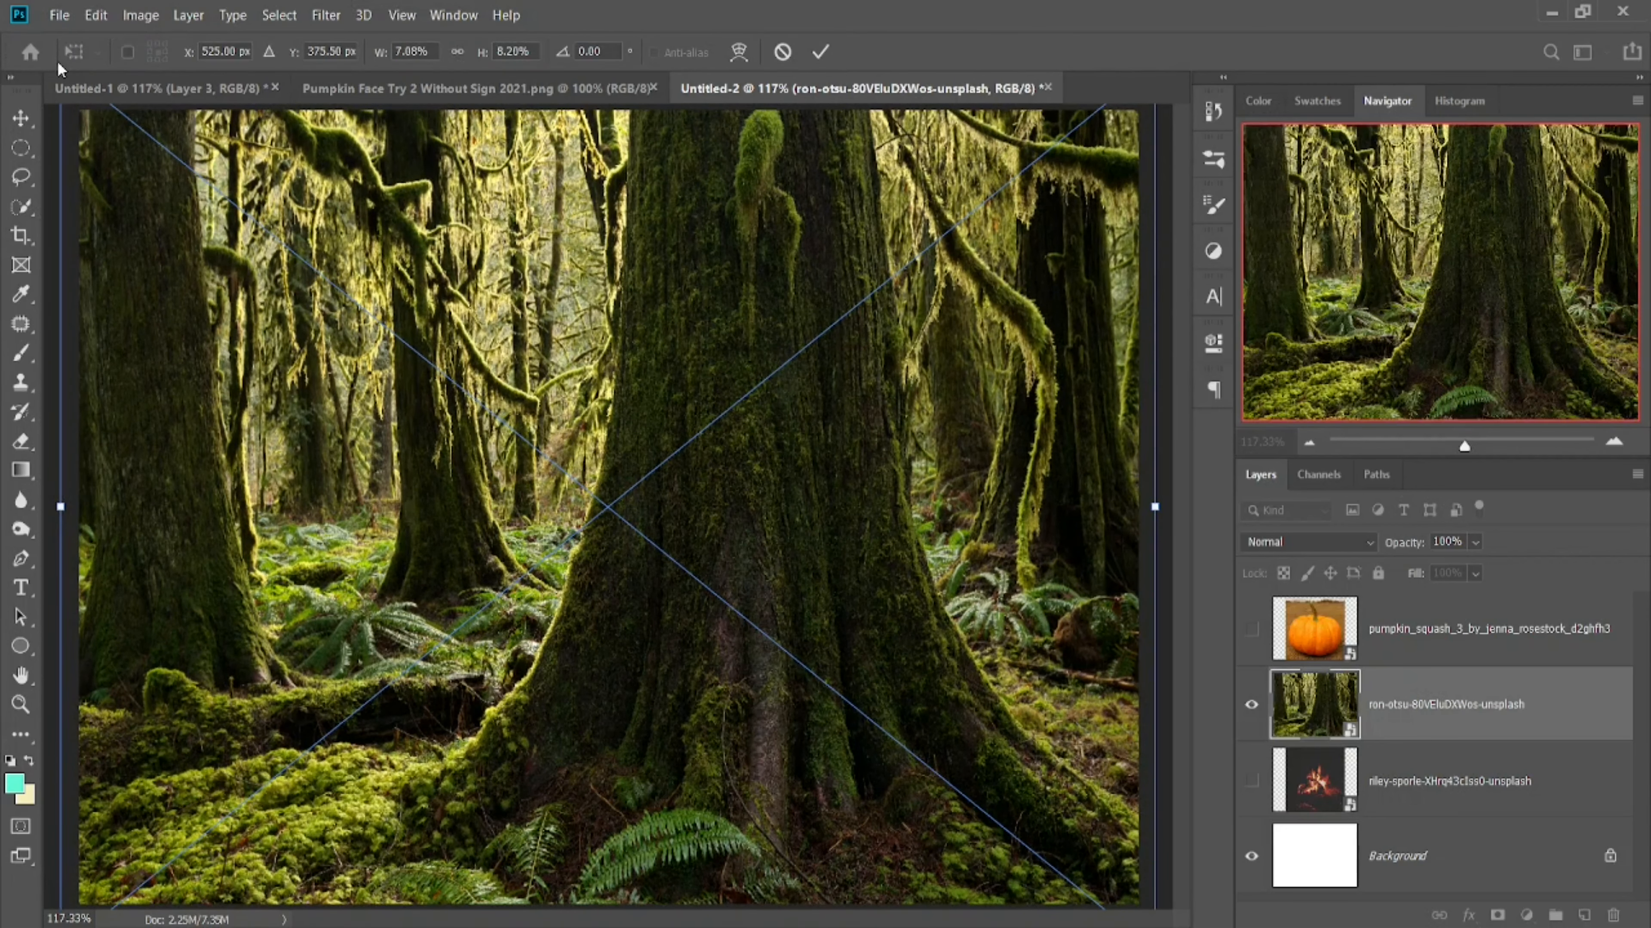
pyautogui.press('b')
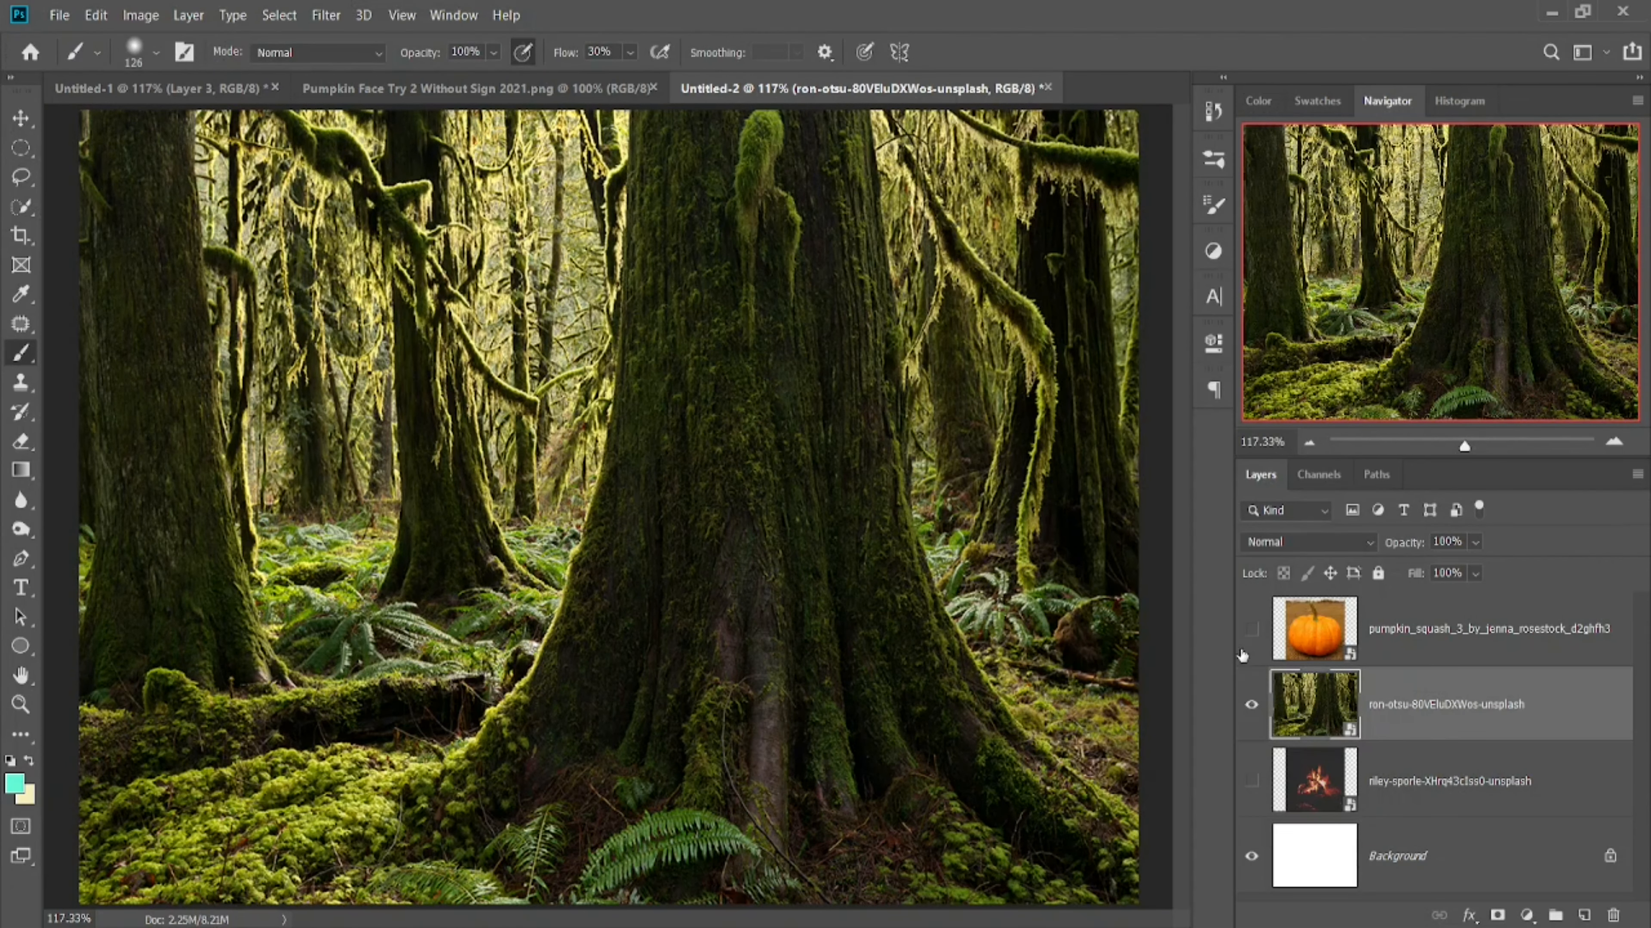
pyautogui.click(1252, 629)
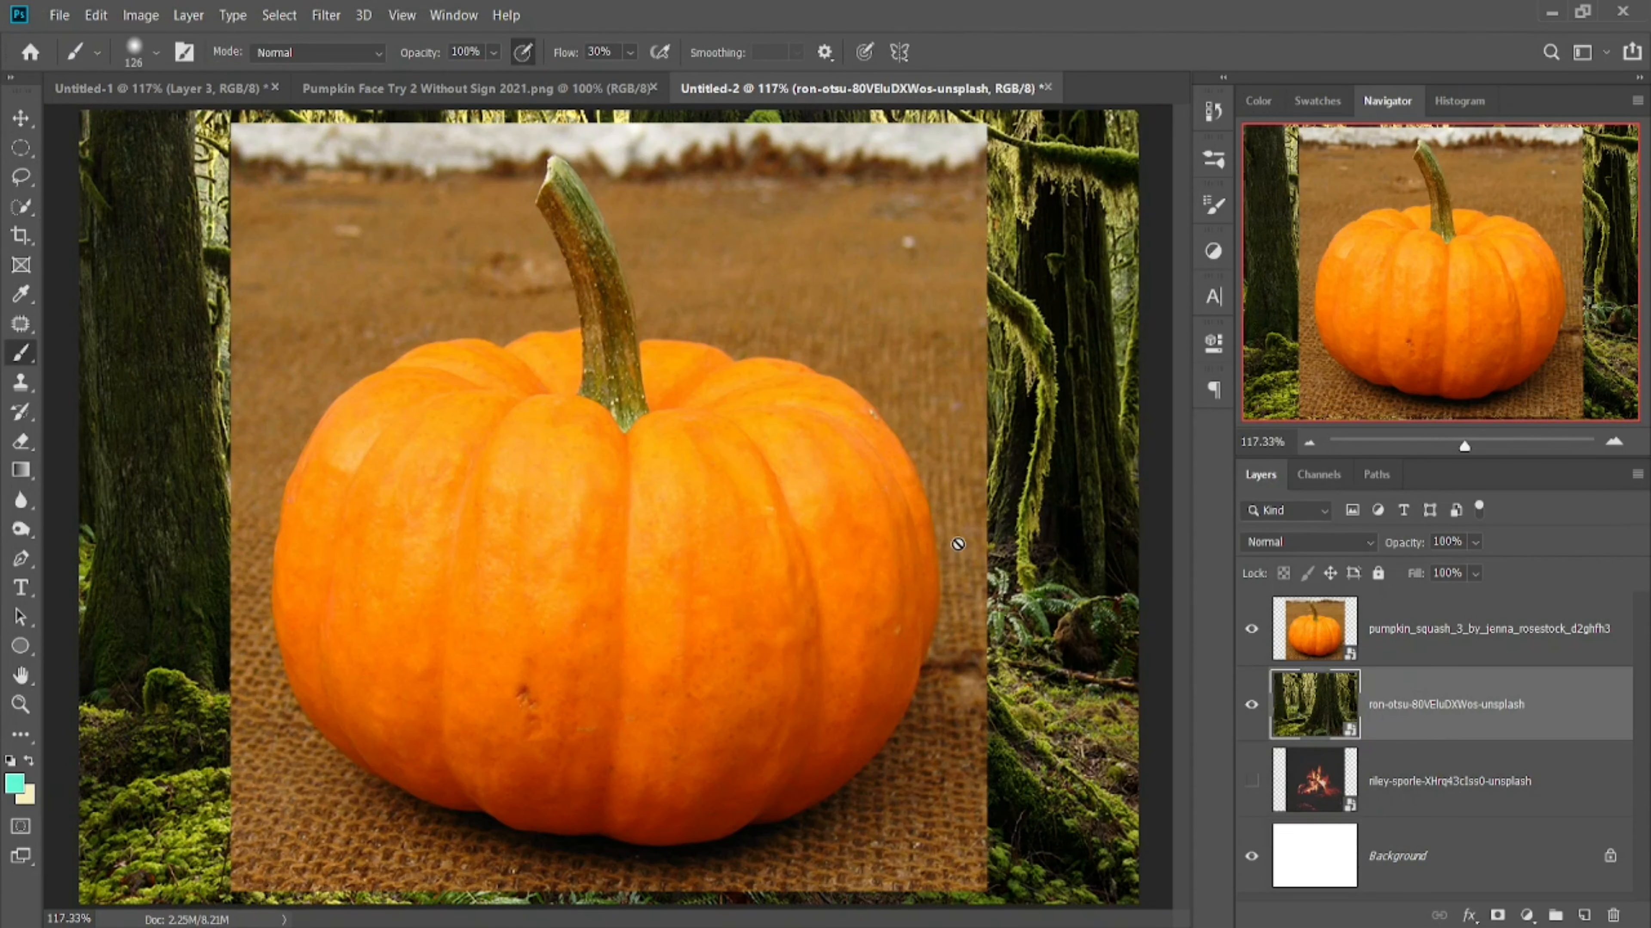
pyautogui.click(1474, 643)
pyautogui.hotkey('ctrl', 't')
pyautogui.moveTo(628, 659)
pyautogui.mouseDown()
pyautogui.moveTo(633, 677)
pyautogui.moveTo(644, 661)
pyautogui.mouseUp()
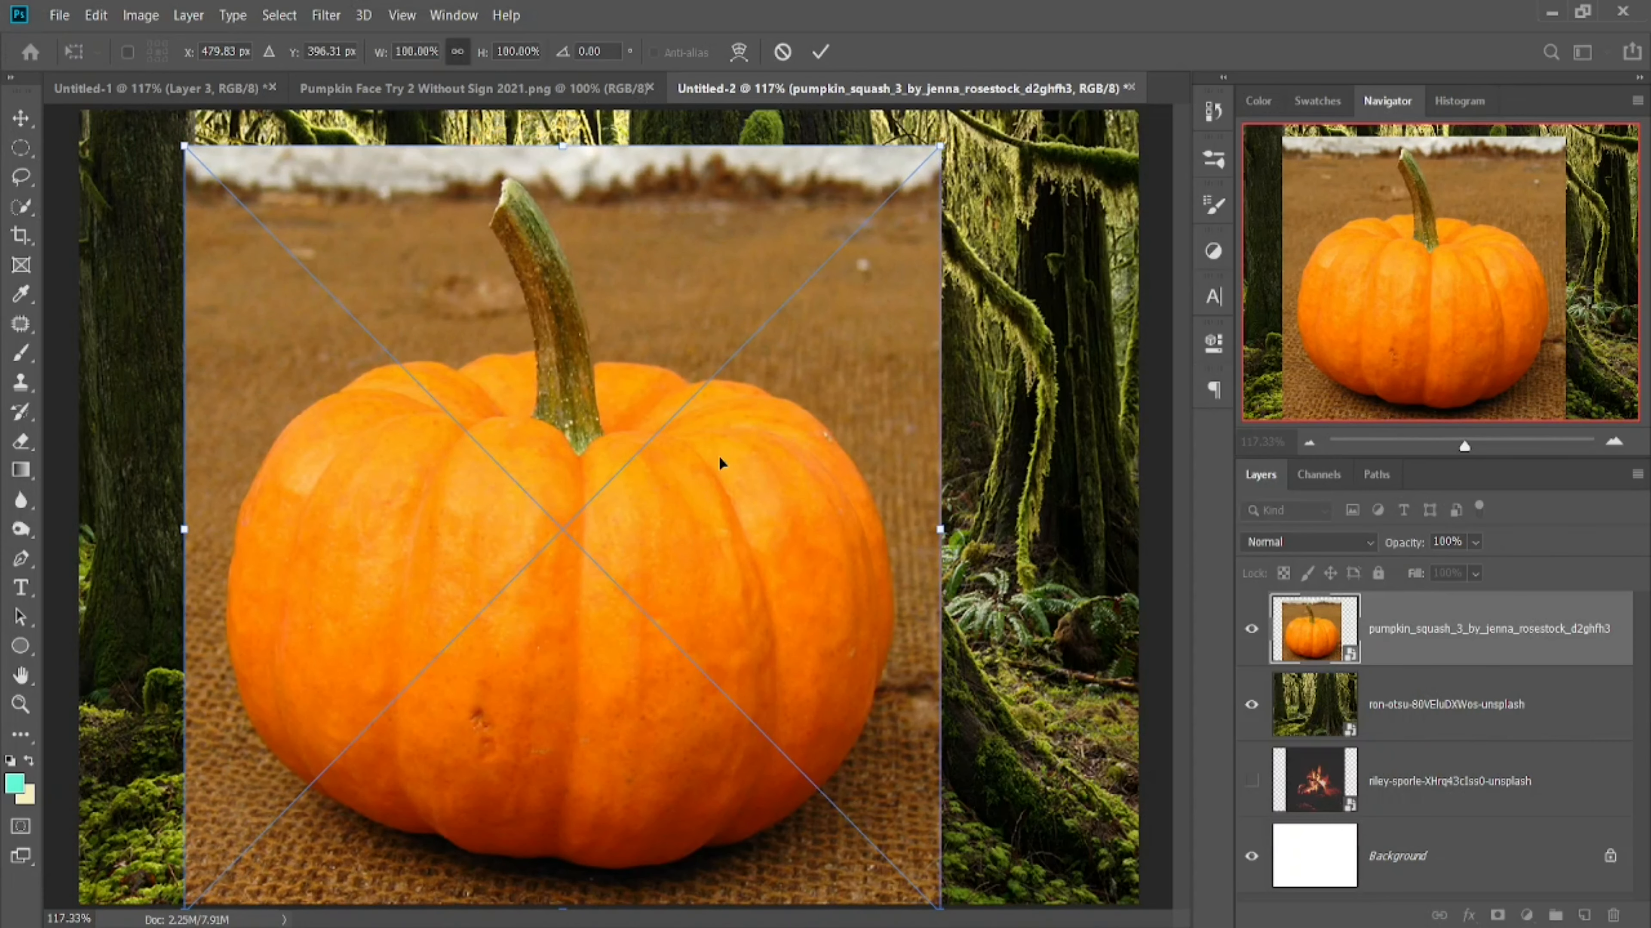
pyautogui.moveTo(720, 461); pyautogui.dragTo(709, 439)
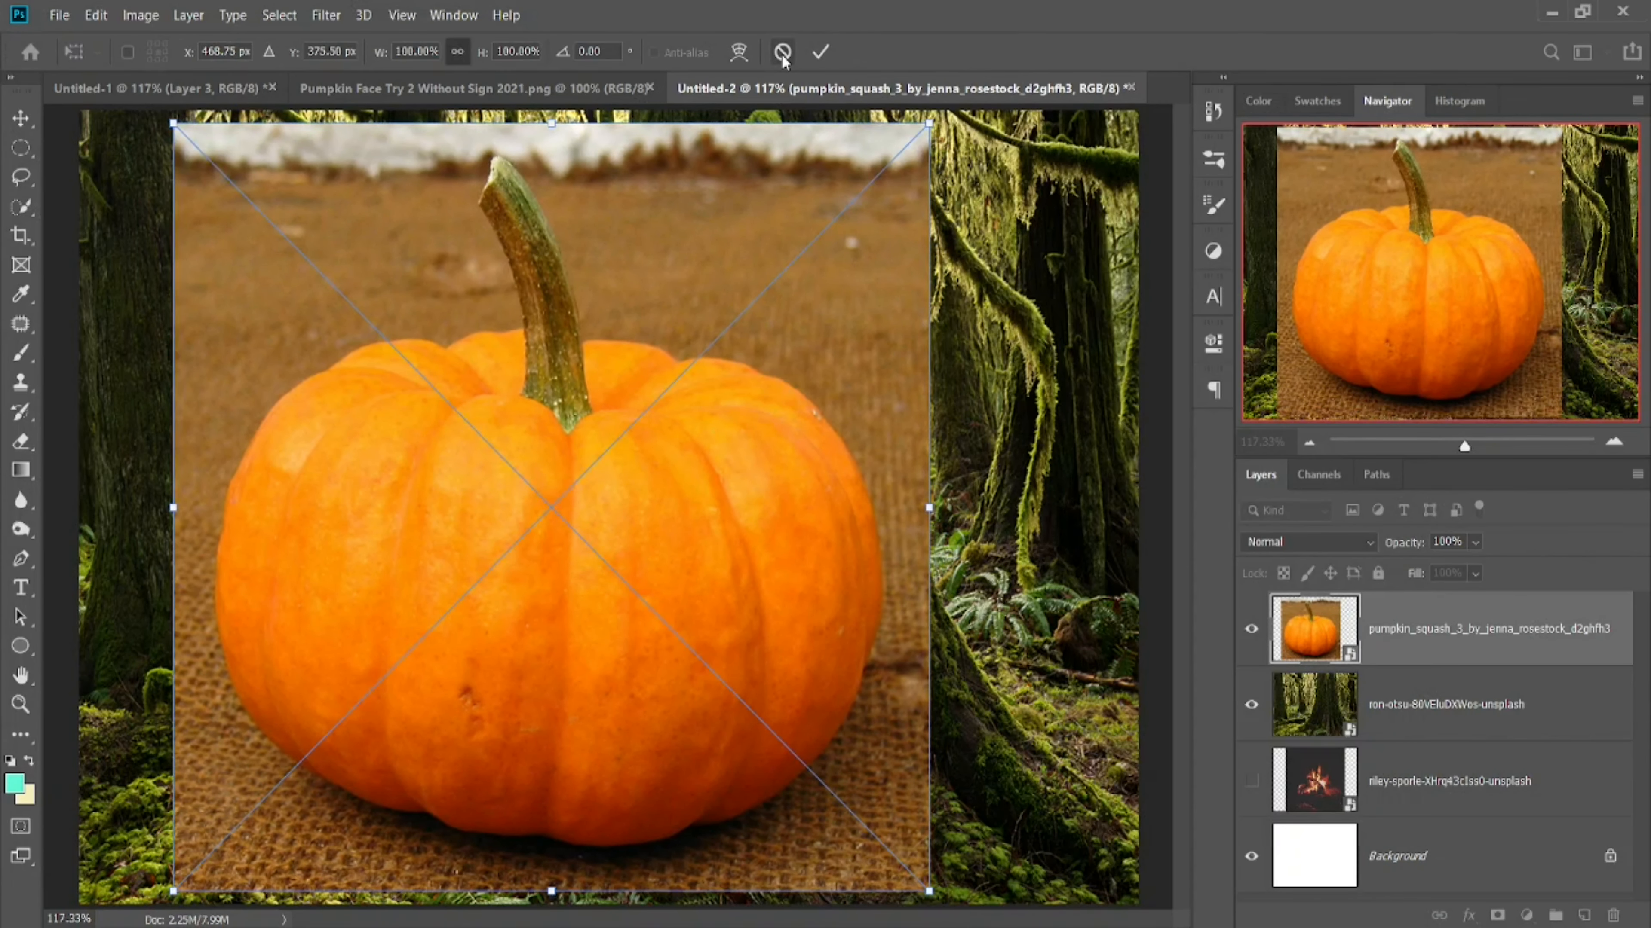
pyautogui.click(782, 53)
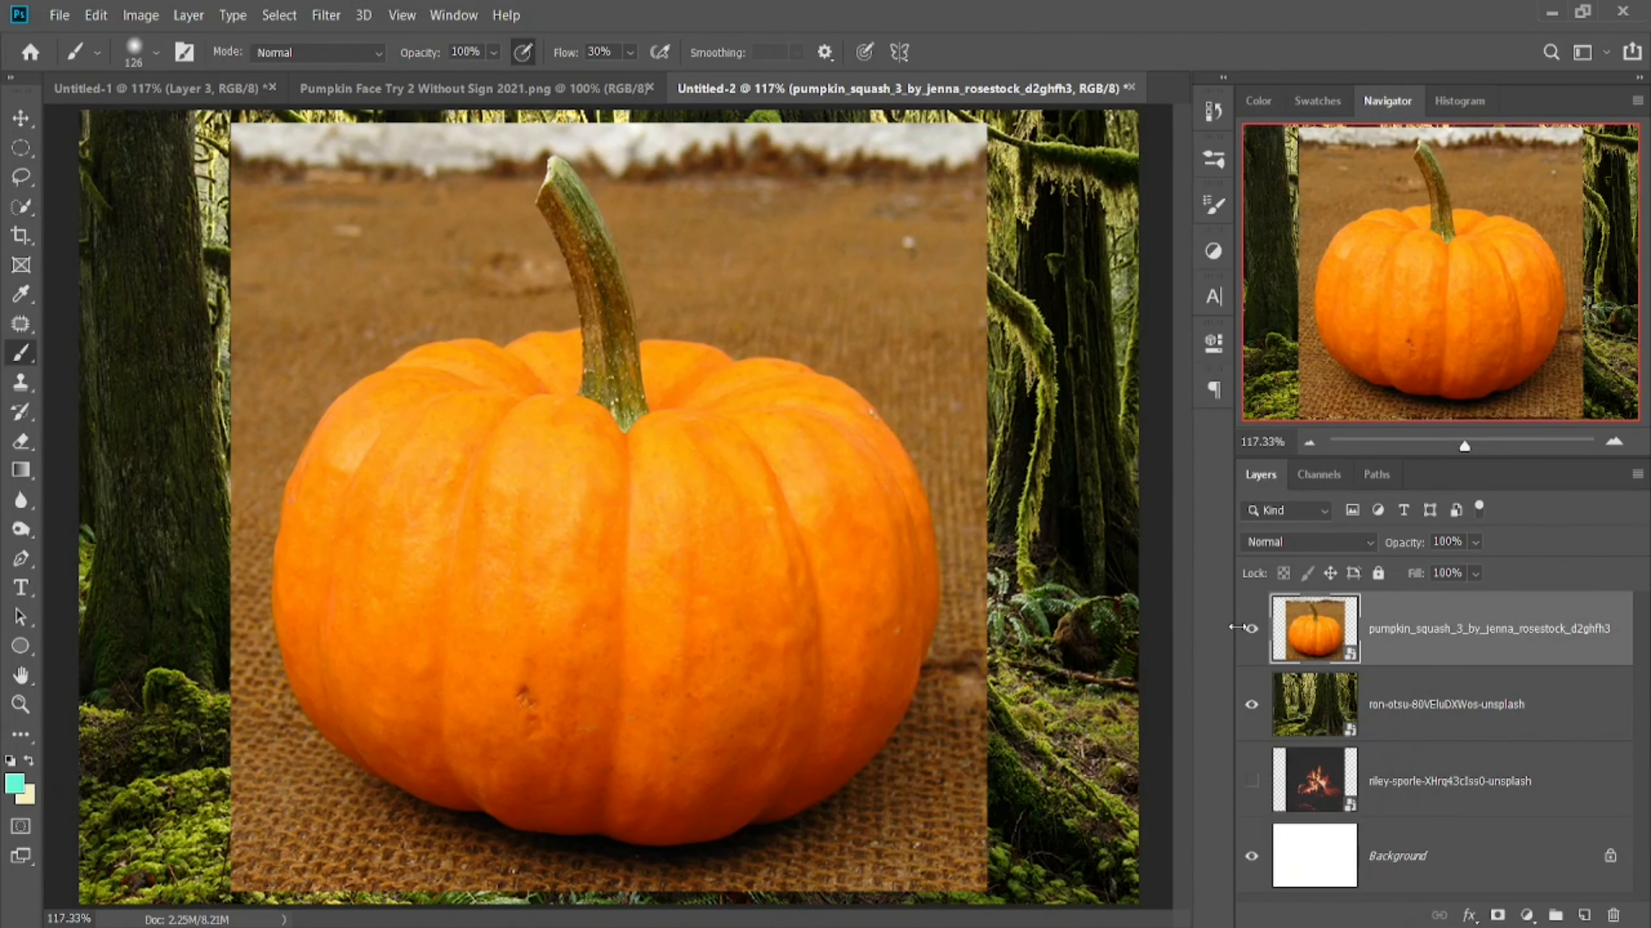
pyautogui.click(1251, 628)
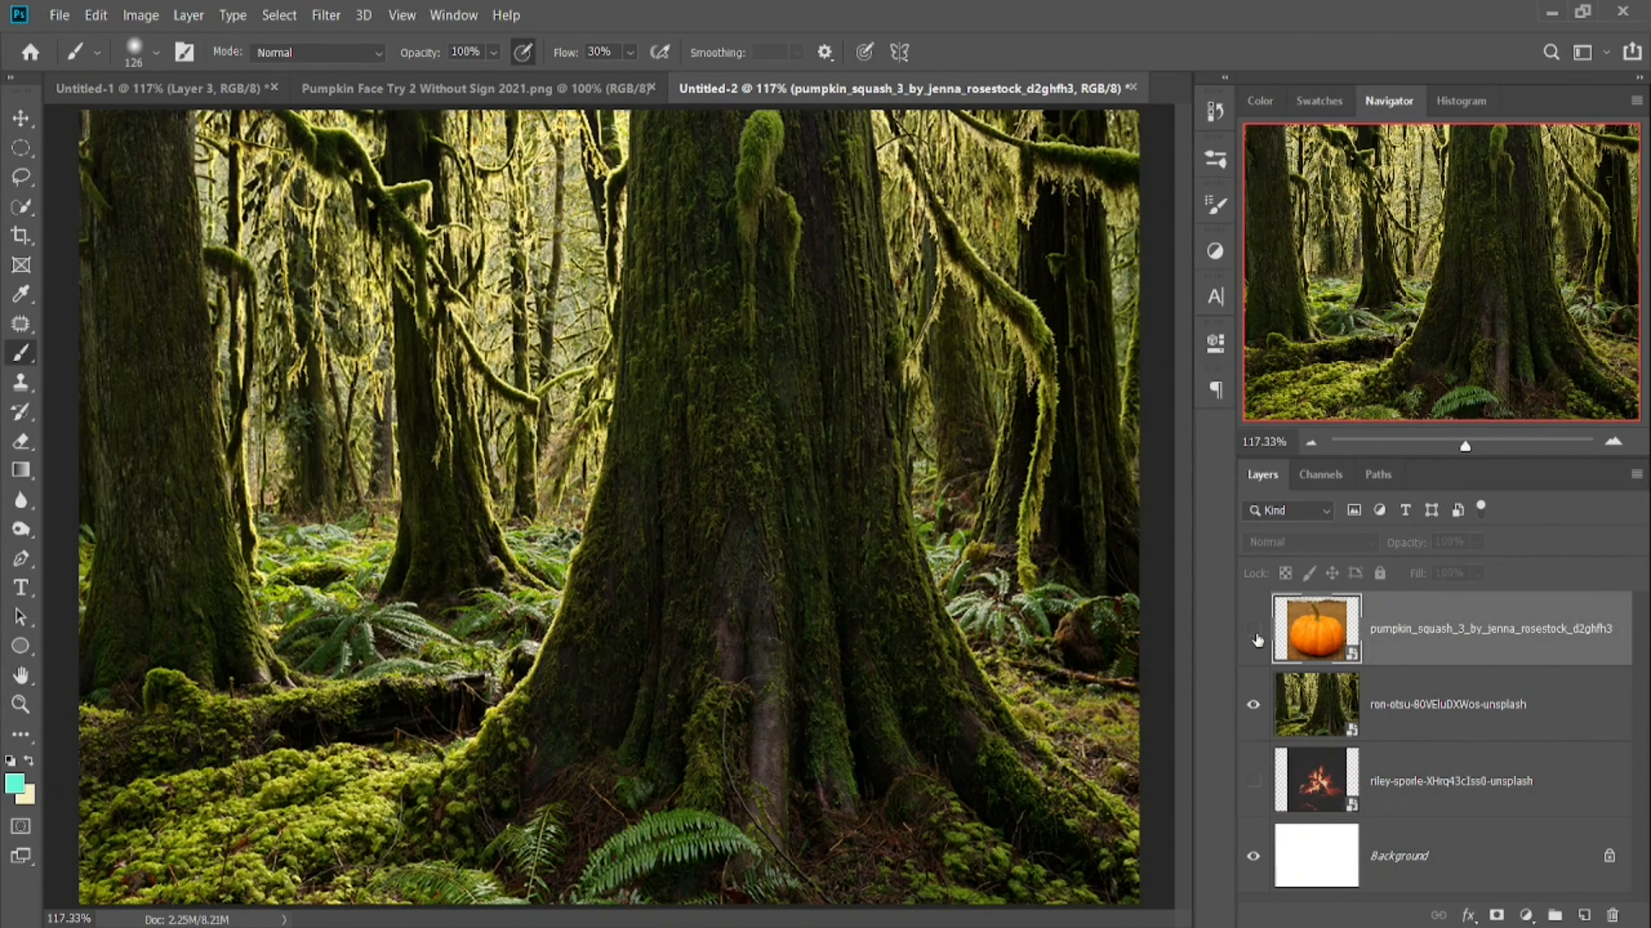
# - Duplicate the forest layer and move the copy to the right so the large tree trunk sits near the canvas's right edge
pyautogui.click(1350, 720)
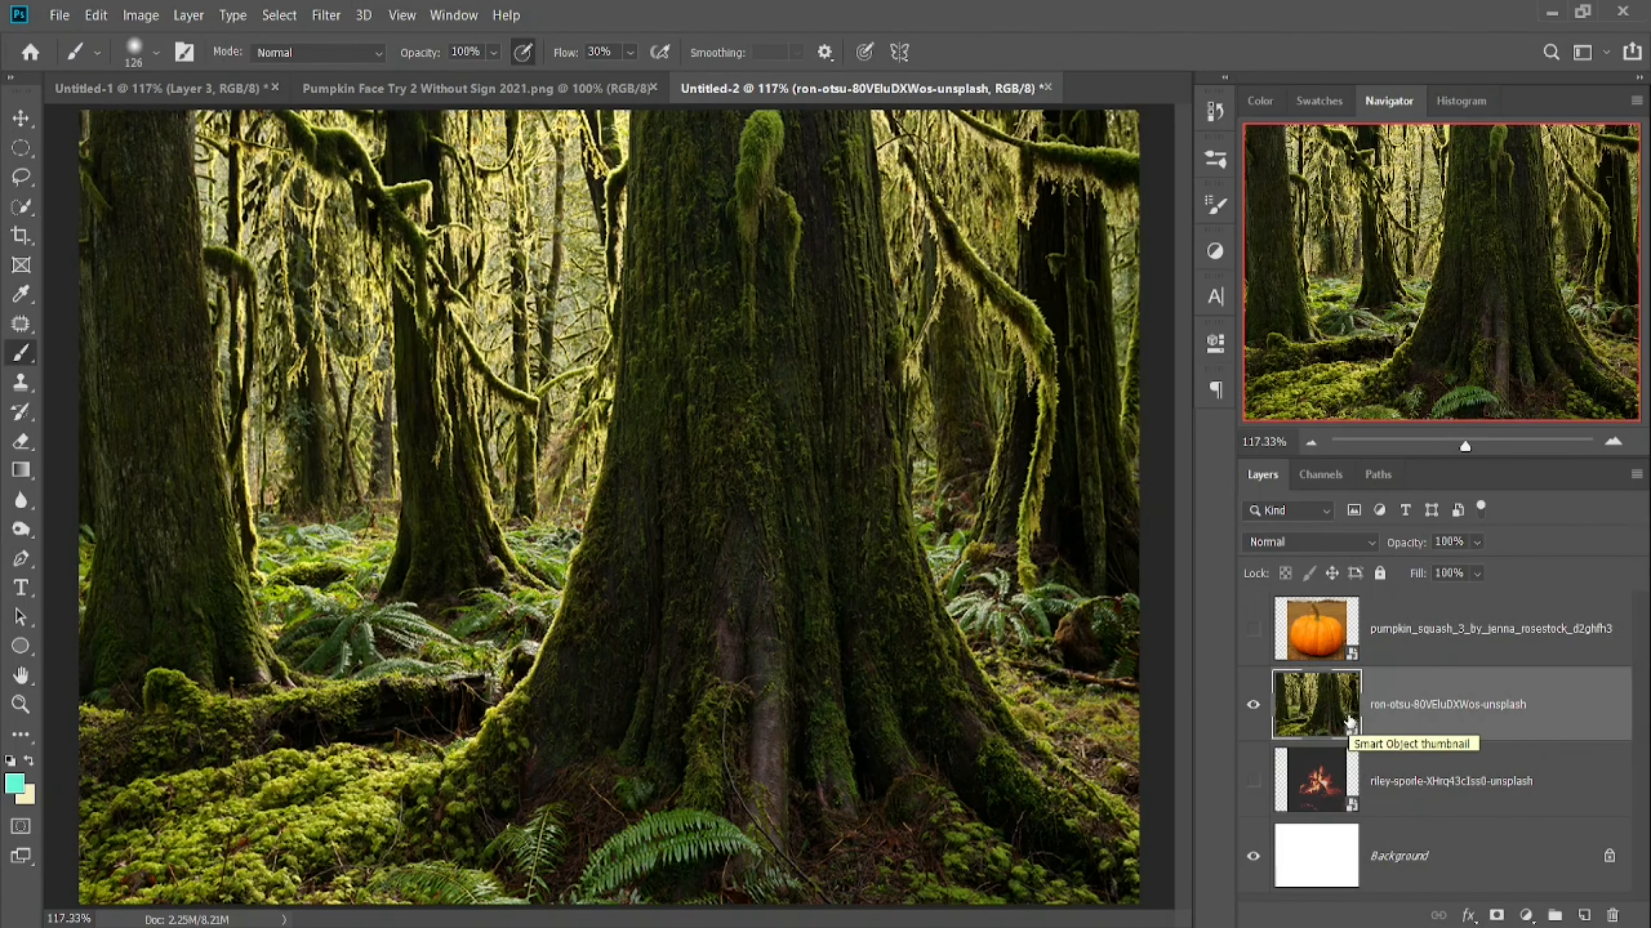
pyautogui.hotkey('ctrl', 'j')
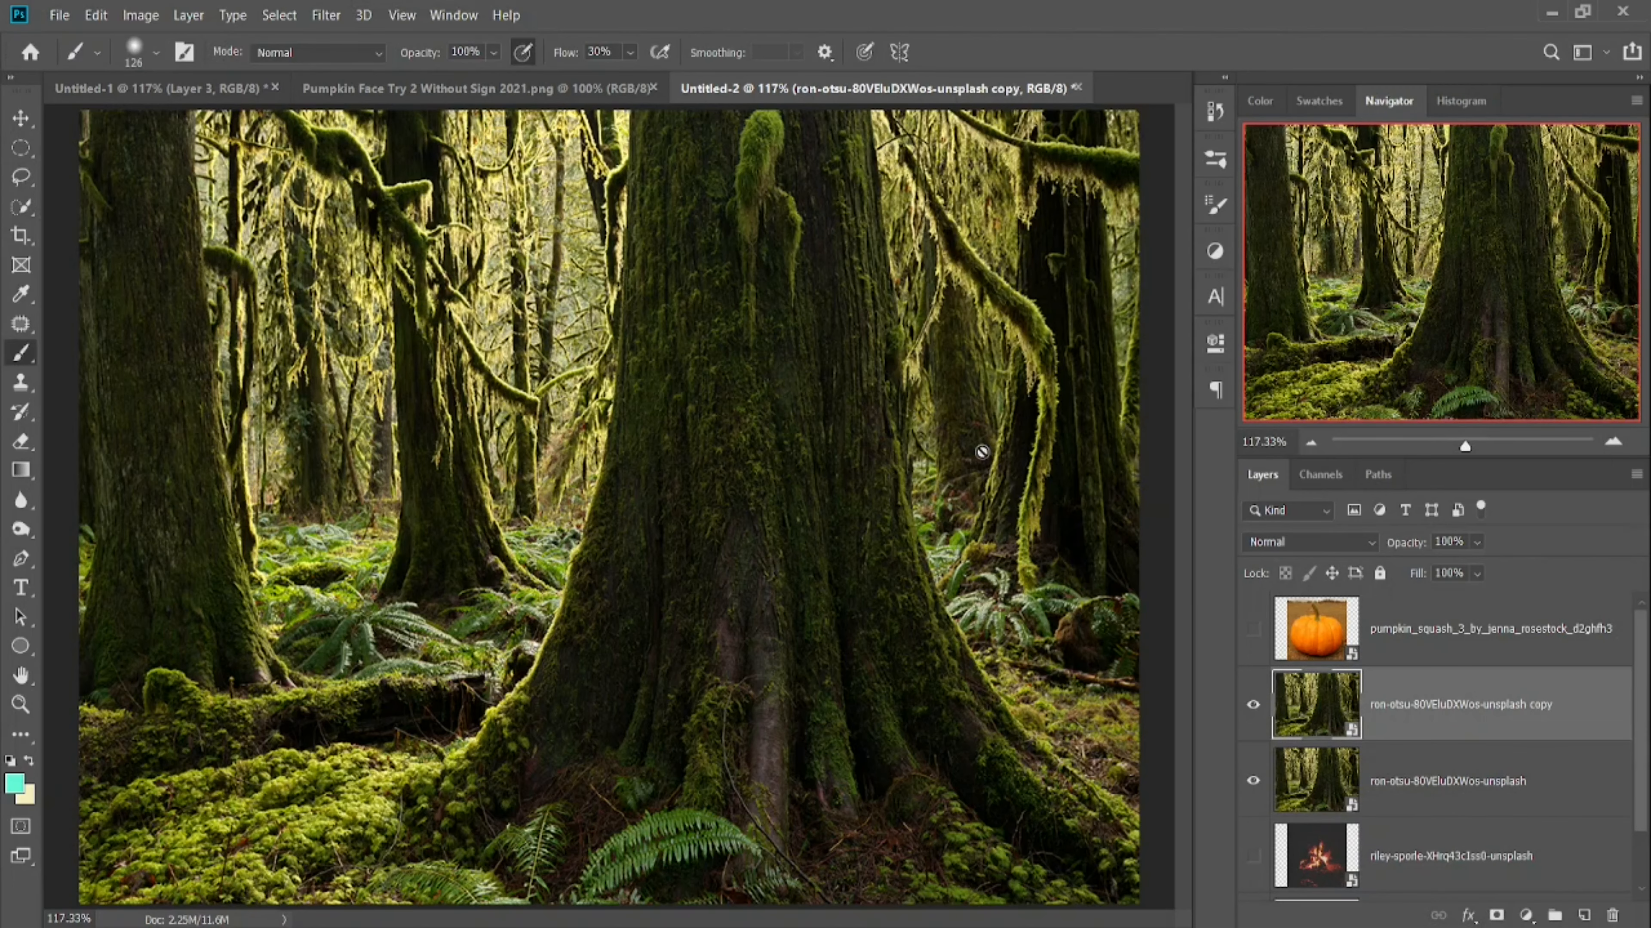
pyautogui.press('v')
pyautogui.moveTo(790, 475)
pyautogui.mouseDown()
pyautogui.moveTo(862, 490)
pyautogui.moveTo(977, 469)
pyautogui.moveTo(1014, 484)
pyautogui.mouseUp()
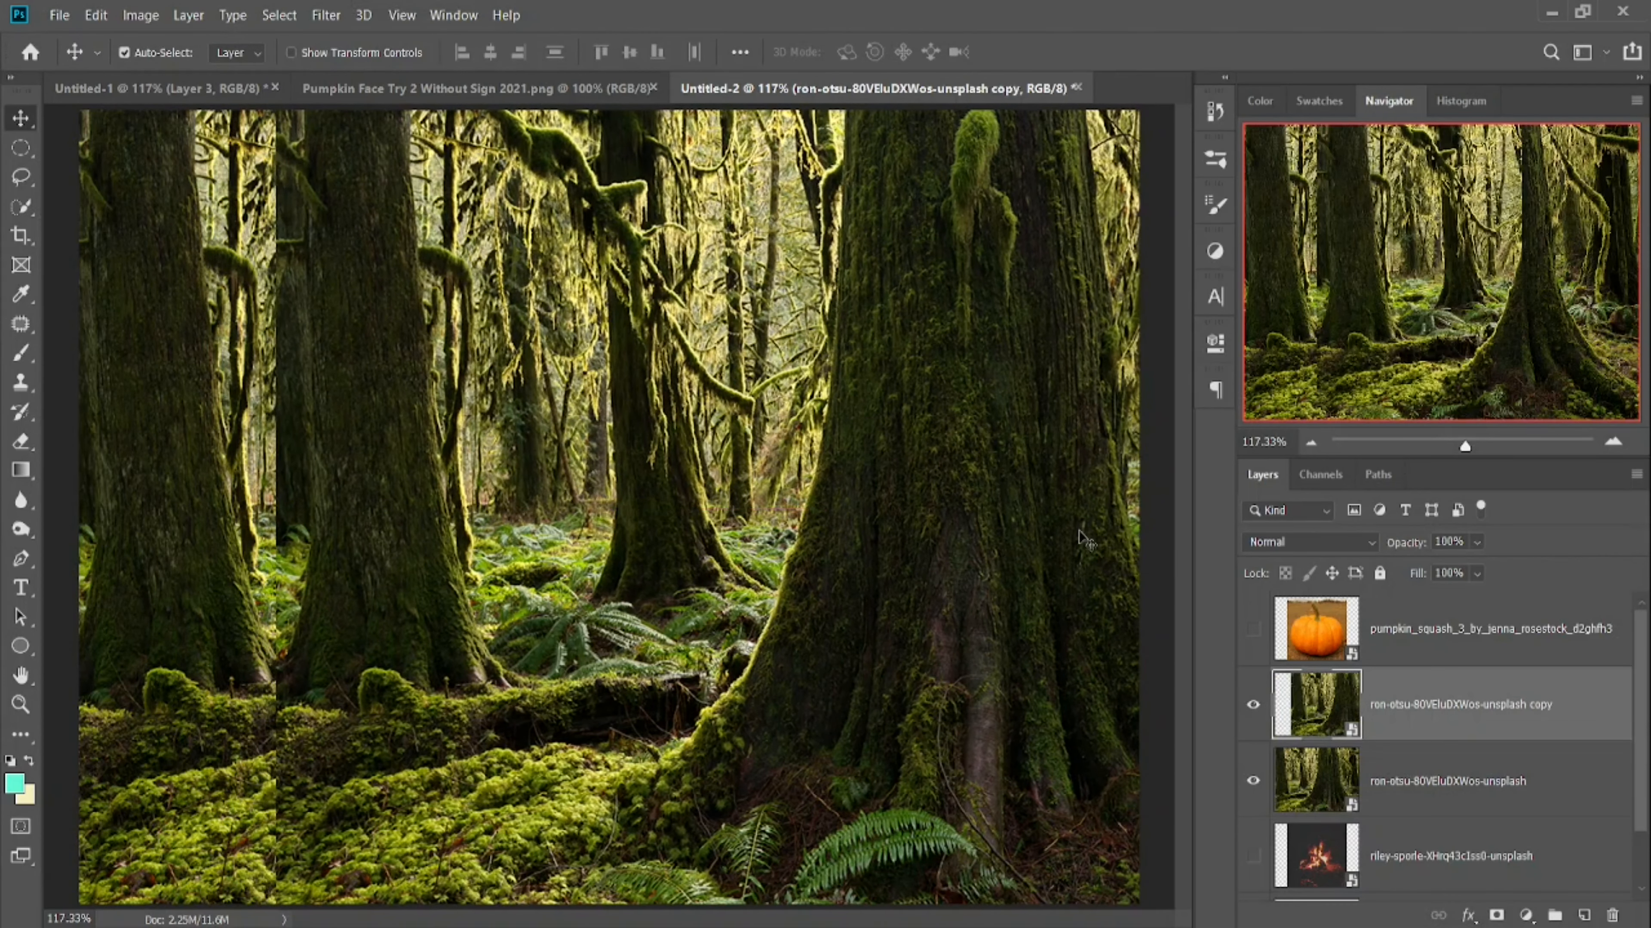
# - Show the pumpkin layer, move it down and to the left over the forest, and hide it again
pyautogui.click(1254, 630)
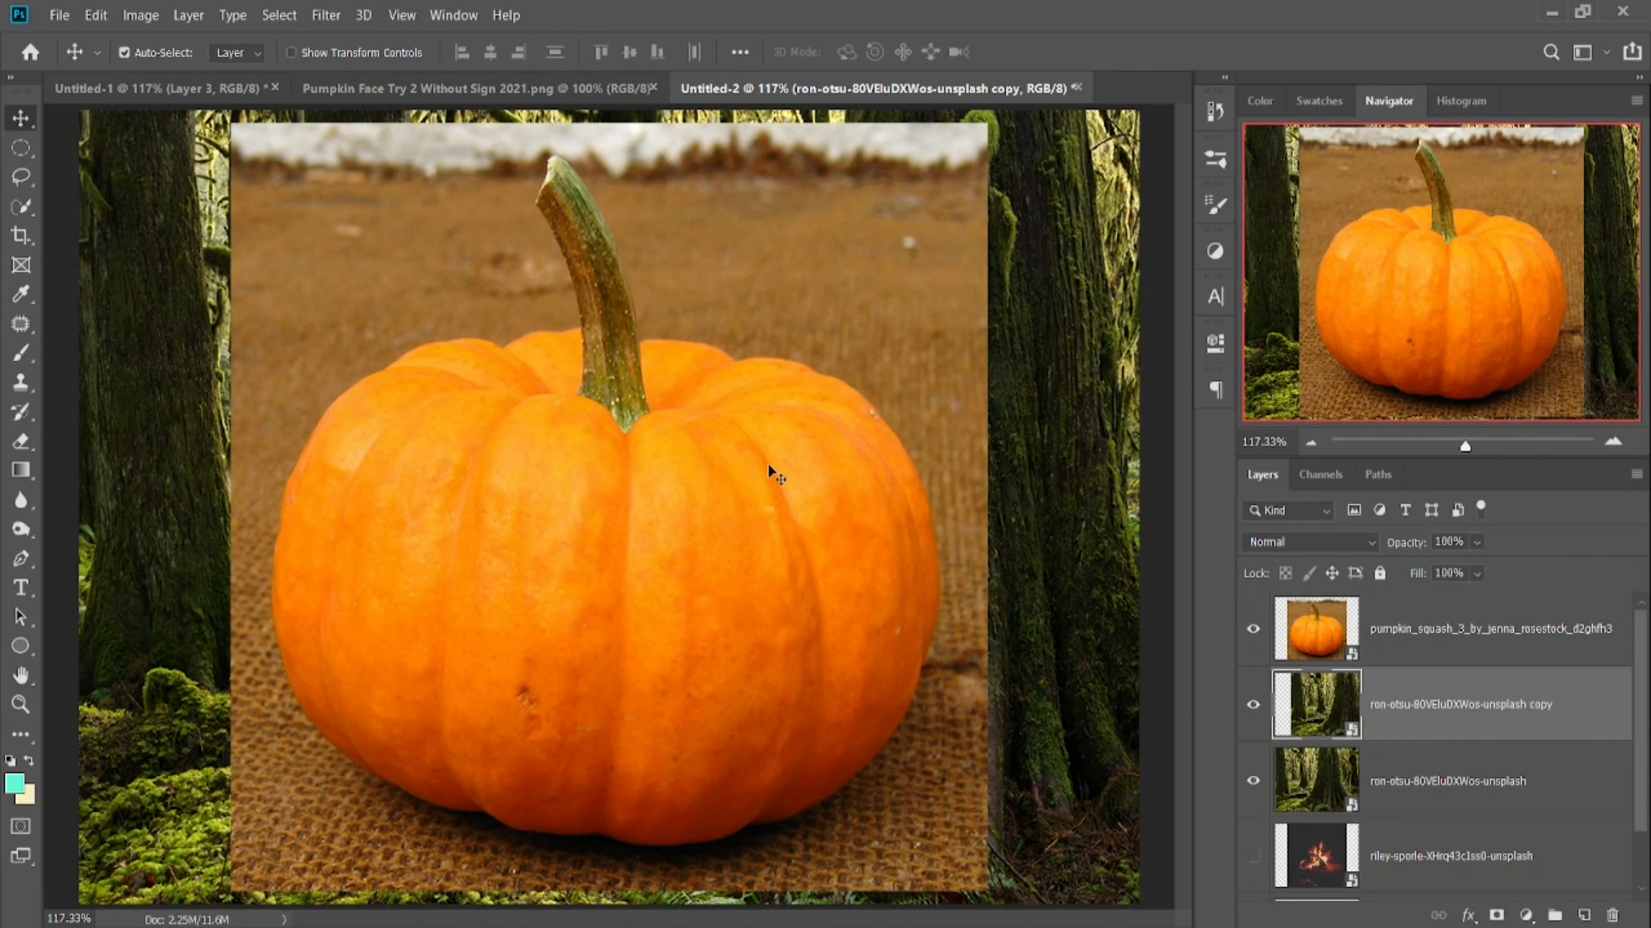
pyautogui.moveTo(767, 463); pyautogui.dragTo(664, 559)
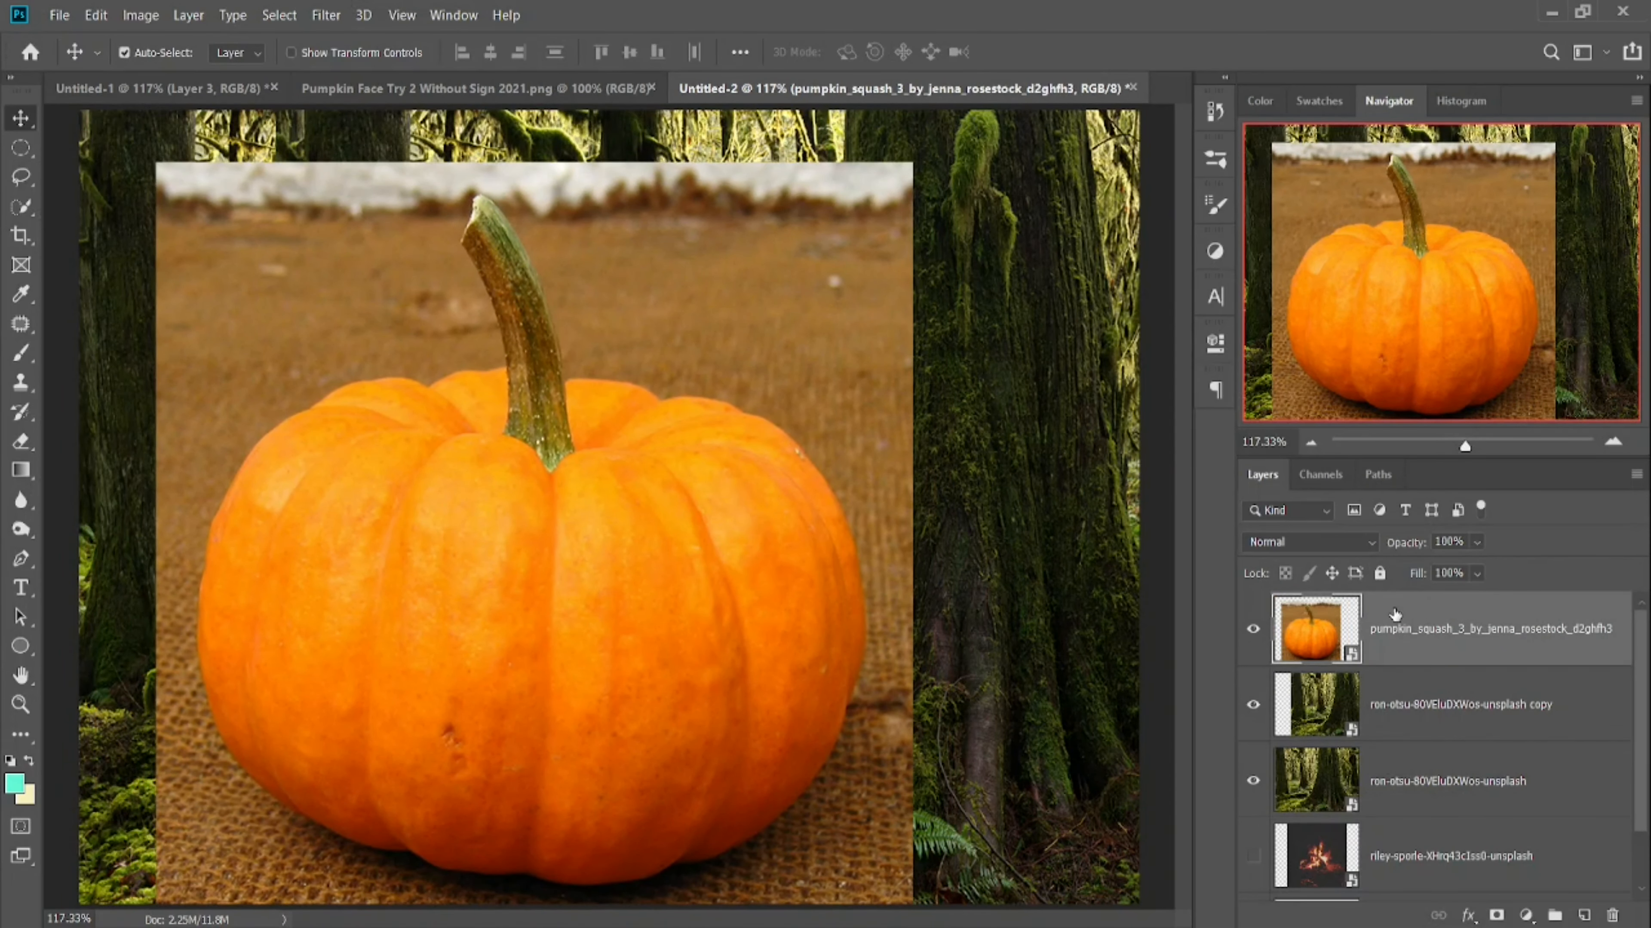
pyautogui.click(1252, 630)
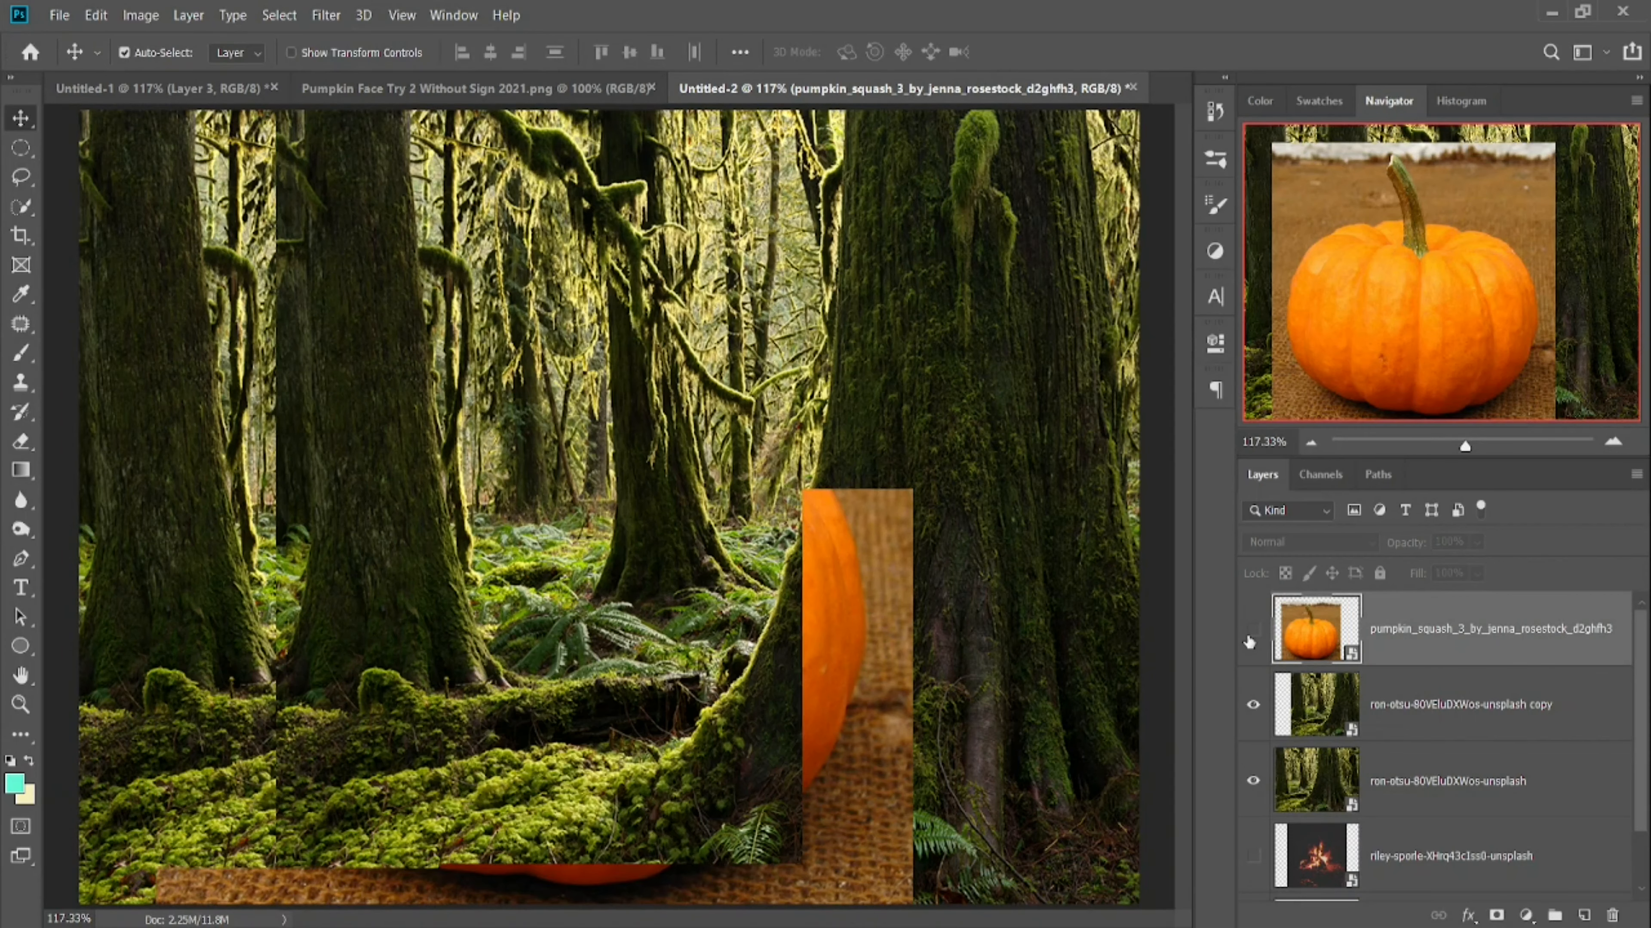
# - Add a layer mask to the forest copy and prepare a soft black brush of about 288 px at 100% flow
pyautogui.click(1337, 695)
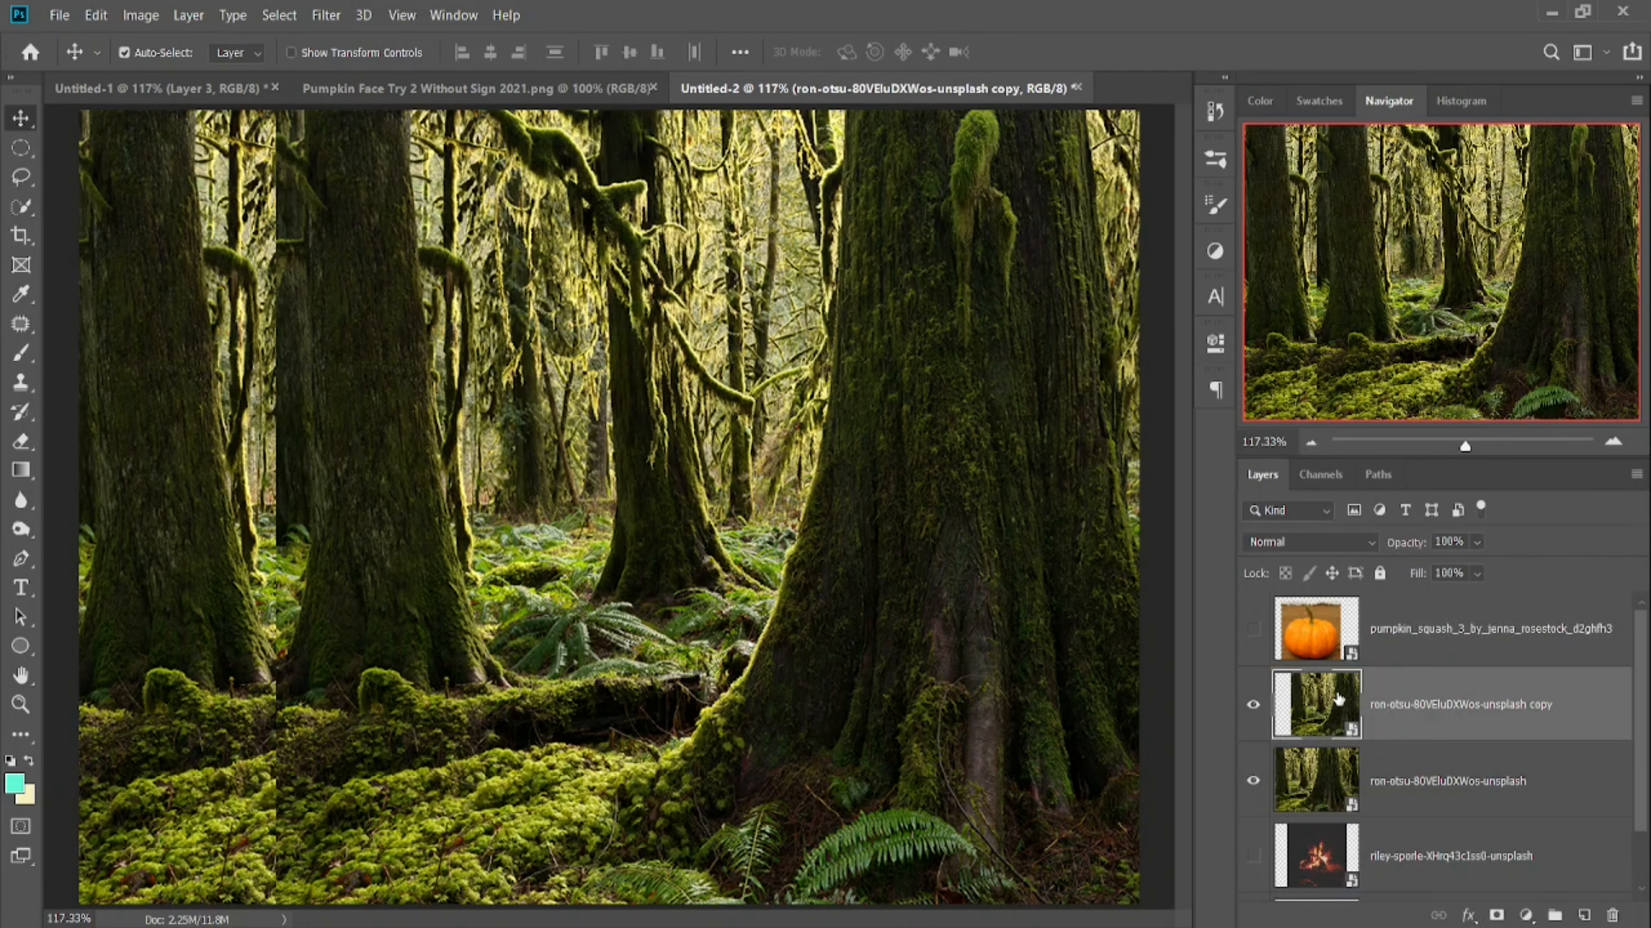
pyautogui.click(1496, 915)
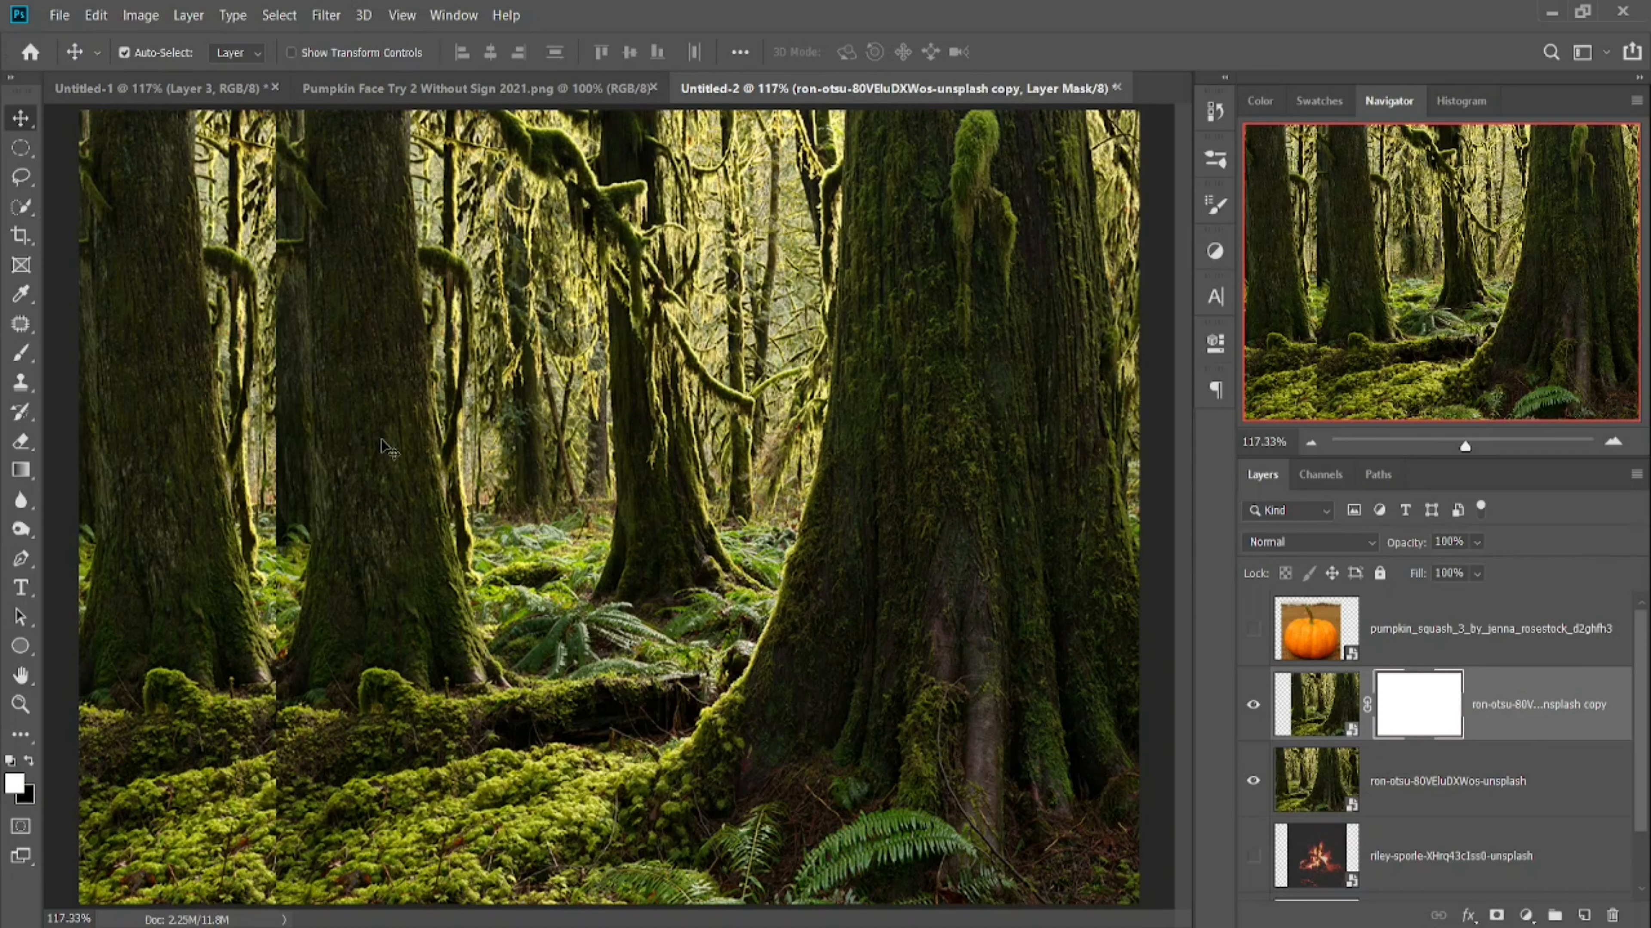
pyautogui.press('b')
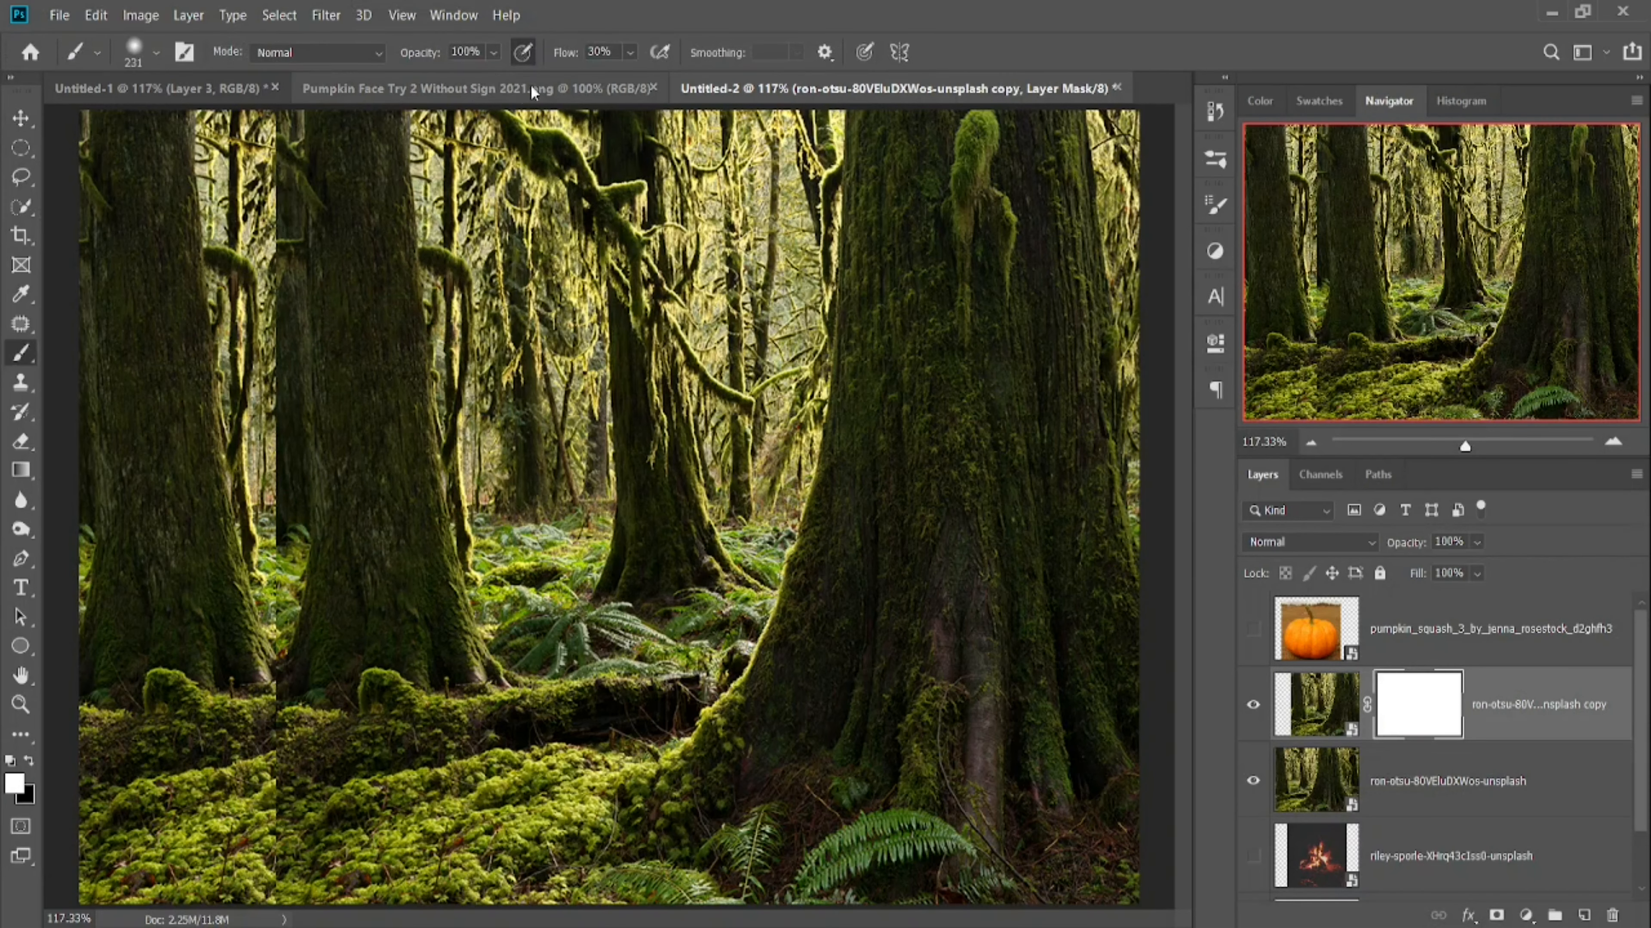
pyautogui.moveTo(557, 59); pyautogui.dragTo(765, 76)
pyautogui.moveTo(336, 229)
pyautogui.mouseDown()
pyautogui.moveTo(314, 226)
pyautogui.moveTo(312, 257)
pyautogui.mouseUp()
pyautogui.press('x')
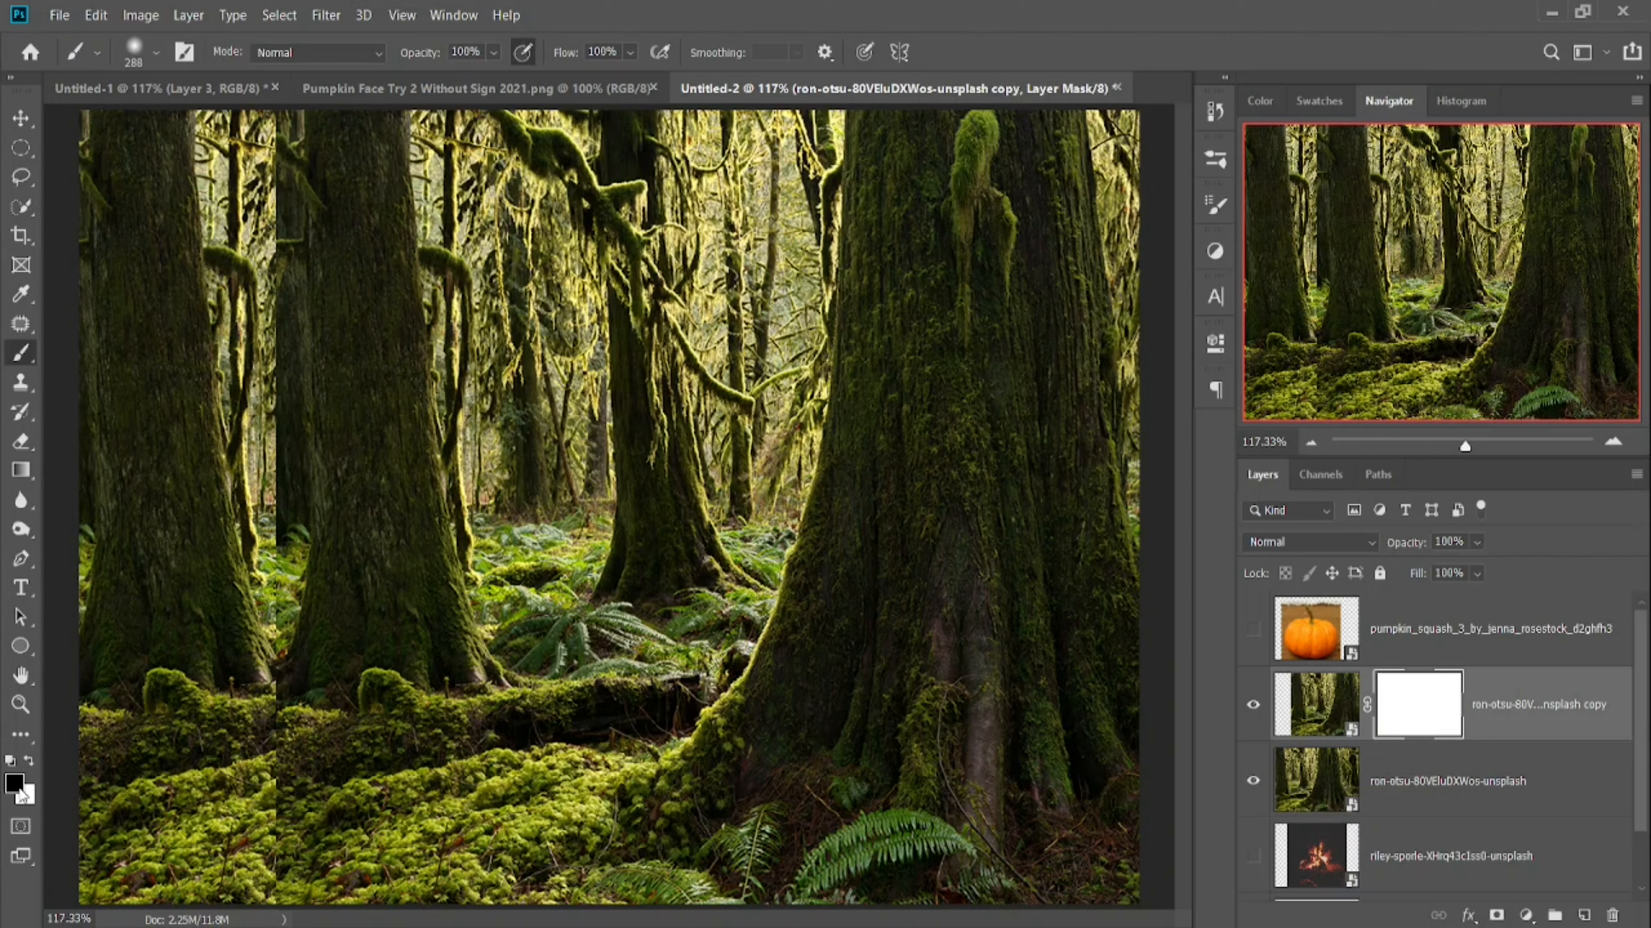
# - Try to paint away the seam beside the second trunk with a large brush of about 281 px
pyautogui.press('x')
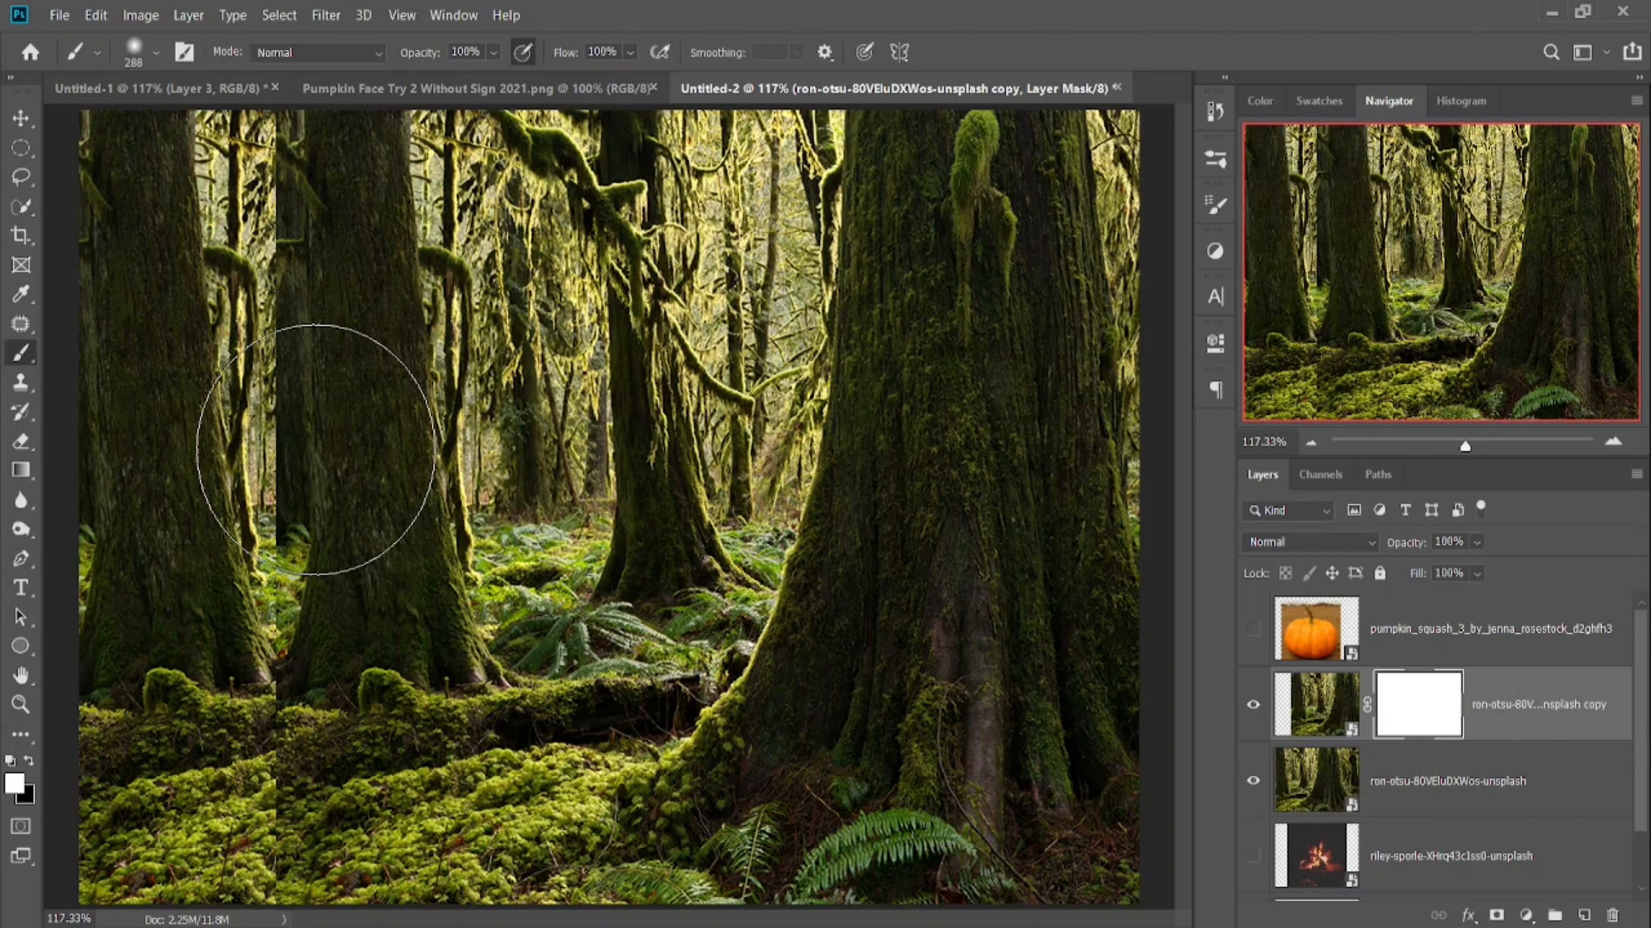
pyautogui.moveTo(317, 450); pyautogui.dragTo(306, 457)
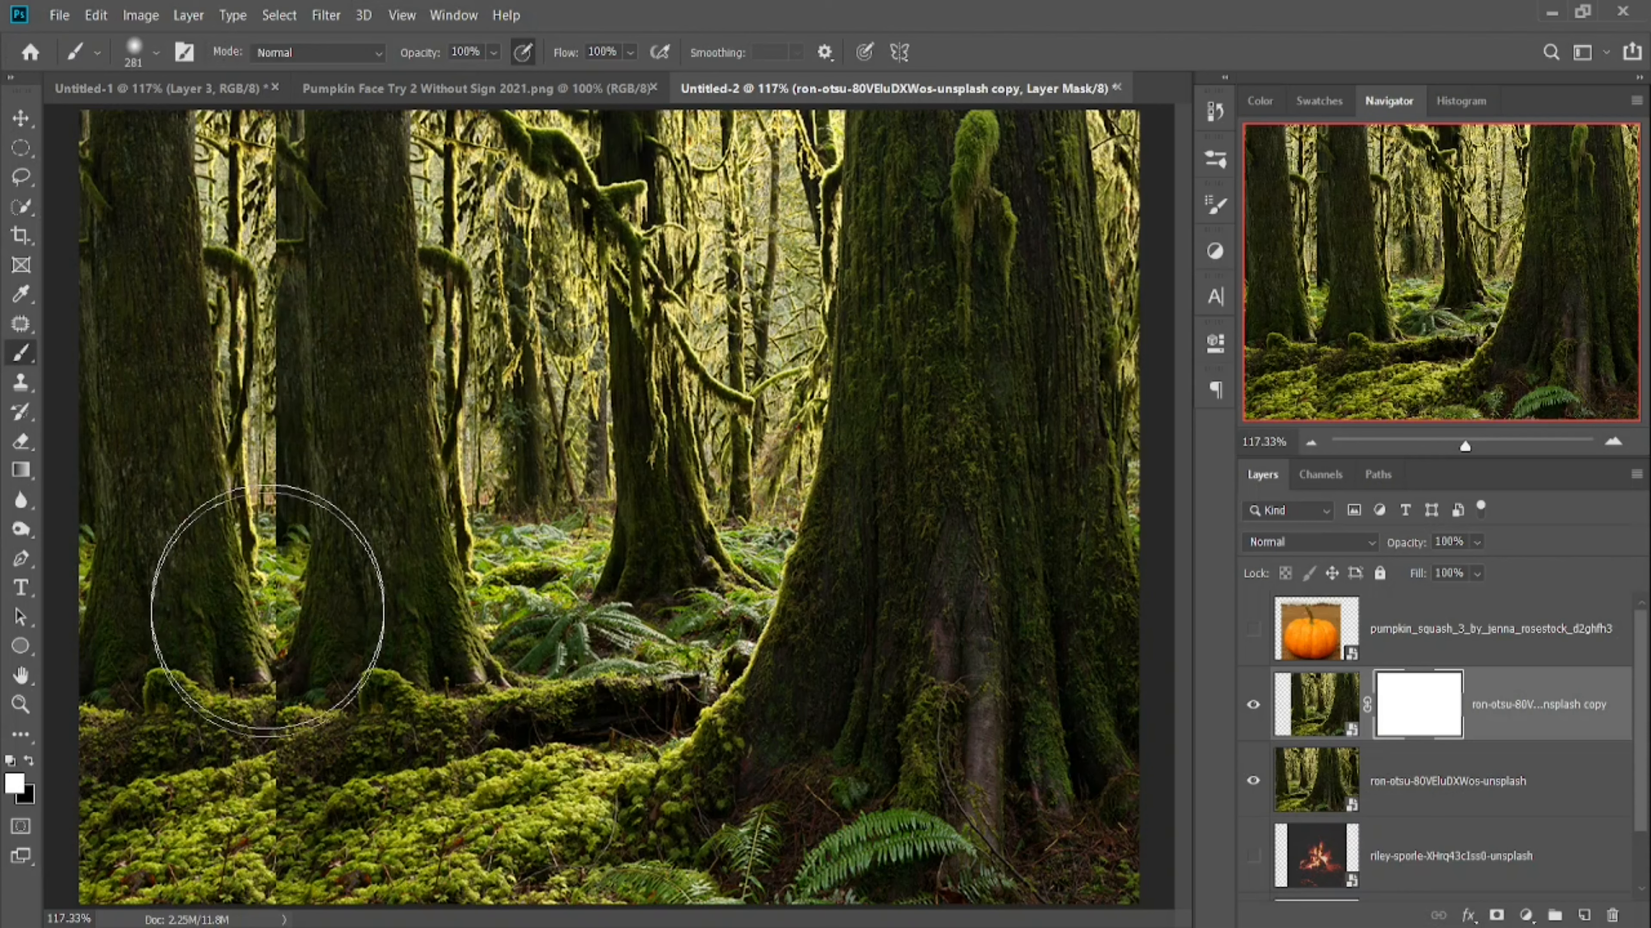
pyautogui.press('x')
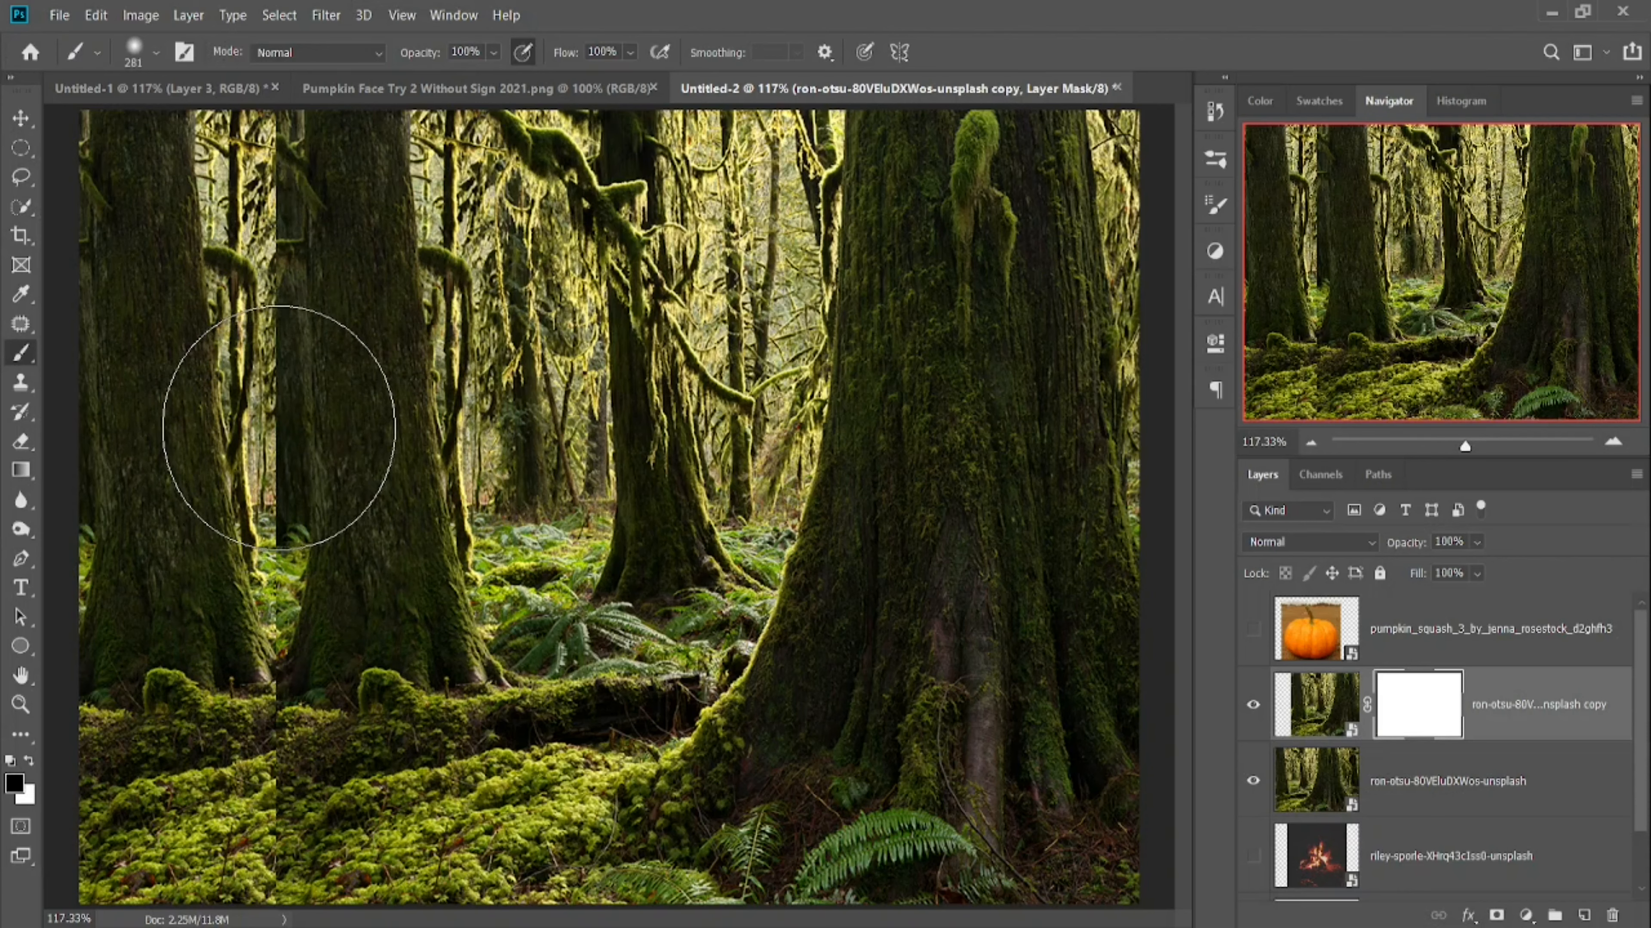
pyautogui.moveTo(280, 427)
pyautogui.mouseDown()
pyautogui.moveTo(306, 388)
pyautogui.moveTo(236, 600)
pyautogui.moveTo(243, 653)
pyautogui.moveTo(267, 475)
pyautogui.mouseUp()
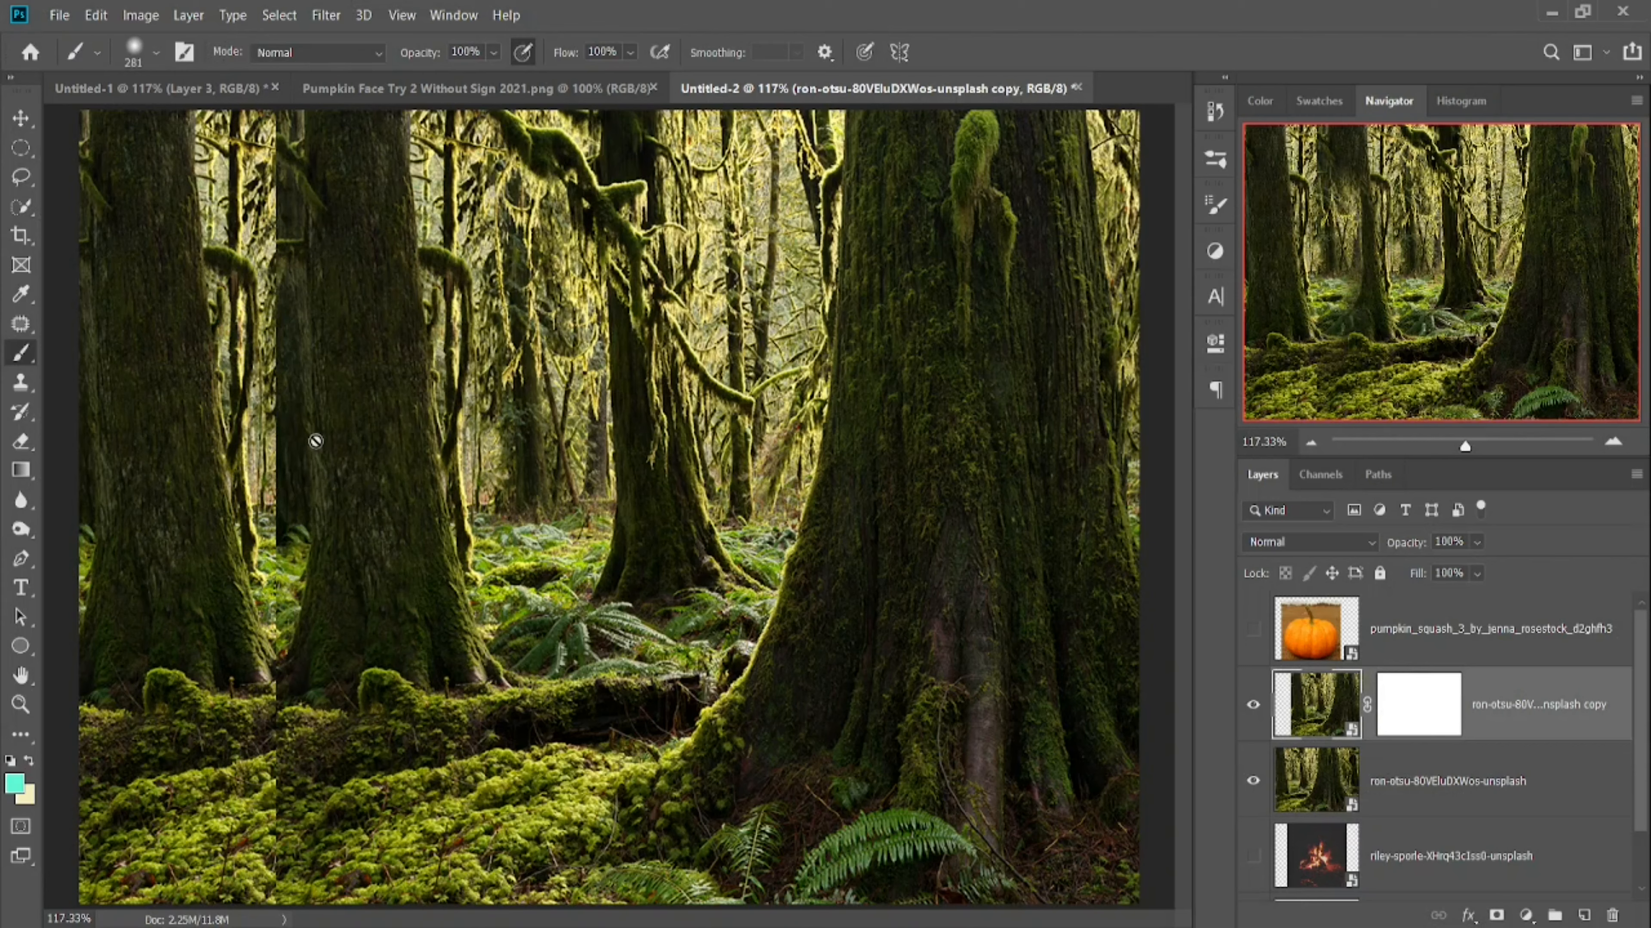
# - Mask out the forest copy's hard seam with a 93 px soft brush and paint the second trunk's edge back in white
pyautogui.moveTo(313, 443); pyautogui.dragTo(200, 457)
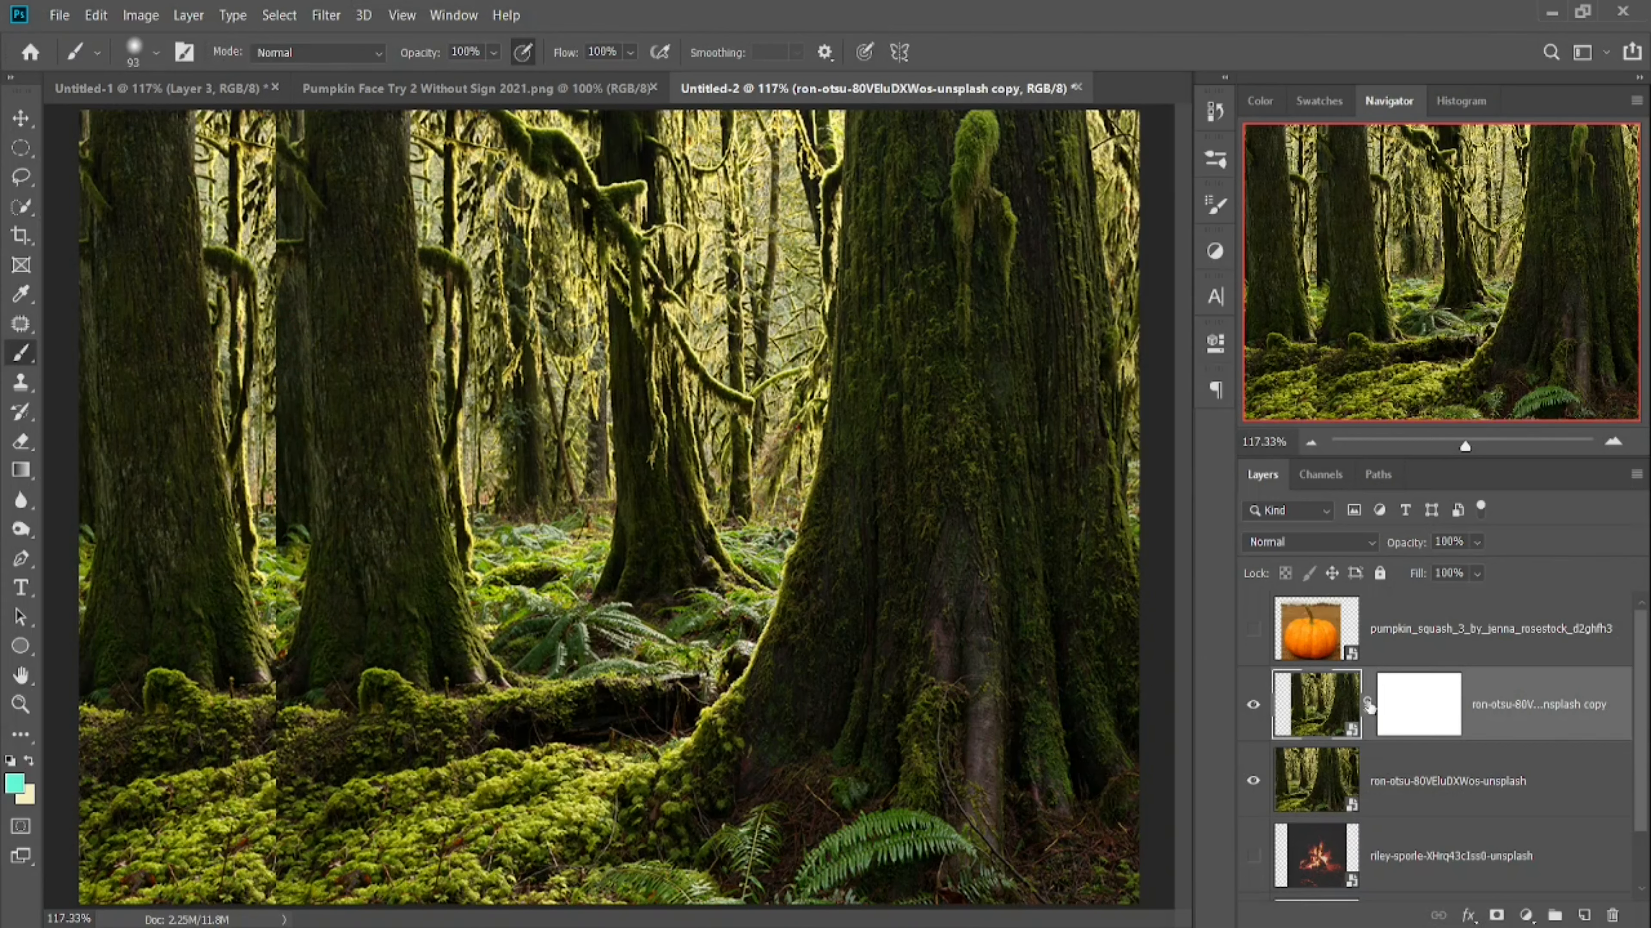
pyautogui.click(1384, 706)
pyautogui.moveTo(271, 715)
pyautogui.mouseDown()
pyautogui.moveTo(263, 882)
pyautogui.moveTo(340, 896)
pyautogui.moveTo(303, 889)
pyautogui.moveTo(300, 859)
pyautogui.moveTo(212, 782)
pyautogui.moveTo(315, 793)
pyautogui.moveTo(313, 744)
pyautogui.moveTo(219, 697)
pyautogui.moveTo(253, 685)
pyautogui.mouseUp()
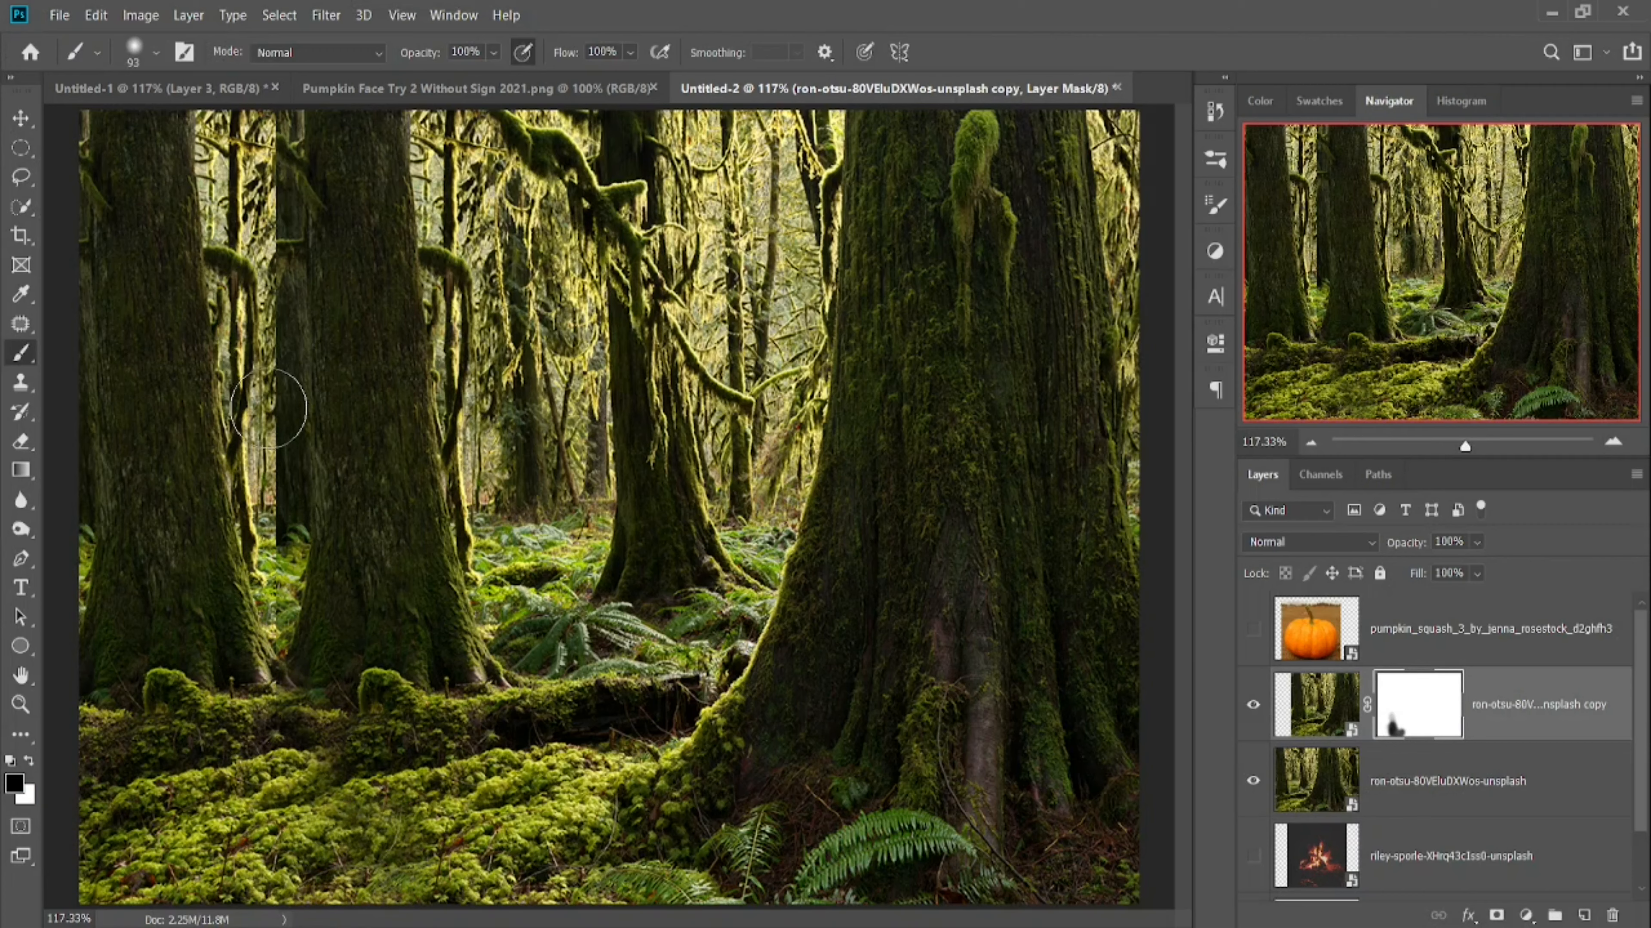
pyautogui.moveTo(267, 560)
pyautogui.mouseDown()
pyautogui.moveTo(315, 581)
pyautogui.moveTo(265, 507)
pyautogui.moveTo(275, 572)
pyautogui.moveTo(260, 188)
pyautogui.moveTo(256, 218)
pyautogui.moveTo(283, 195)
pyautogui.moveTo(286, 143)
pyautogui.moveTo(285, 279)
pyautogui.moveTo(257, 379)
pyautogui.moveTo(281, 530)
pyautogui.moveTo(250, 283)
pyautogui.mouseUp()
pyautogui.click(302, 538)
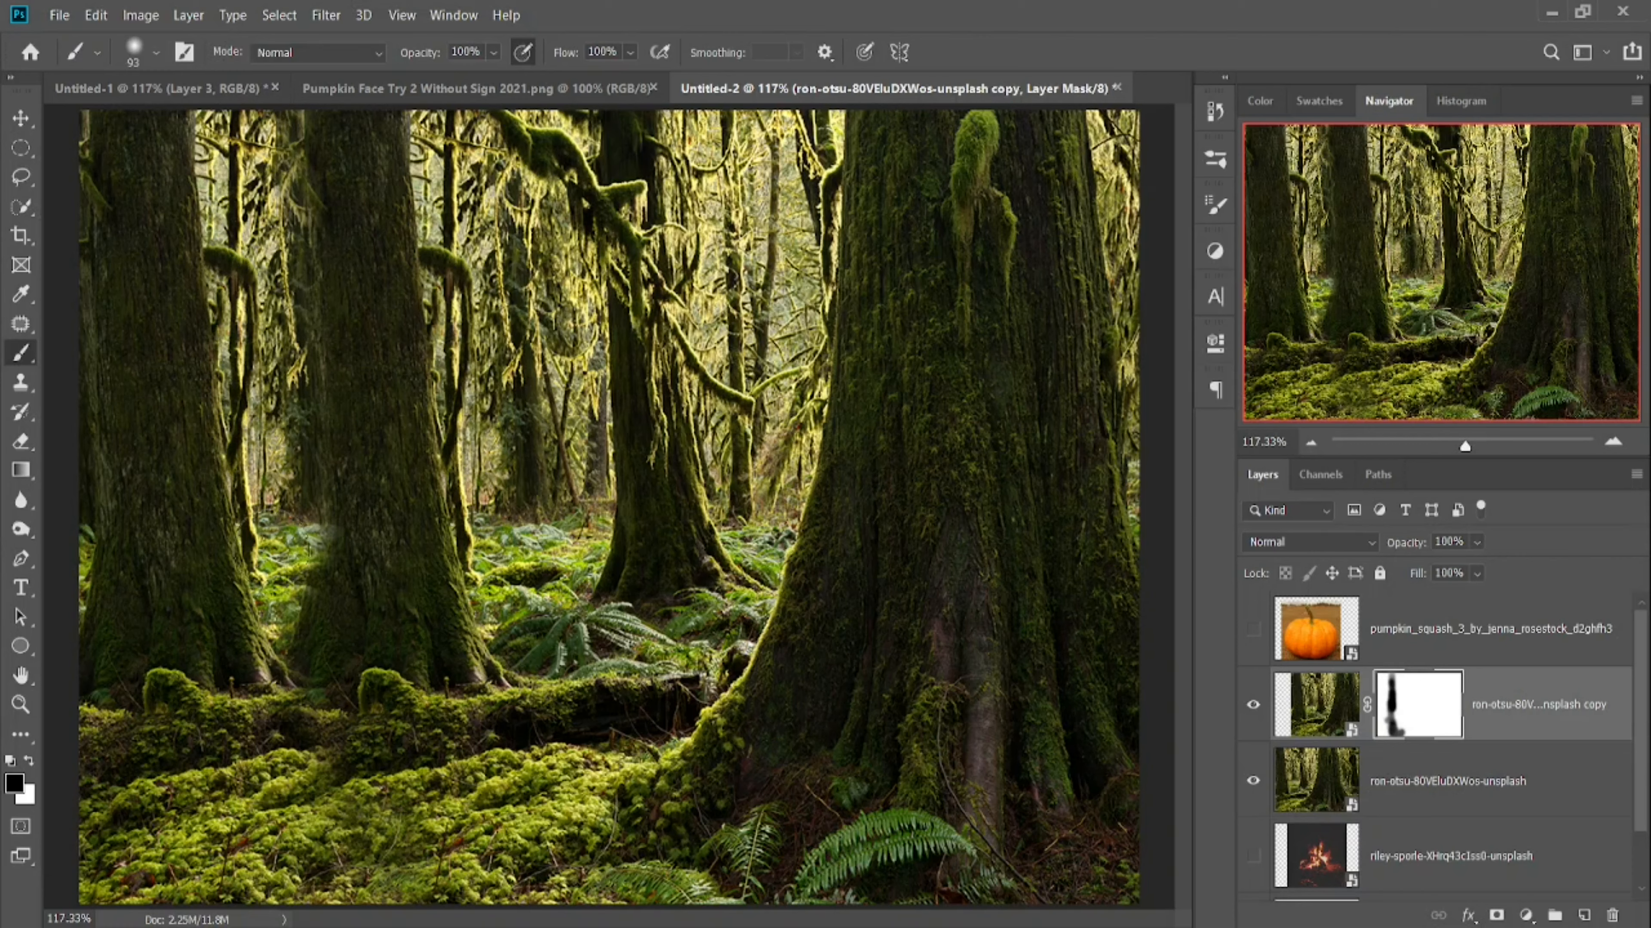
pyautogui.press('x')
pyautogui.moveTo(349, 521)
pyautogui.mouseDown()
pyautogui.moveTo(351, 620)
pyautogui.moveTo(357, 494)
pyautogui.mouseUp()
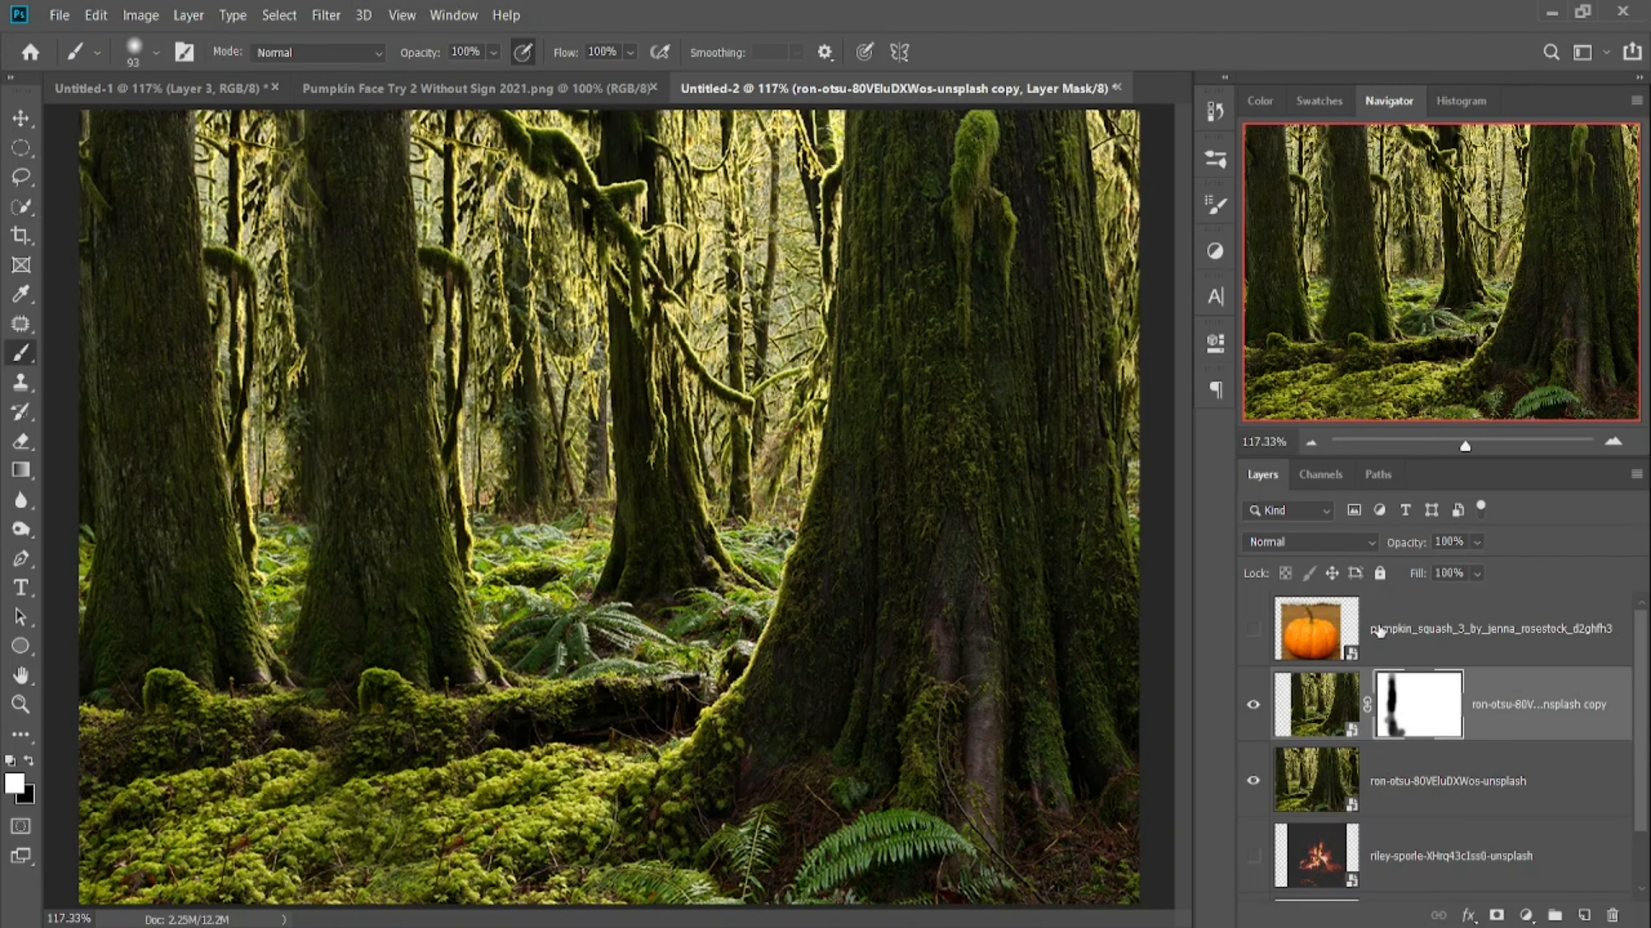
# - Convert the two forest layers into one smart object and move the campfire layer directly above it
pyautogui.click(1405, 791)
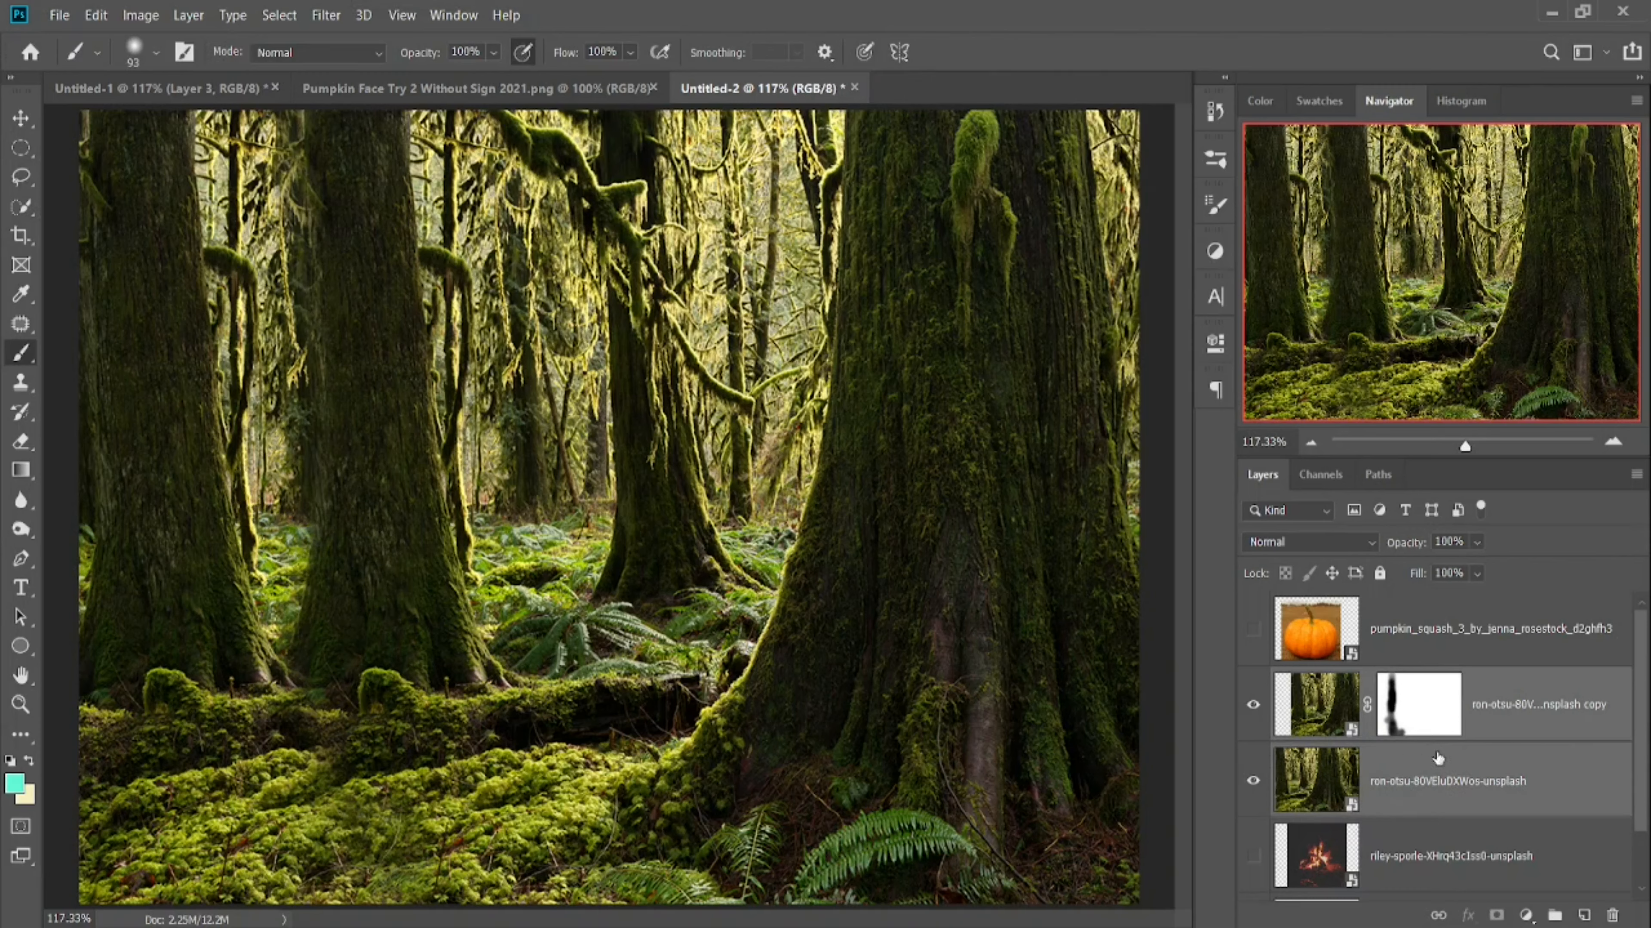
pyautogui.rightClick(1473, 750)
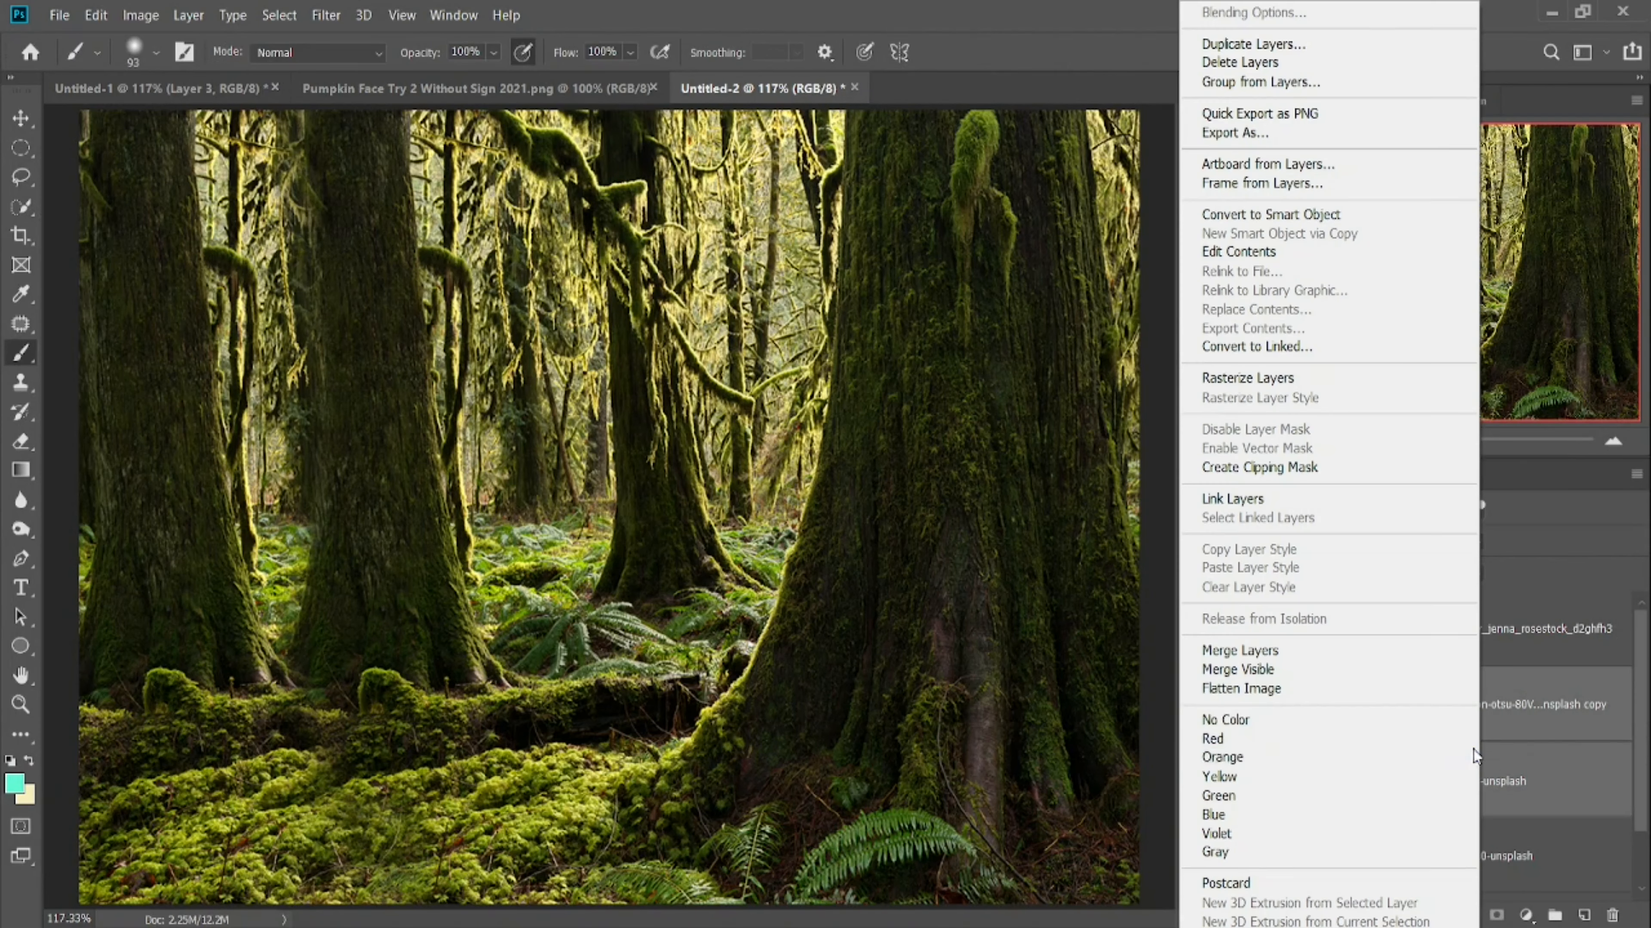
pyautogui.click(1288, 216)
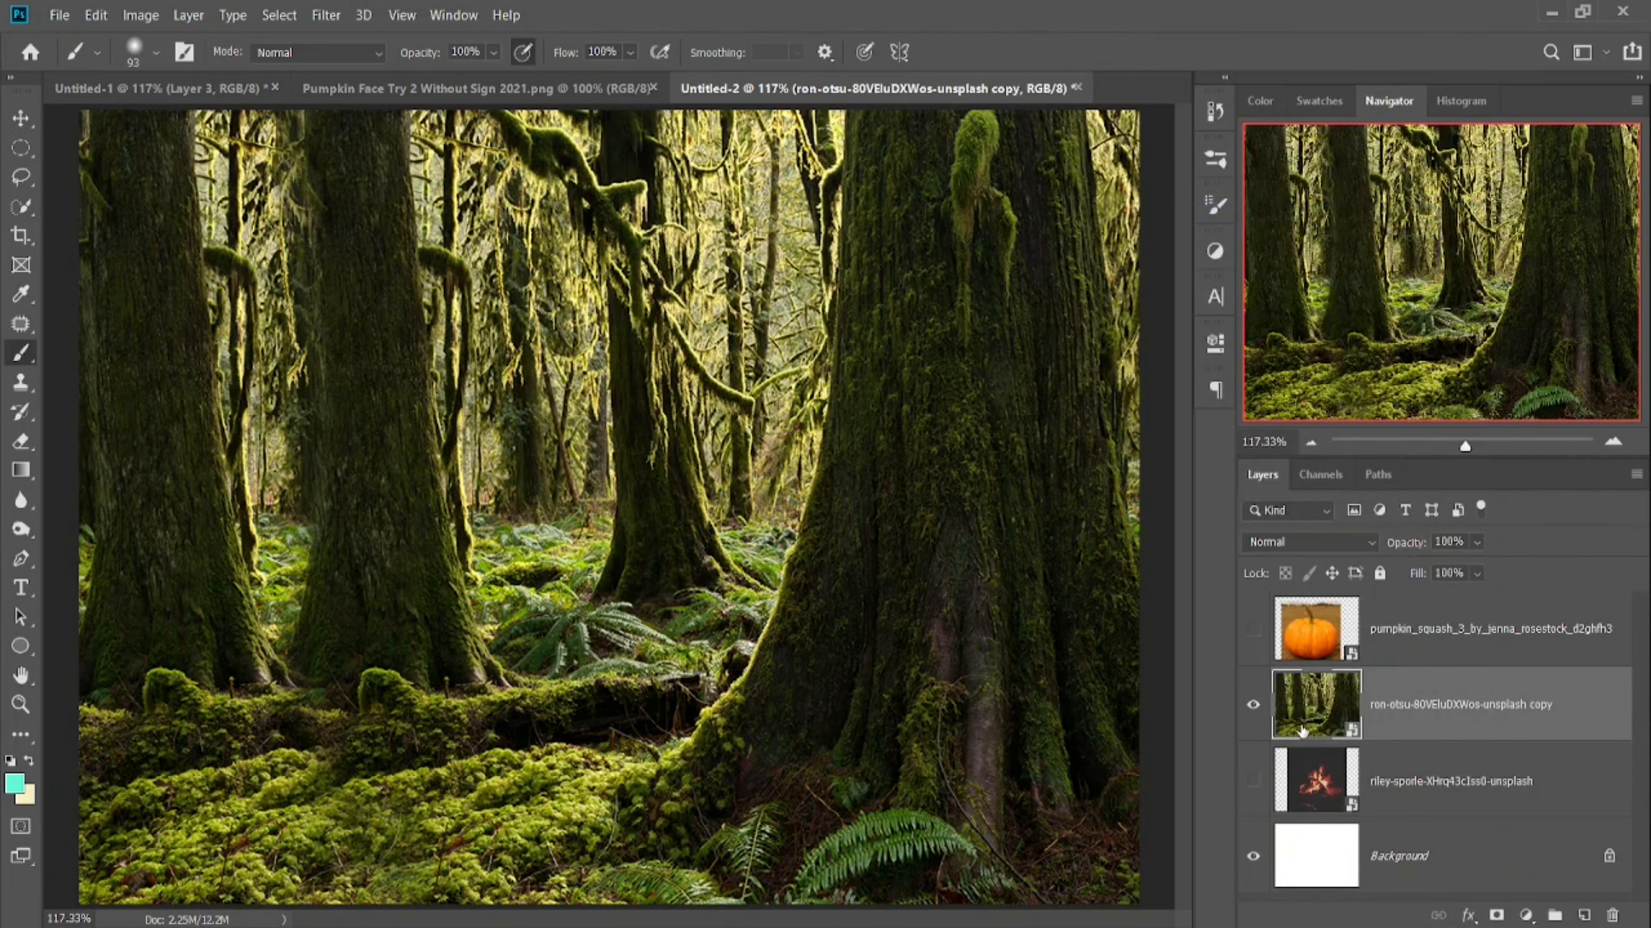
pyautogui.moveTo(1439, 787); pyautogui.dragTo(1337, 662)
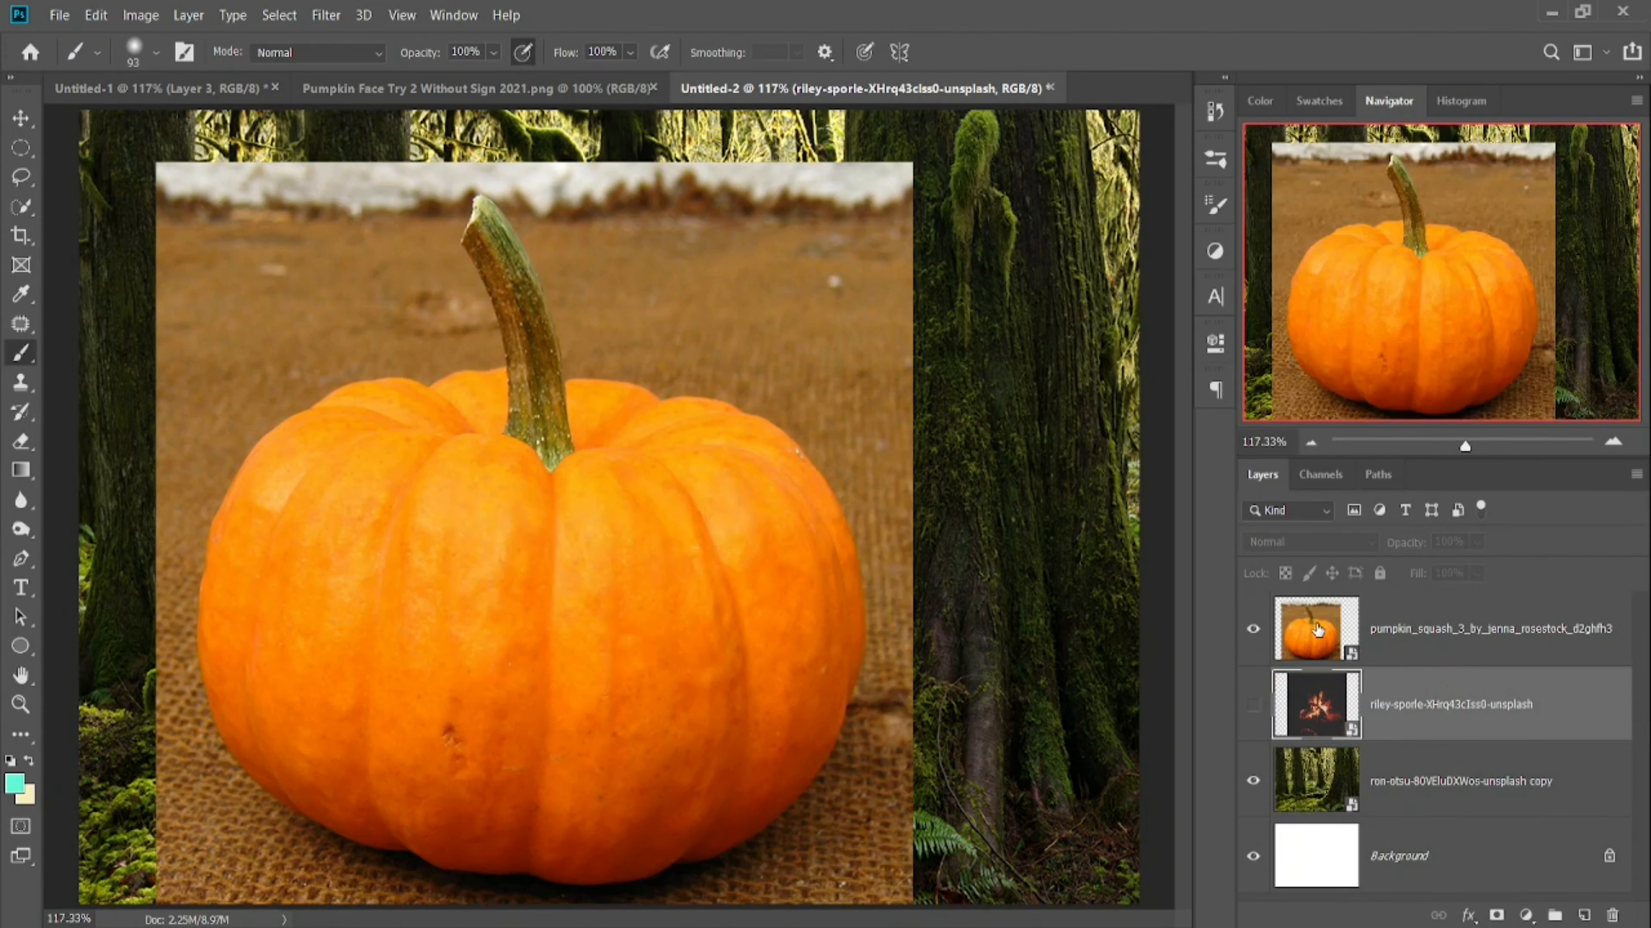
# - Show the pumpkin layer and select the pumpkin with Select Subject
pyautogui.click(1295, 640)
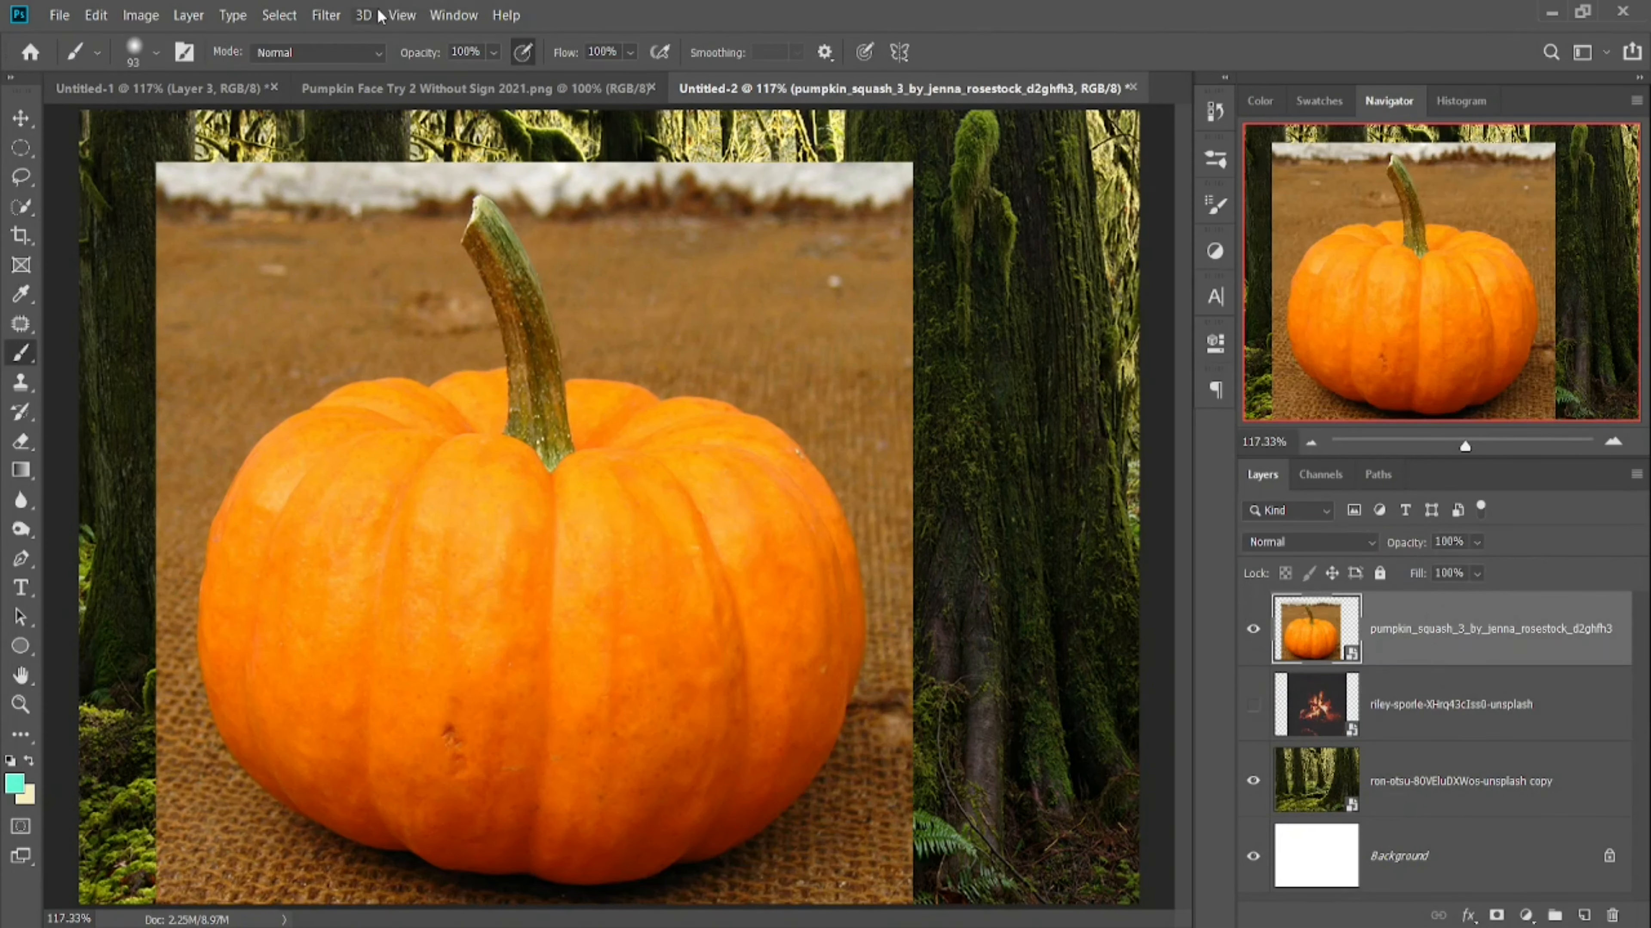
pyautogui.click(279, 16)
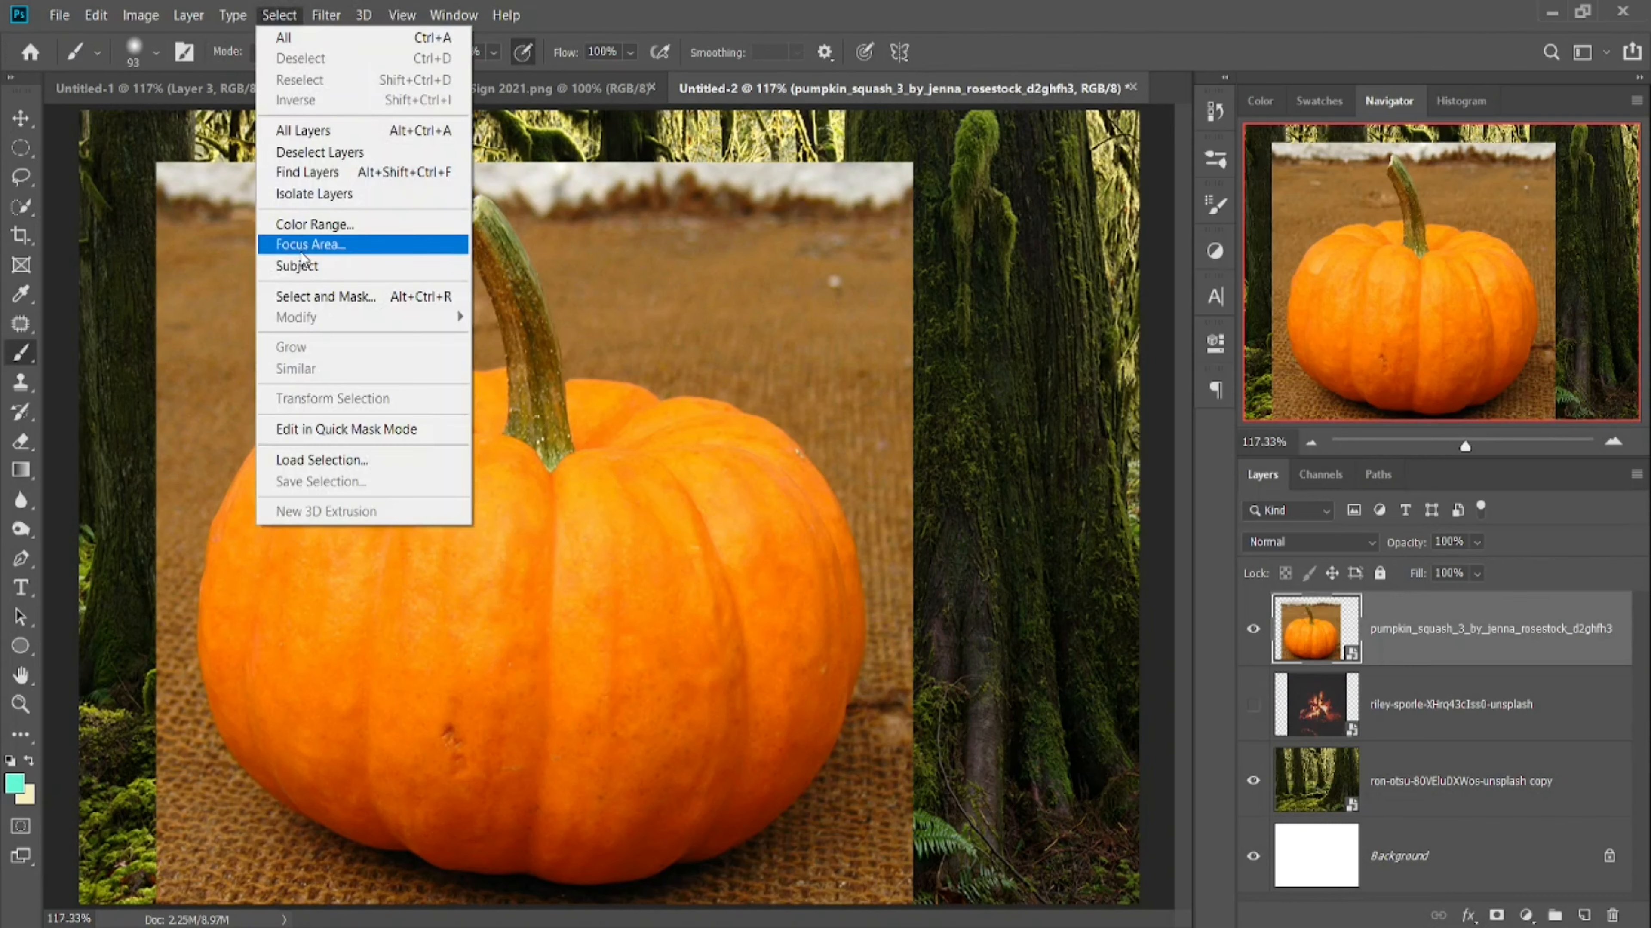
pyautogui.click(346, 274)
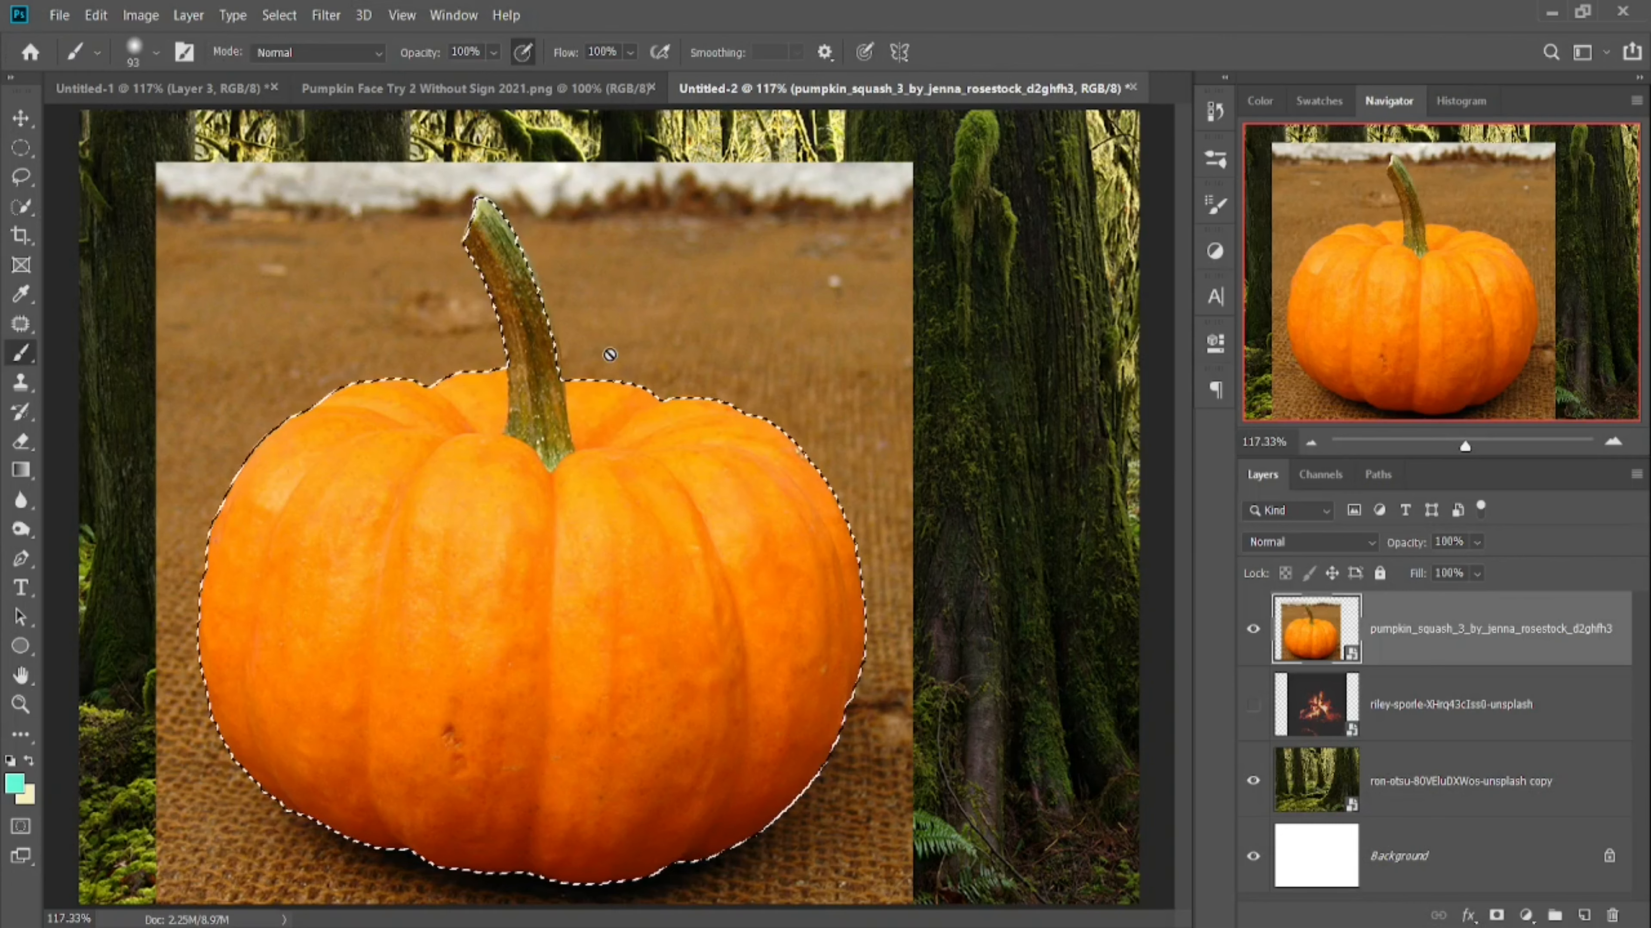
# - Smooth the pumpkin selection in Select and Mask, then apply it as a layer mask that hides the burlap background
pyautogui.click(278, 15)
pyautogui.click(380, 296)
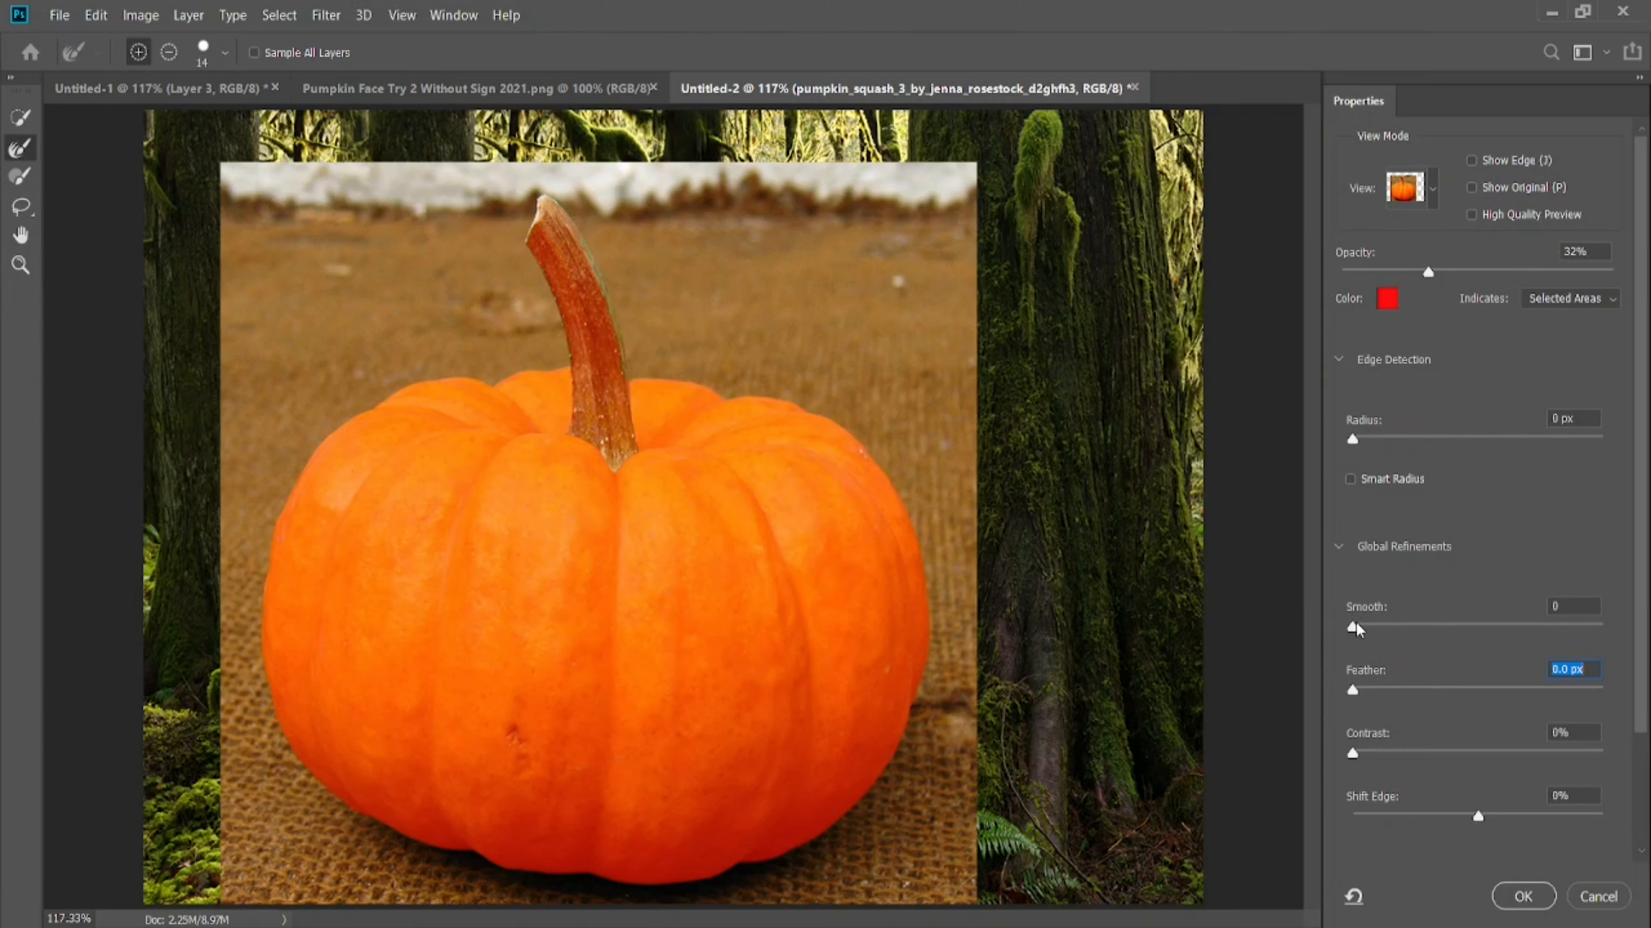
pyautogui.moveTo(1382, 628); pyautogui.dragTo(1649, 626)
pyautogui.click(1524, 897)
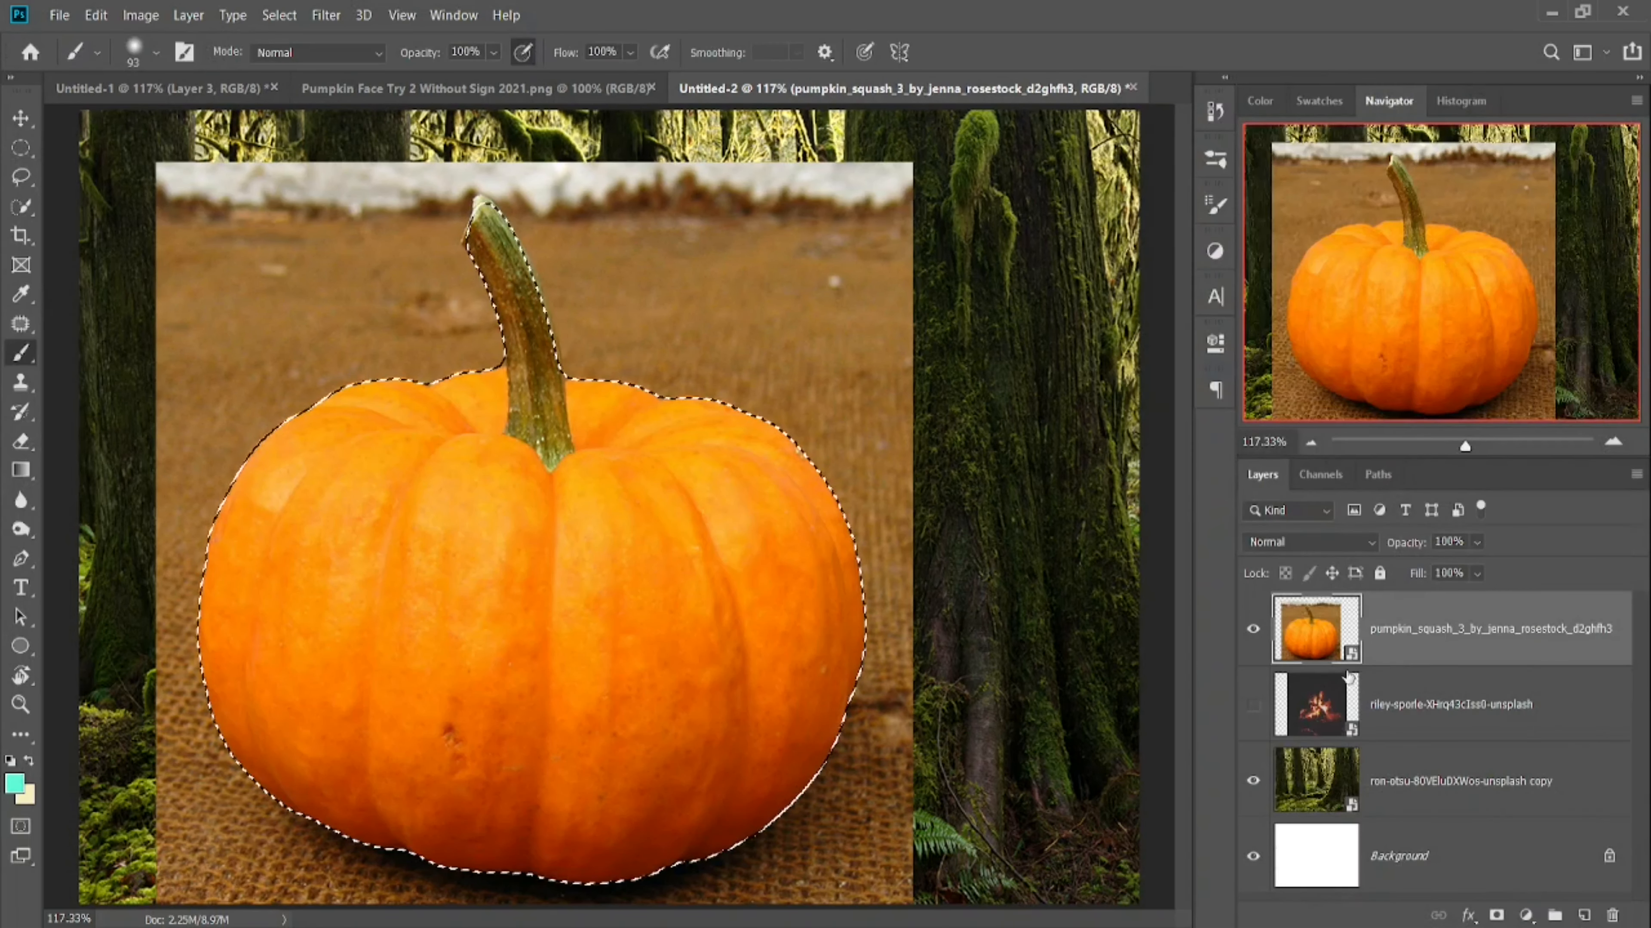
pyautogui.click(1496, 916)
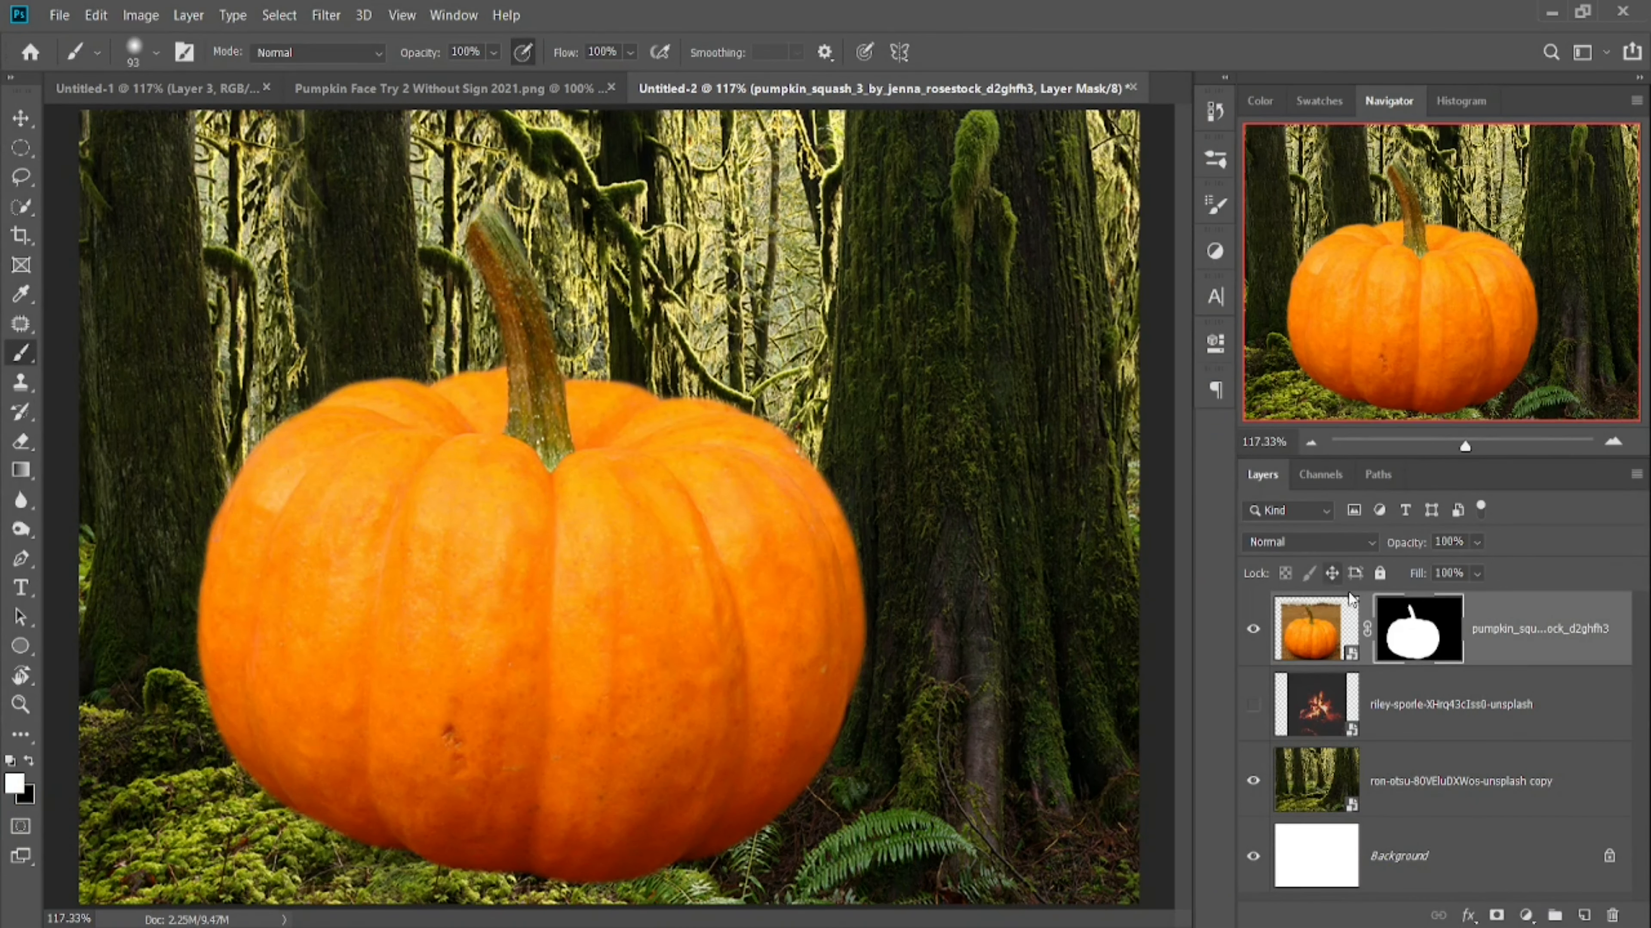
# - Open the pumpkin's layer mask in Select and Mask again to check its edge
pyautogui.doubleClick(1420, 634)
pyautogui.click(1152, 334)
pyautogui.click(322, 13)
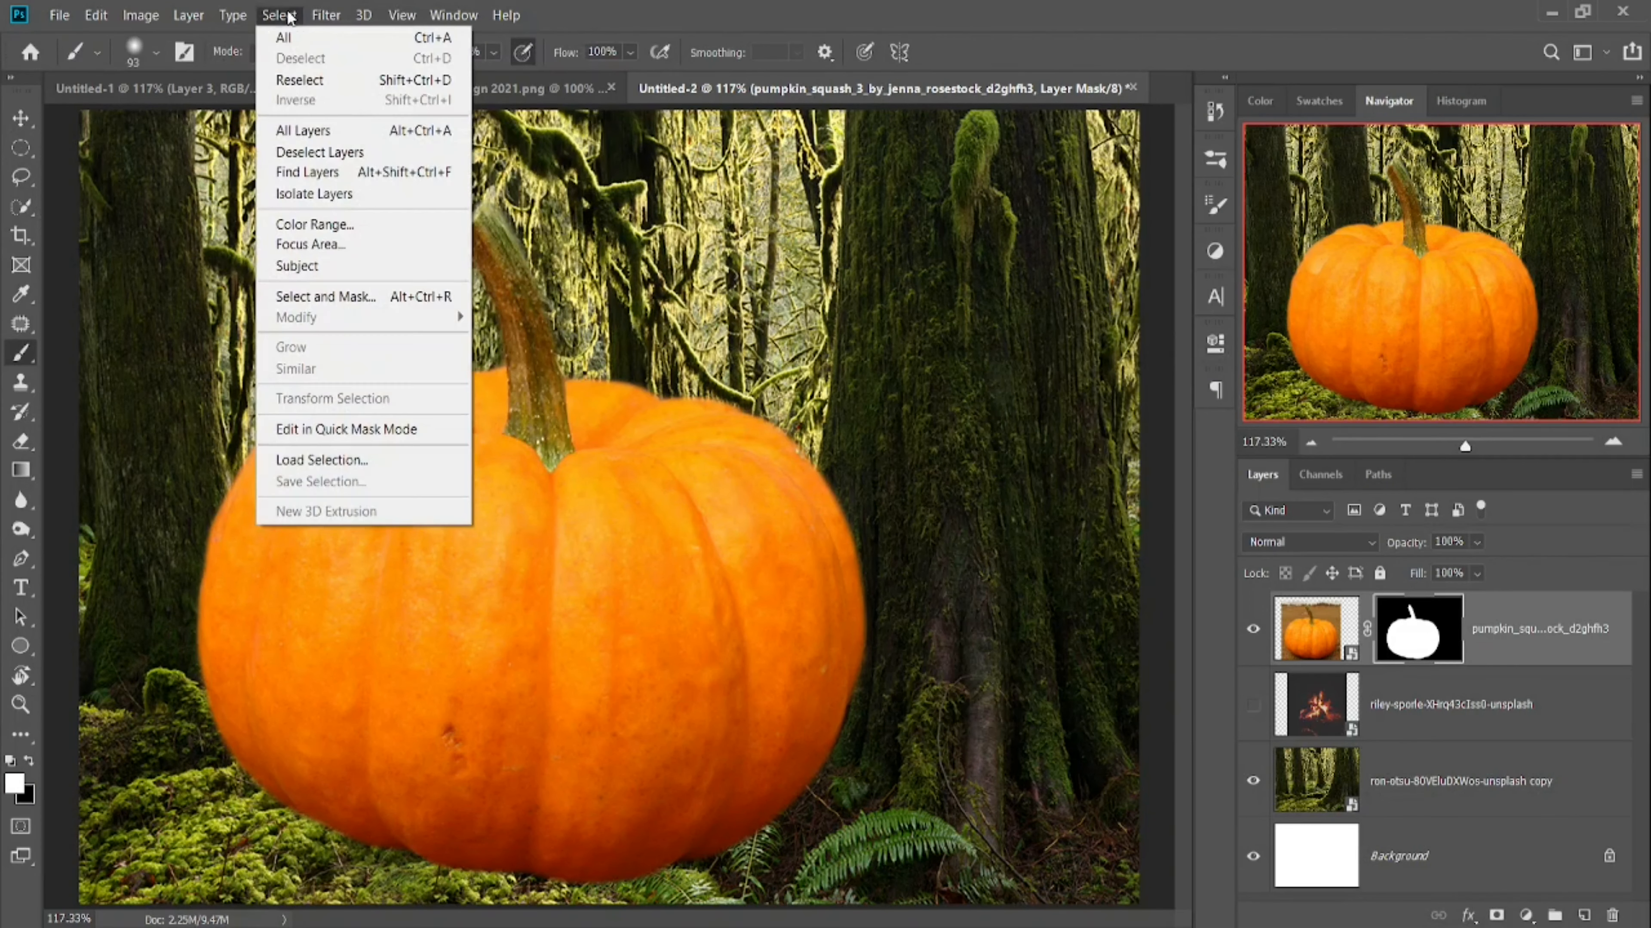
pyautogui.click(372, 295)
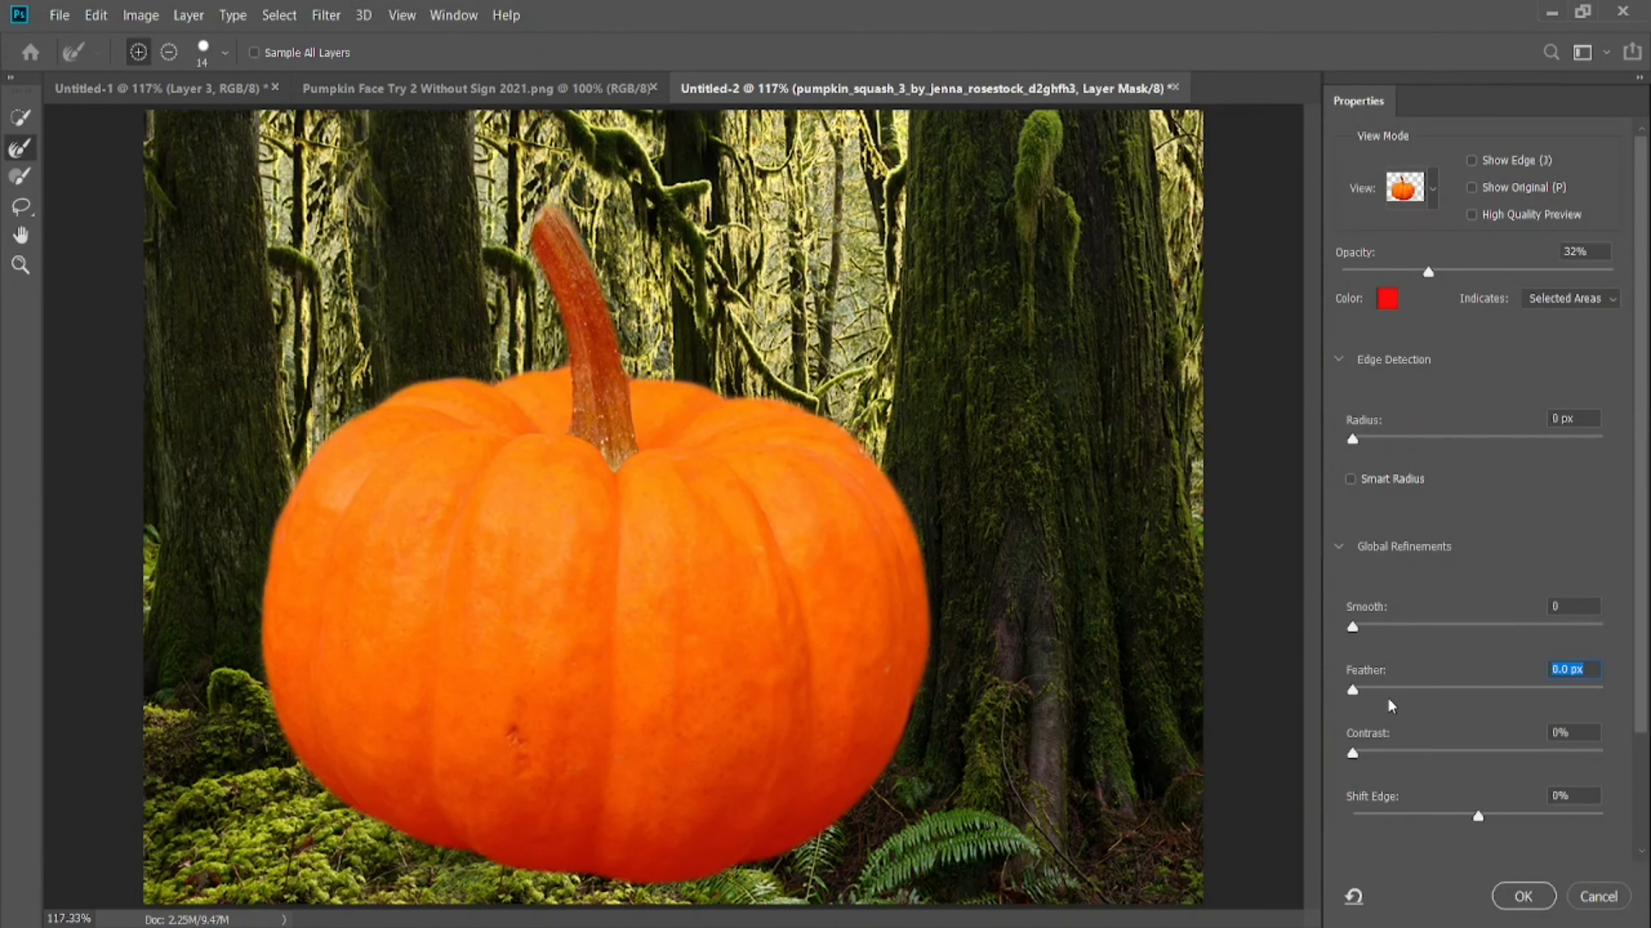
pyautogui.click(1524, 896)
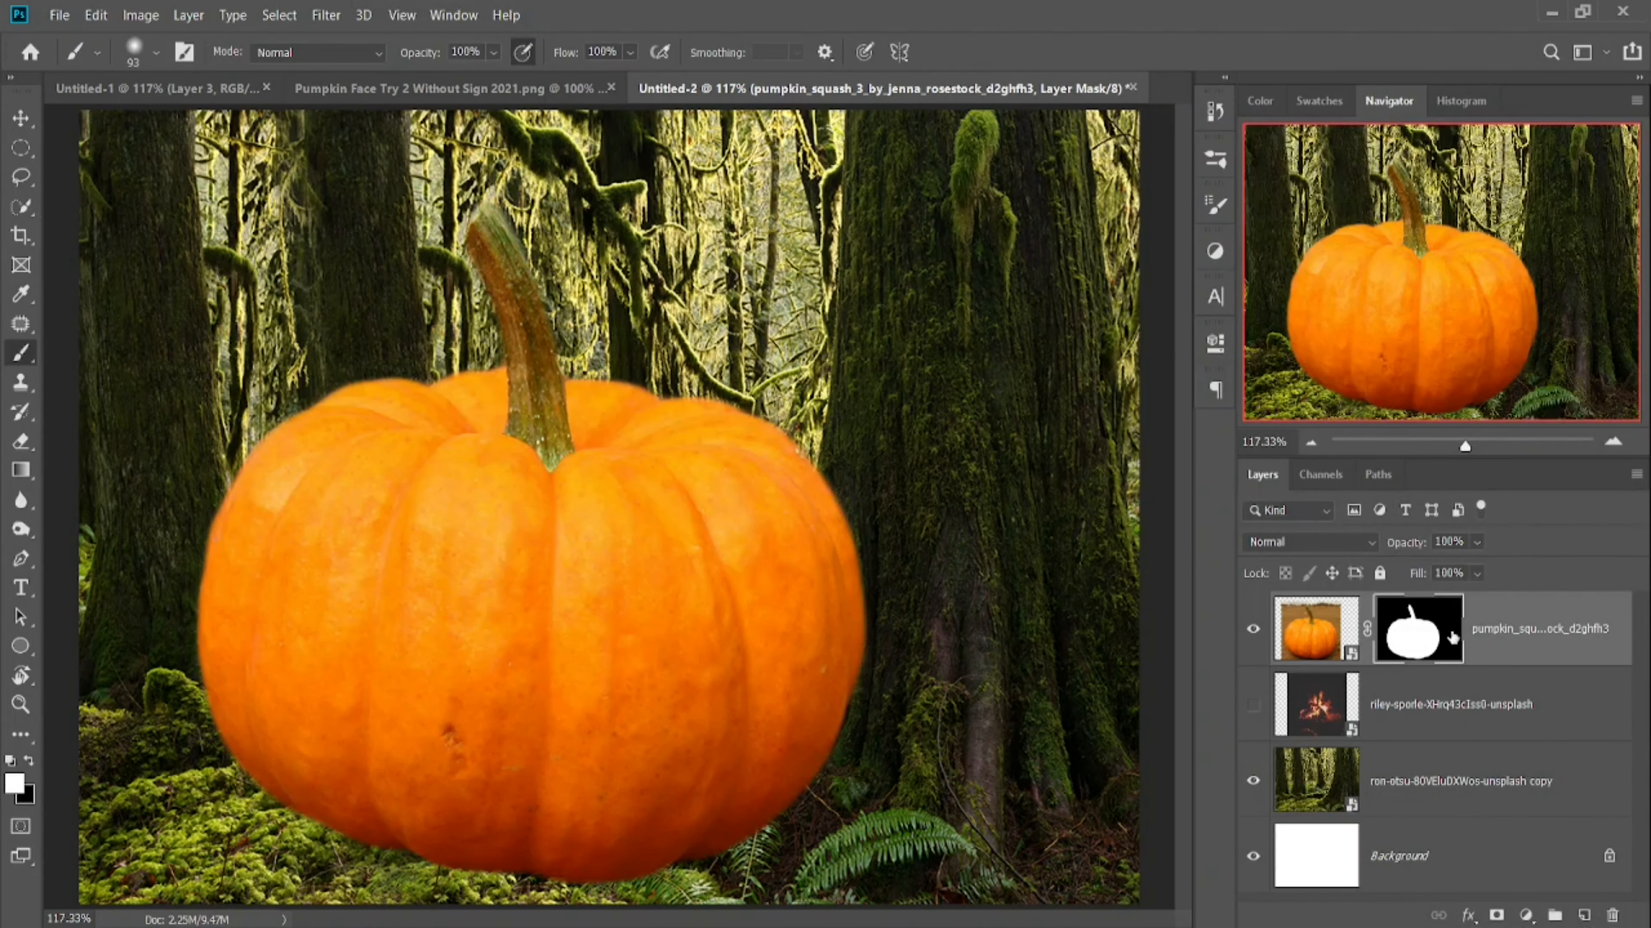
# - Convert the masked pumpkin to a smart object, scale it to 58.85%, and place it on the mossy ground left of the large trunk
pyautogui.rightClick(1551, 637)
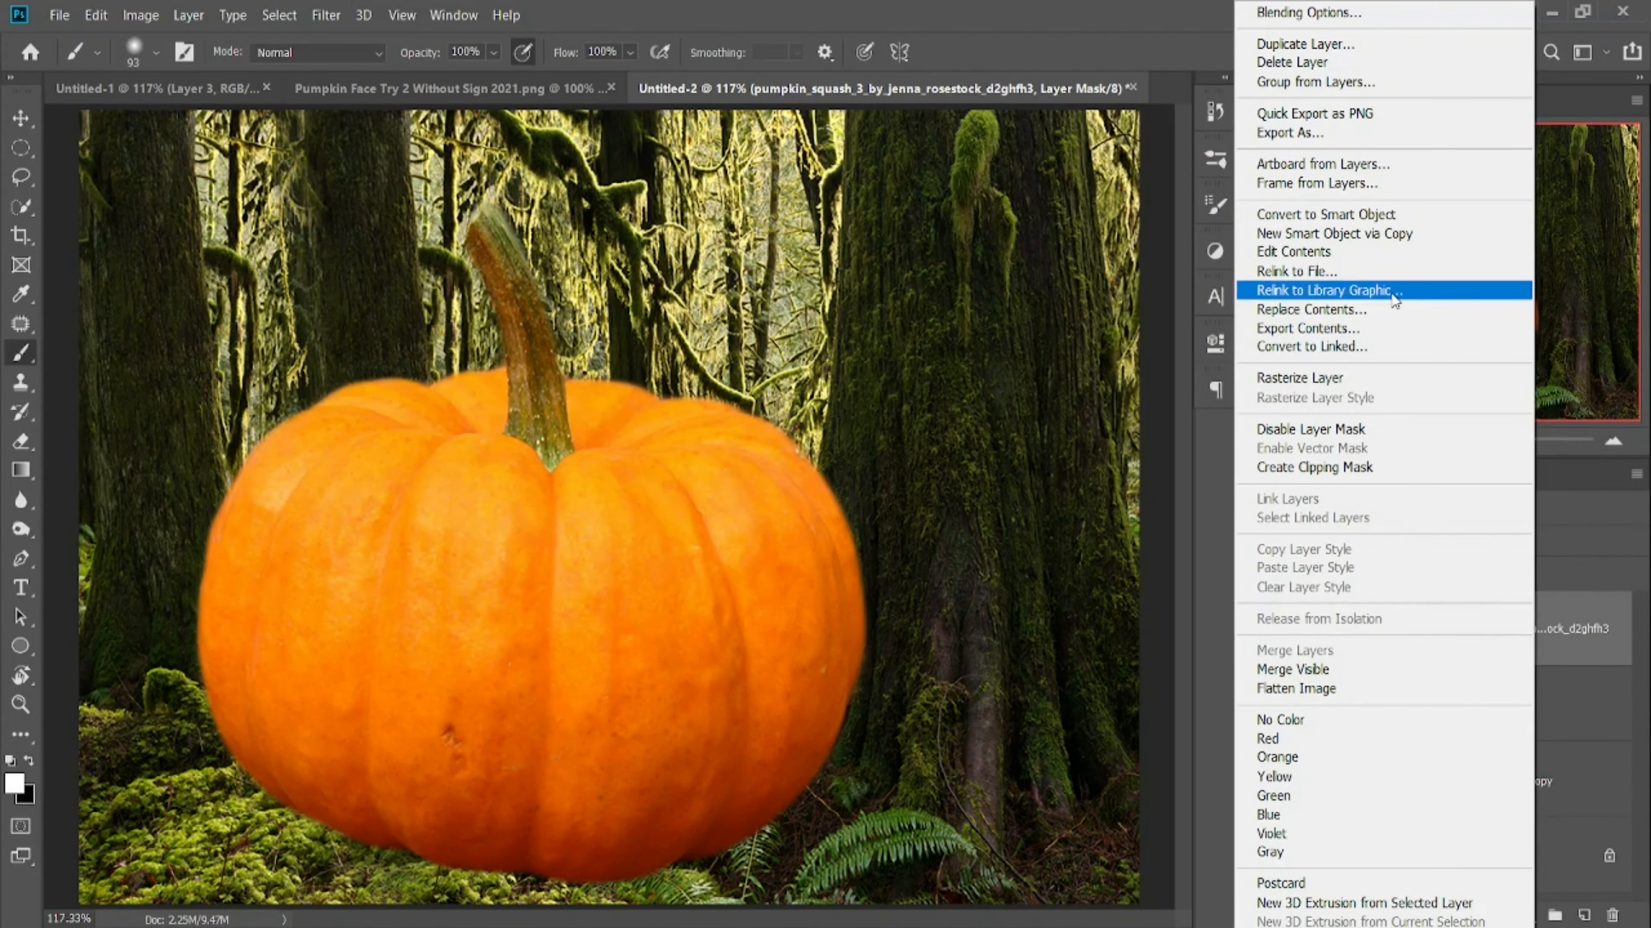
pyautogui.click(1396, 216)
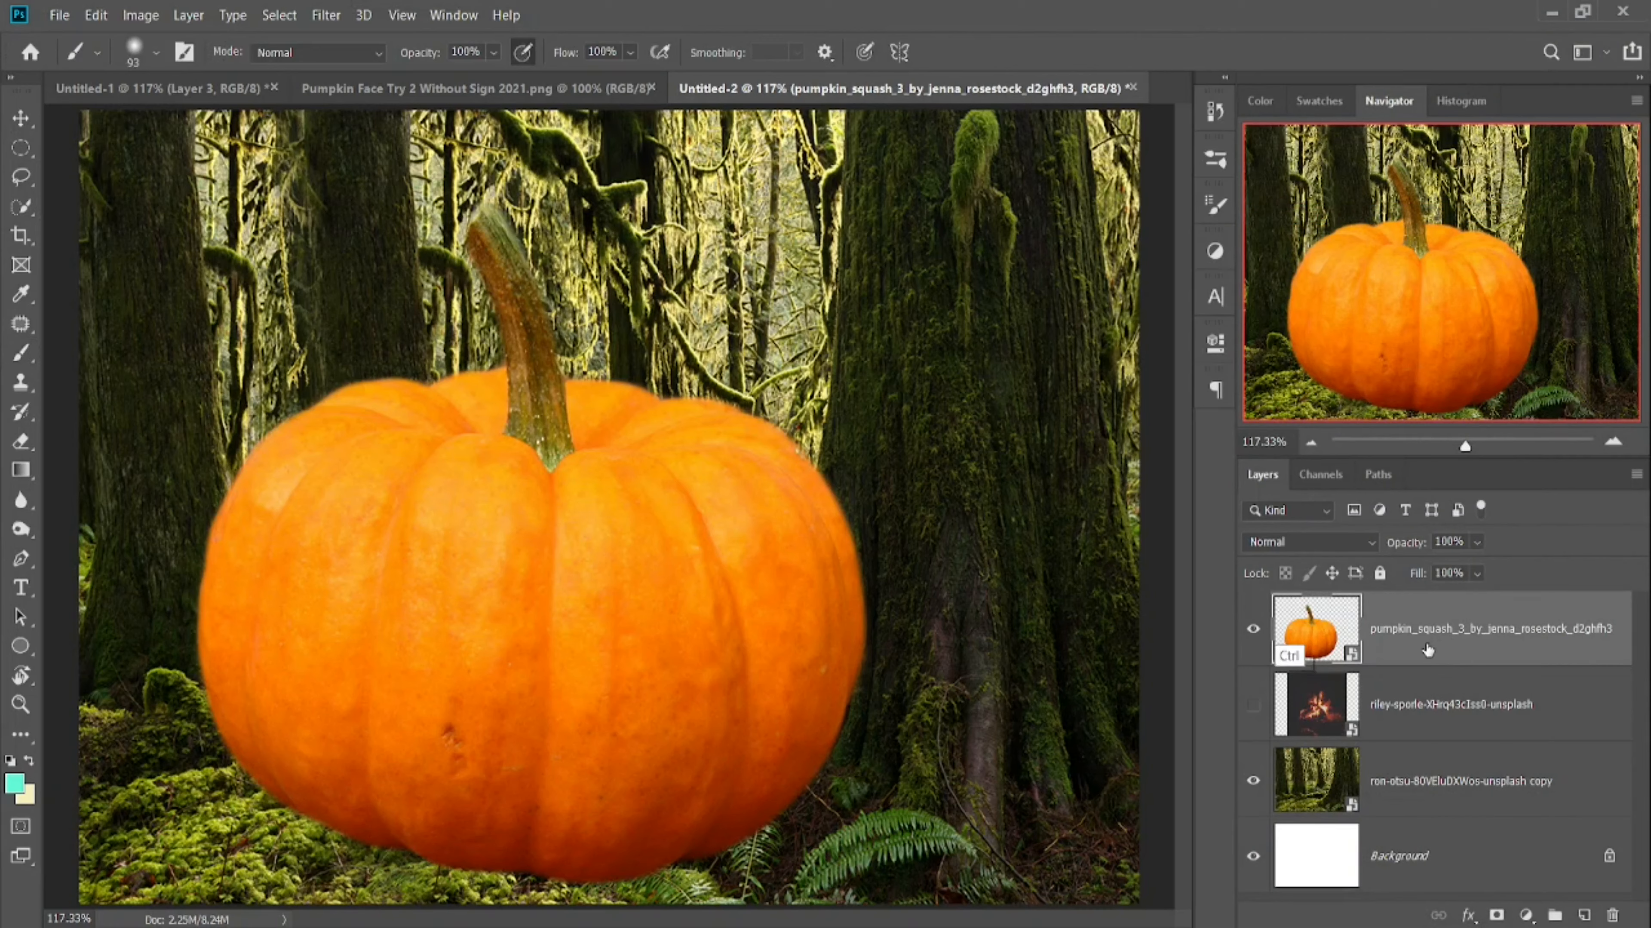
pyautogui.hotkey('ctrl', 't')
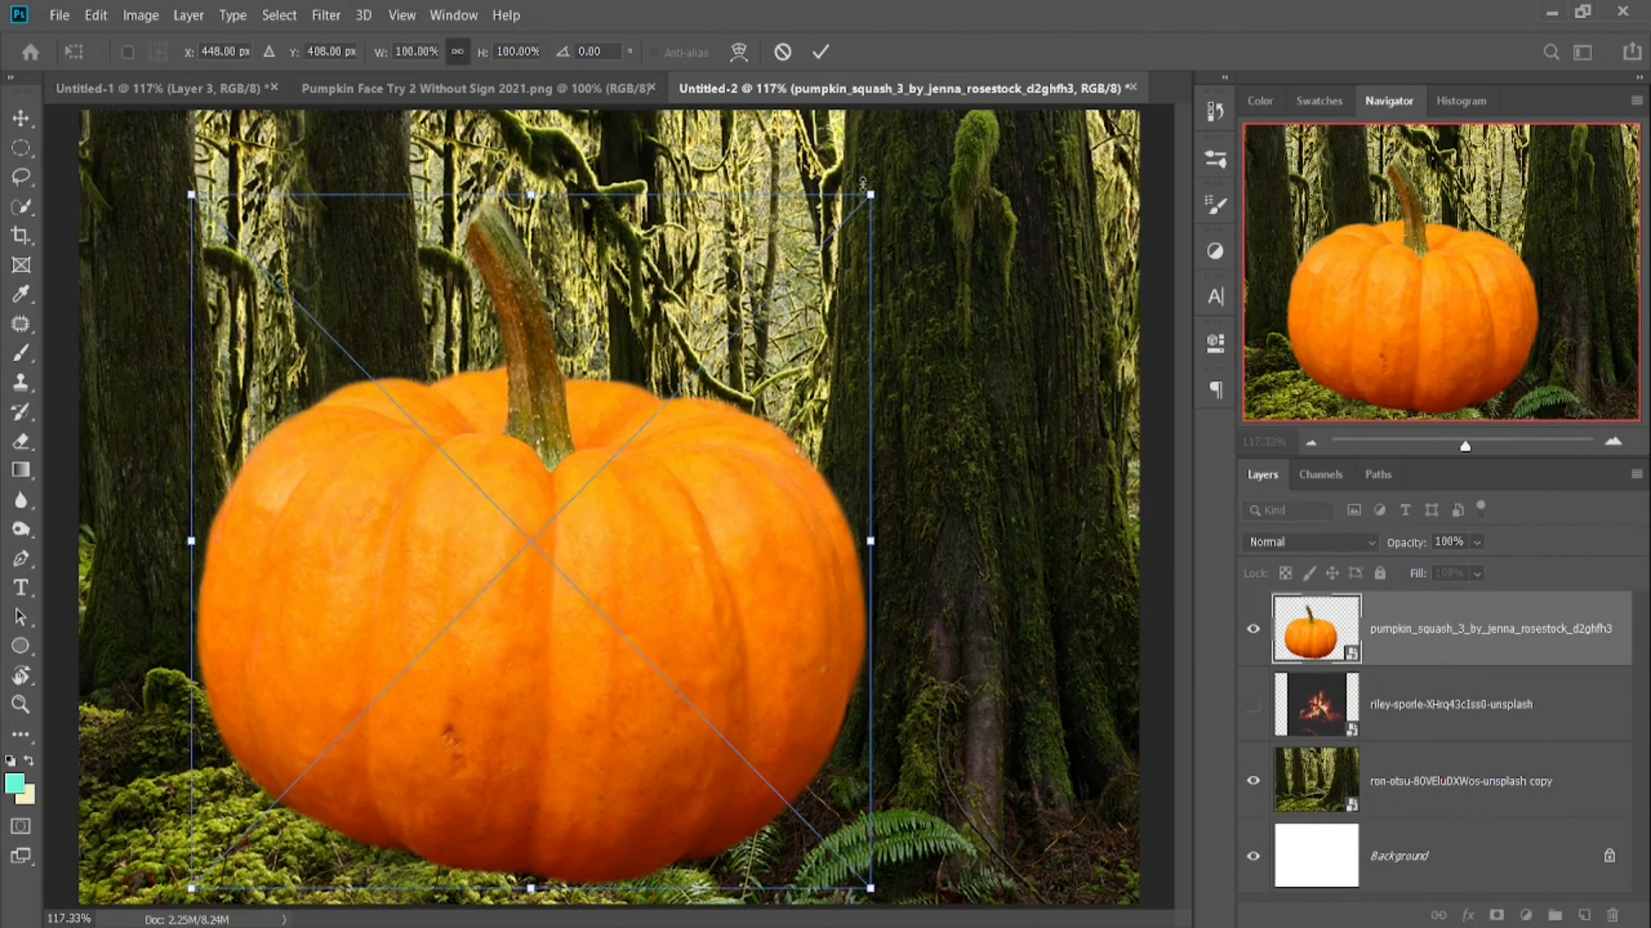
pyautogui.moveTo(872, 192); pyautogui.dragTo(608, 463)
pyautogui.moveTo(508, 708); pyautogui.dragTo(666, 683)
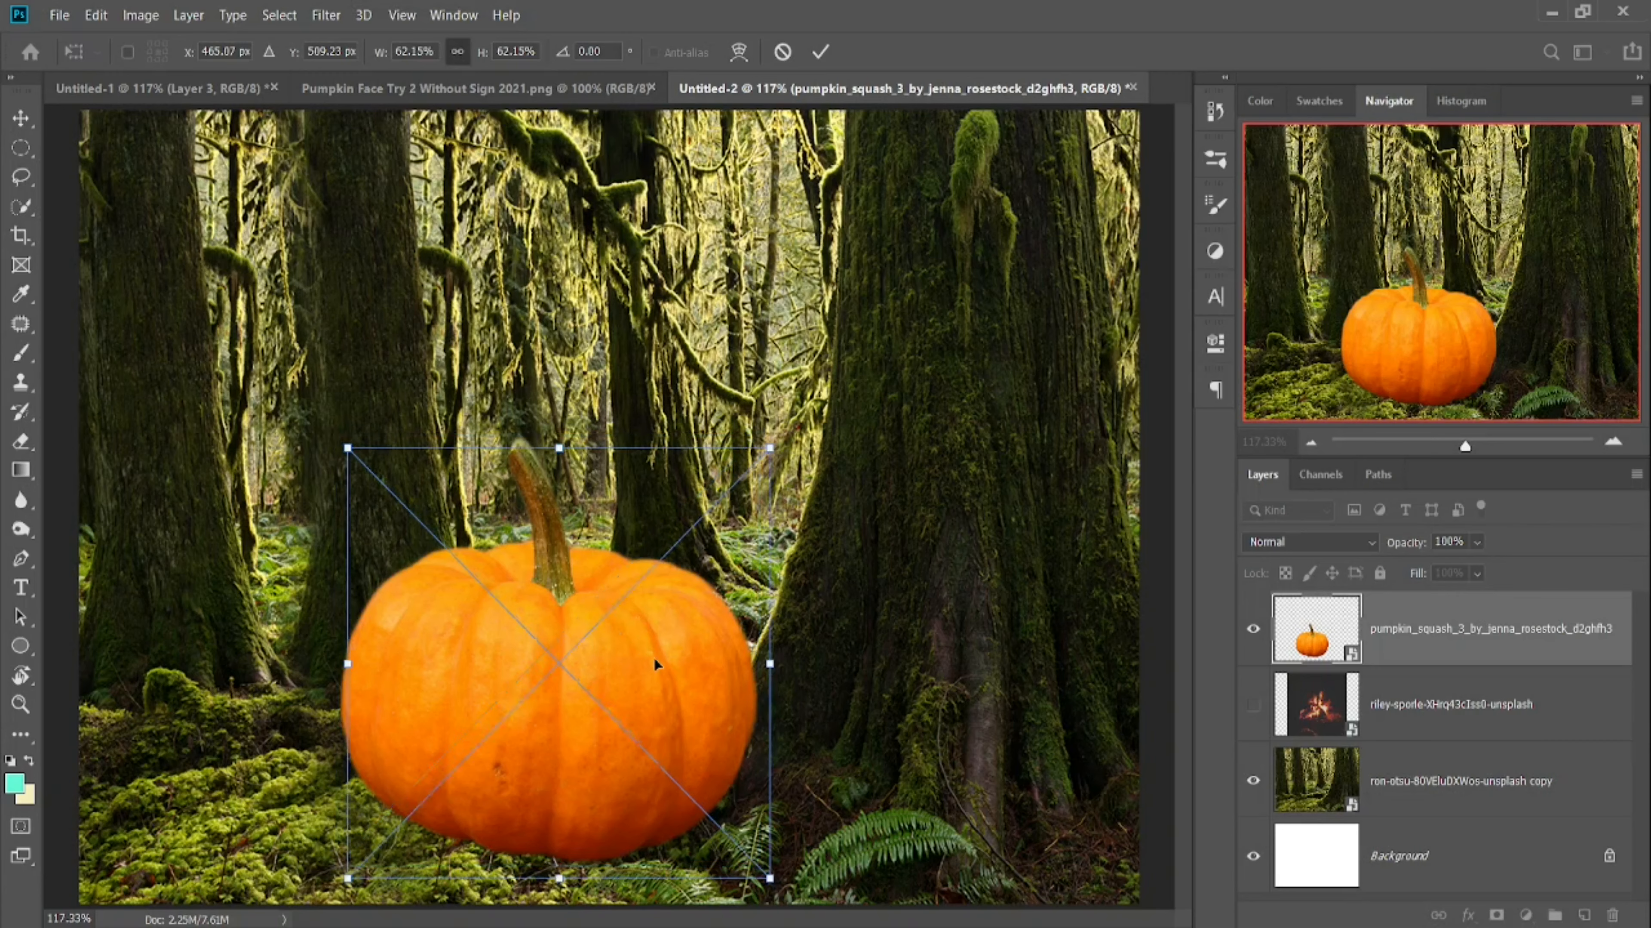
pyautogui.moveTo(654, 657); pyautogui.dragTo(654, 672)
pyautogui.moveTo(762, 453); pyautogui.dragTo(737, 474)
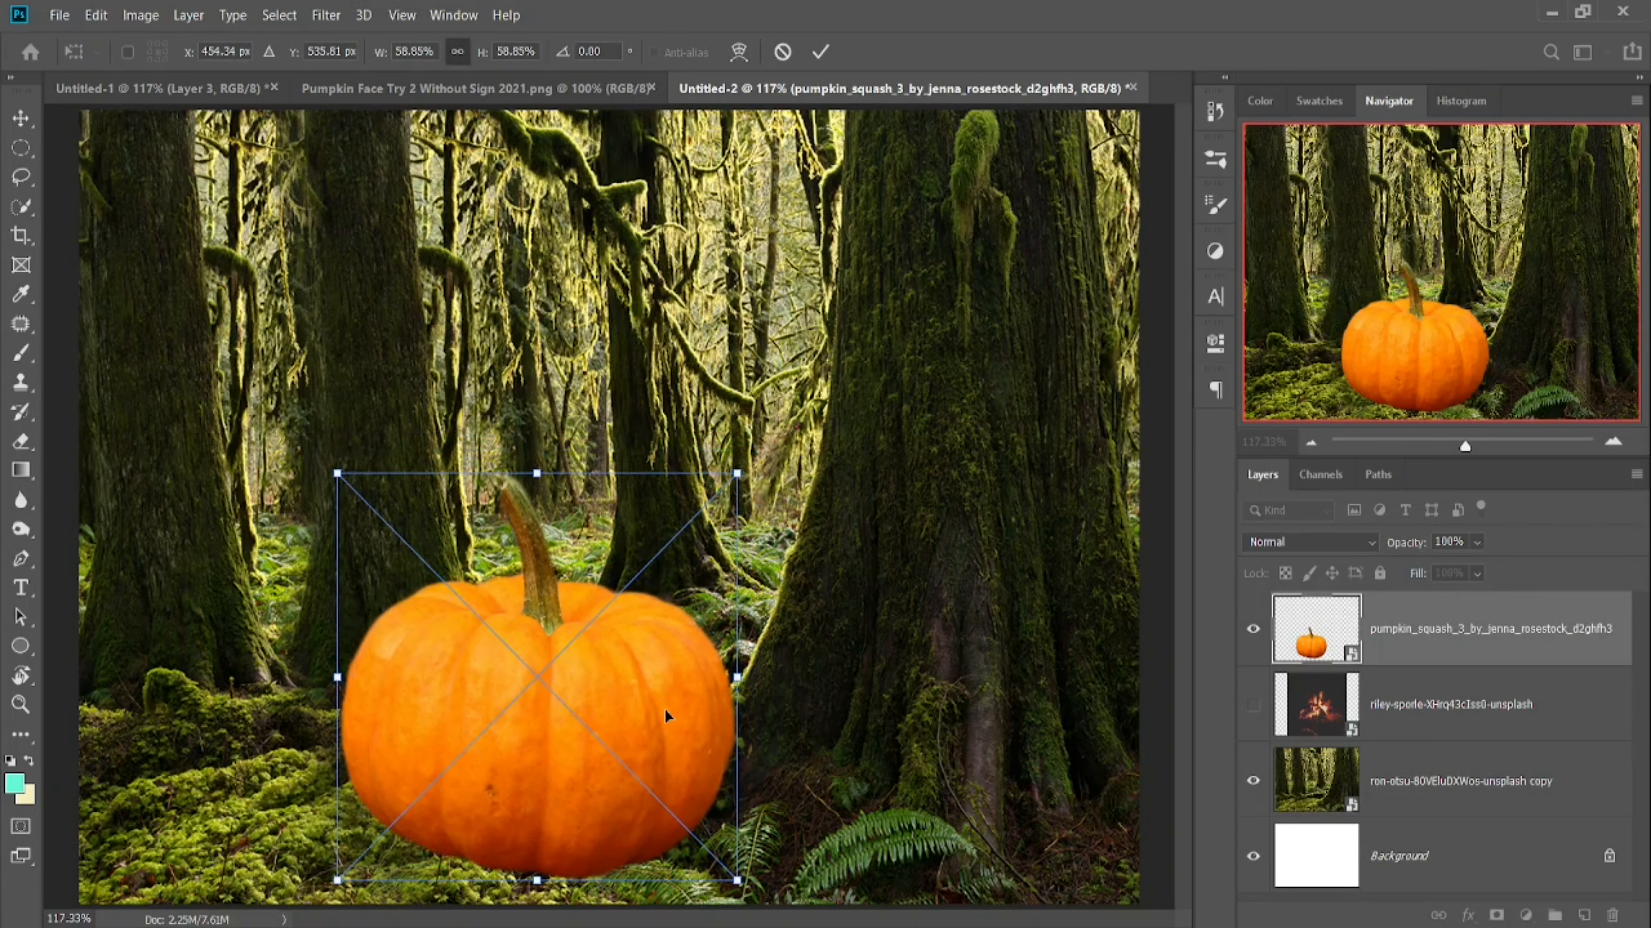
pyautogui.press('Return')
pyautogui.press('b')
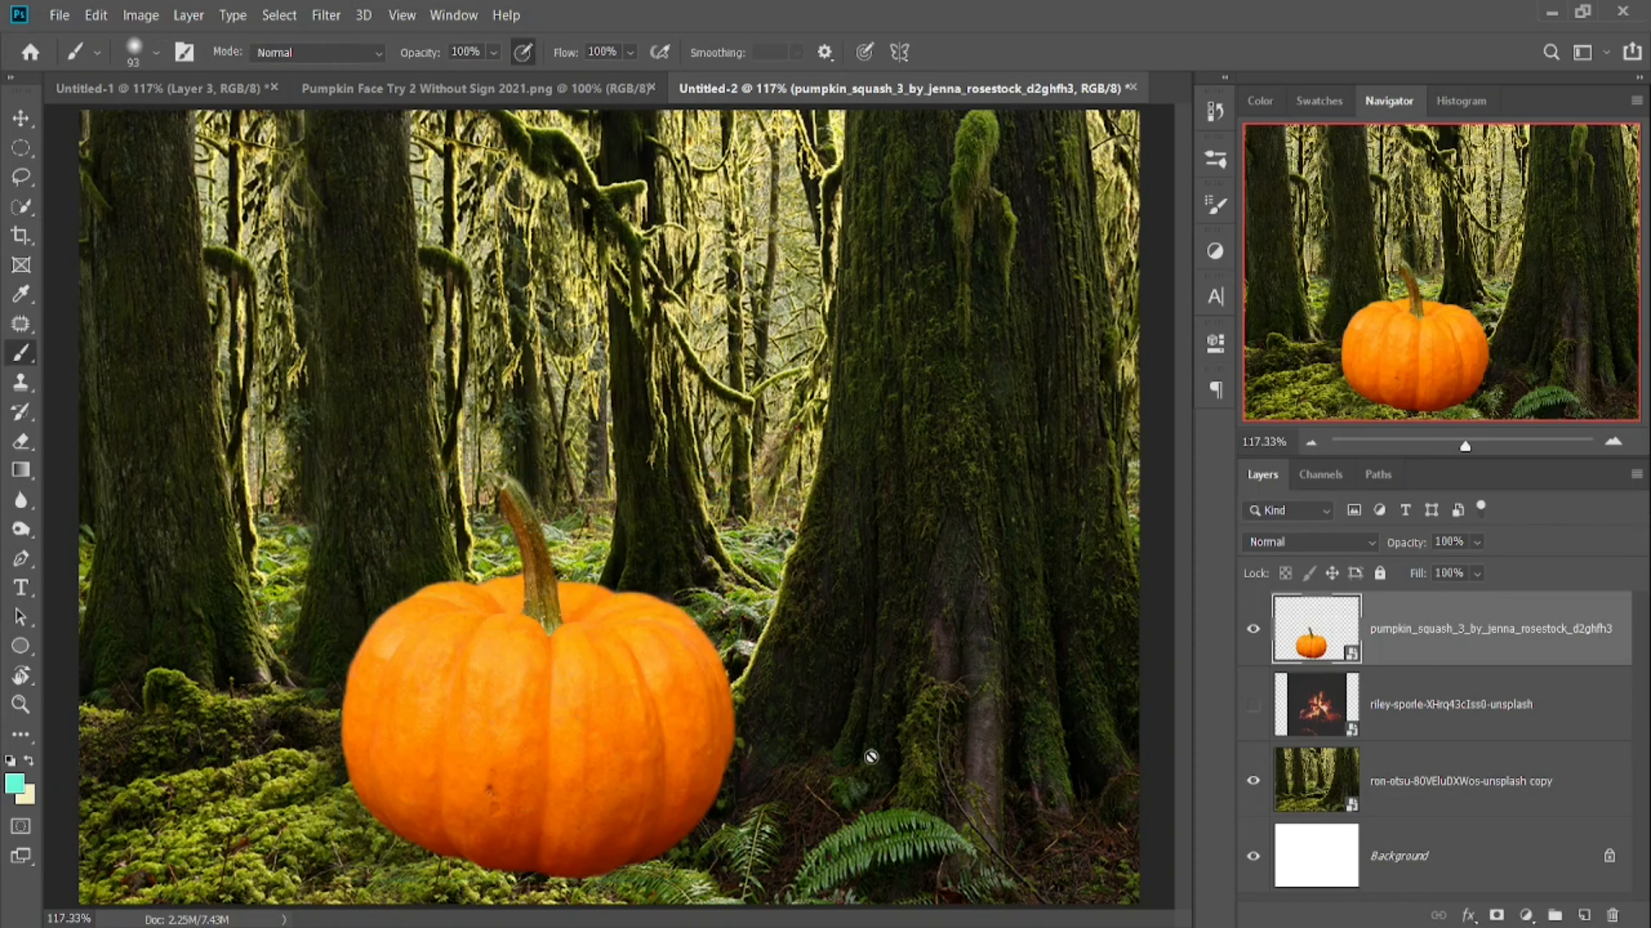
# - Move the campfire layer above the pumpkin layer and select the pumpkin layer
pyautogui.click(1442, 689)
pyautogui.moveTo(1419, 677); pyautogui.dragTo(1395, 642)
pyautogui.click(1428, 722)
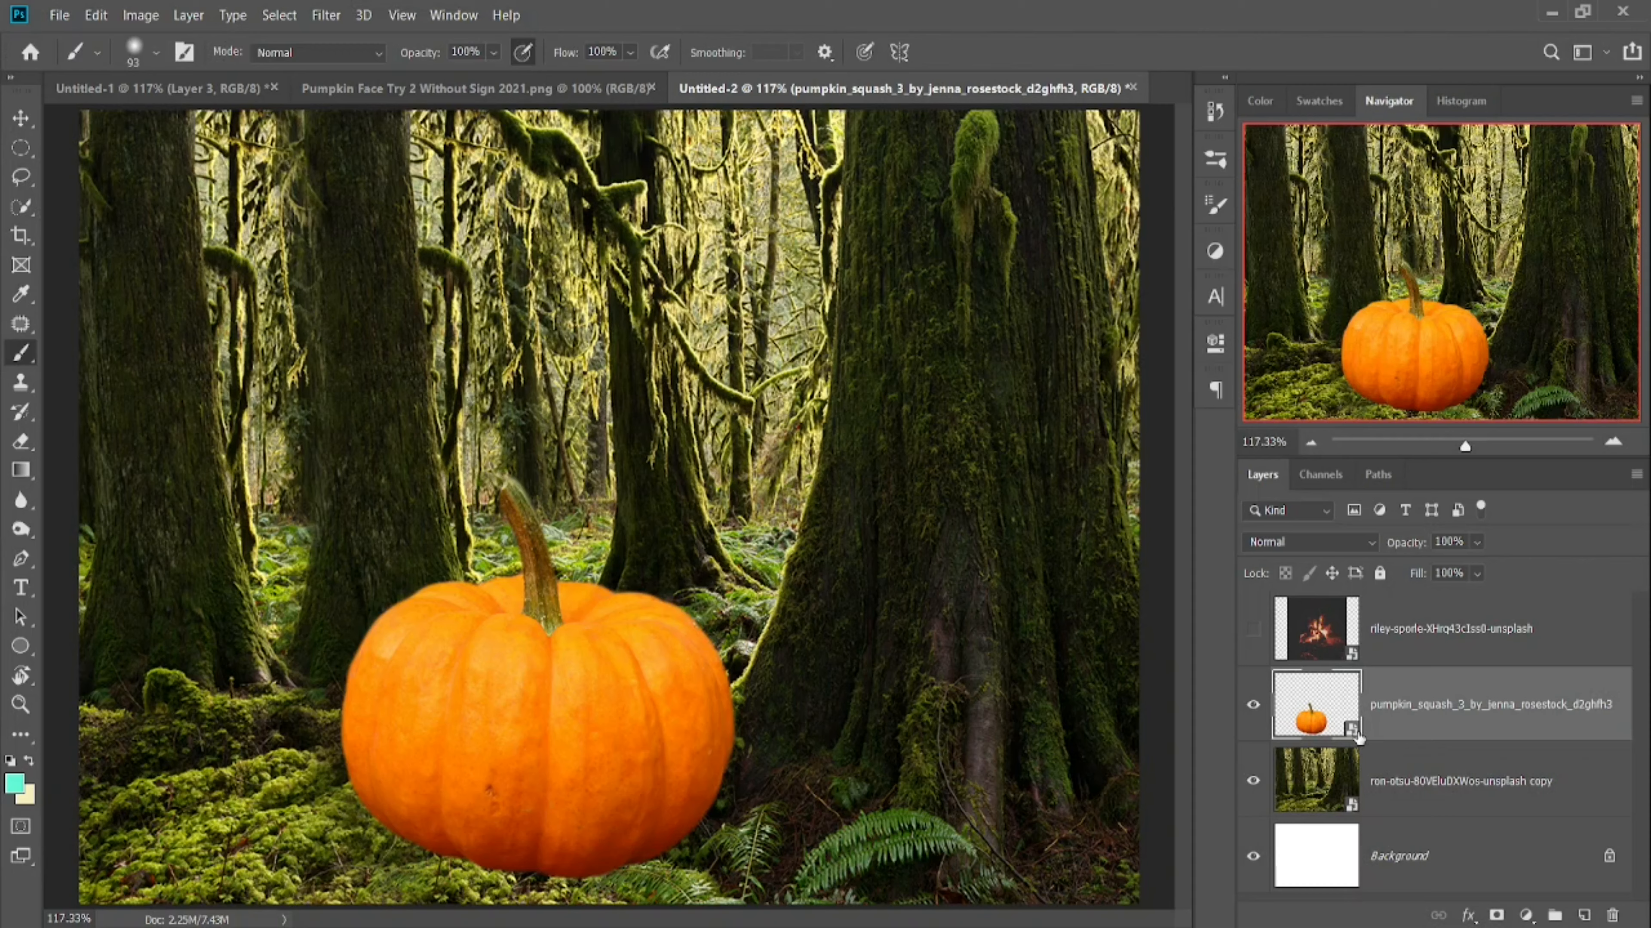
# - Add an Exposure adjustment of -3.28 above the forest layer and invert its mask to black
pyautogui.click(1397, 783)
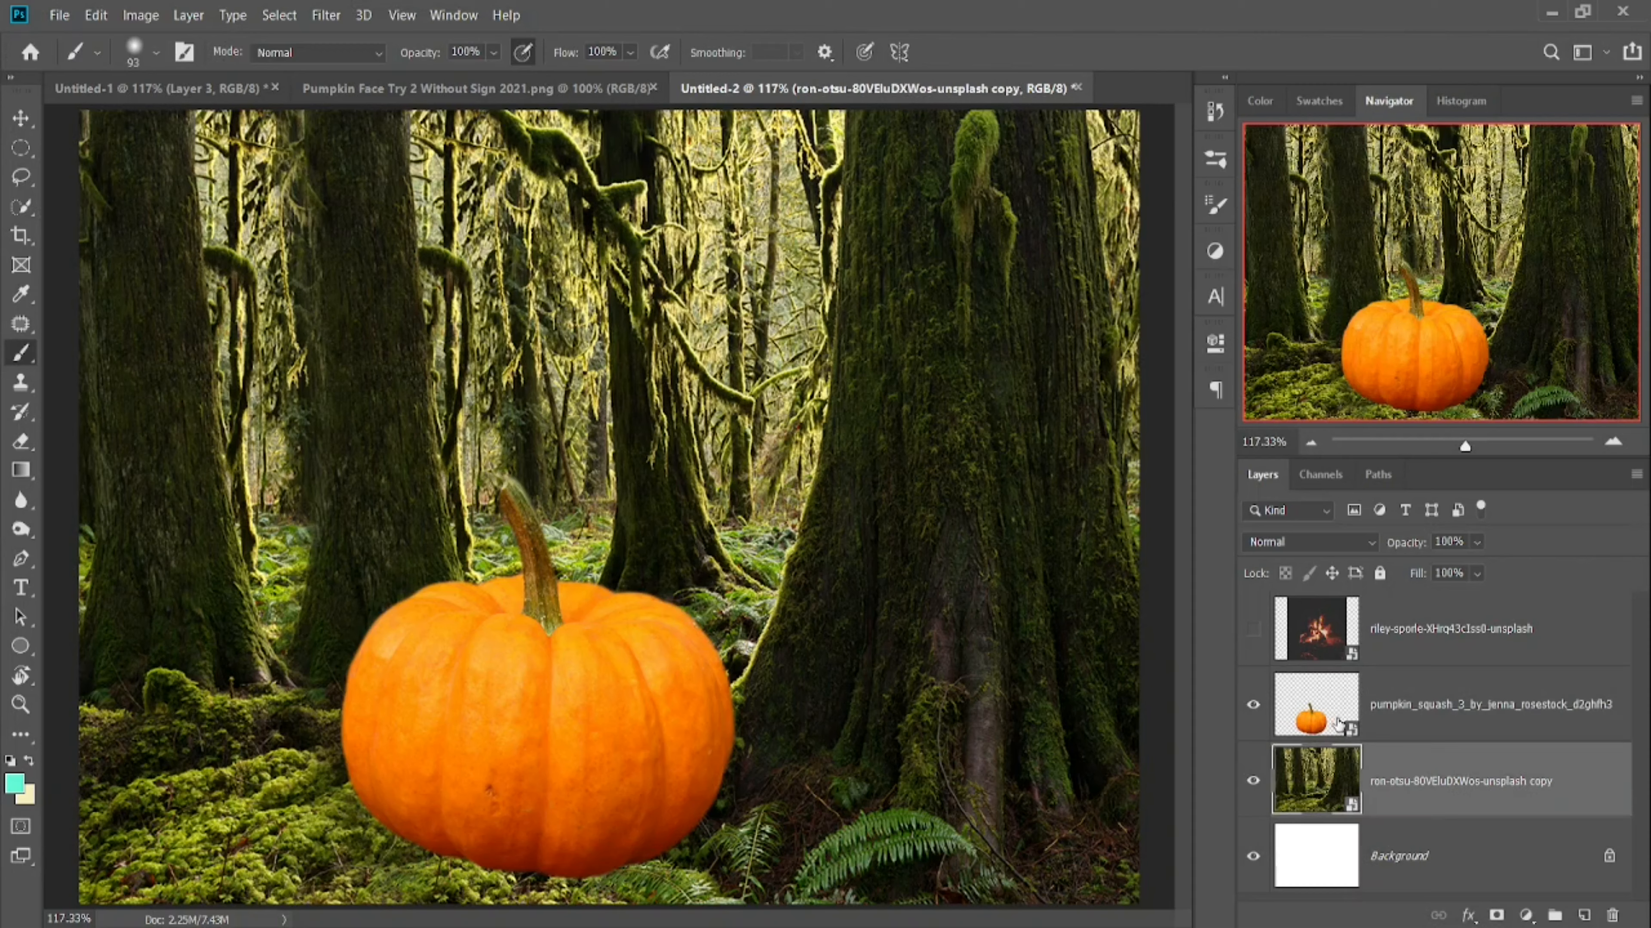
pyautogui.click(1529, 915)
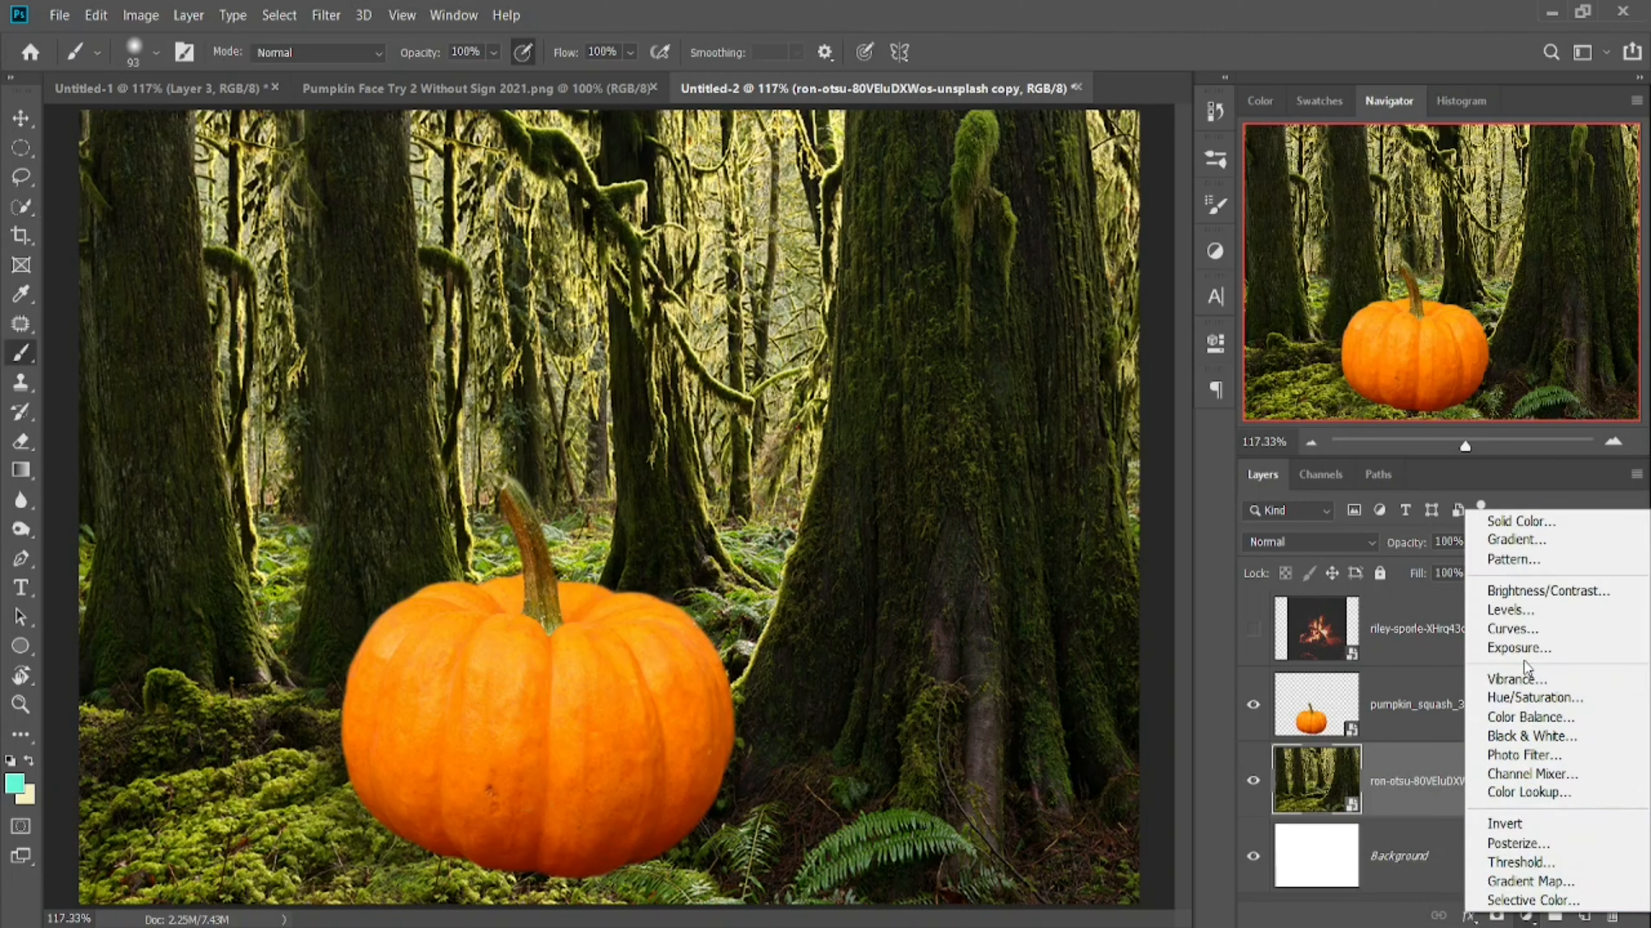
pyautogui.click(1519, 648)
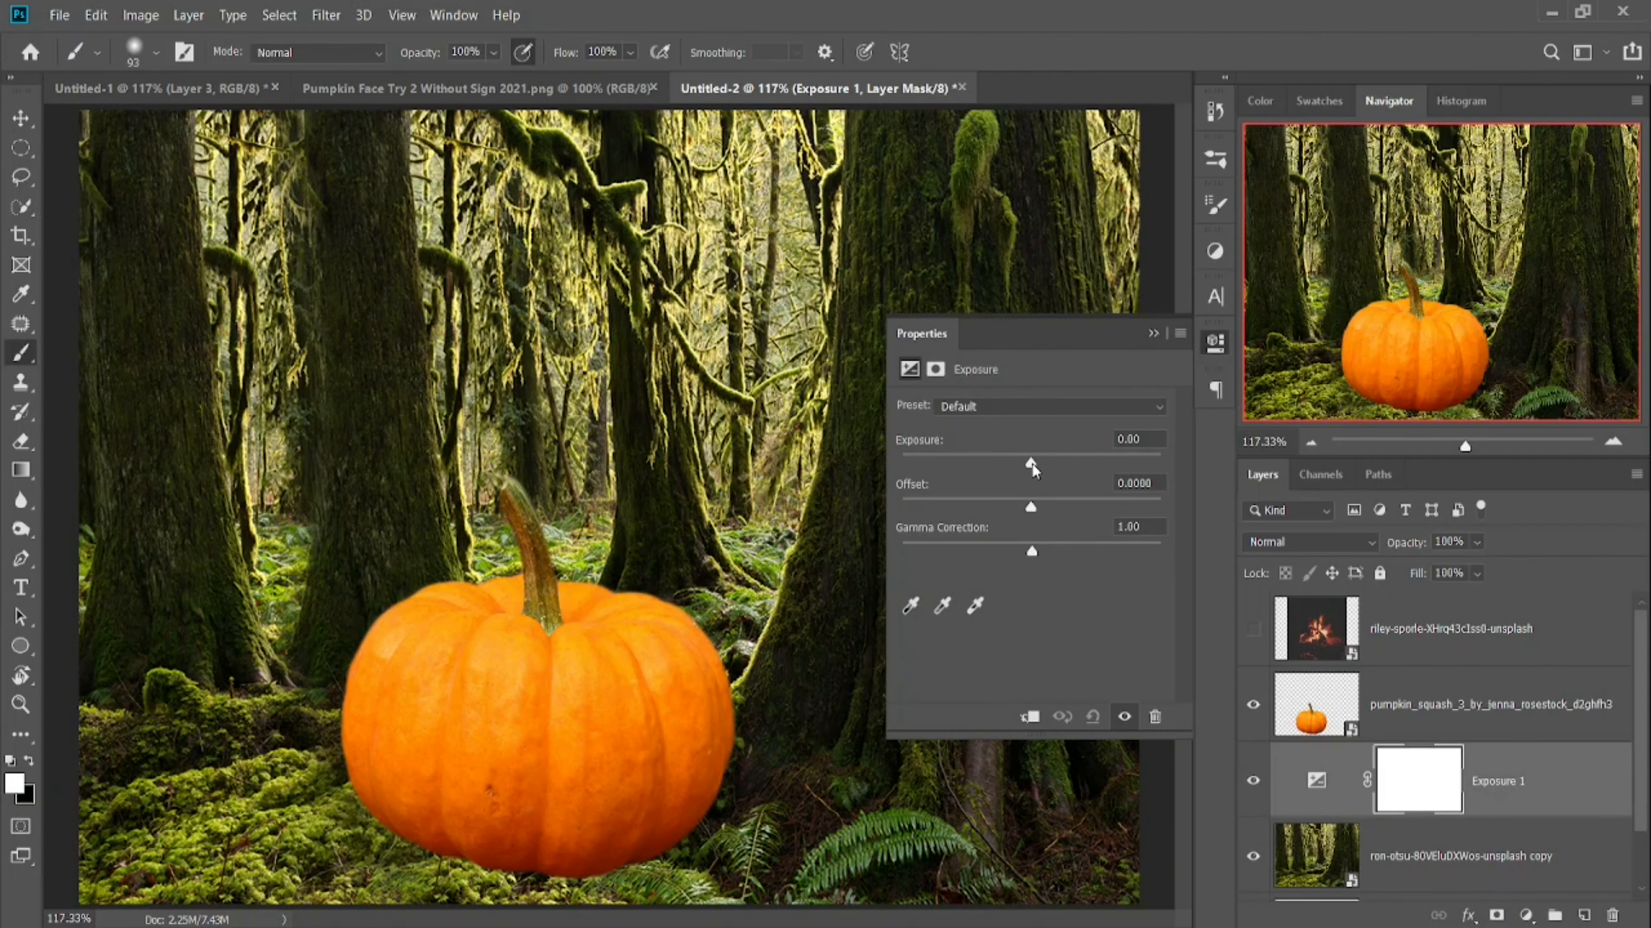
pyautogui.moveTo(1030, 462); pyautogui.dragTo(968, 462)
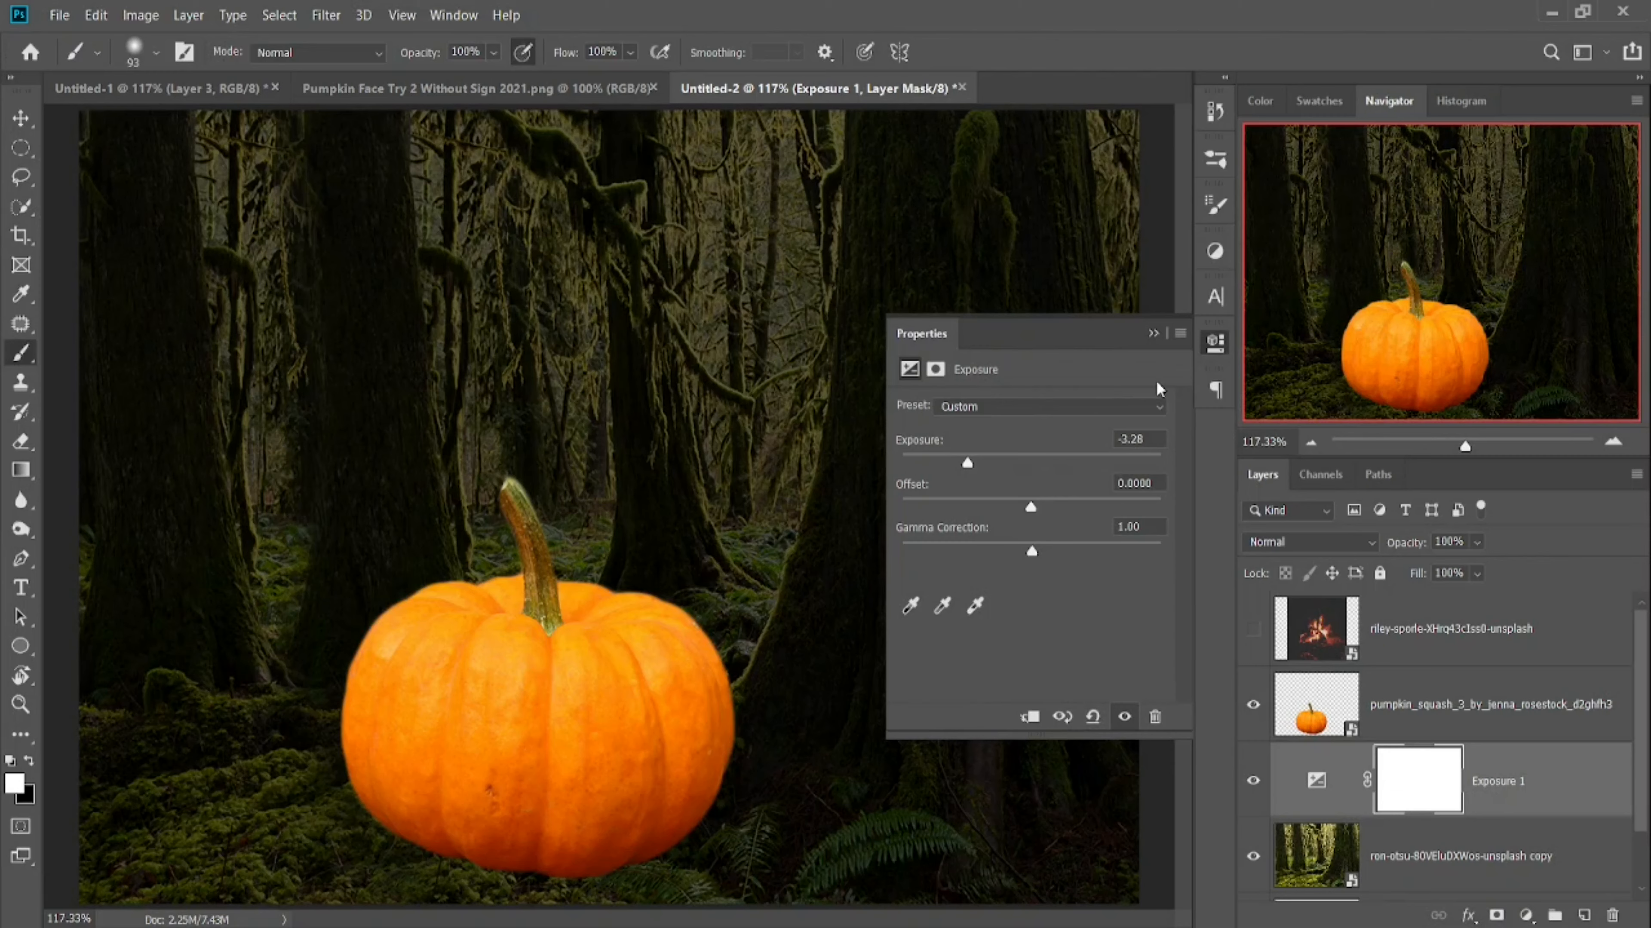
pyautogui.click(1153, 334)
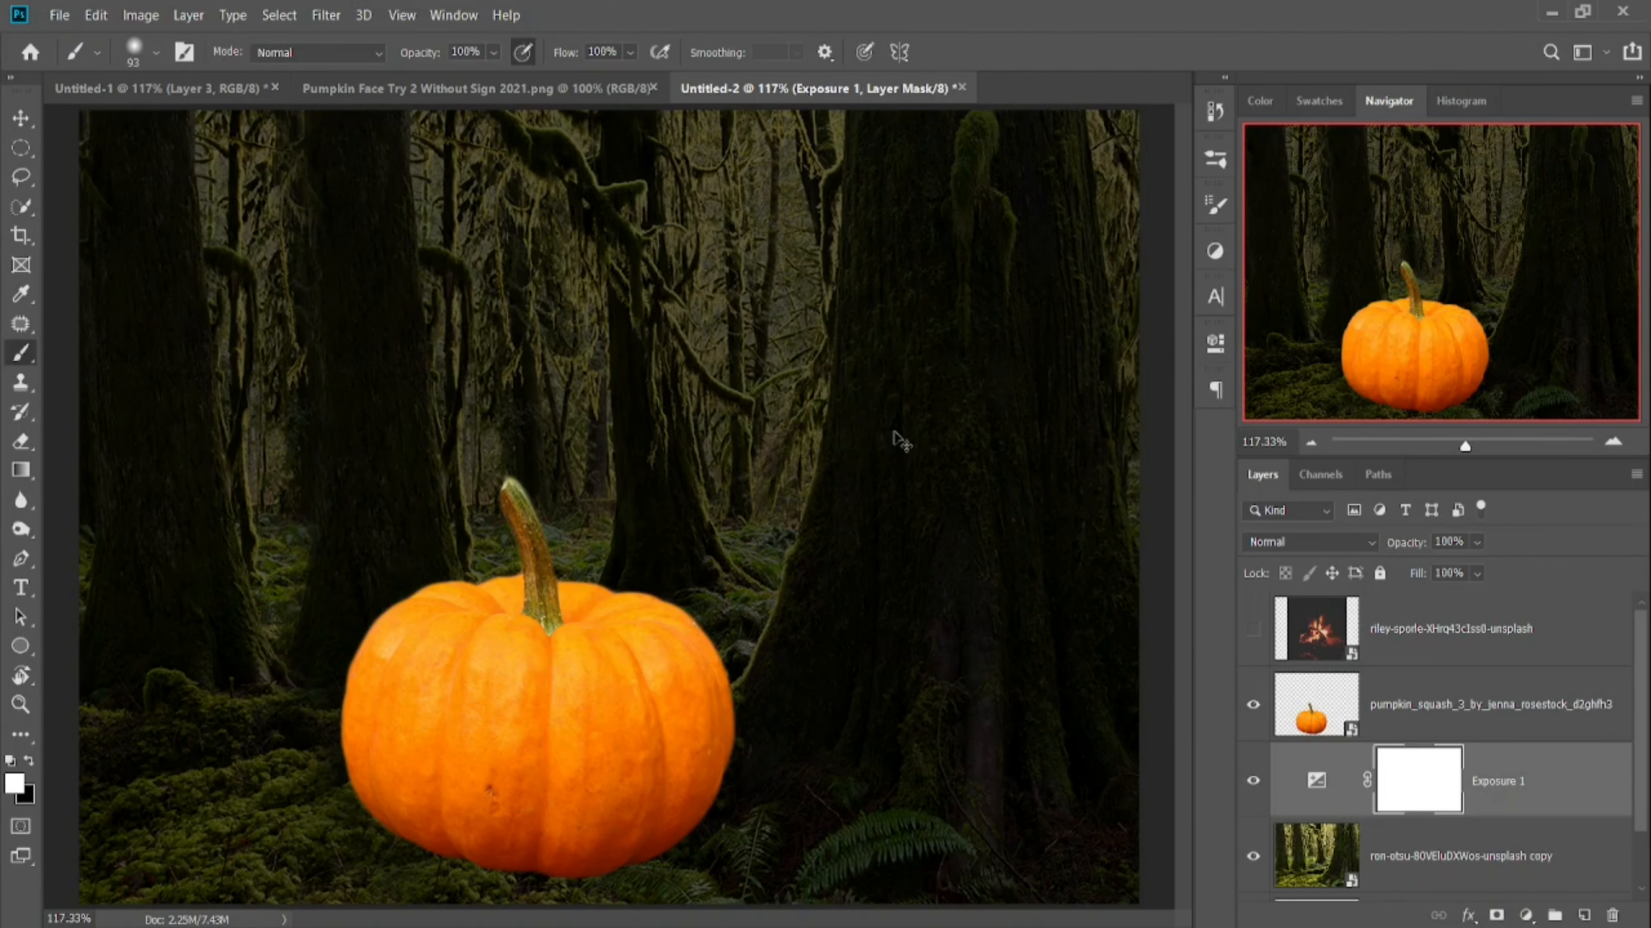
pyautogui.hotkey('ctrl', 'i')
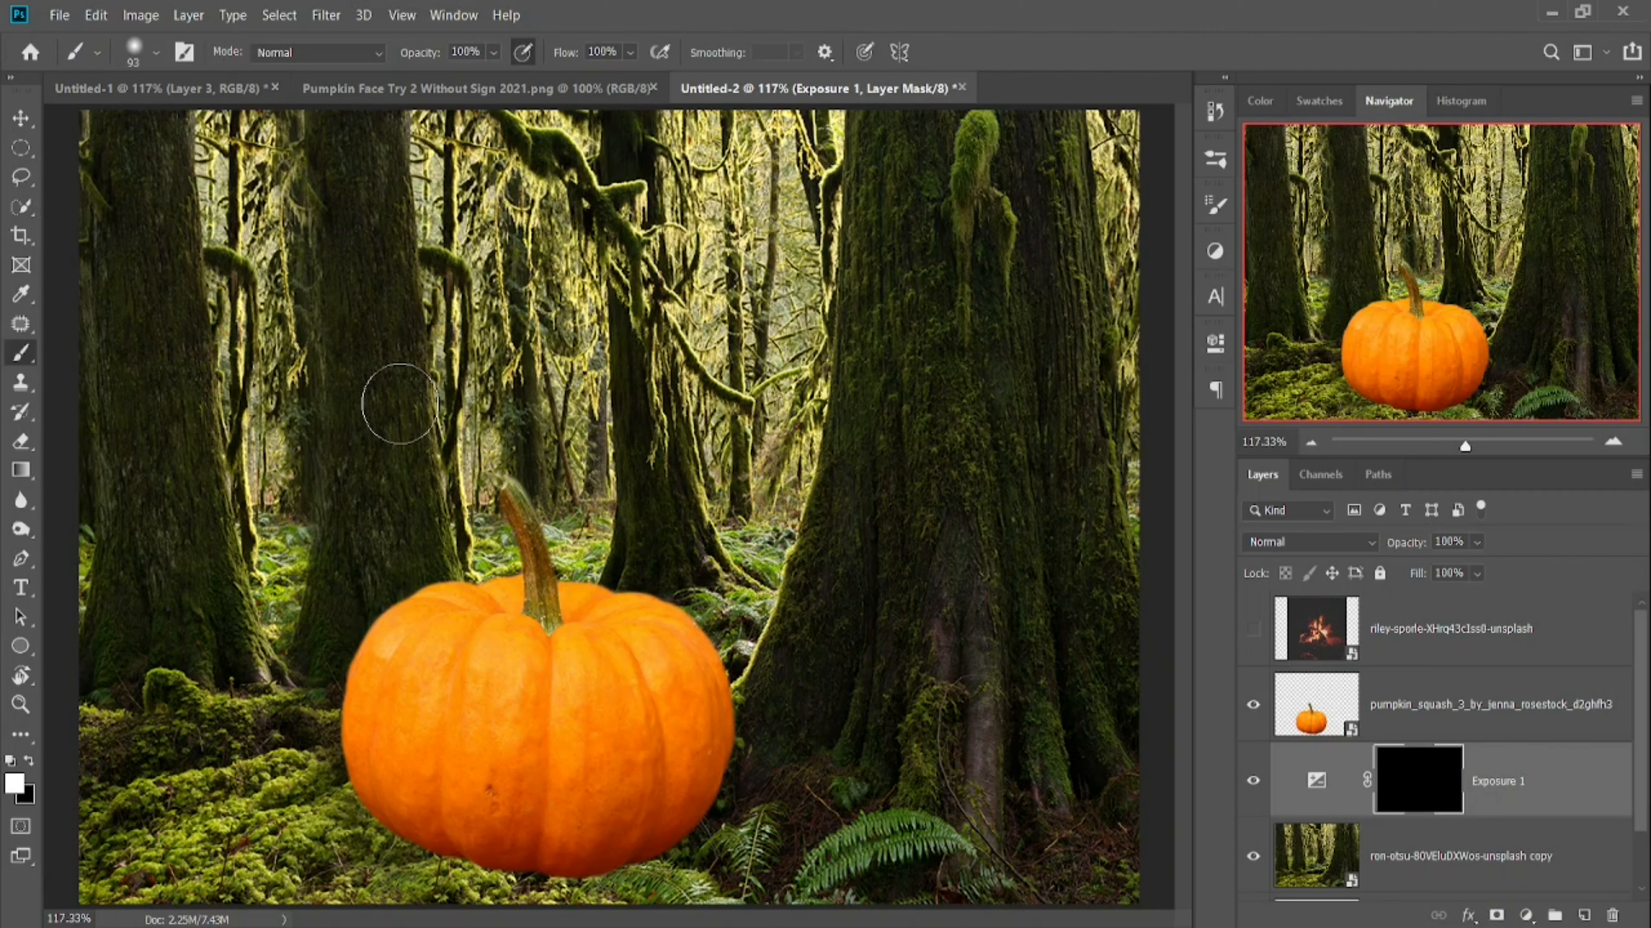
# - Choose a soft round brush and flatten its tip into a wide, thin horizontal ellipse
pyautogui.rightClick(475, 435)
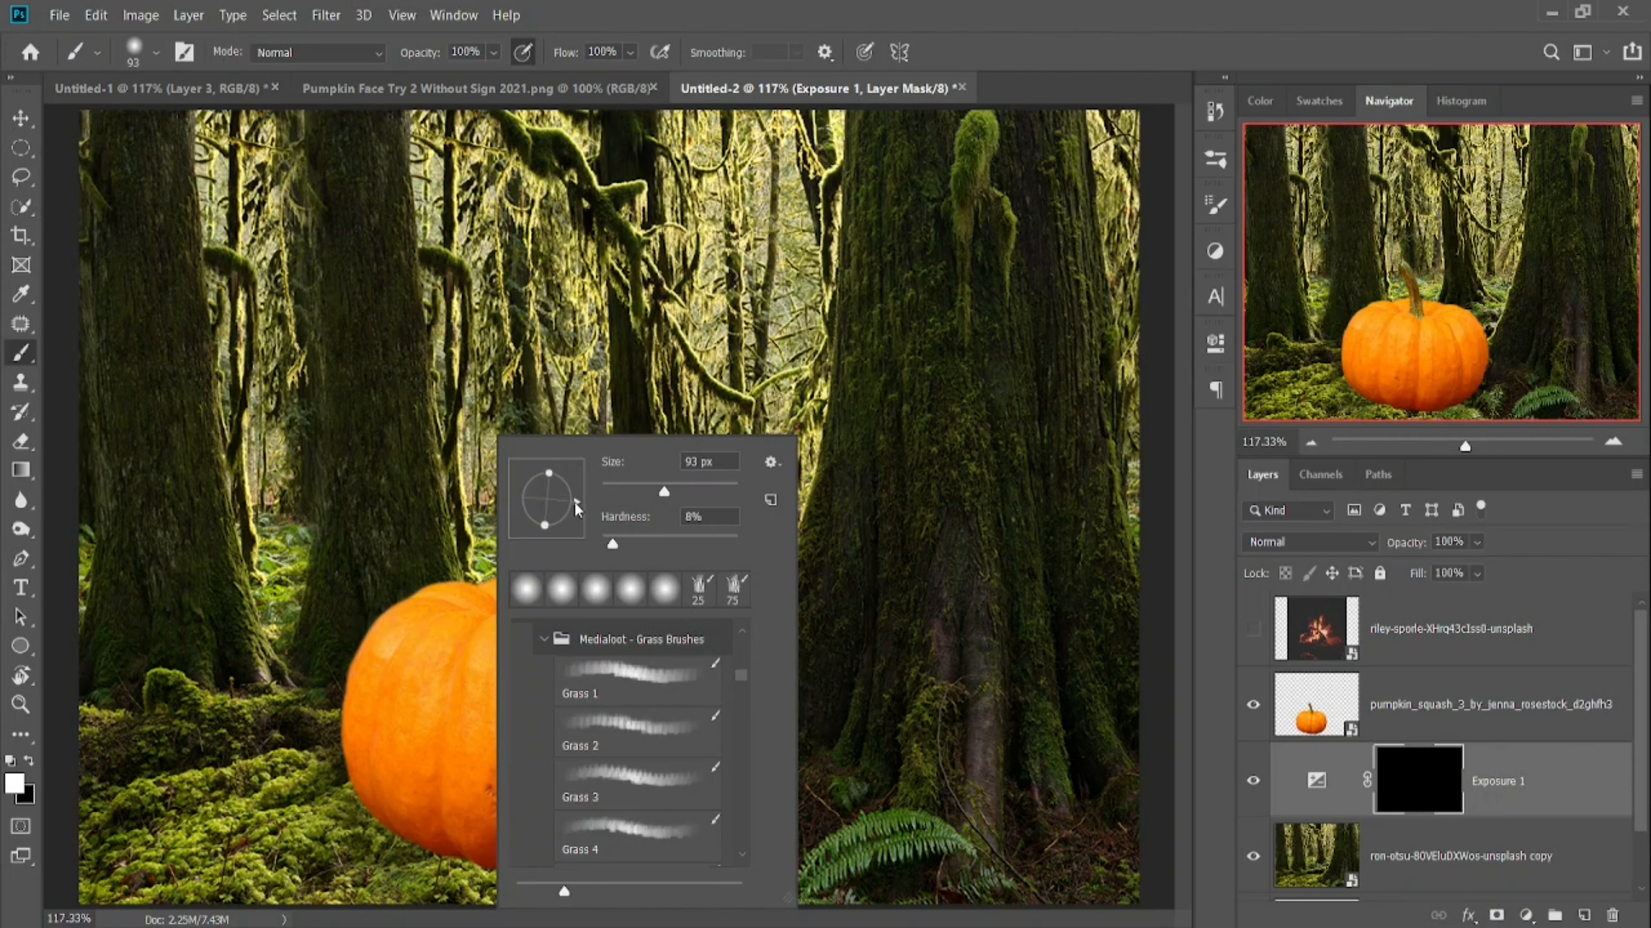
pyautogui.click(528, 585)
pyautogui.moveTo(546, 474); pyautogui.dragTo(552, 495)
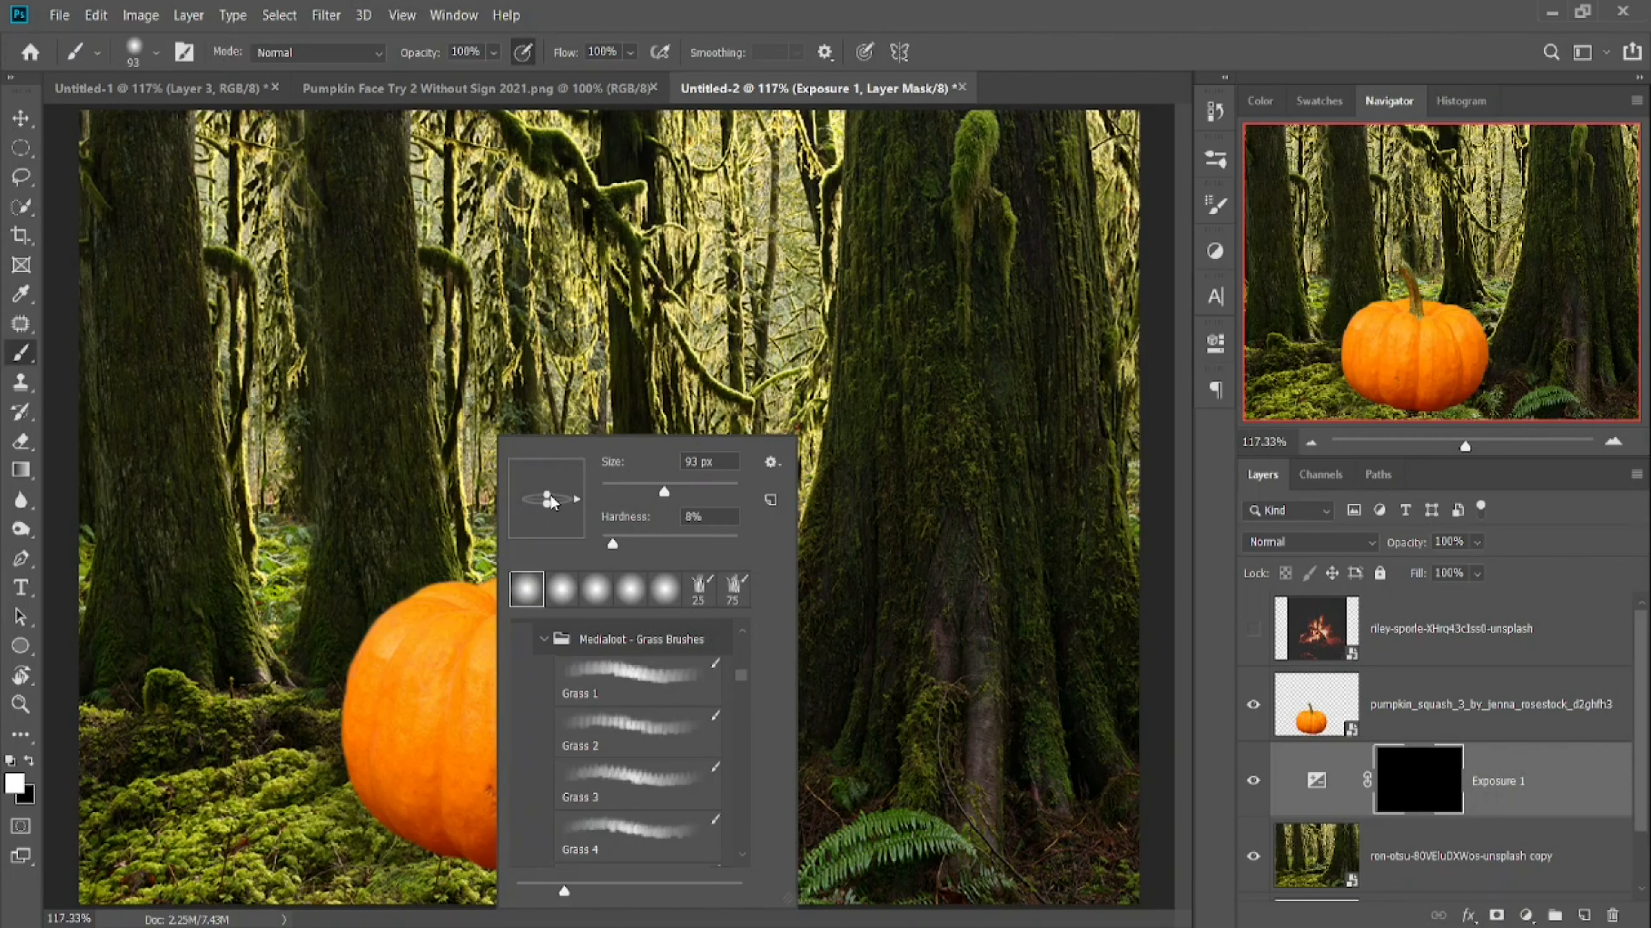
pyautogui.click(885, 530)
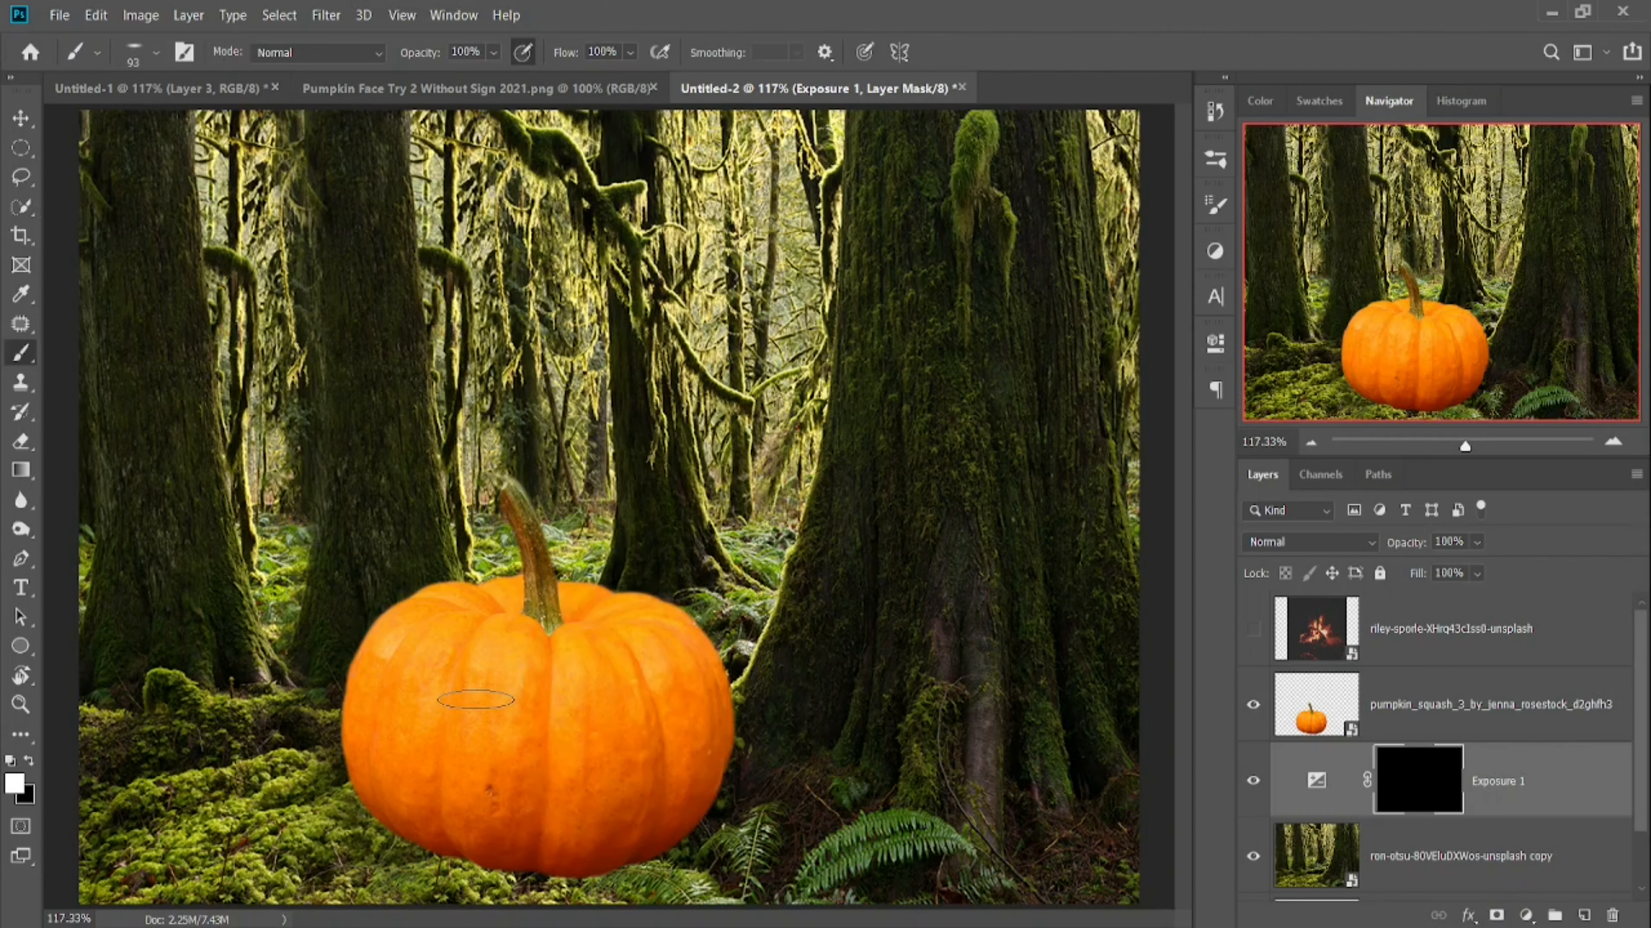
# - Enlarge the brush, paint a dark ground shadow beneath the pumpkin on the Exposure mask, and compare the image with and without it
pyautogui.moveTo(454, 666)
pyautogui.mouseDown()
pyautogui.moveTo(492, 645)
pyautogui.moveTo(746, 681)
pyautogui.moveTo(783, 702)
pyautogui.moveTo(765, 723)
pyautogui.moveTo(727, 719)
pyautogui.mouseUp()
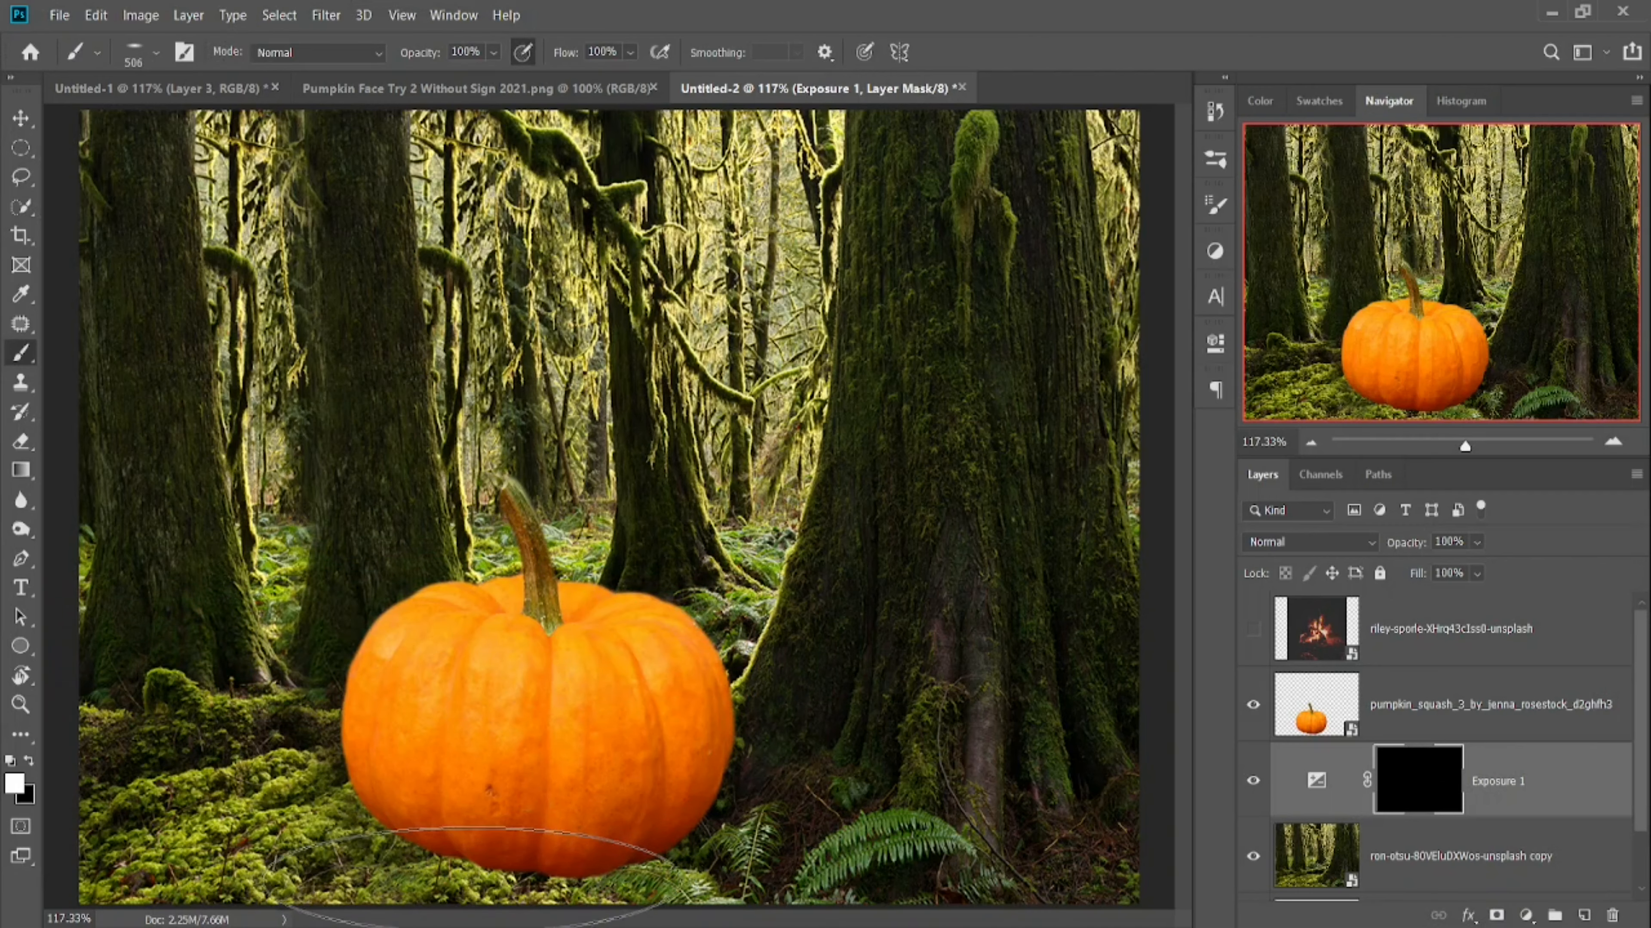
pyautogui.moveTo(526, 878); pyautogui.dragTo(493, 842)
pyautogui.scroll(-5, 489, 837)
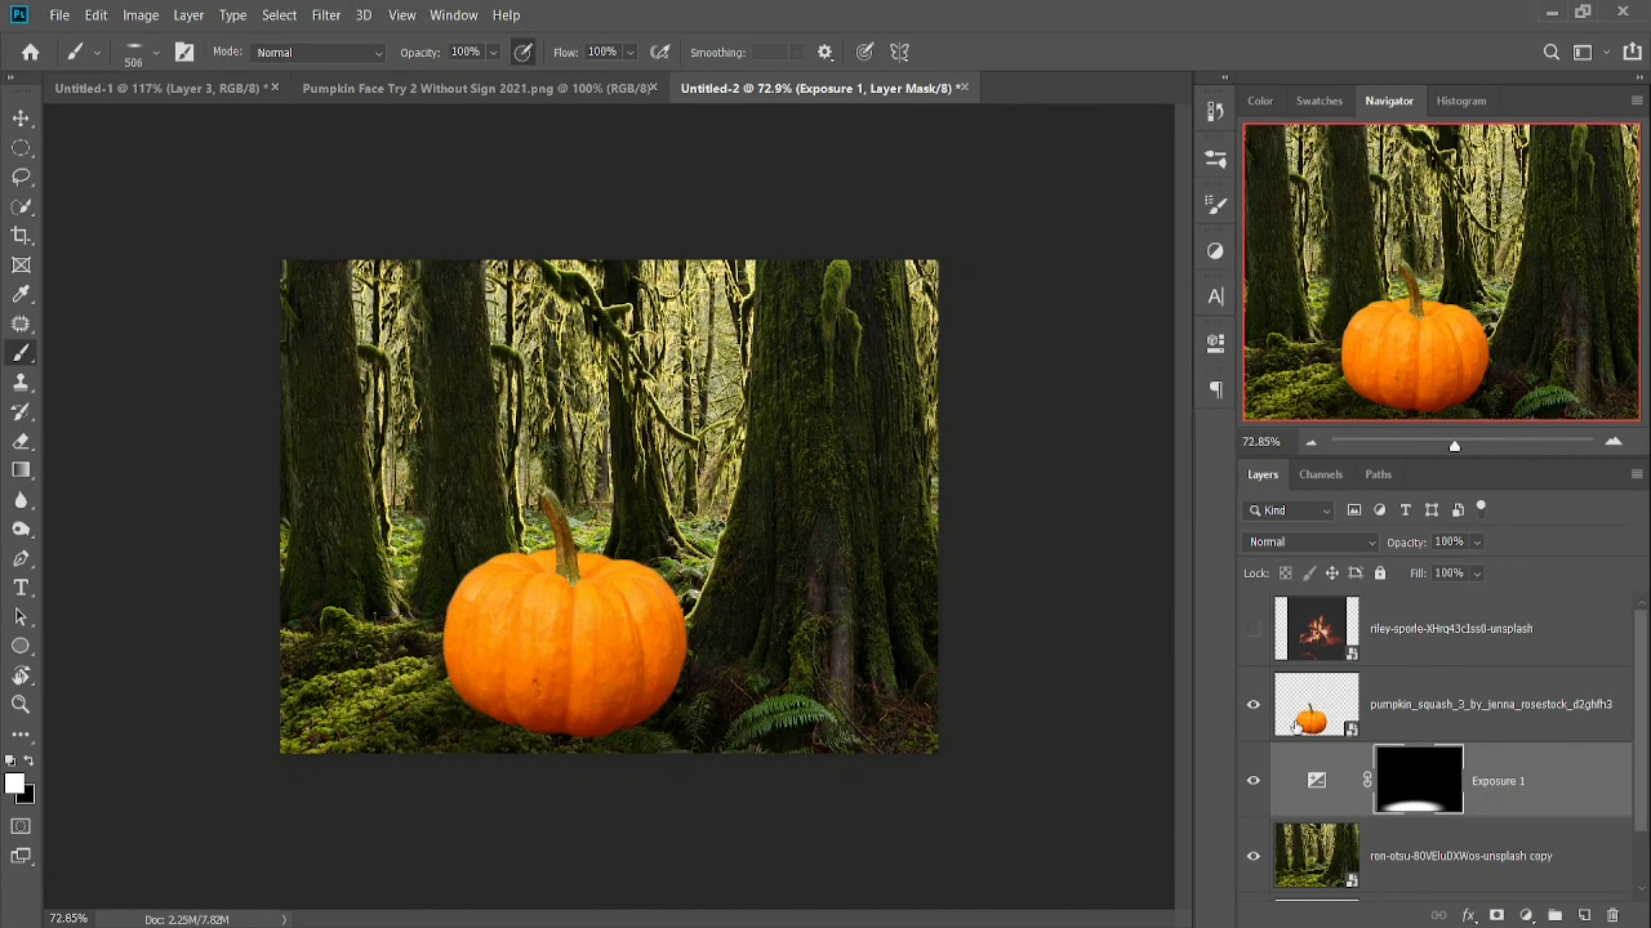
pyautogui.click(1255, 782)
pyautogui.click(1251, 800)
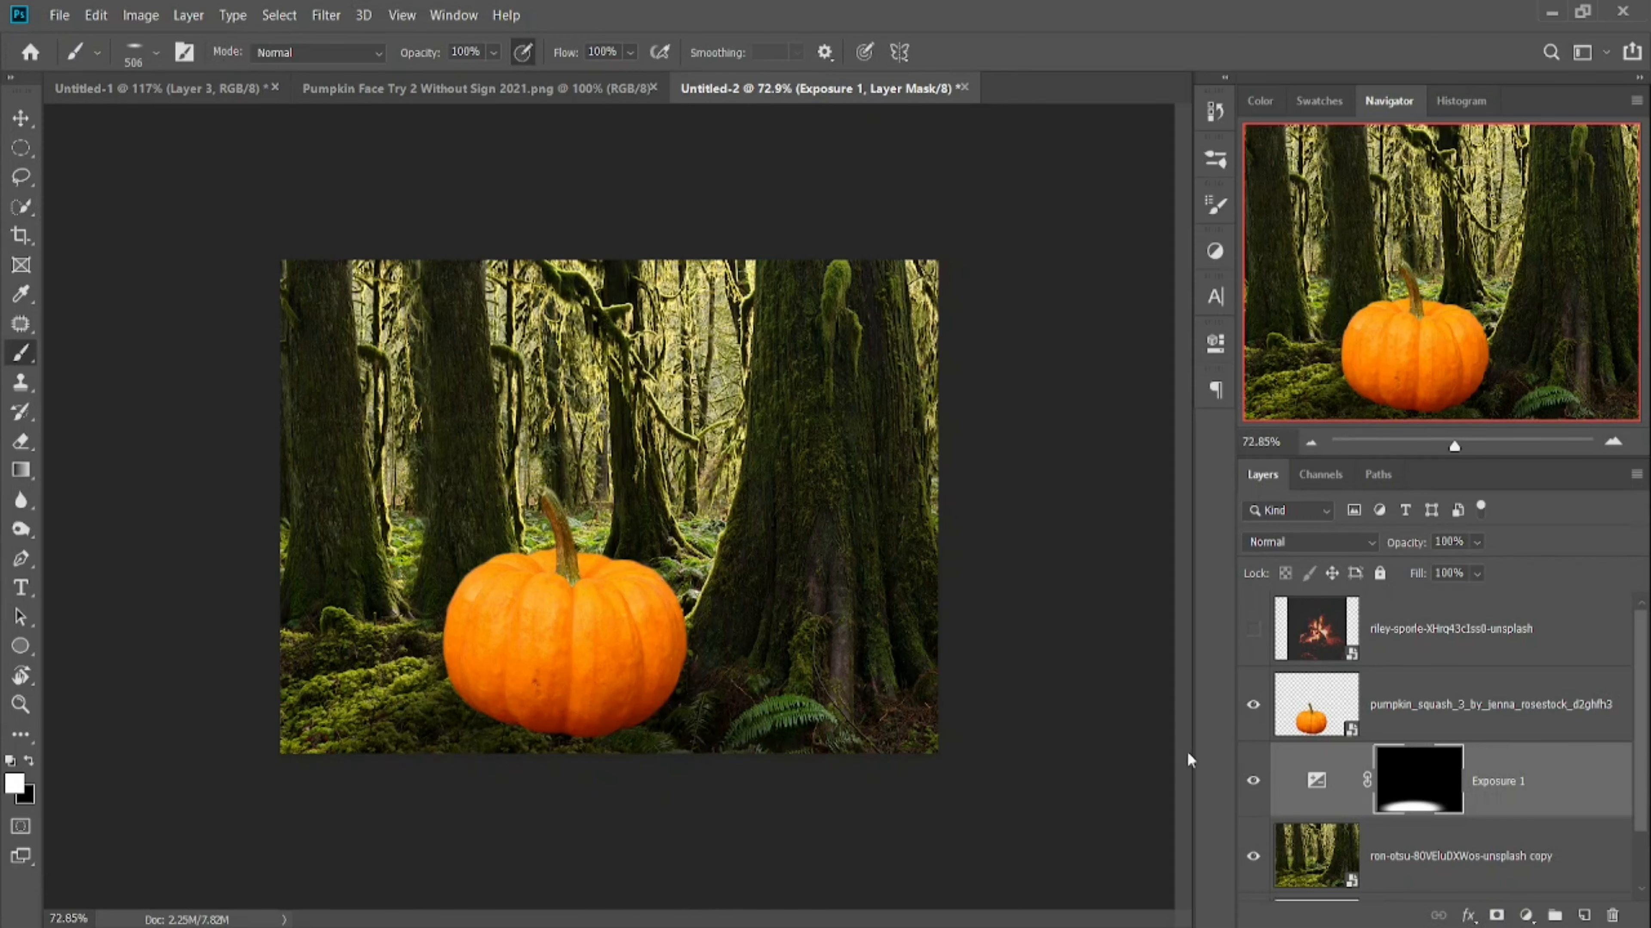
# - Add an Exposure adjustment clipped to the pumpkin layer, with exposure -1.72 and gamma correction 0.73
pyautogui.click(1417, 703)
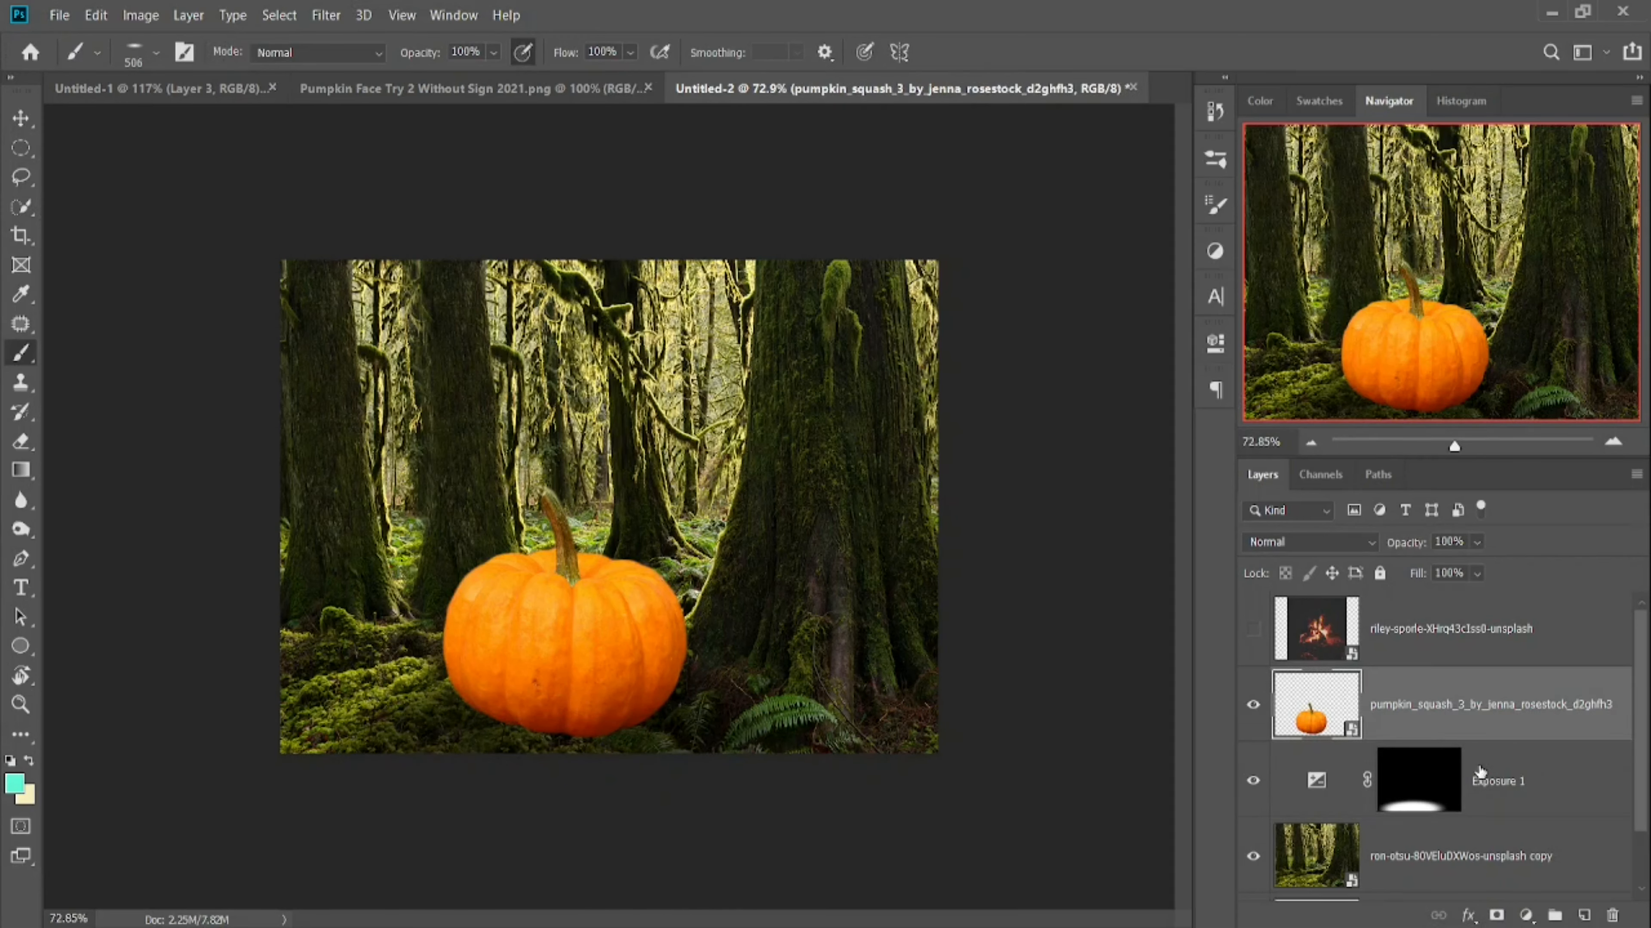
pyautogui.click(1526, 915)
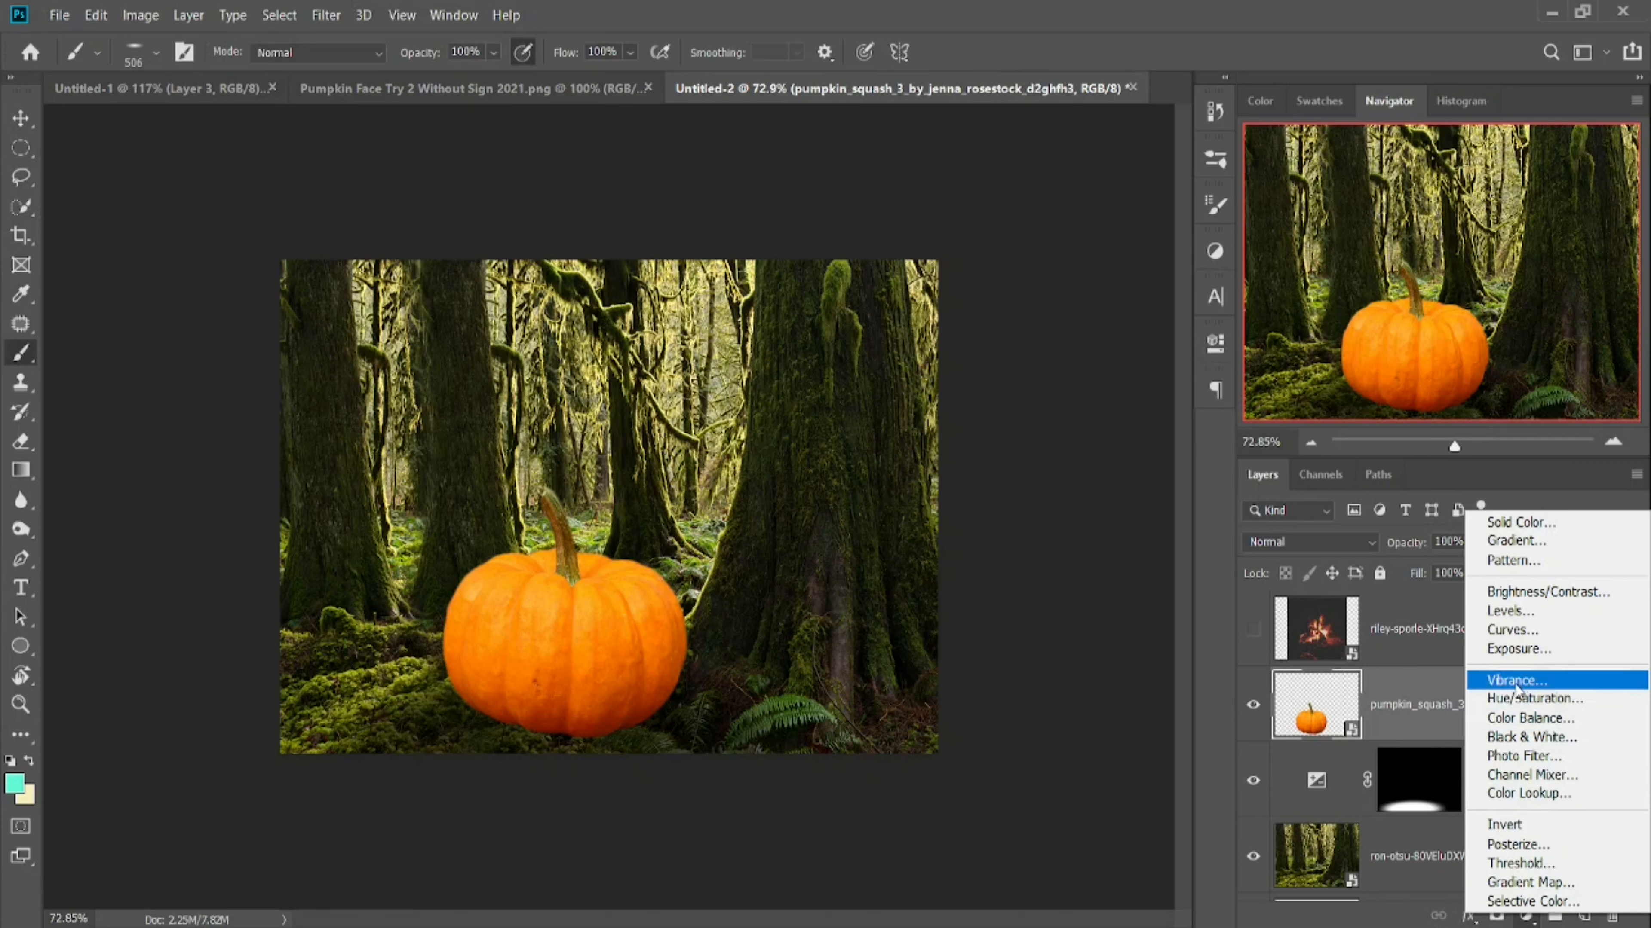
pyautogui.click(1527, 649)
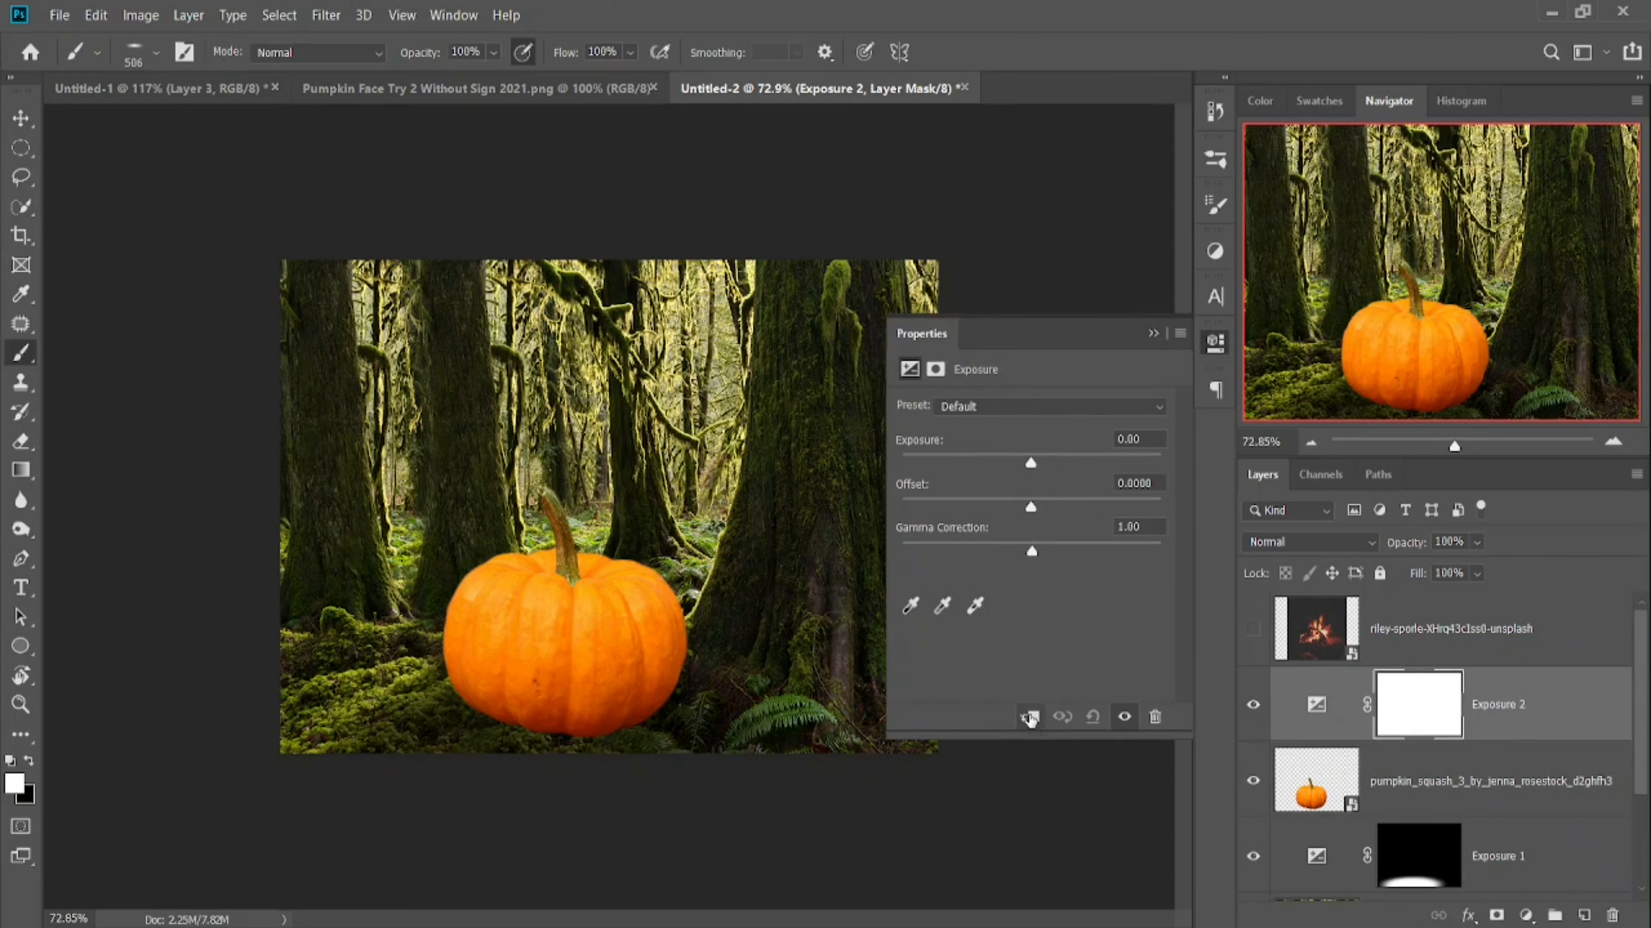
pyautogui.click(1030, 717)
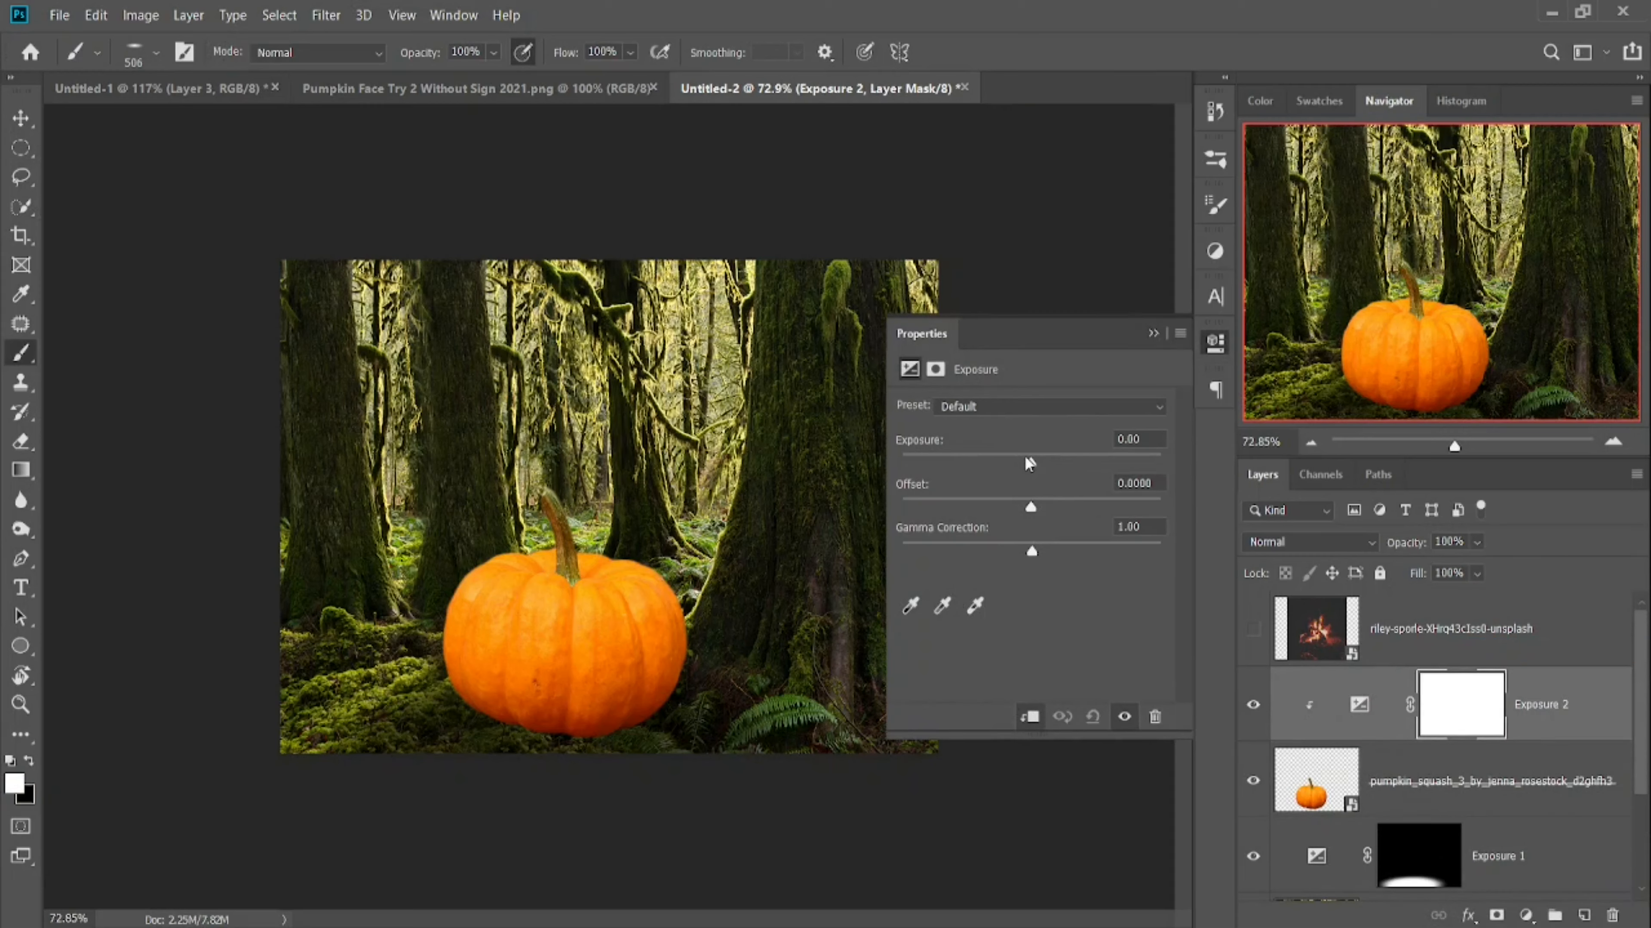
pyautogui.moveTo(1025, 458); pyautogui.dragTo(1008, 469)
pyautogui.moveTo(1003, 470); pyautogui.dragTo(998, 471)
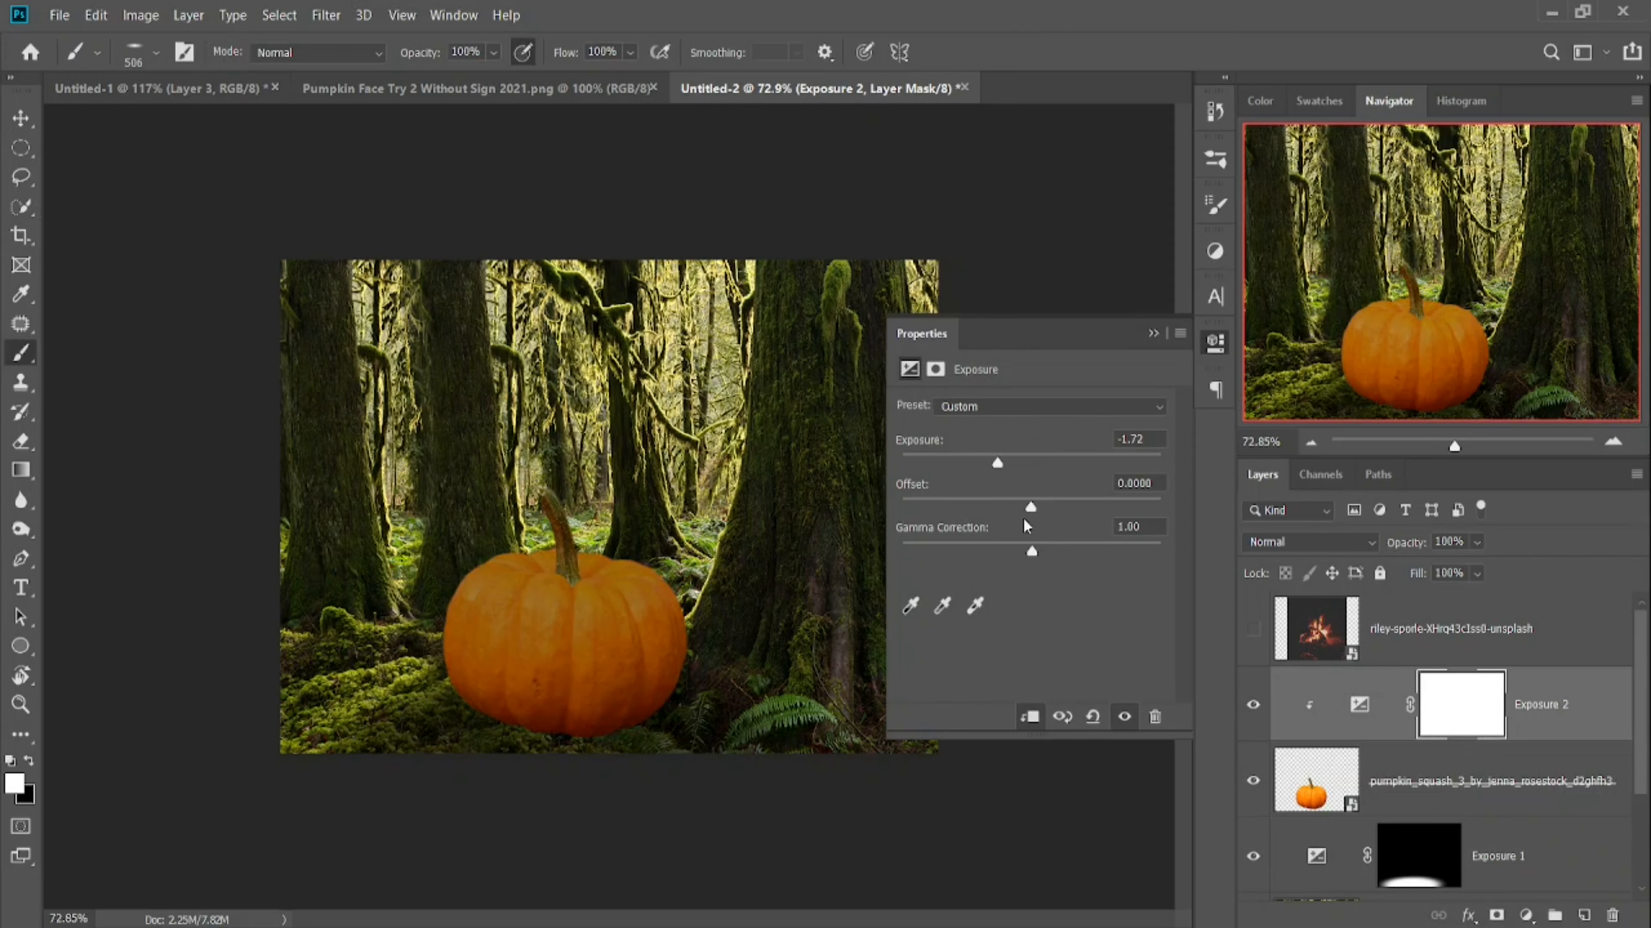
pyautogui.moveTo(1032, 551); pyautogui.dragTo(1061, 552)
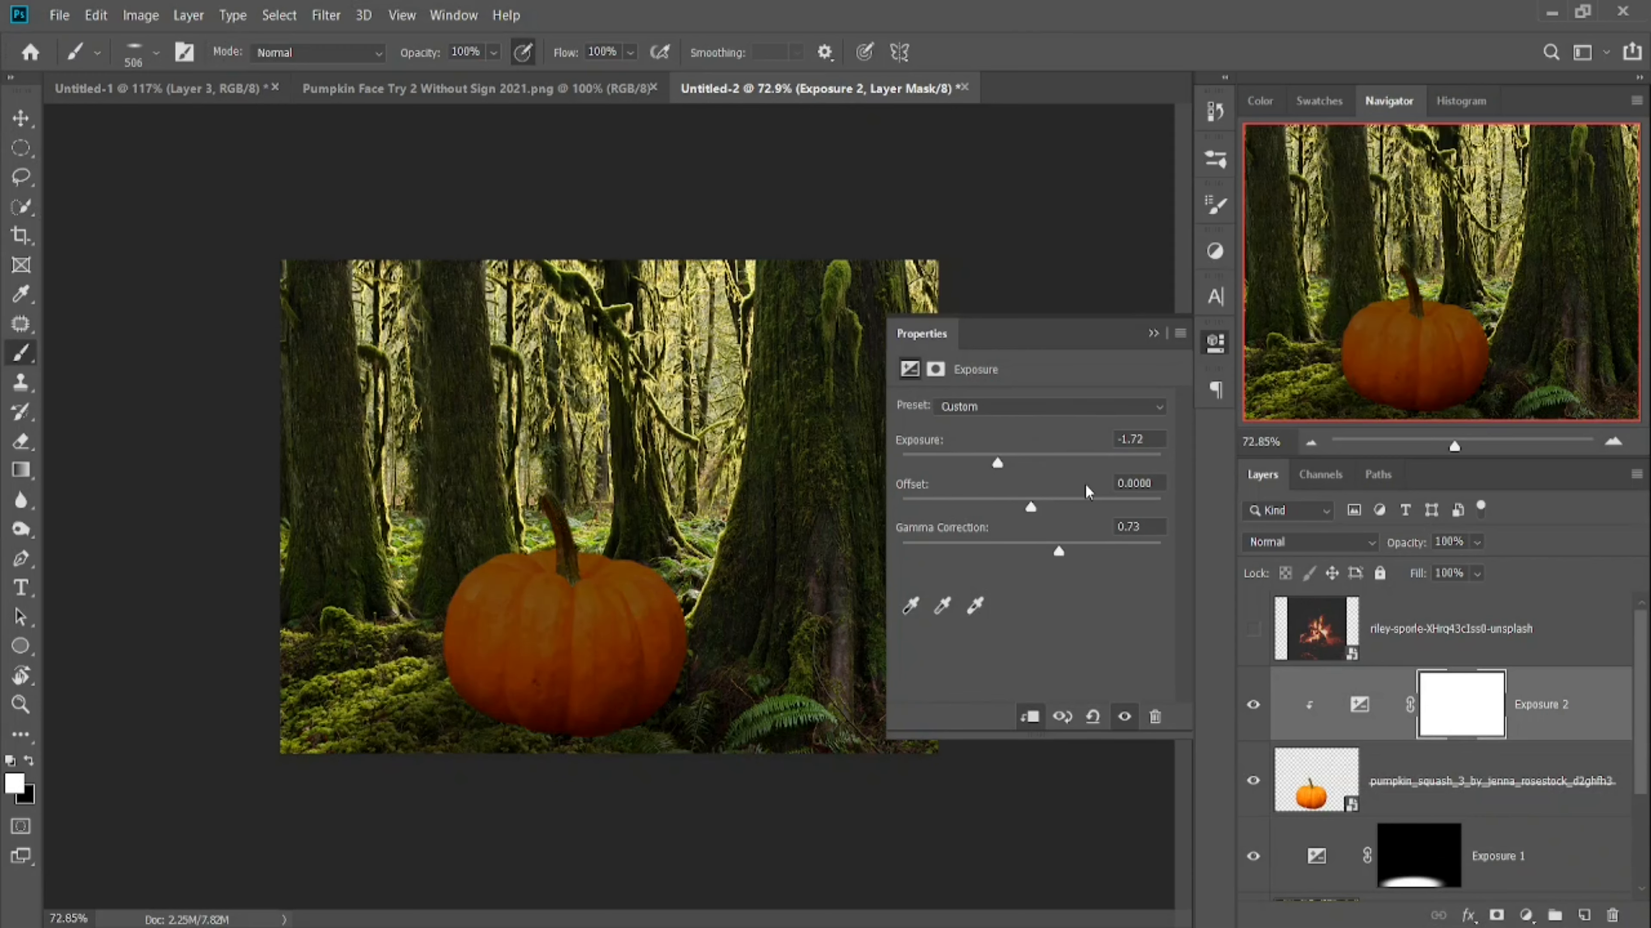
pyautogui.click(1153, 334)
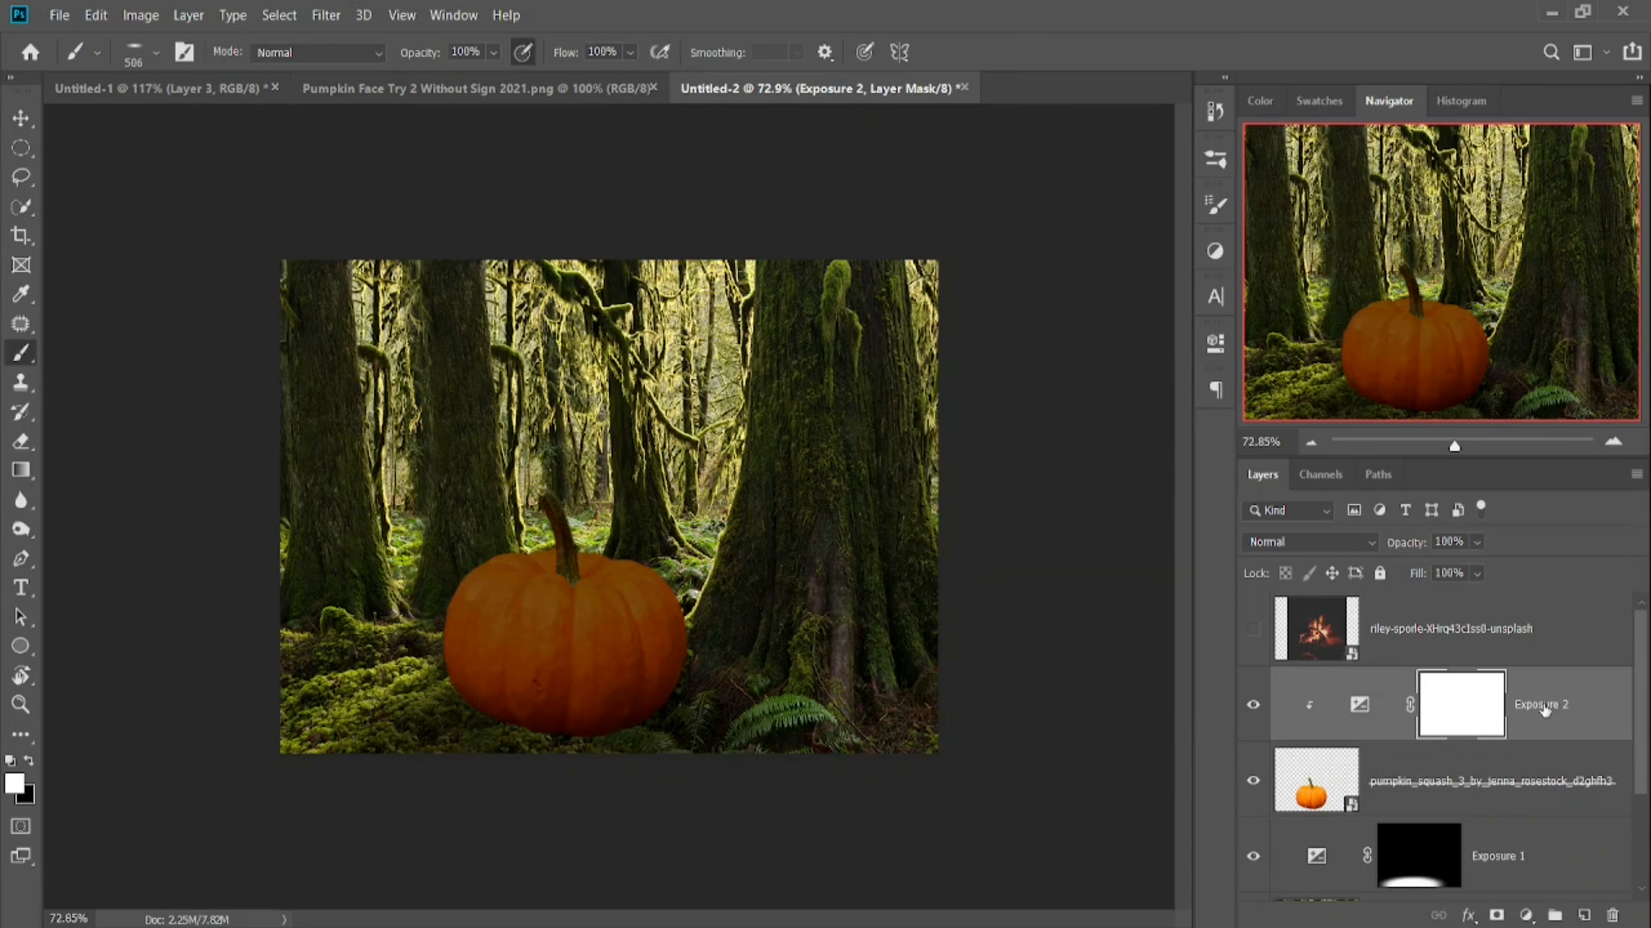
# - Add another Exposure adjustment above the pumpkin's darkening one and set its exposure to +1.33
pyautogui.click(1526, 915)
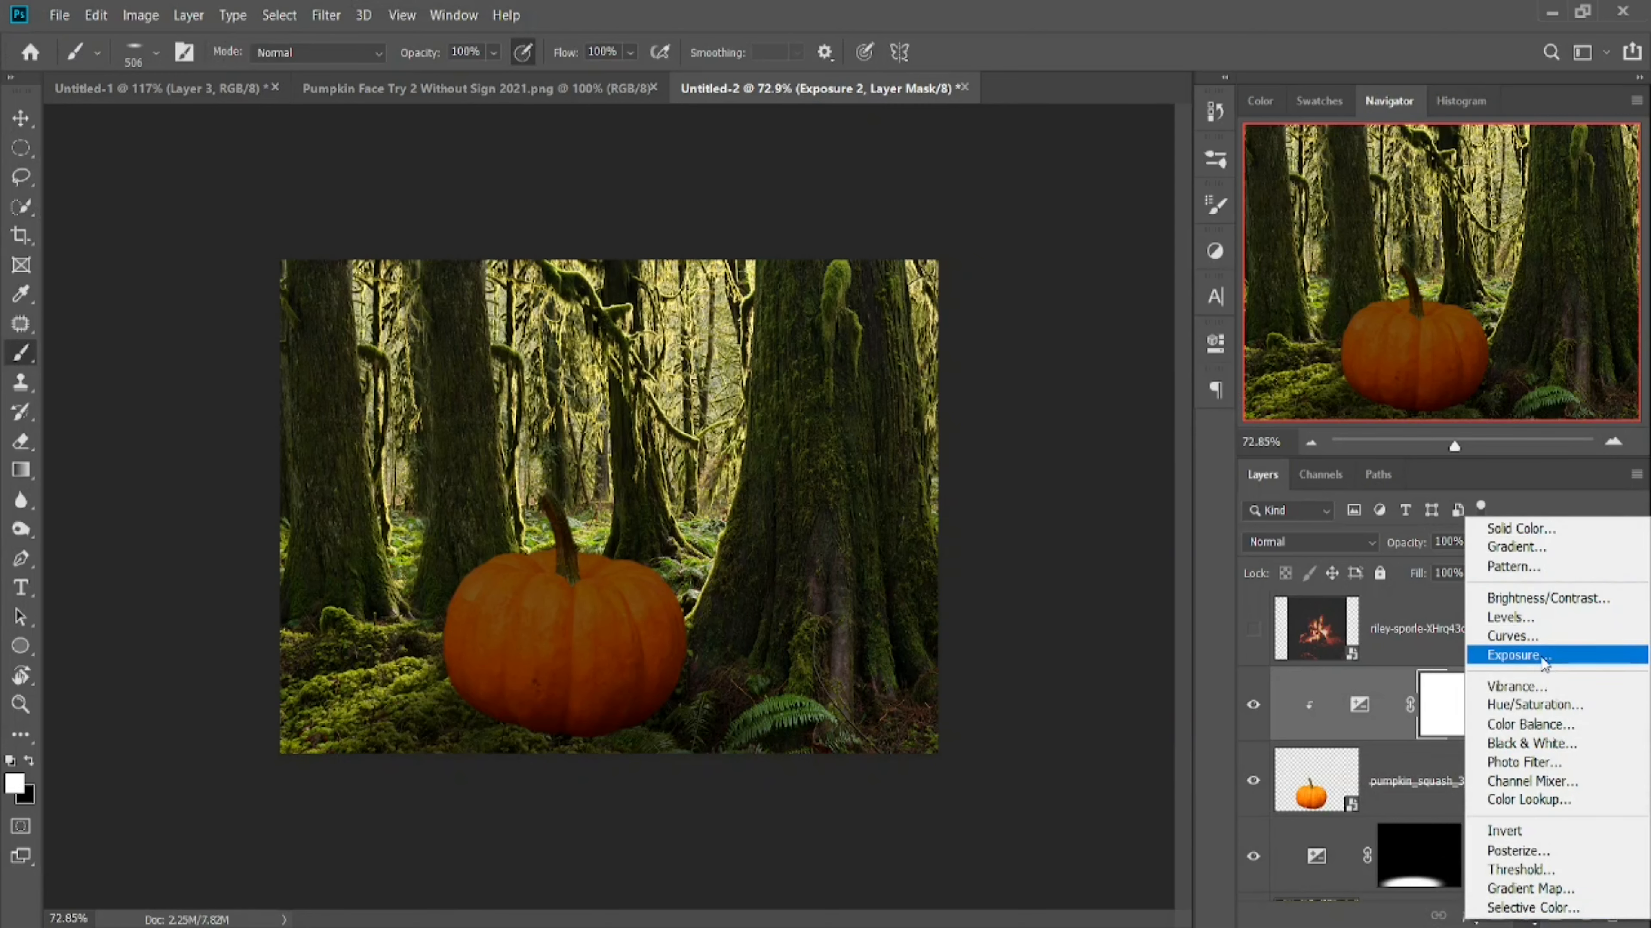
pyautogui.click(1518, 655)
pyautogui.moveTo(1030, 456); pyautogui.dragTo(1058, 461)
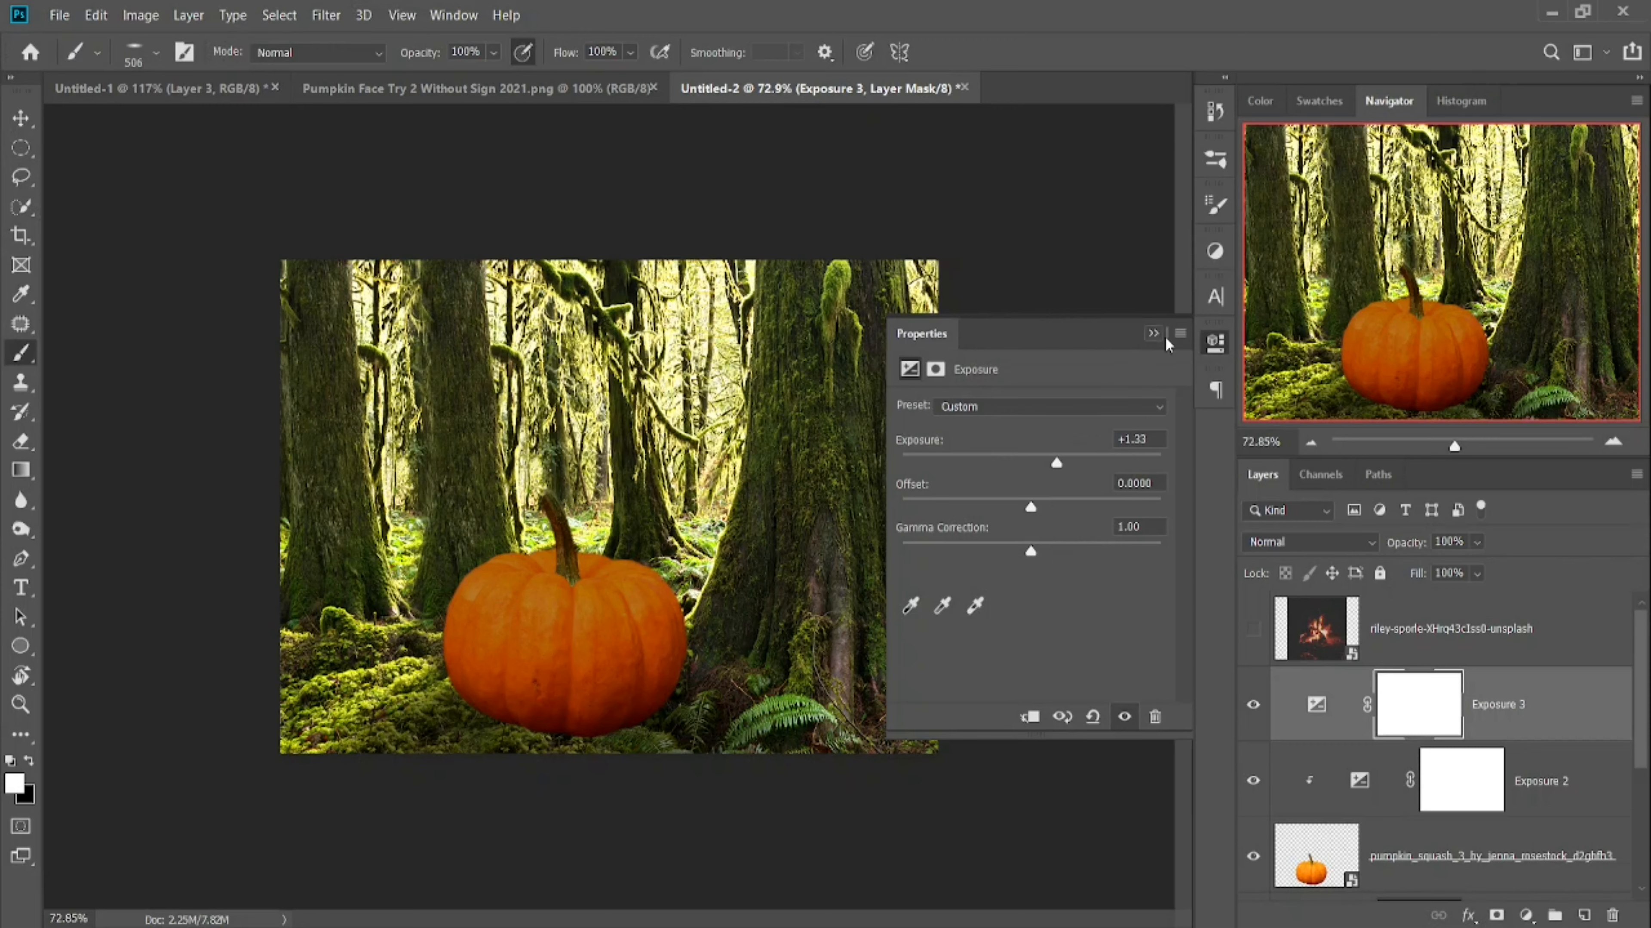
pyautogui.click(1151, 337)
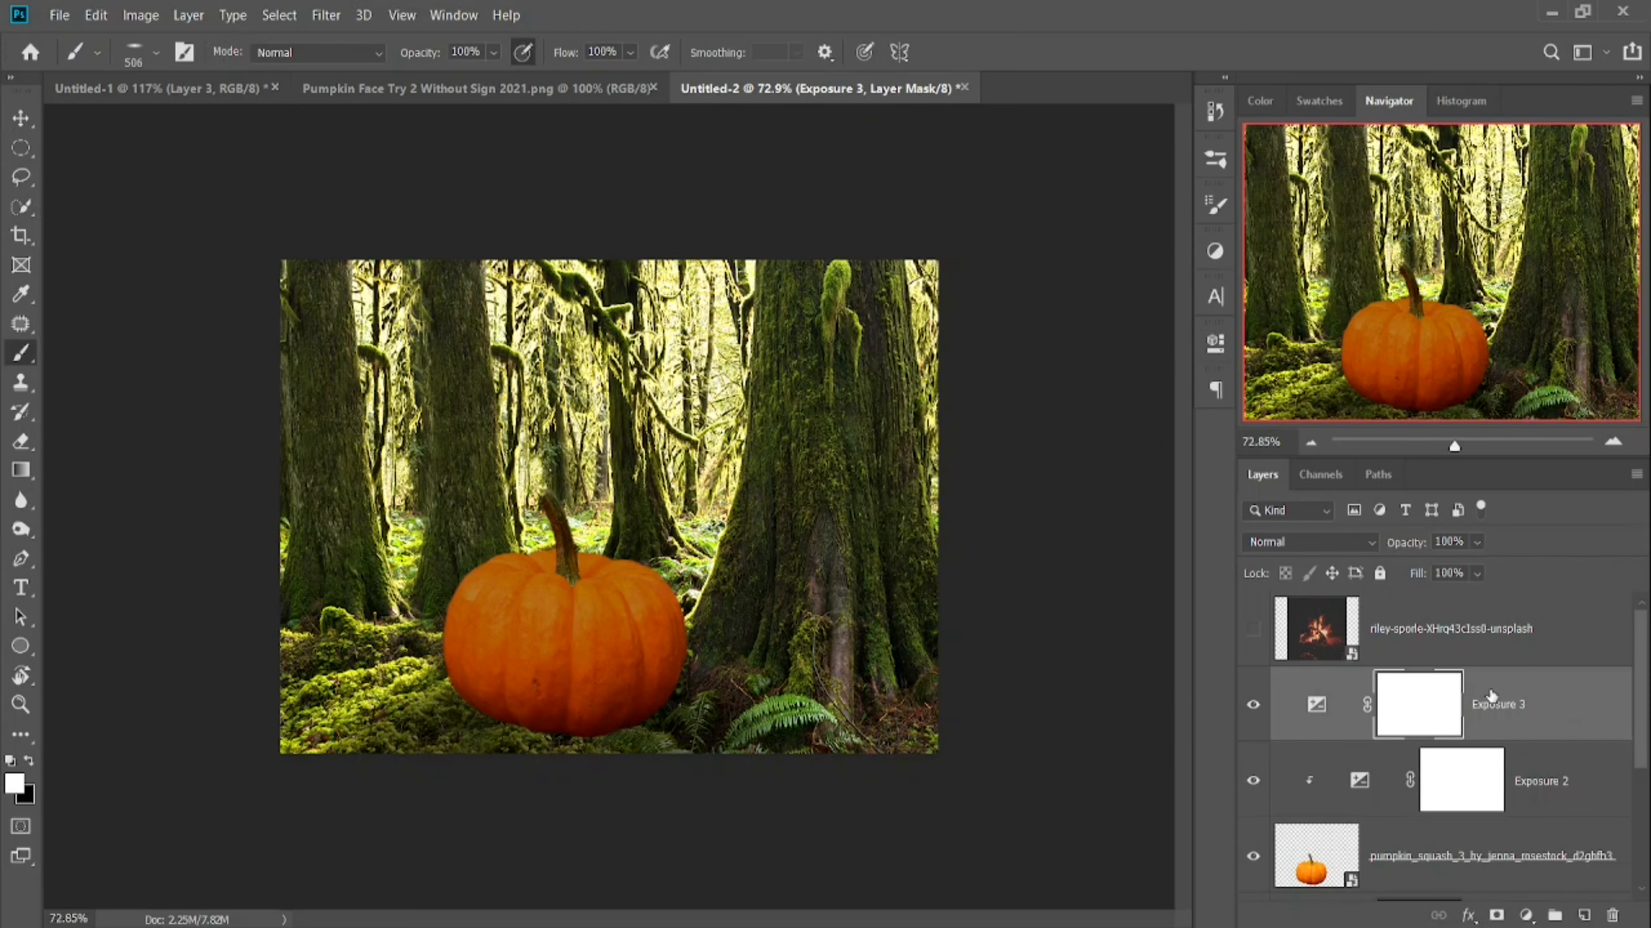
pyautogui.click(1576, 710)
pyautogui.press('h')
pyautogui.doubleClick(1574, 706)
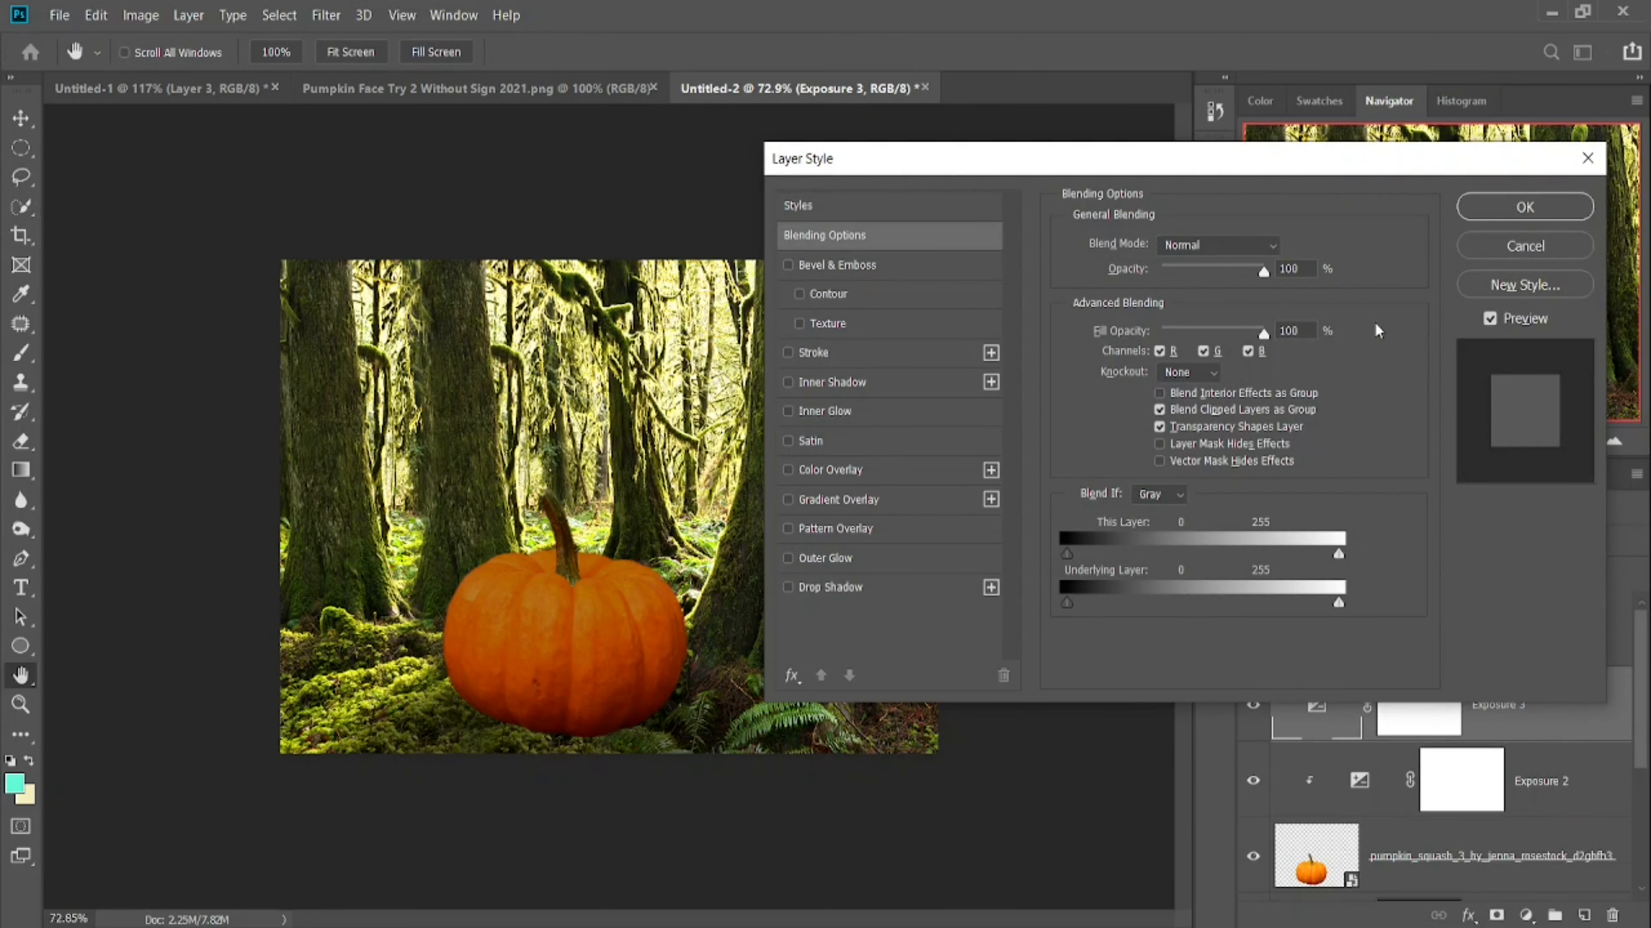
pyautogui.click(1508, 249)
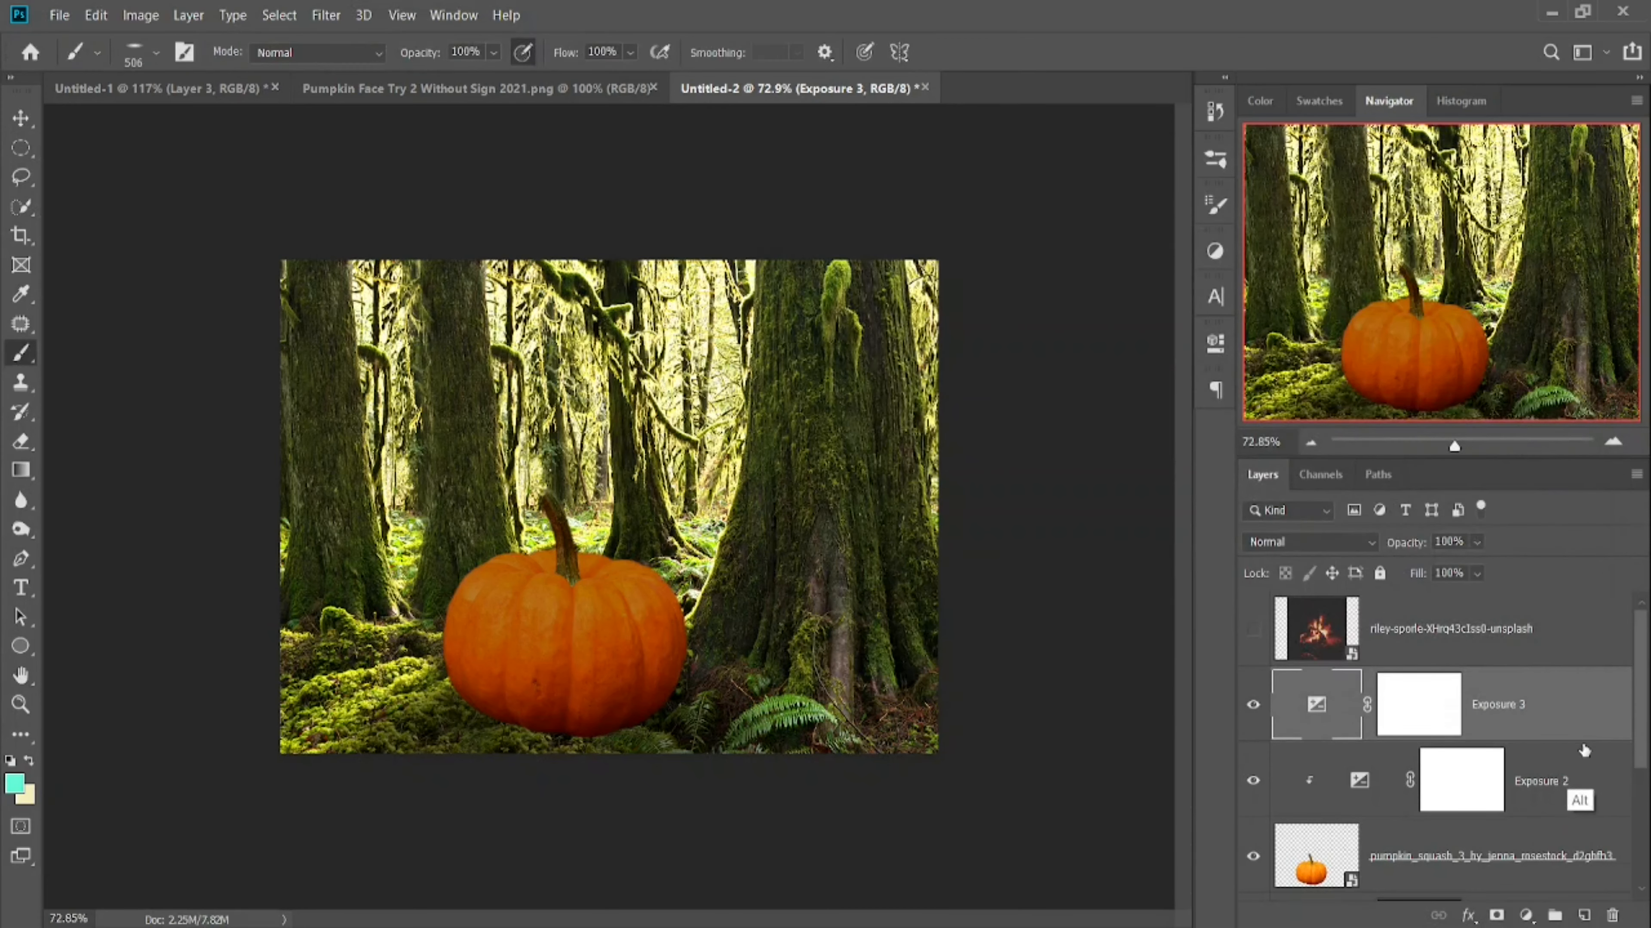
# - Clip the brightening Exposure layer to the pumpkin and split its Blend If underlying-layer black slider to 0 / 79
pyautogui.keyDown('alt'); pyautogui.click(1573, 738); pyautogui.keyUp('alt')
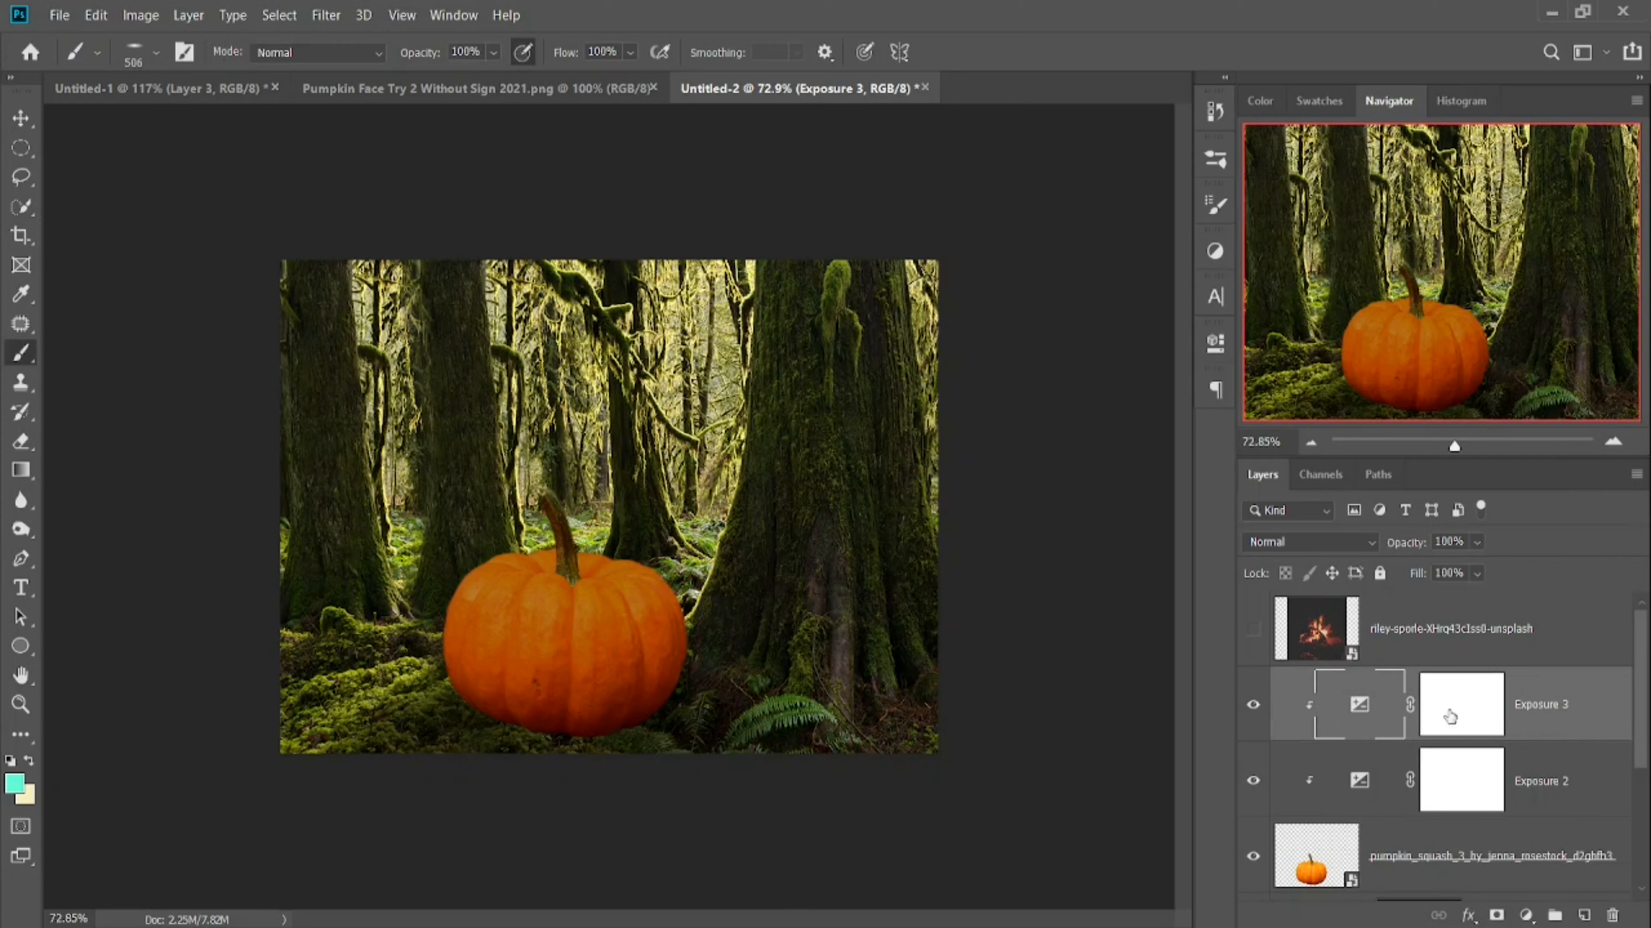
pyautogui.doubleClick(1614, 722)
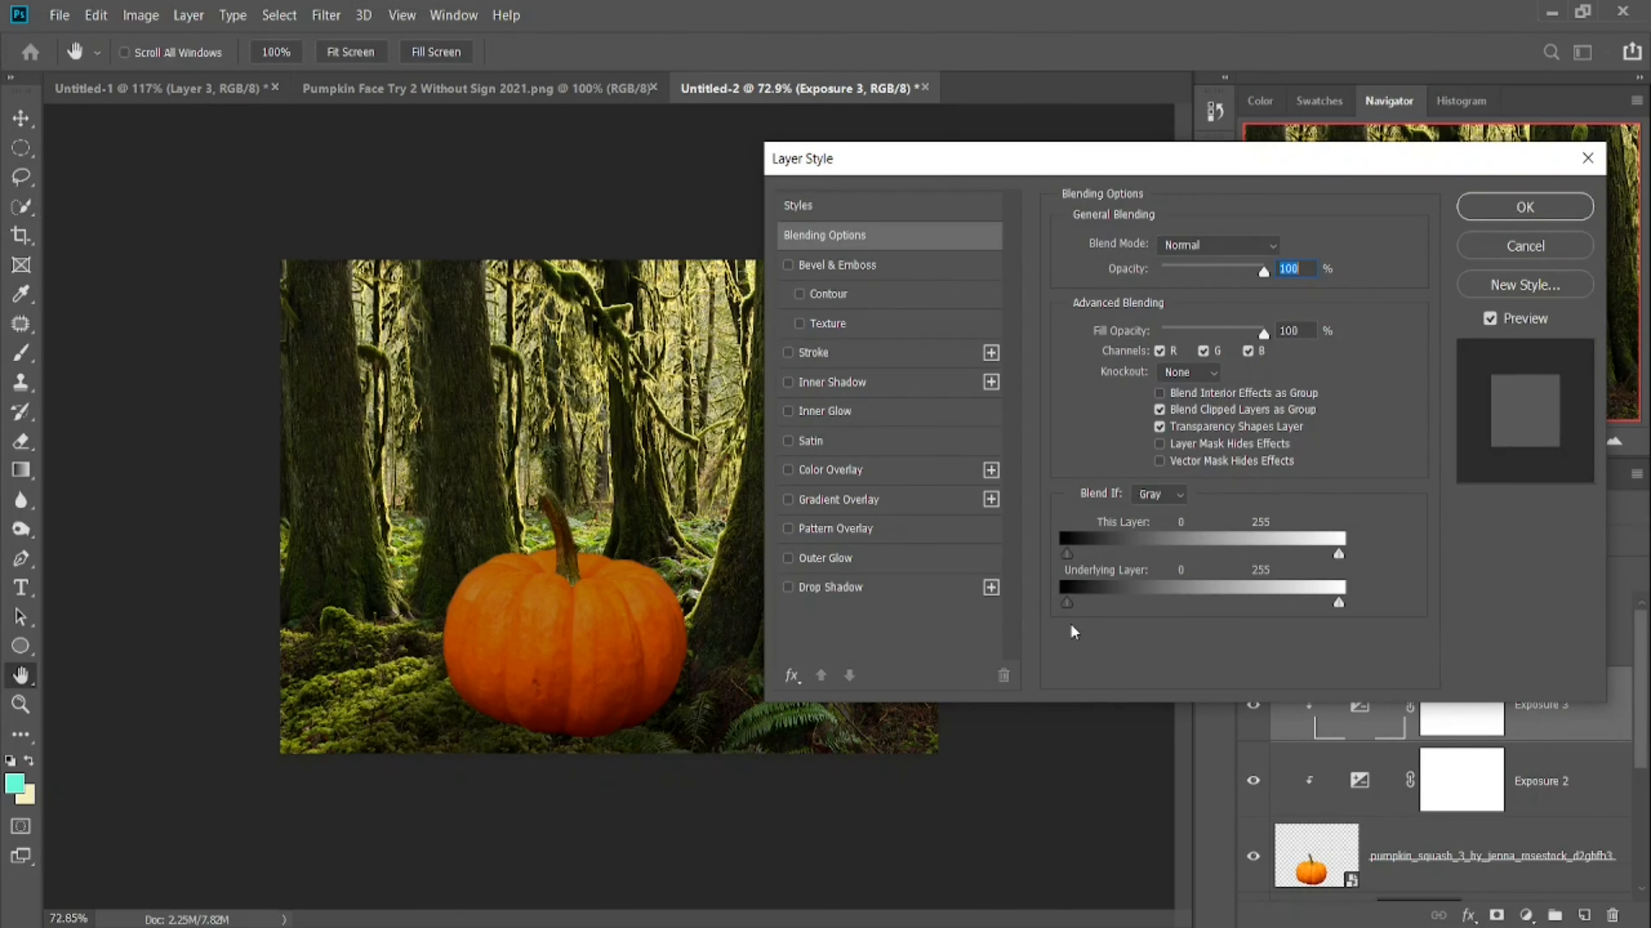
pyautogui.moveTo(1070, 604)
pyautogui.mouseDown()
pyautogui.moveTo(1153, 625)
pyautogui.moveTo(1147, 602)
pyautogui.moveTo(1064, 609)
pyautogui.mouseUp()
pyautogui.press('alt')
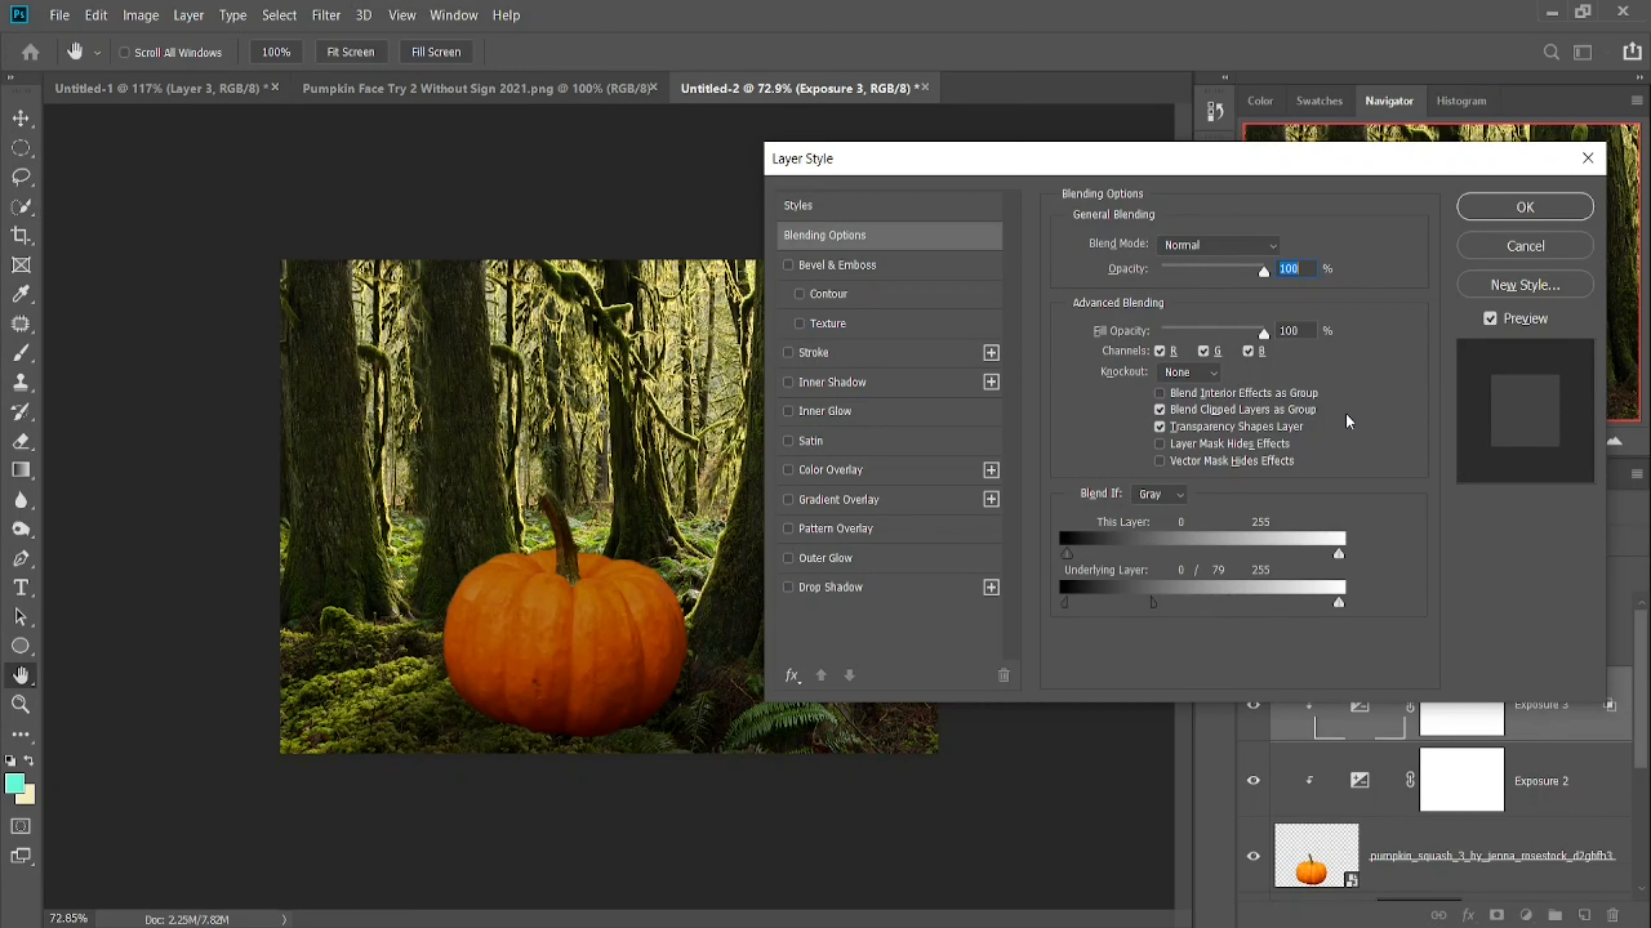
pyautogui.click(1479, 203)
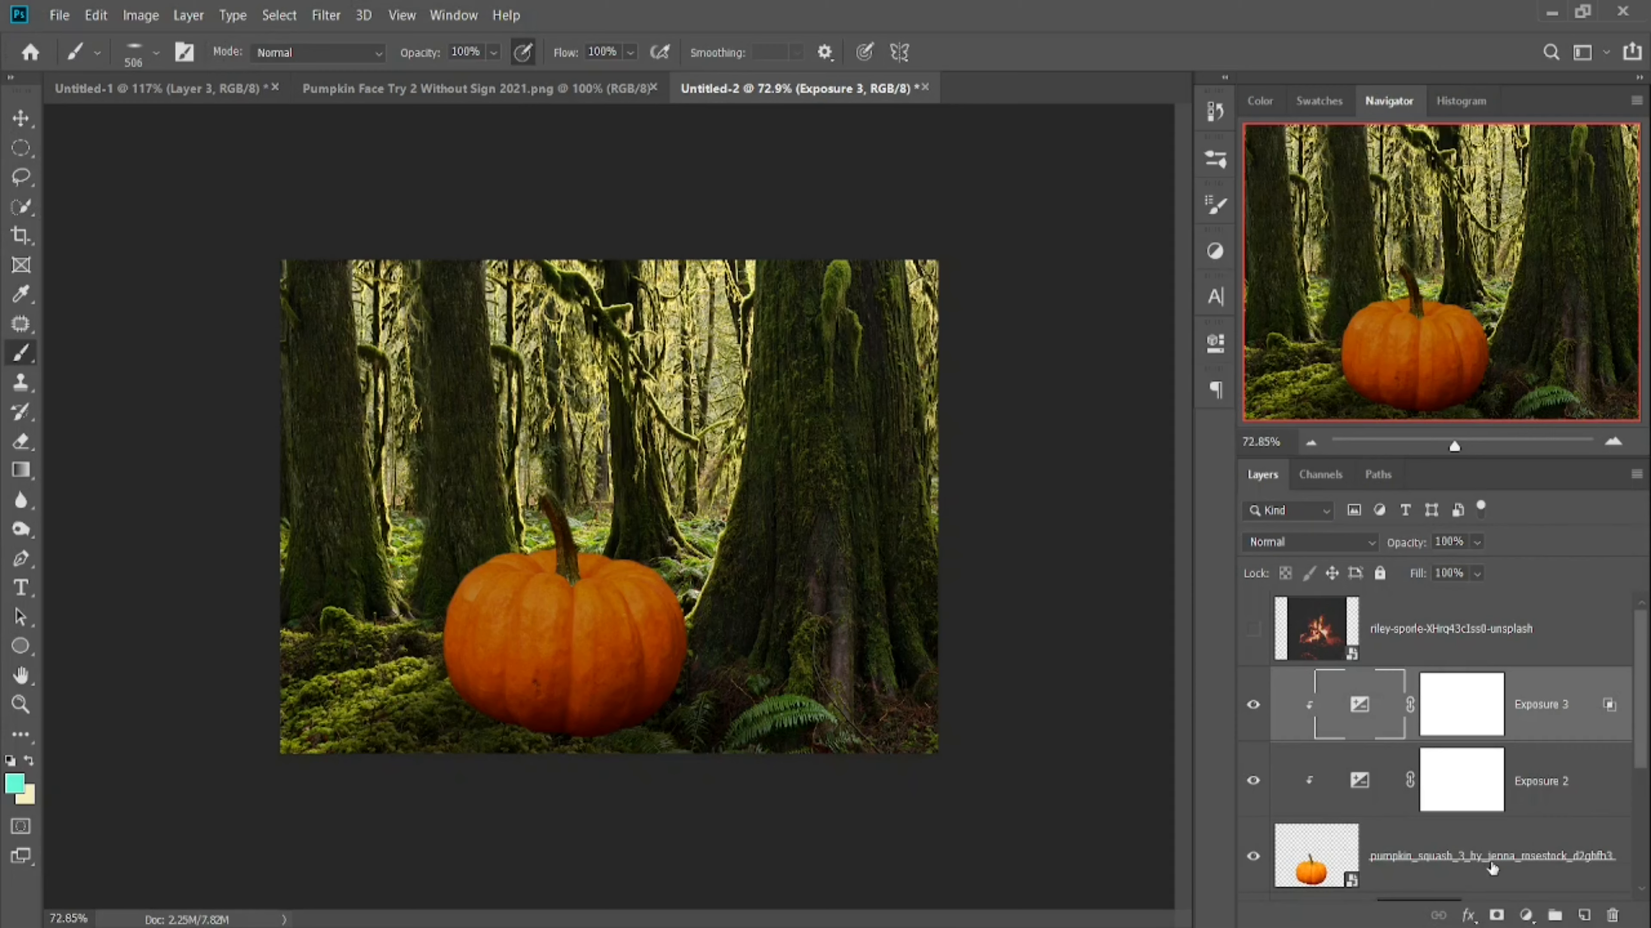
# - Add a further Exposure adjustment clipped to the pumpkin, with exposure -0.39
pyautogui.click(1527, 917)
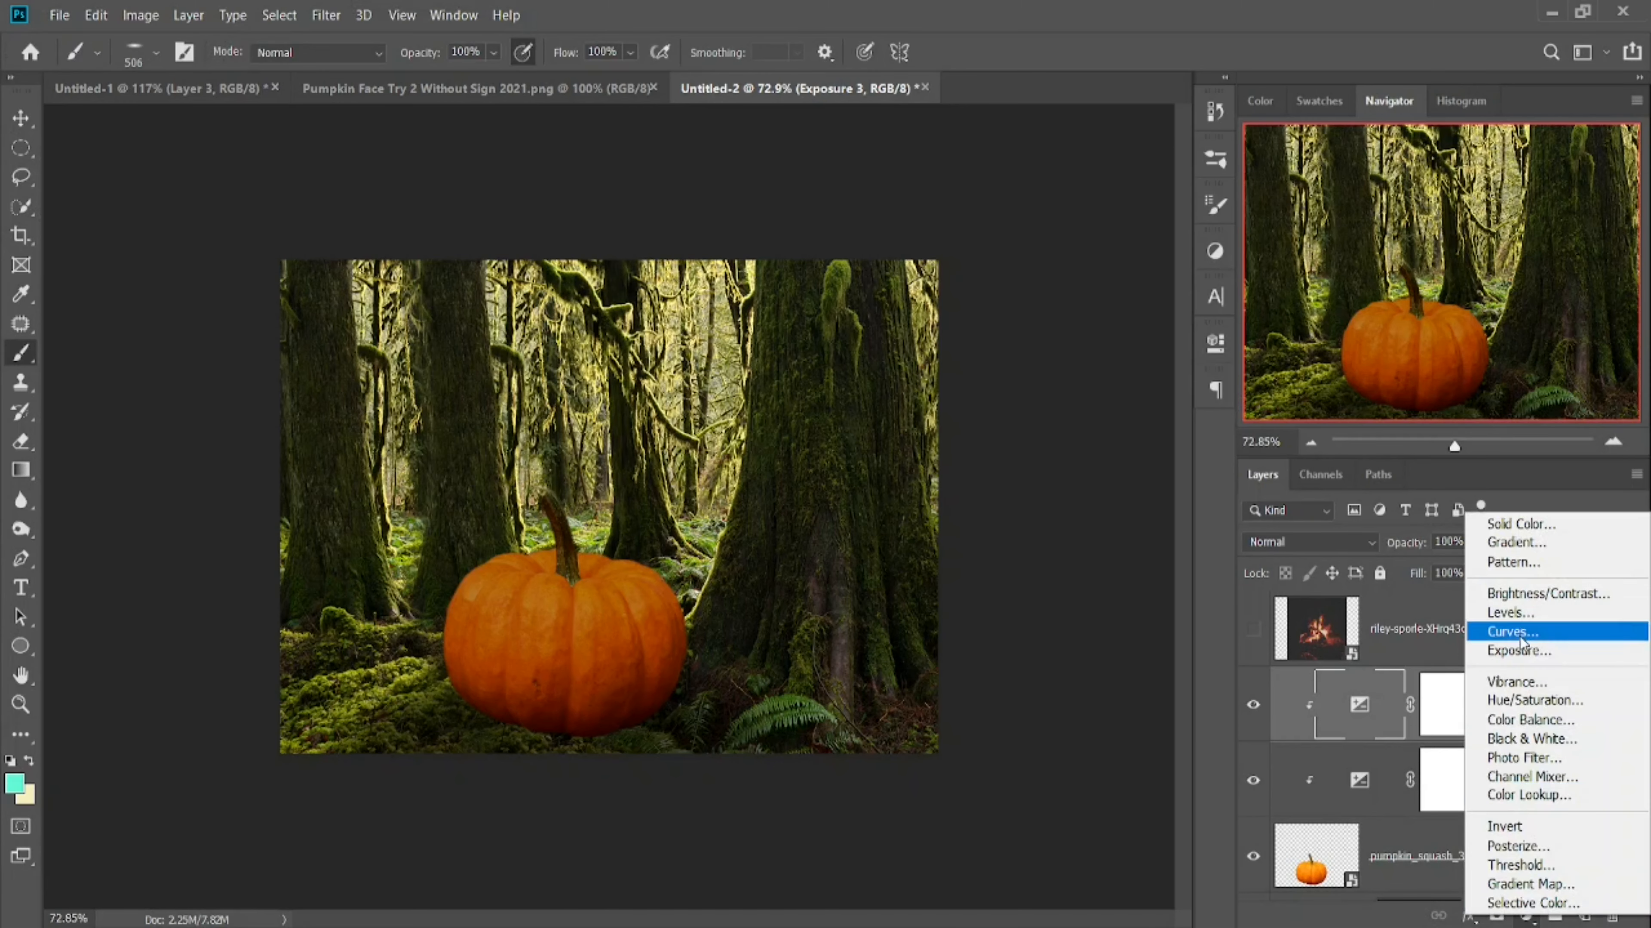
pyautogui.click(1501, 650)
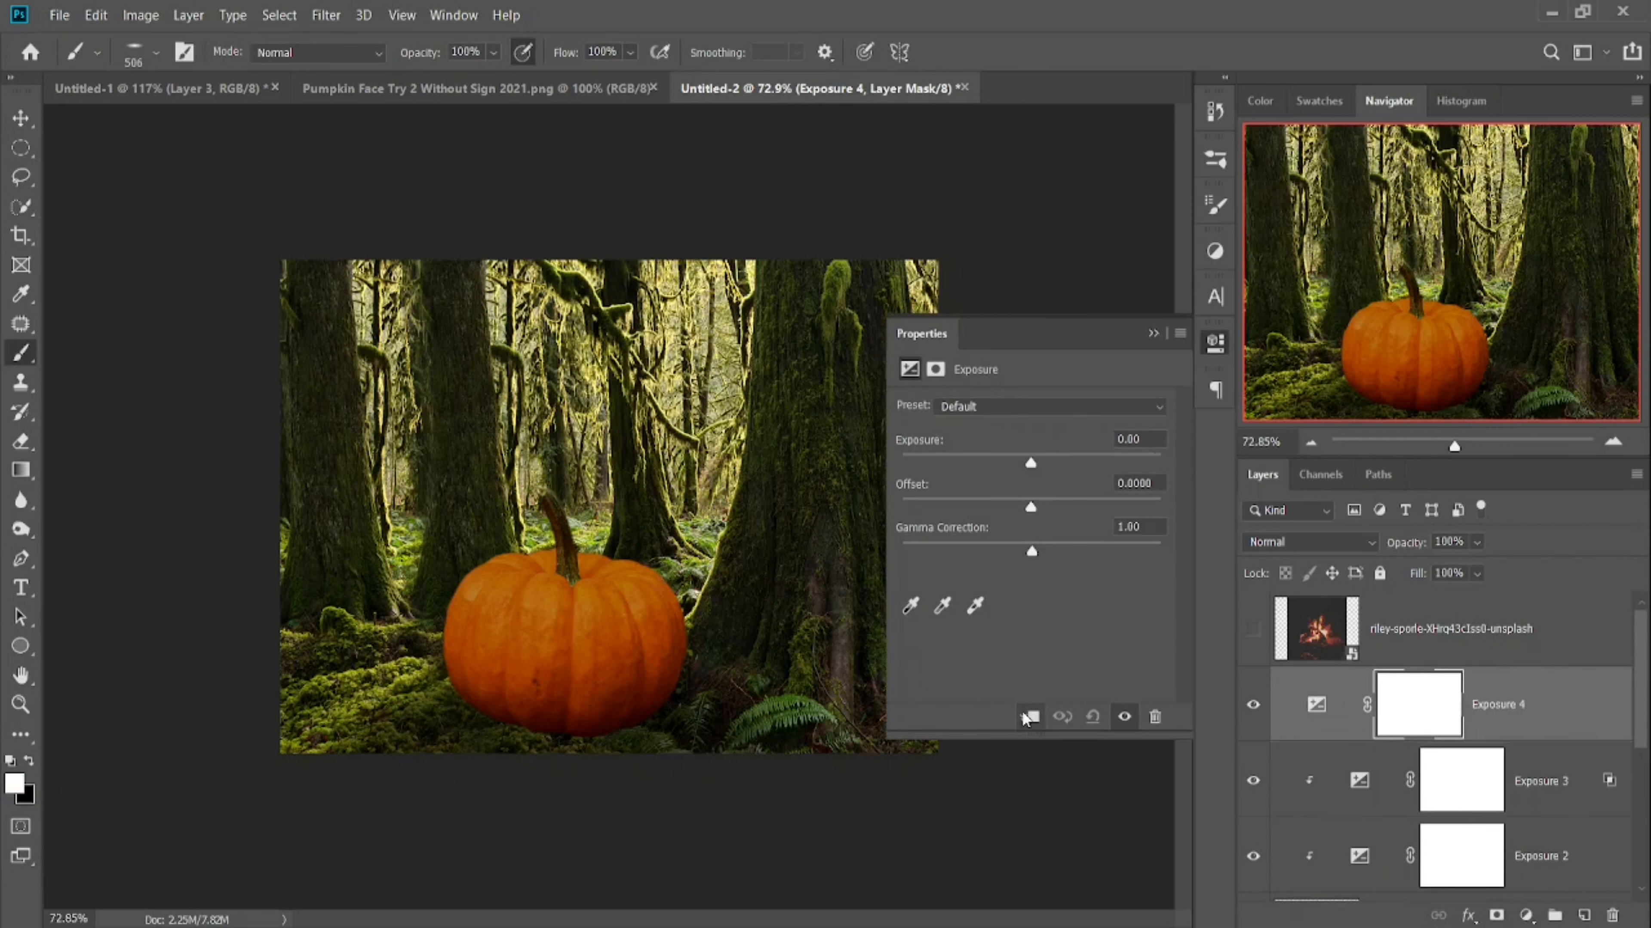
pyautogui.moveTo(1031, 460); pyautogui.dragTo(1023, 461)
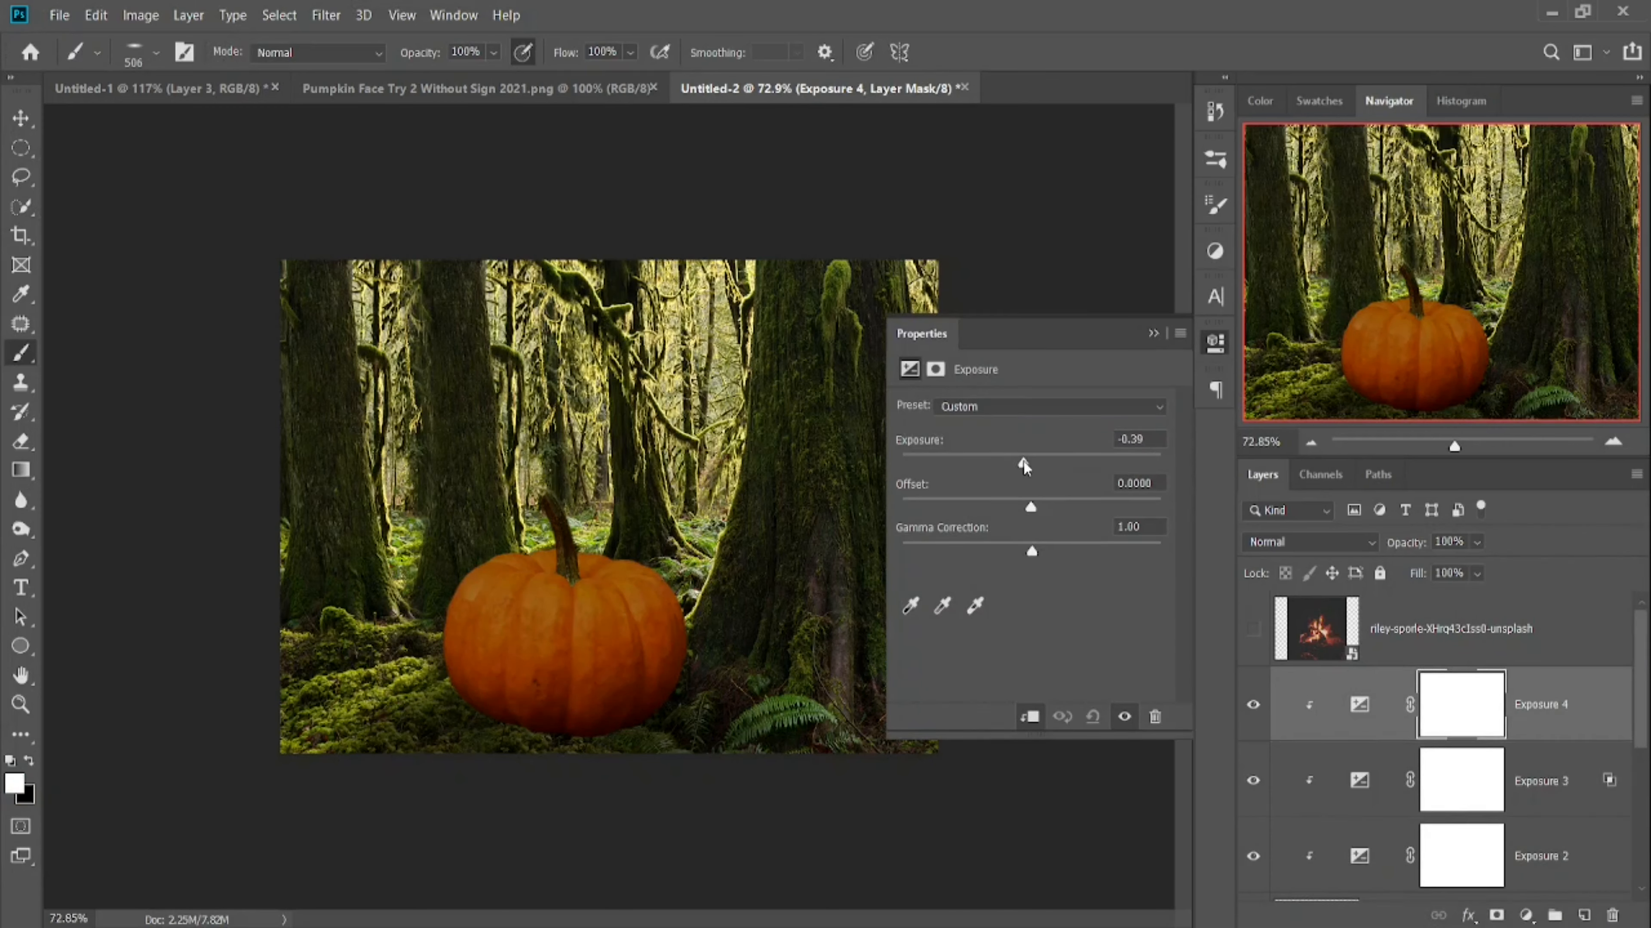
pyautogui.click(1152, 334)
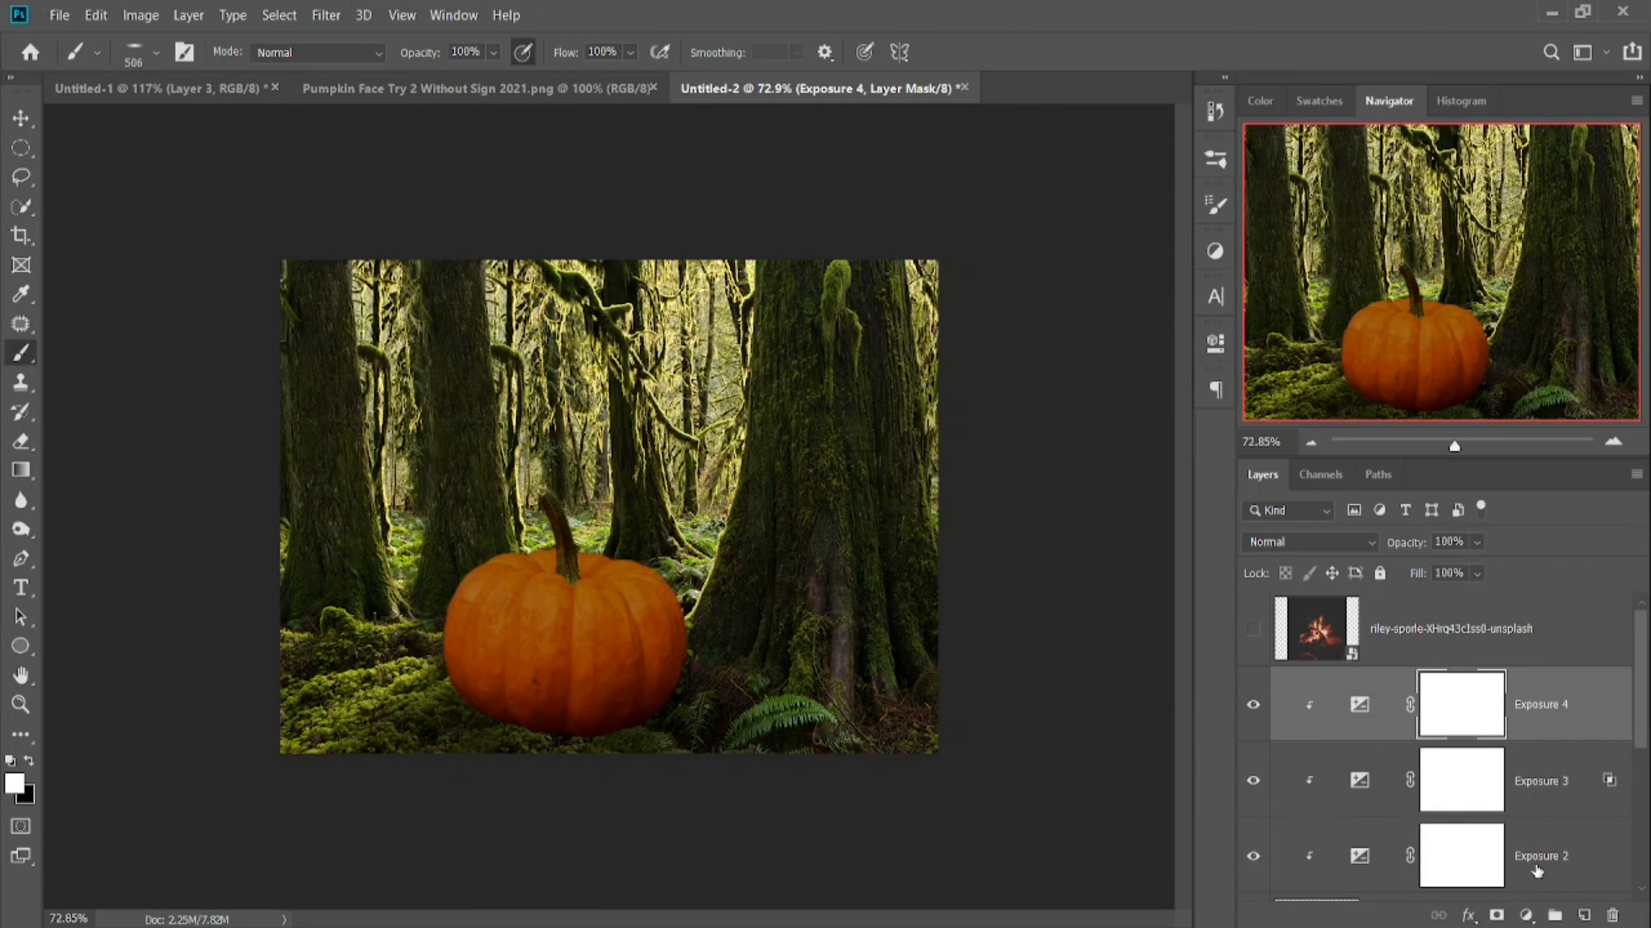
# - Add a Brightness/Contrast adjustment clipped to the pumpkin, with brightness -16 and contrast 15
pyautogui.click(1526, 916)
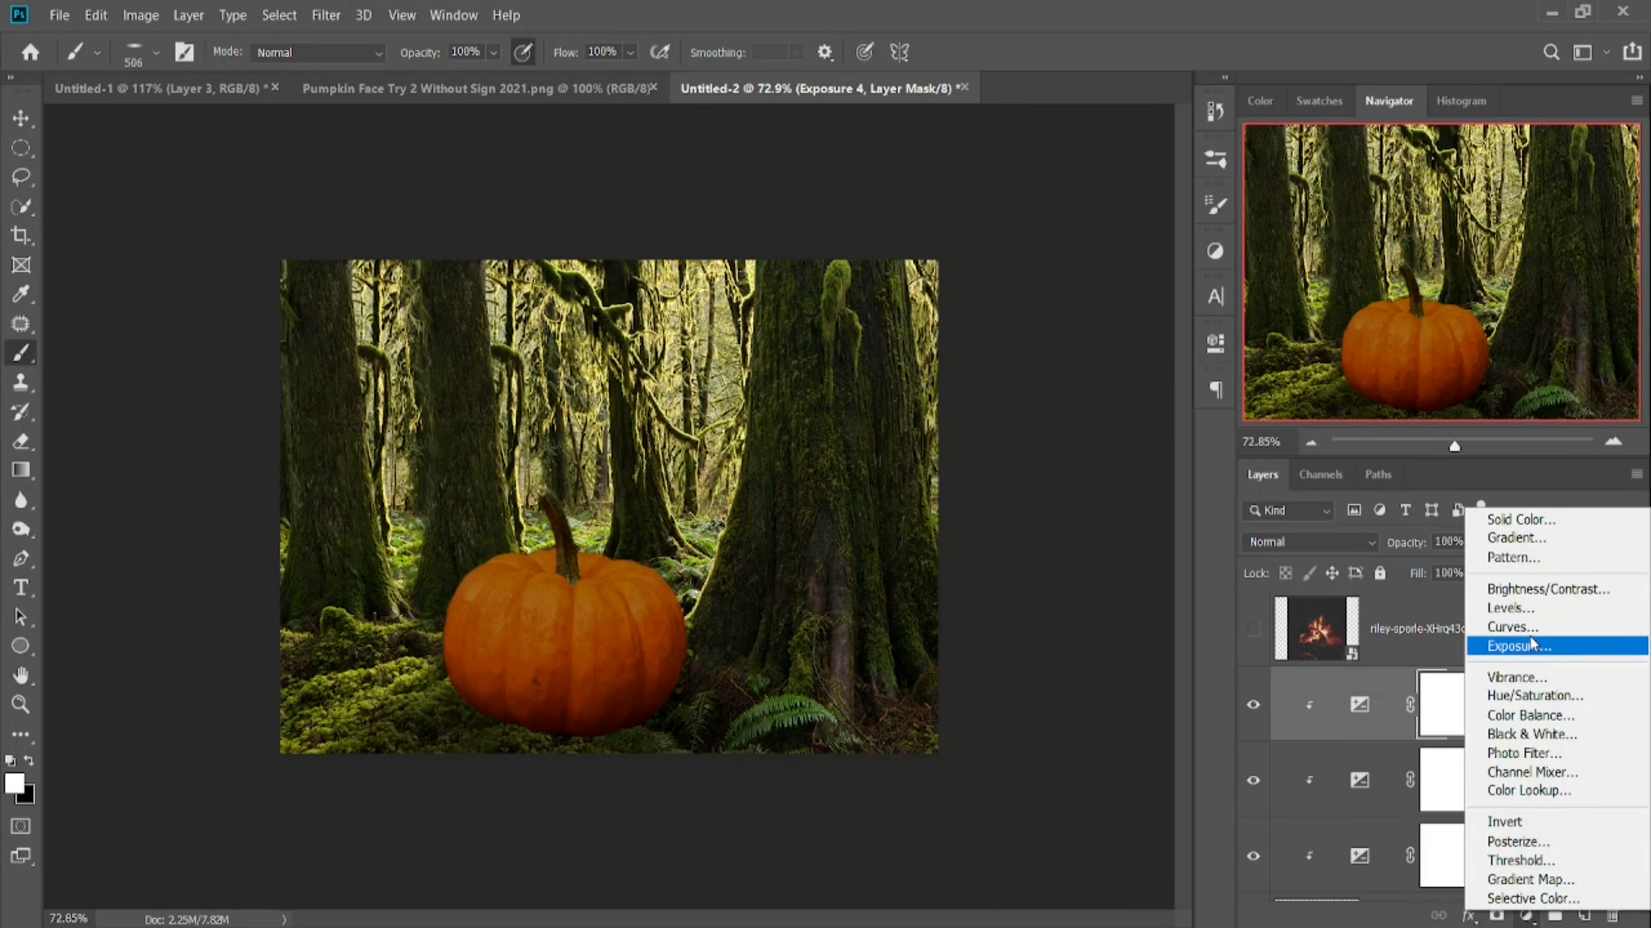
pyautogui.click(1534, 588)
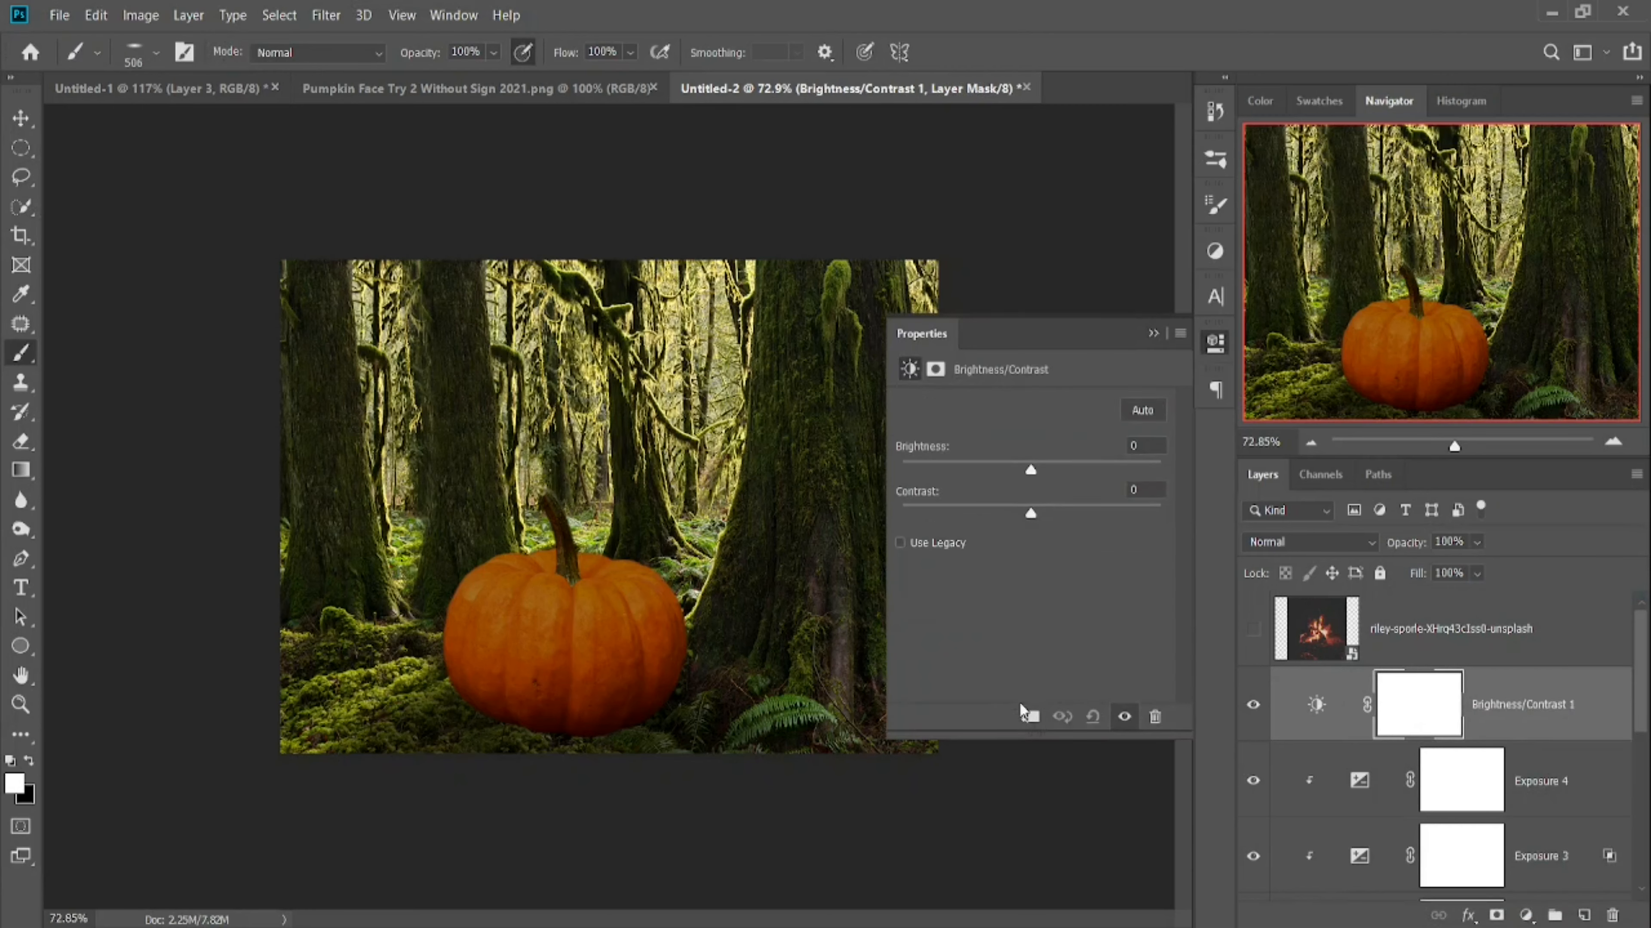
pyautogui.click(1028, 715)
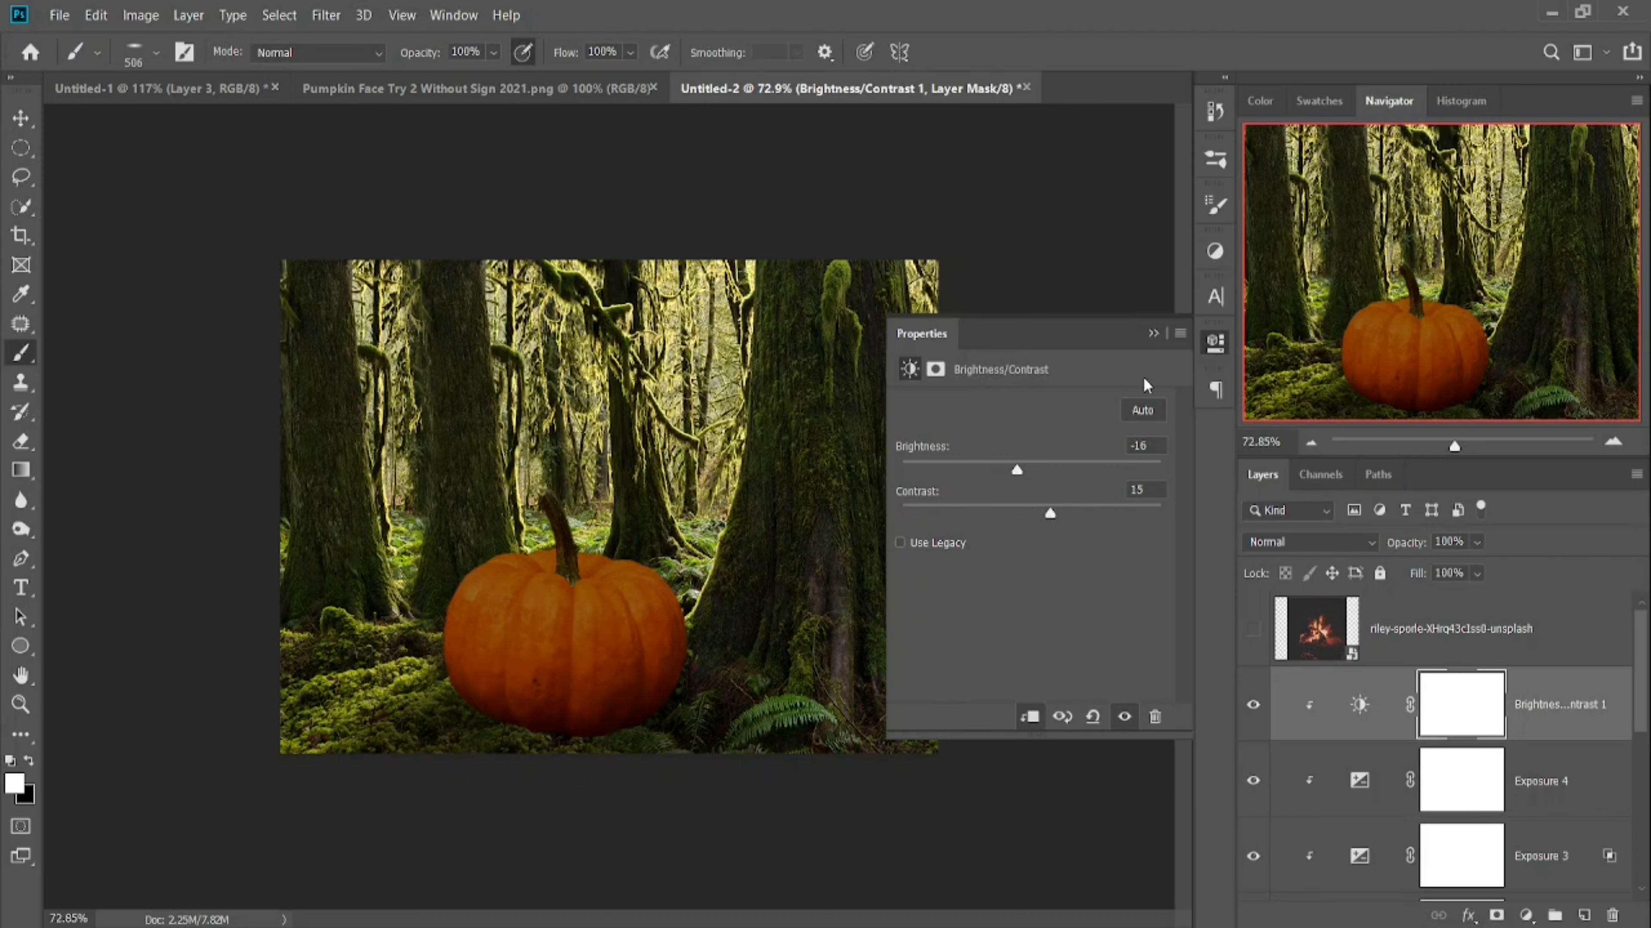
# - Lower the exposure to -1.00 on the pumpkin's clipped Exposure adjustment directly beneath the Brightness/Contrast layer
pyautogui.click(1153, 333)
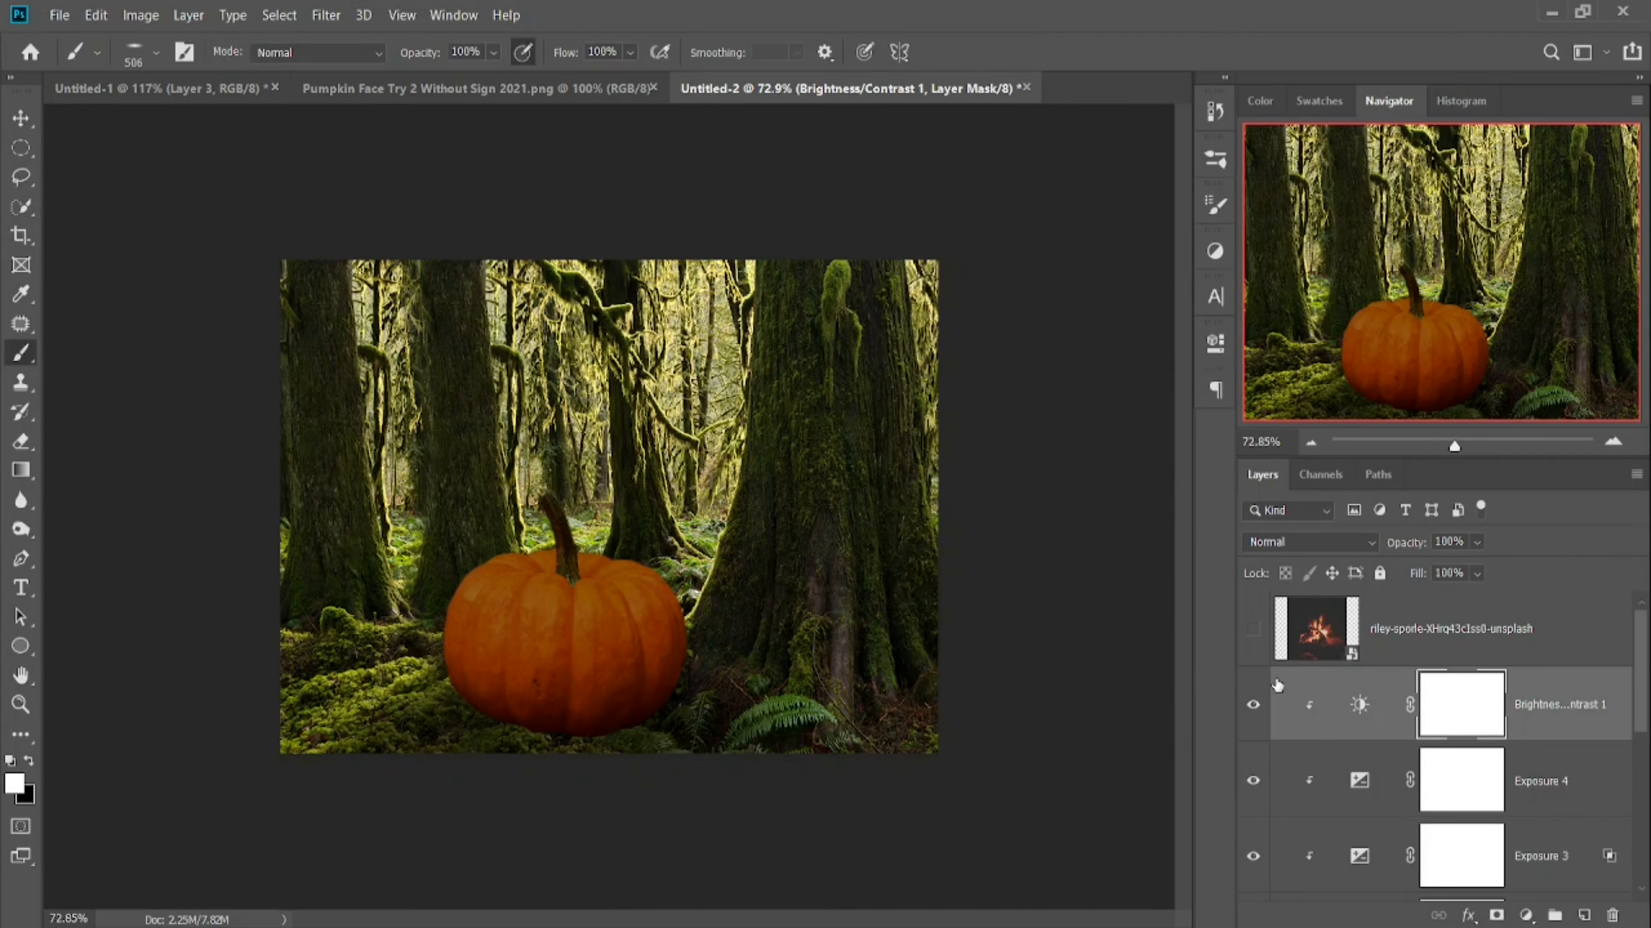
pyautogui.click(1444, 779)
pyautogui.doubleClick(1360, 780)
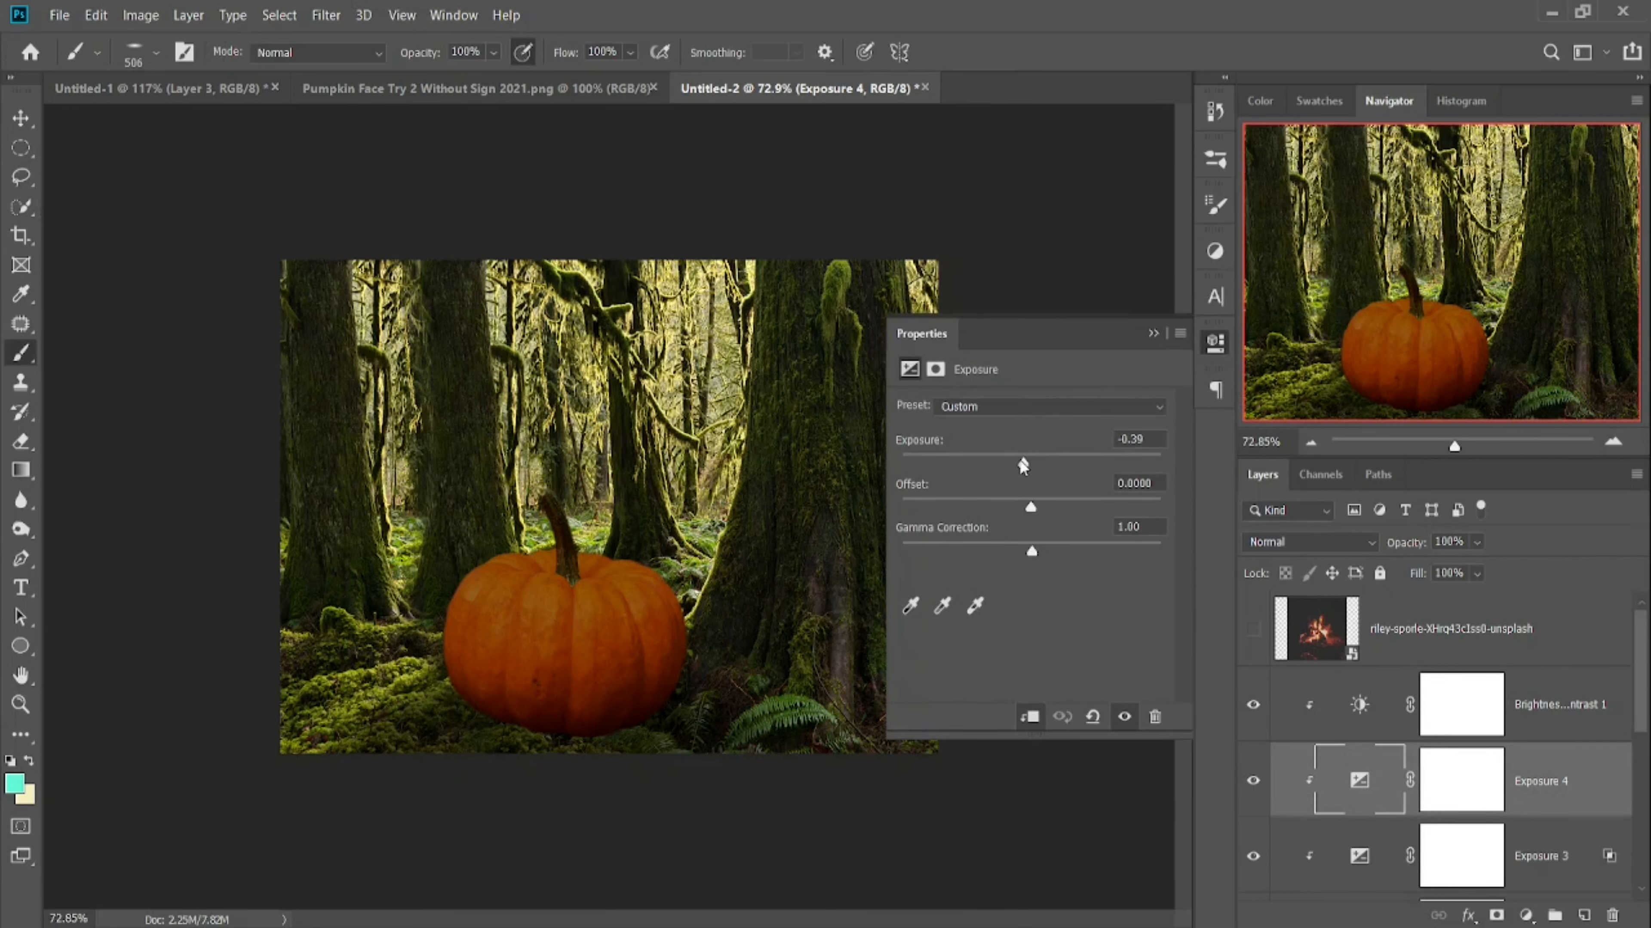
pyautogui.moveTo(1023, 463); pyautogui.dragTo(1011, 463)
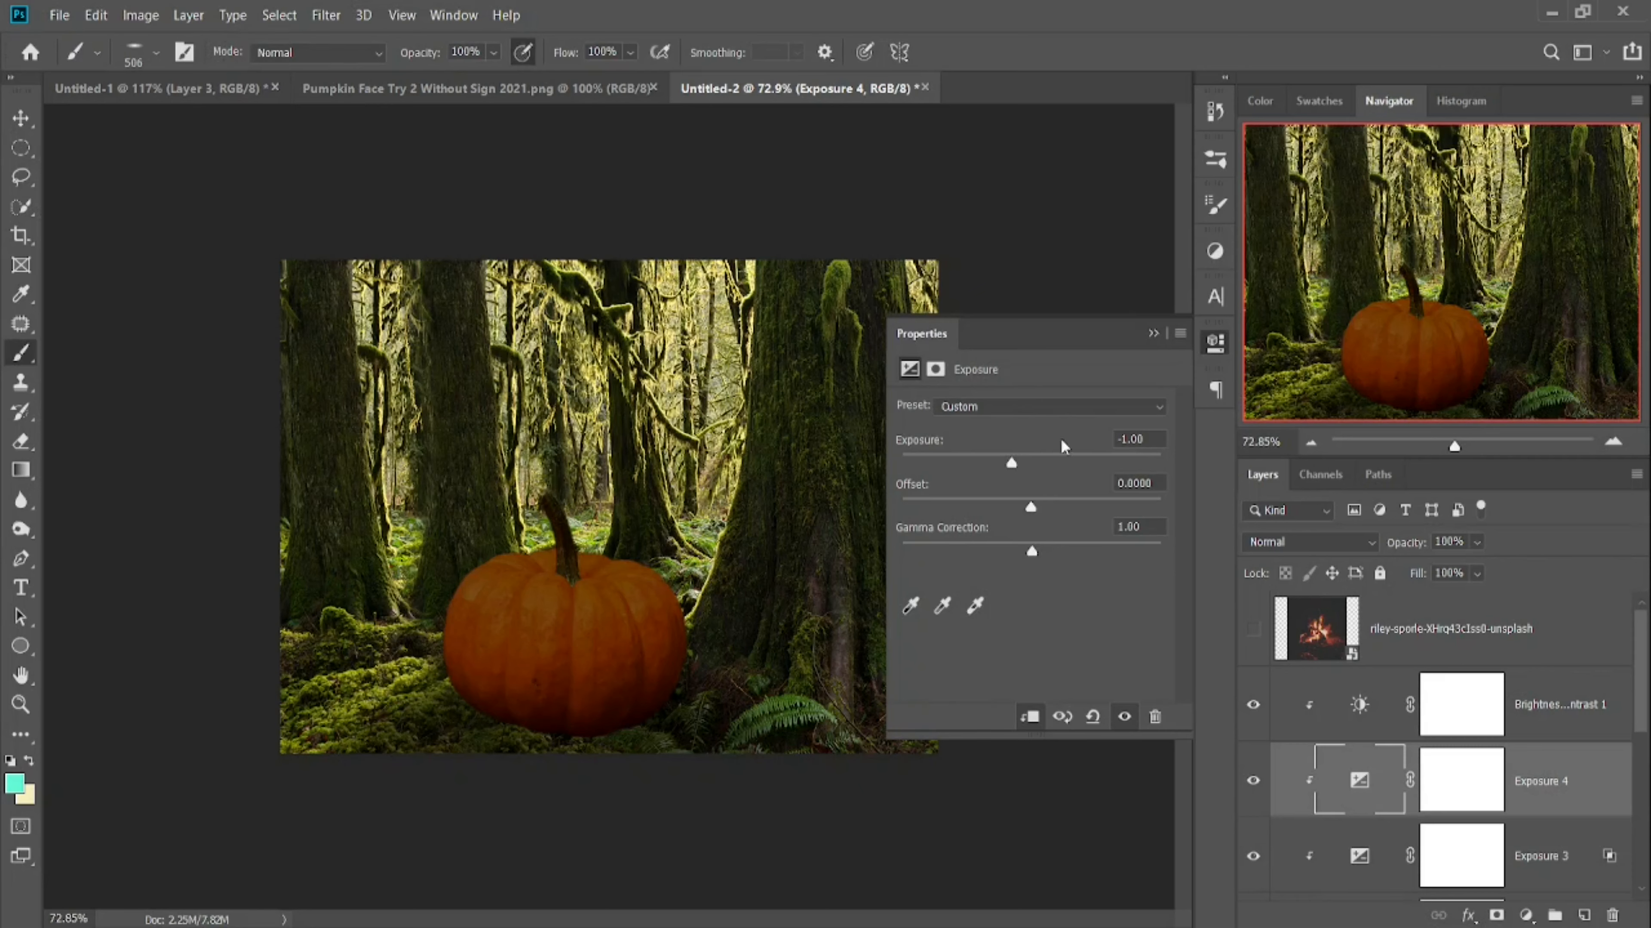
pyautogui.click(1153, 333)
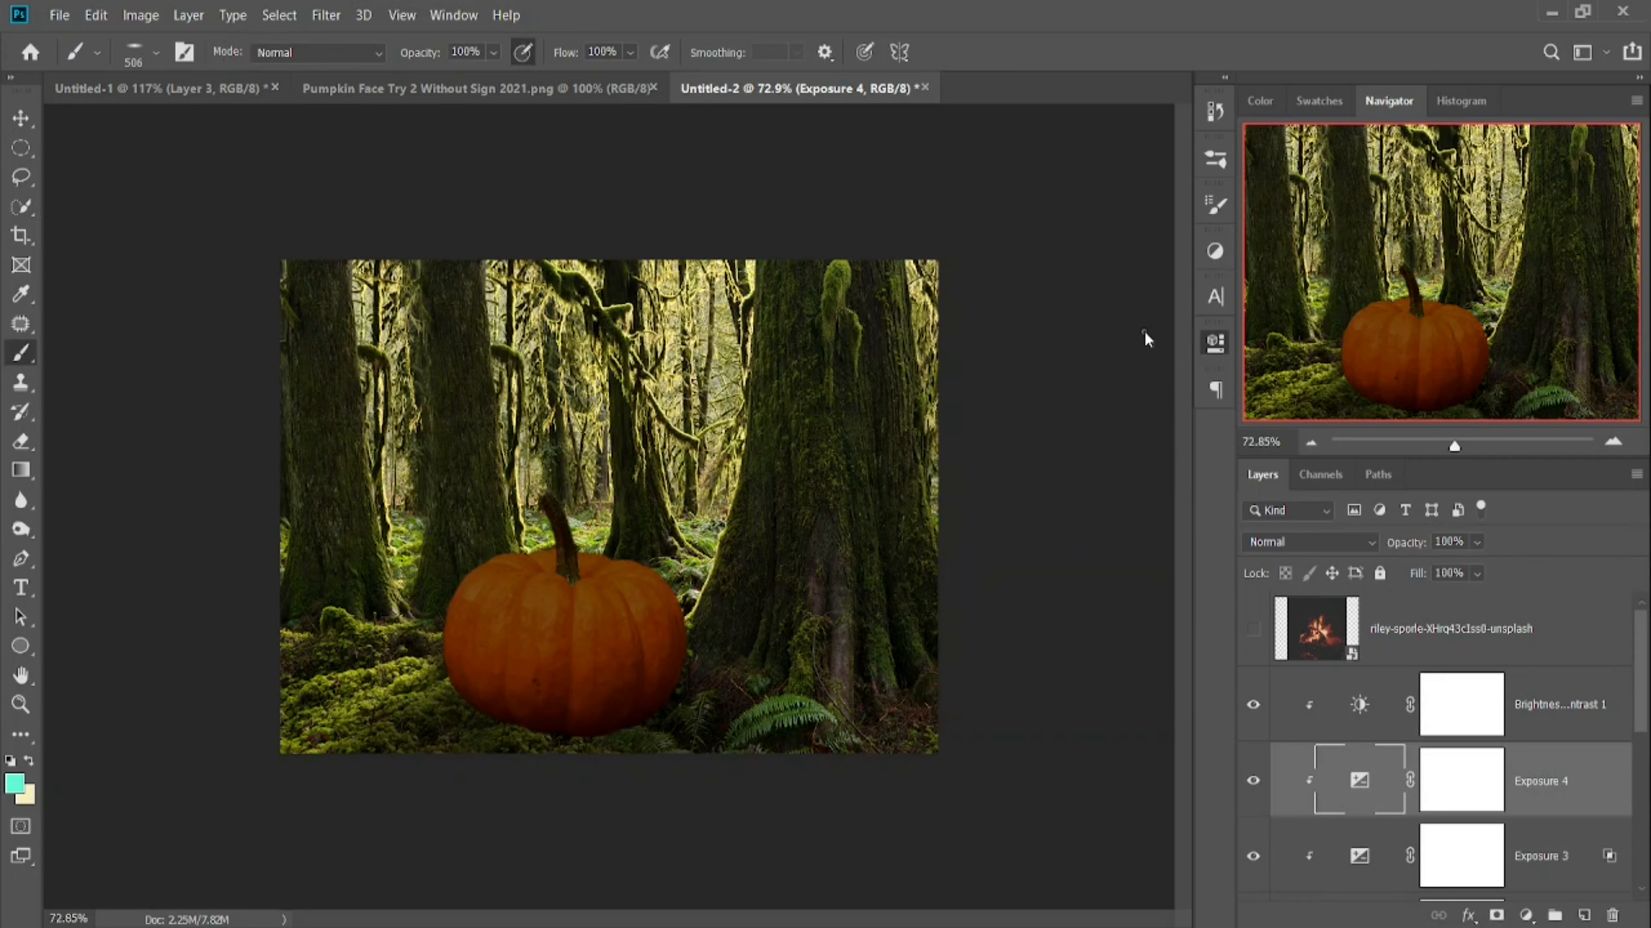
# - Invert that Exposure layer's mask to black and choose a soft round brush with 3% flow
pyautogui.click(1472, 799)
pyautogui.hotkey('ctrl', 'i')
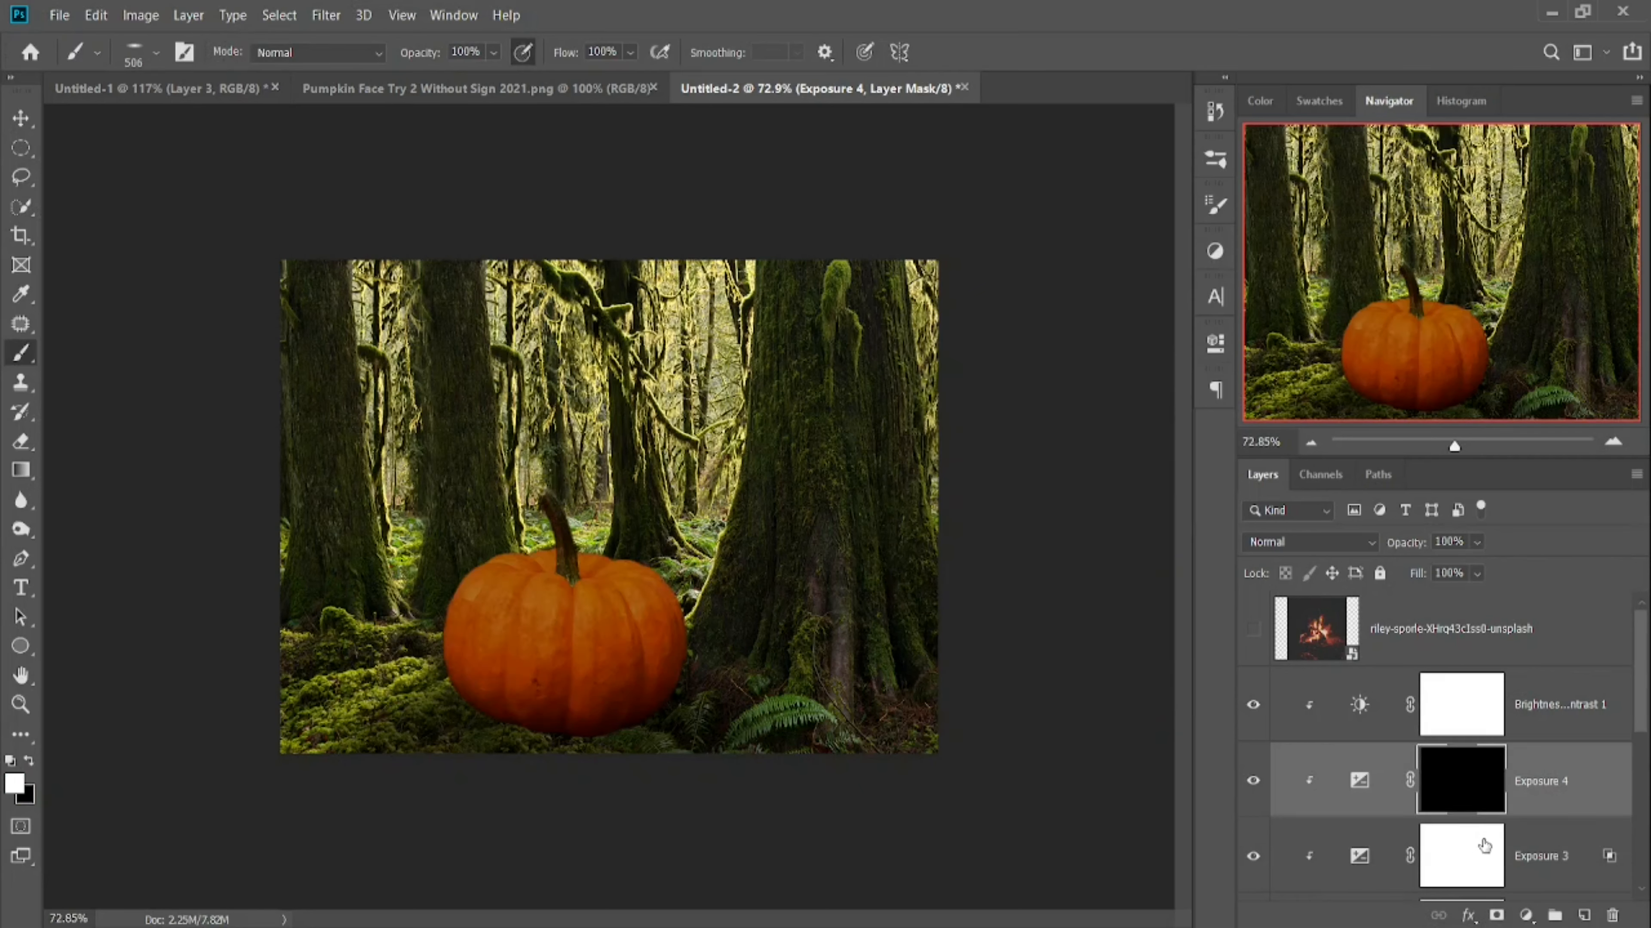
pyautogui.rightClick(941, 581)
pyautogui.rightClick(672, 558)
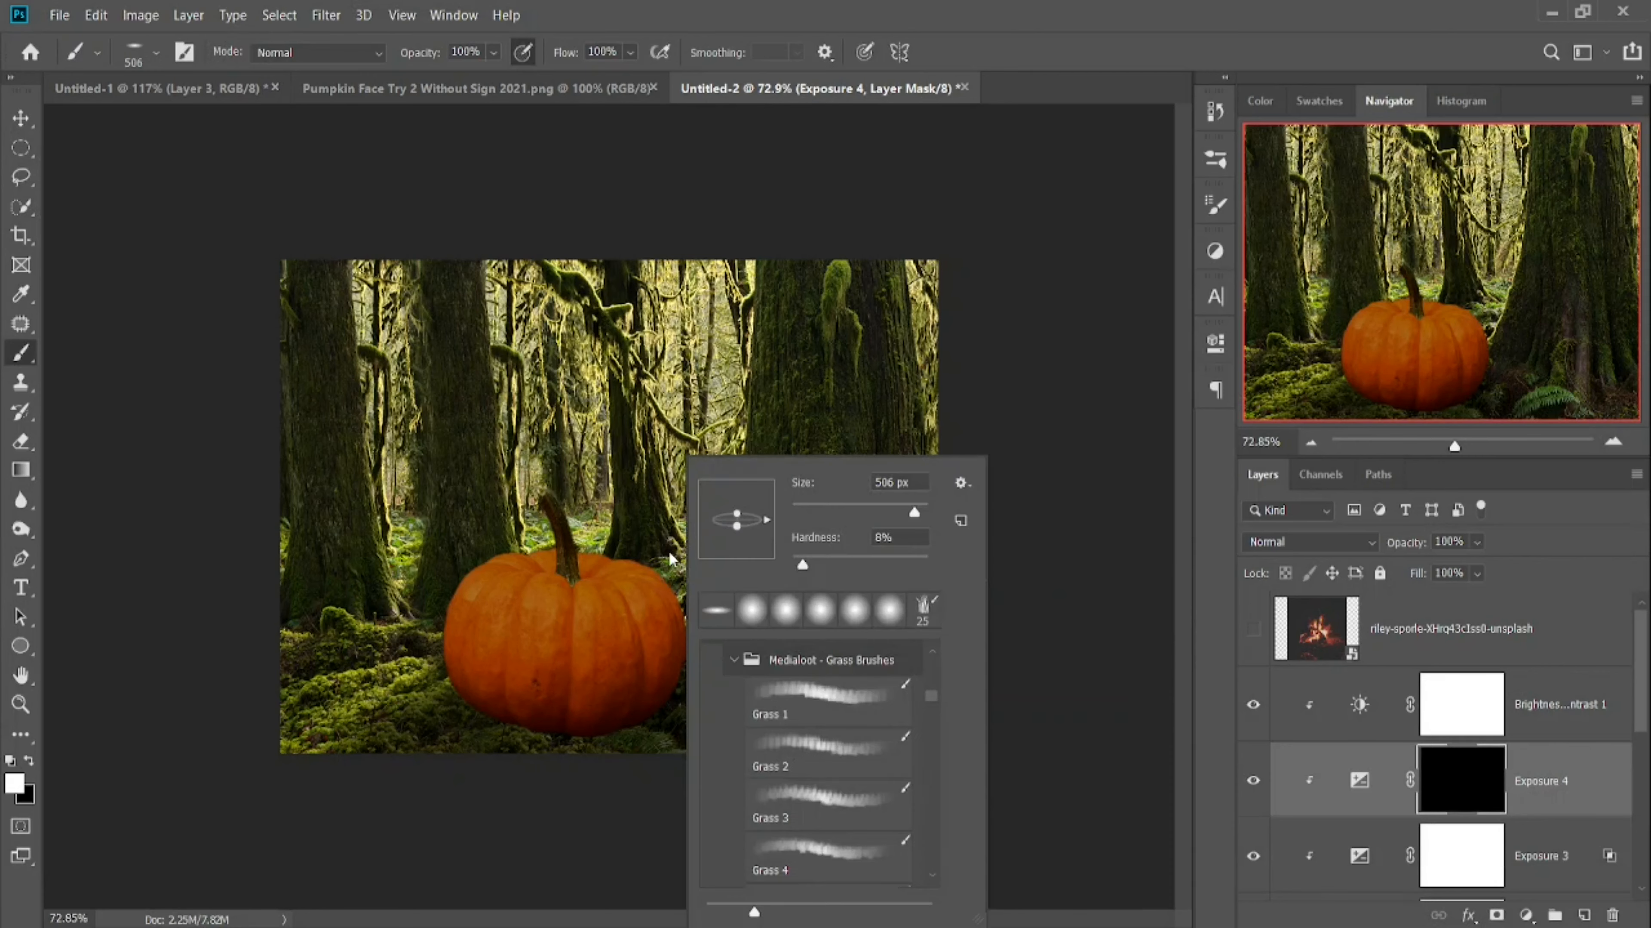
pyautogui.click(754, 611)
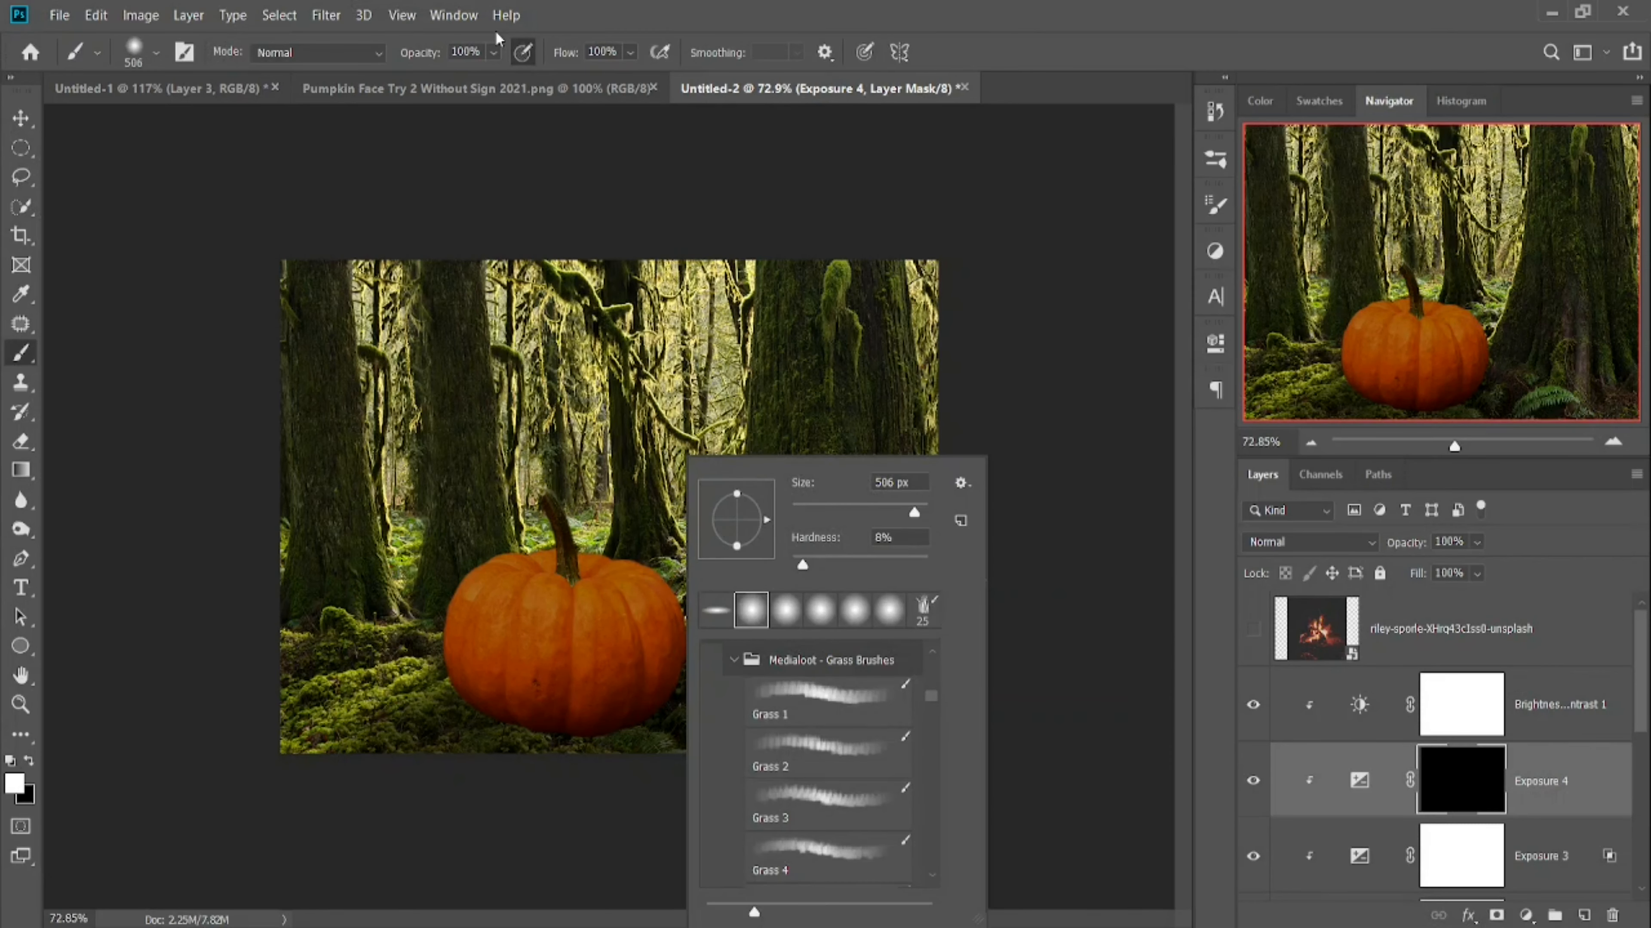
pyautogui.moveTo(565, 53); pyautogui.dragTo(563, 55)
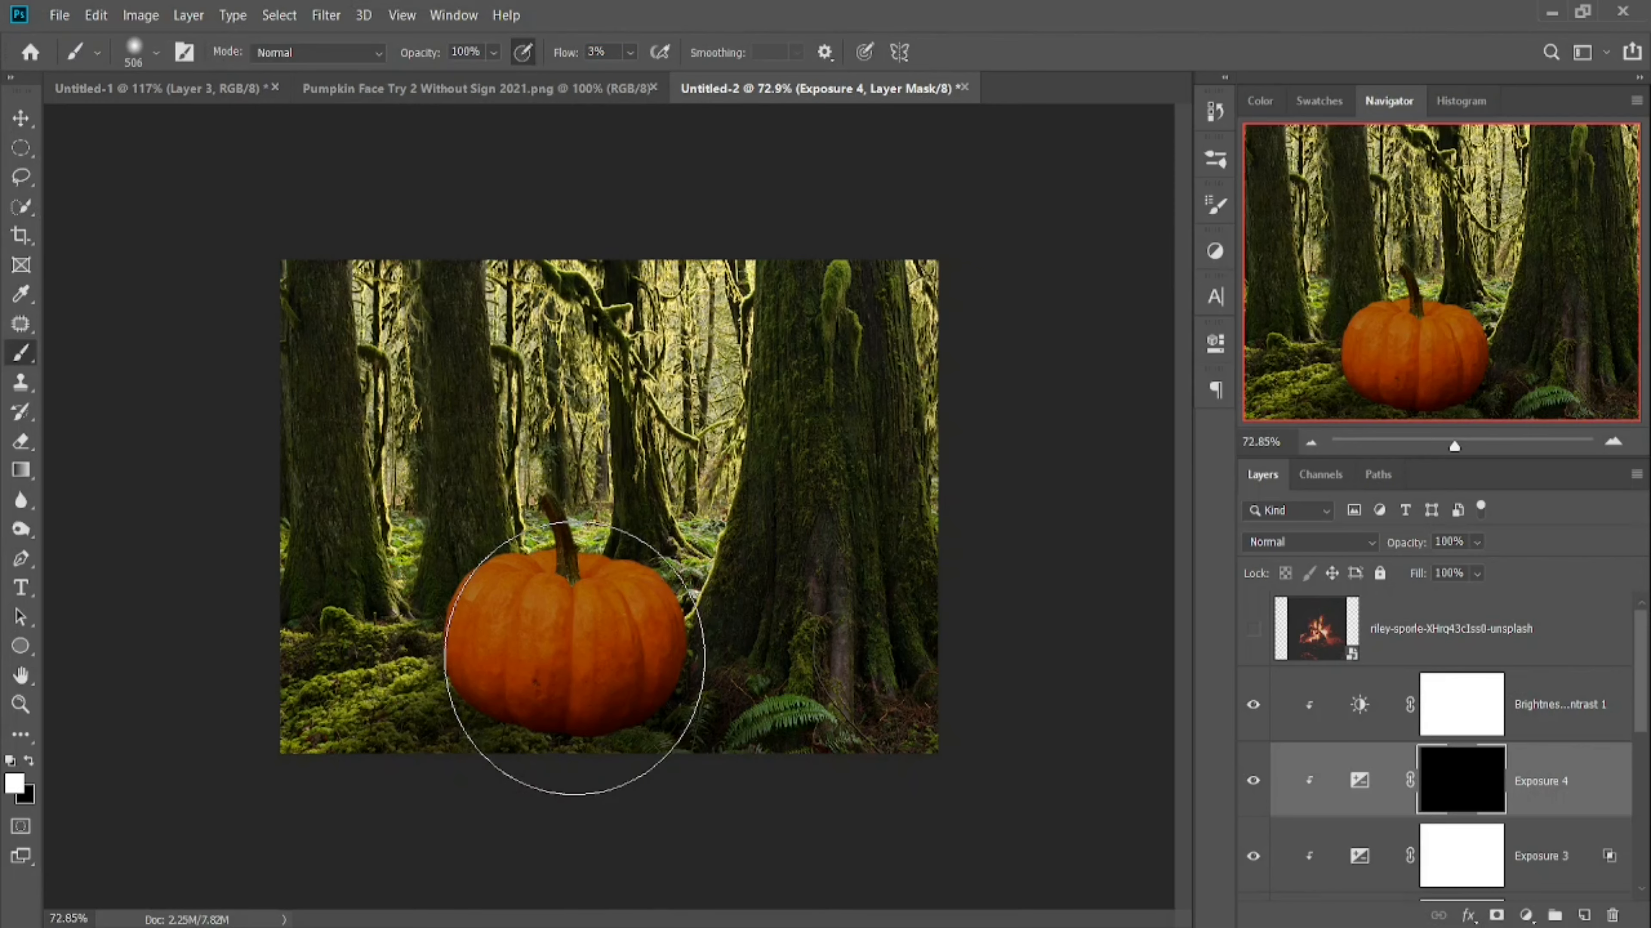
# - Paint white on the mask with a 115 px brush to darken the pumpkin's lower ribs and underside
pyautogui.scroll(5, 574, 659)
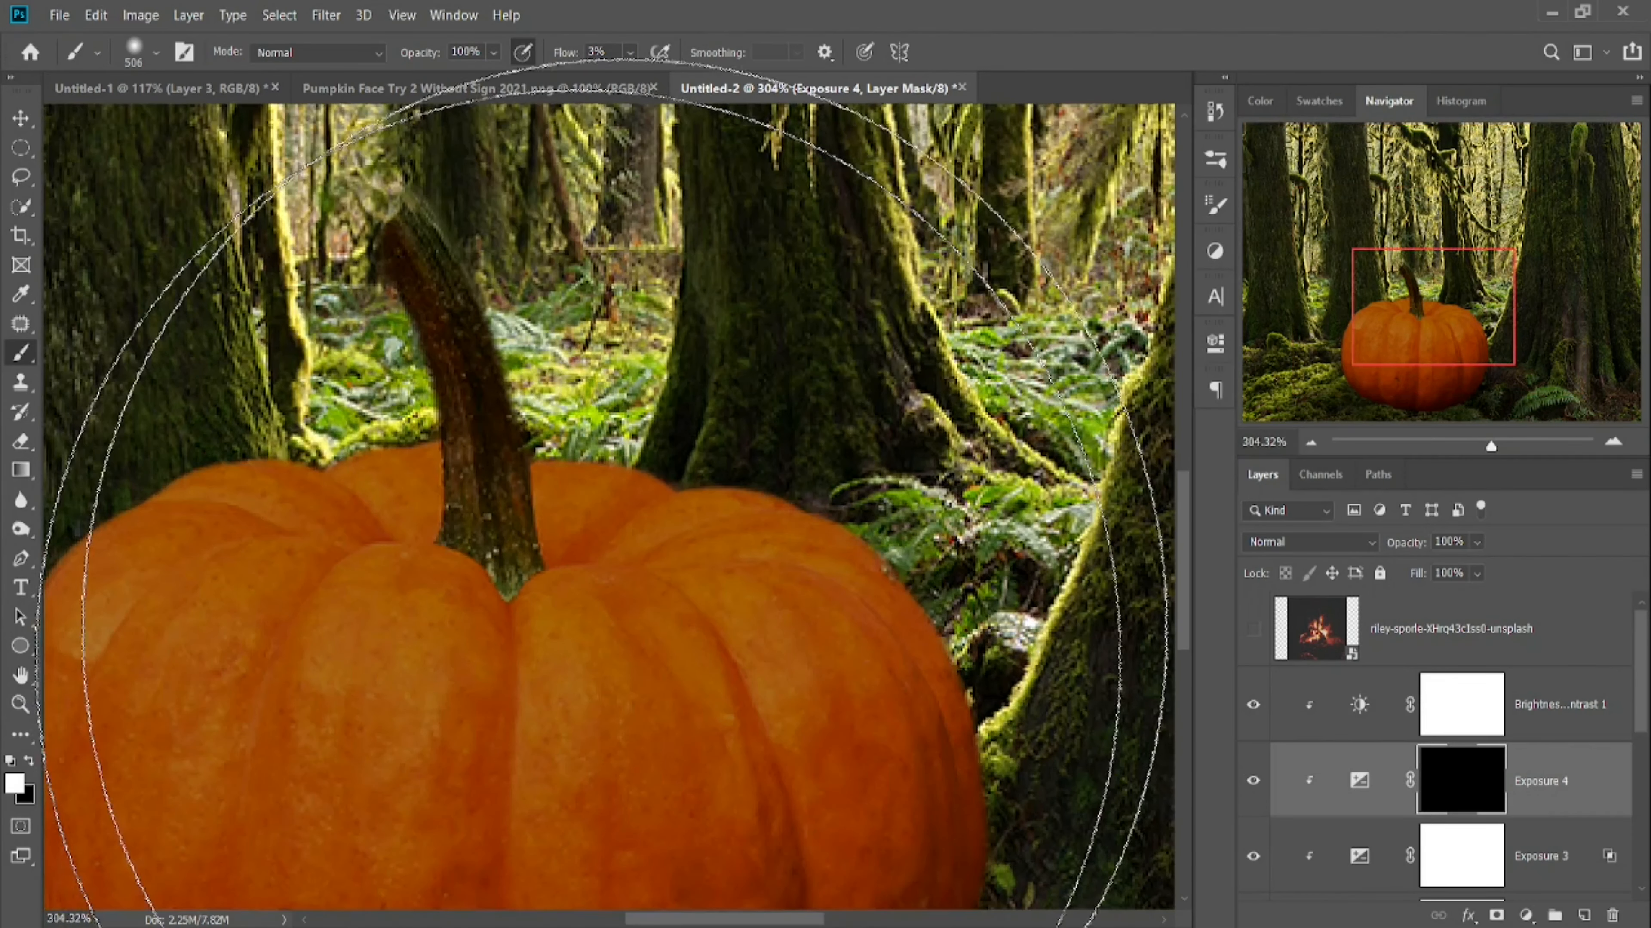
pyautogui.moveTo(615, 627); pyautogui.dragTo(690, 511)
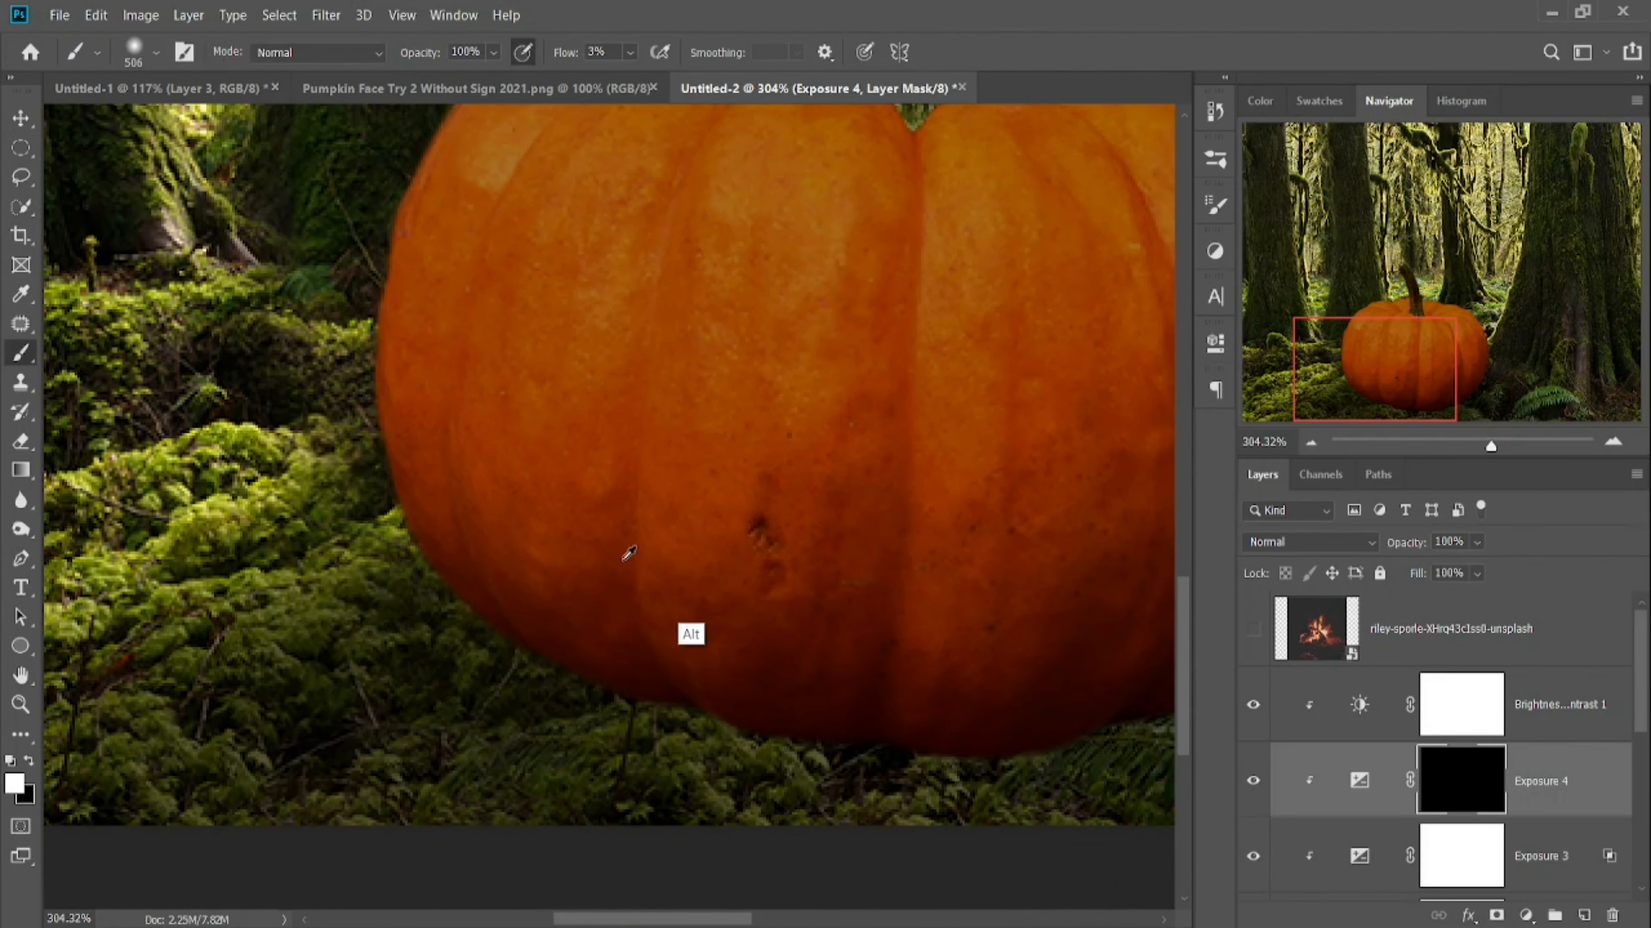
pyautogui.keyDown('alt'); pyautogui.rightClick(457, 689); pyautogui.keyUp('alt')
pyautogui.moveTo(455, 683)
pyautogui.mouseDown()
pyautogui.moveTo(150, 770)
pyautogui.moveTo(431, 573)
pyautogui.moveTo(454, 585)
pyautogui.mouseUp()
pyautogui.rightClick(730, 653)
pyautogui.moveTo(872, 494)
pyautogui.mouseDown()
pyautogui.moveTo(810, 556)
pyautogui.moveTo(512, 589)
pyautogui.moveTo(416, 579)
pyautogui.mouseUp()
pyautogui.moveTo(594, 499)
pyautogui.mouseDown()
pyautogui.moveTo(516, 583)
pyautogui.moveTo(403, 615)
pyautogui.mouseUp()
pyautogui.moveTo(582, 500)
pyautogui.mouseDown()
pyautogui.moveTo(615, 608)
pyautogui.moveTo(630, 601)
pyautogui.moveTo(620, 369)
pyautogui.moveTo(616, 608)
pyautogui.moveTo(807, 571)
pyautogui.moveTo(814, 656)
pyautogui.moveTo(895, 456)
pyautogui.moveTo(902, 369)
pyautogui.moveTo(859, 682)
pyautogui.moveTo(910, 523)
pyautogui.moveTo(933, 520)
pyautogui.moveTo(649, 527)
pyautogui.moveTo(649, 557)
pyautogui.moveTo(552, 517)
pyautogui.mouseUp()
pyautogui.moveTo(562, 829)
pyautogui.mouseDown()
pyautogui.moveTo(700, 782)
pyautogui.moveTo(829, 534)
pyautogui.moveTo(829, 689)
pyautogui.moveTo(792, 742)
pyautogui.moveTo(855, 663)
pyautogui.moveTo(899, 524)
pyautogui.moveTo(953, 461)
pyautogui.moveTo(797, 732)
pyautogui.mouseUp()
pyautogui.moveTo(645, 833); pyautogui.dragTo(781, 579)
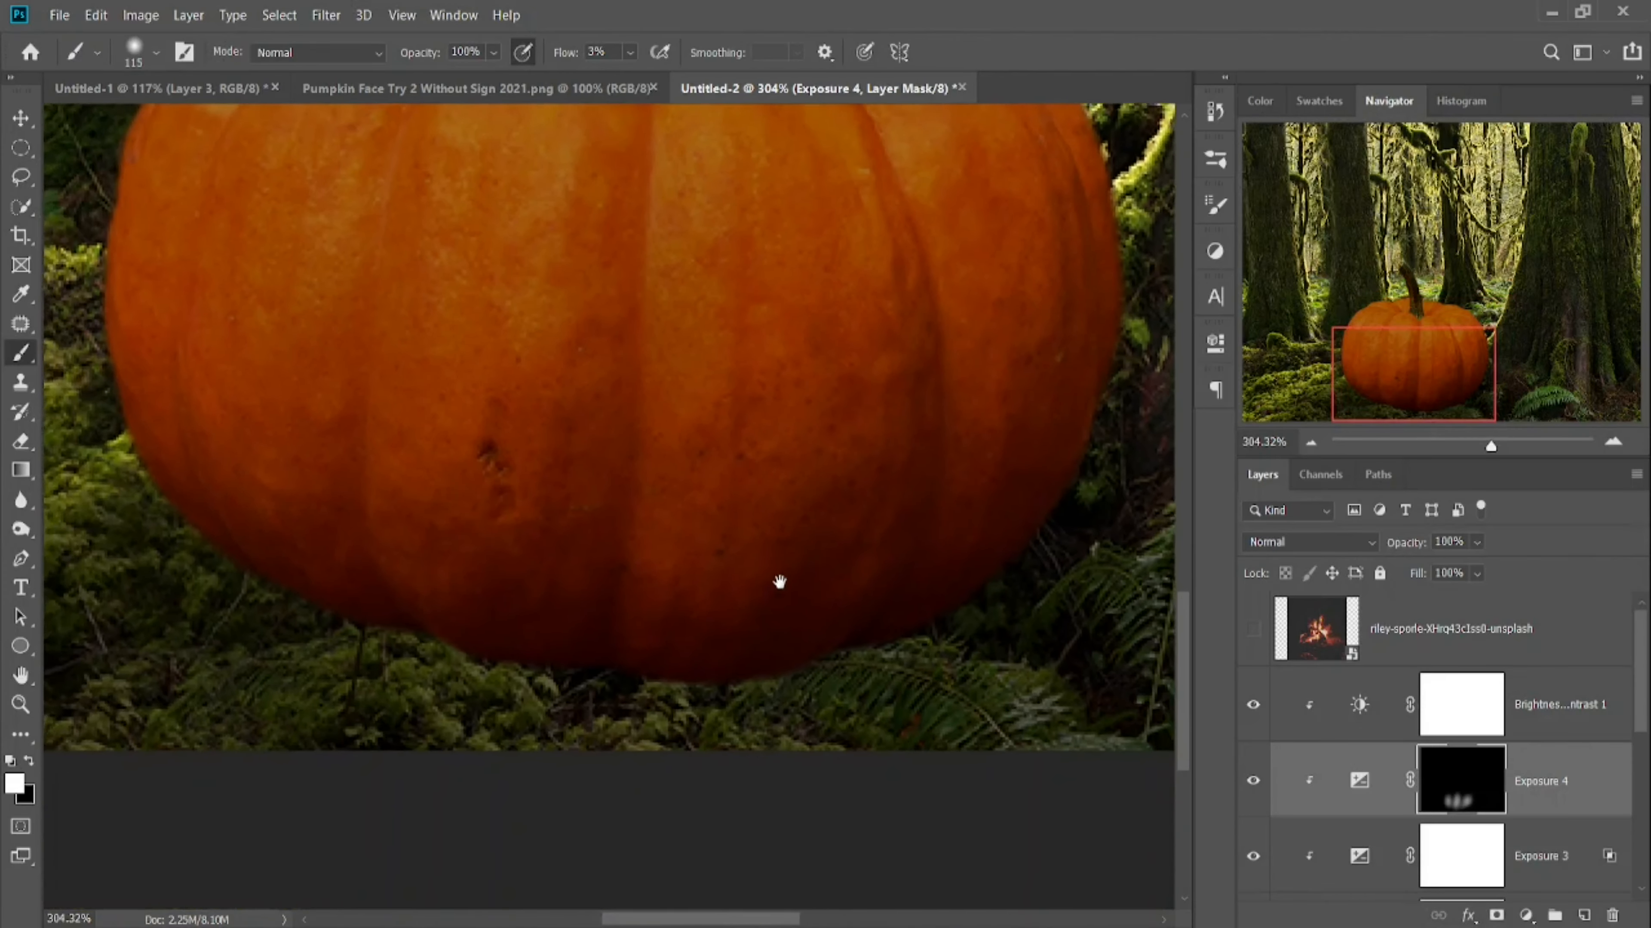
pyautogui.moveTo(348, 632)
pyautogui.mouseDown()
pyautogui.moveTo(710, 636)
pyautogui.moveTo(441, 659)
pyautogui.moveTo(291, 636)
pyautogui.moveTo(576, 650)
pyautogui.mouseUp()
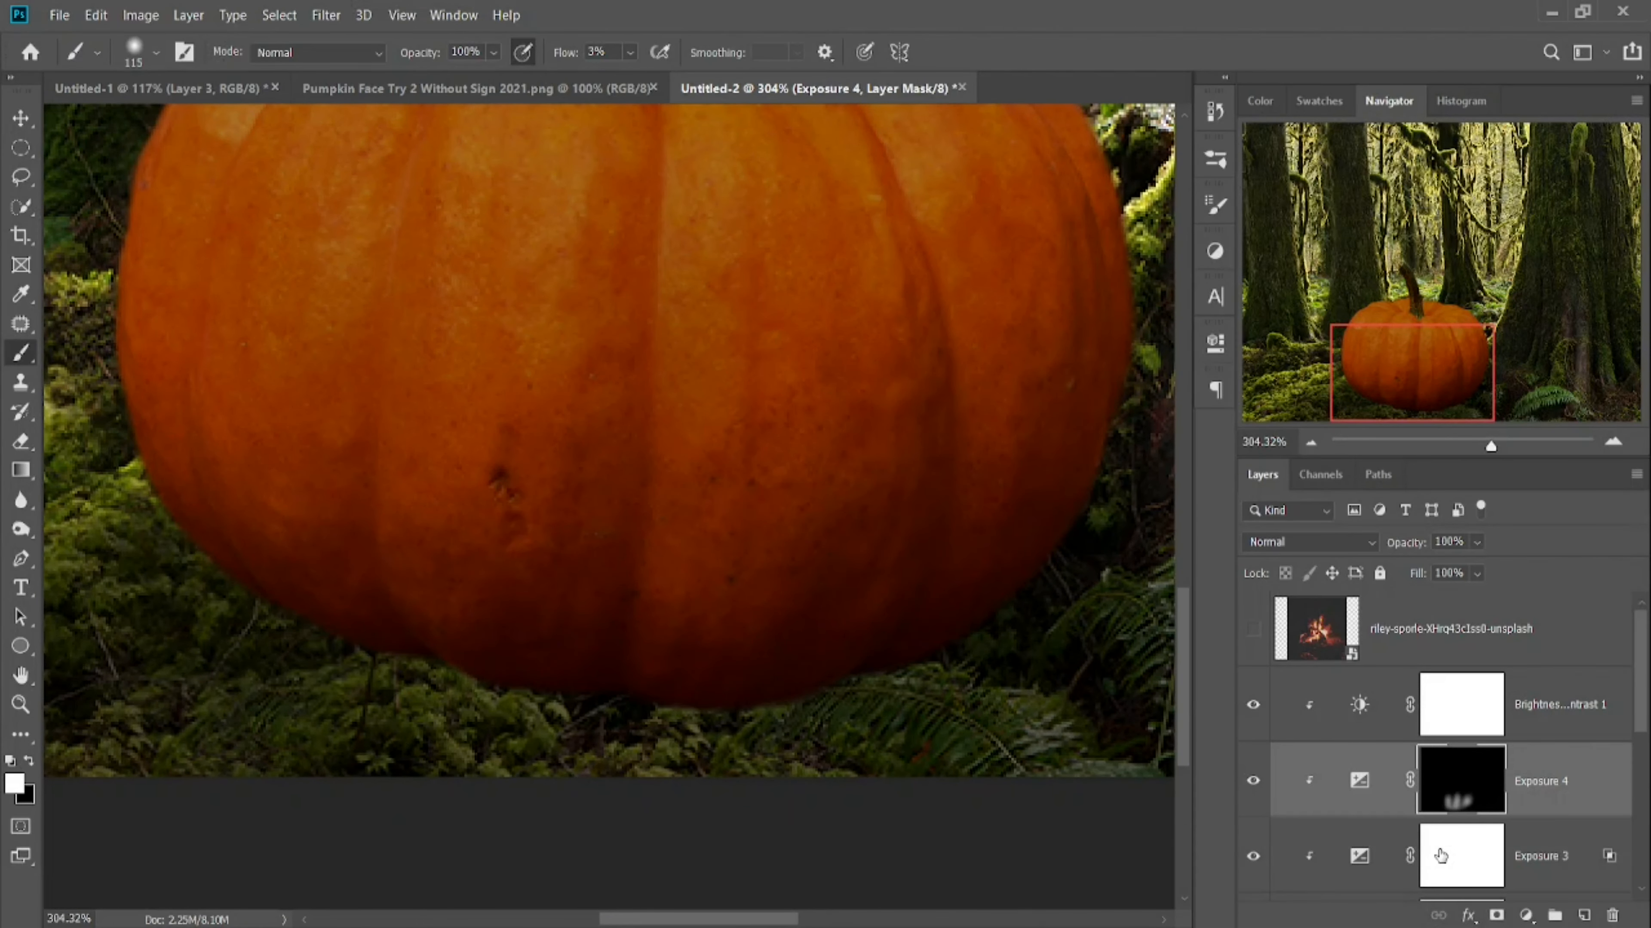
# - Add an unclipped Exposure adjustment above the masked one and set its exposure to -1.44
pyautogui.click(1526, 917)
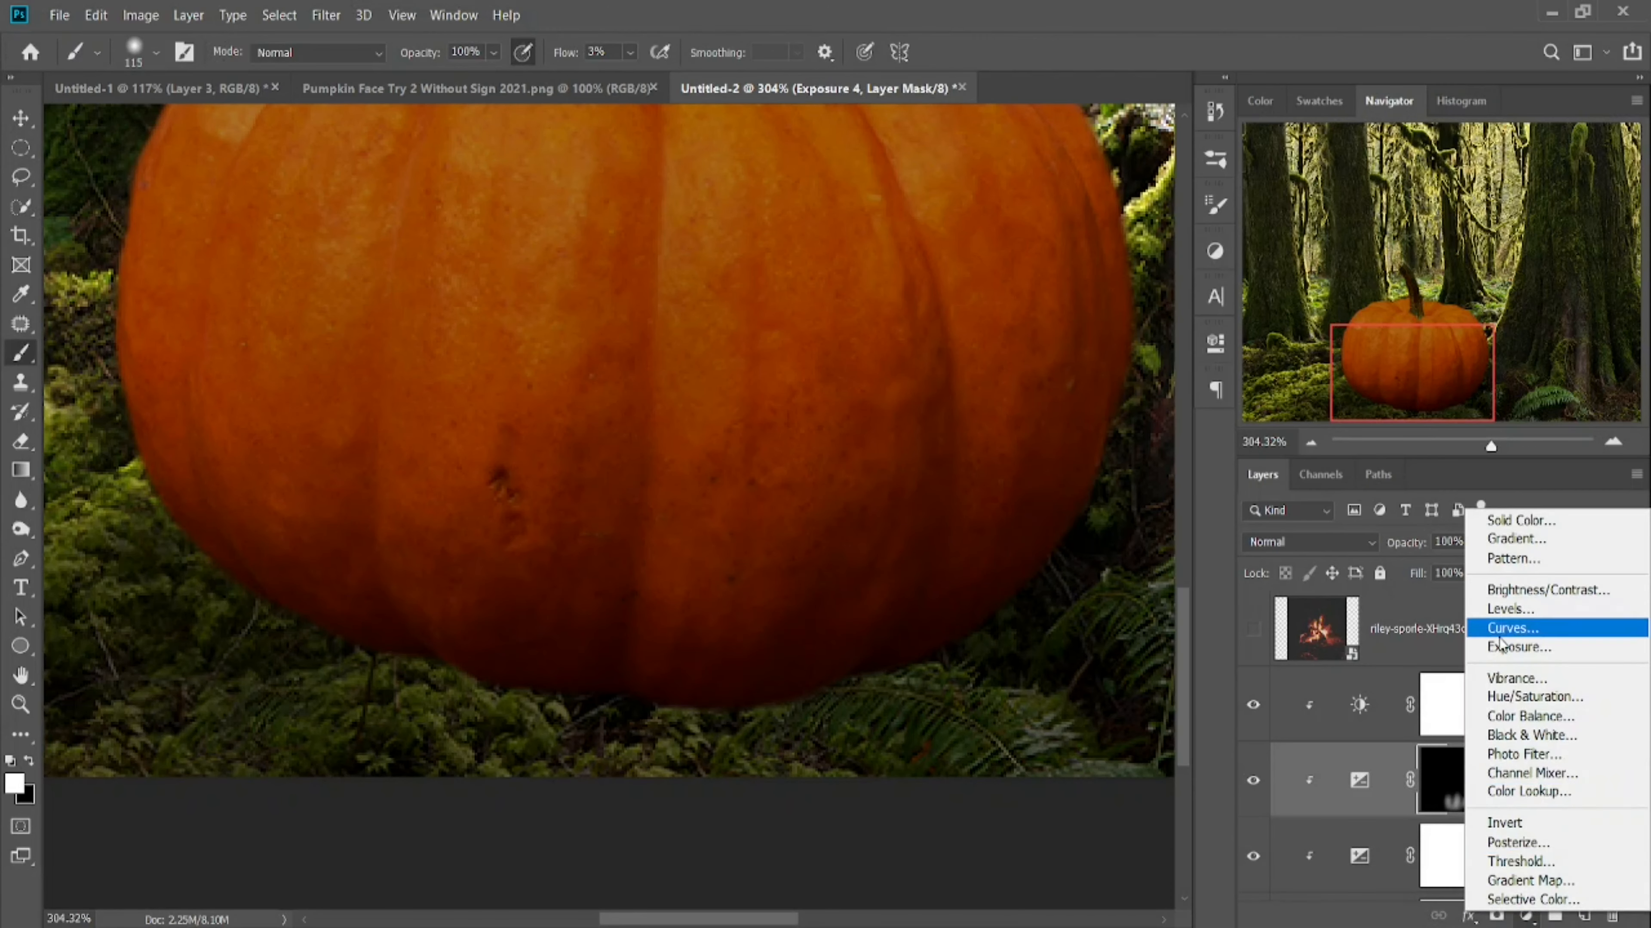
pyautogui.click(1518, 647)
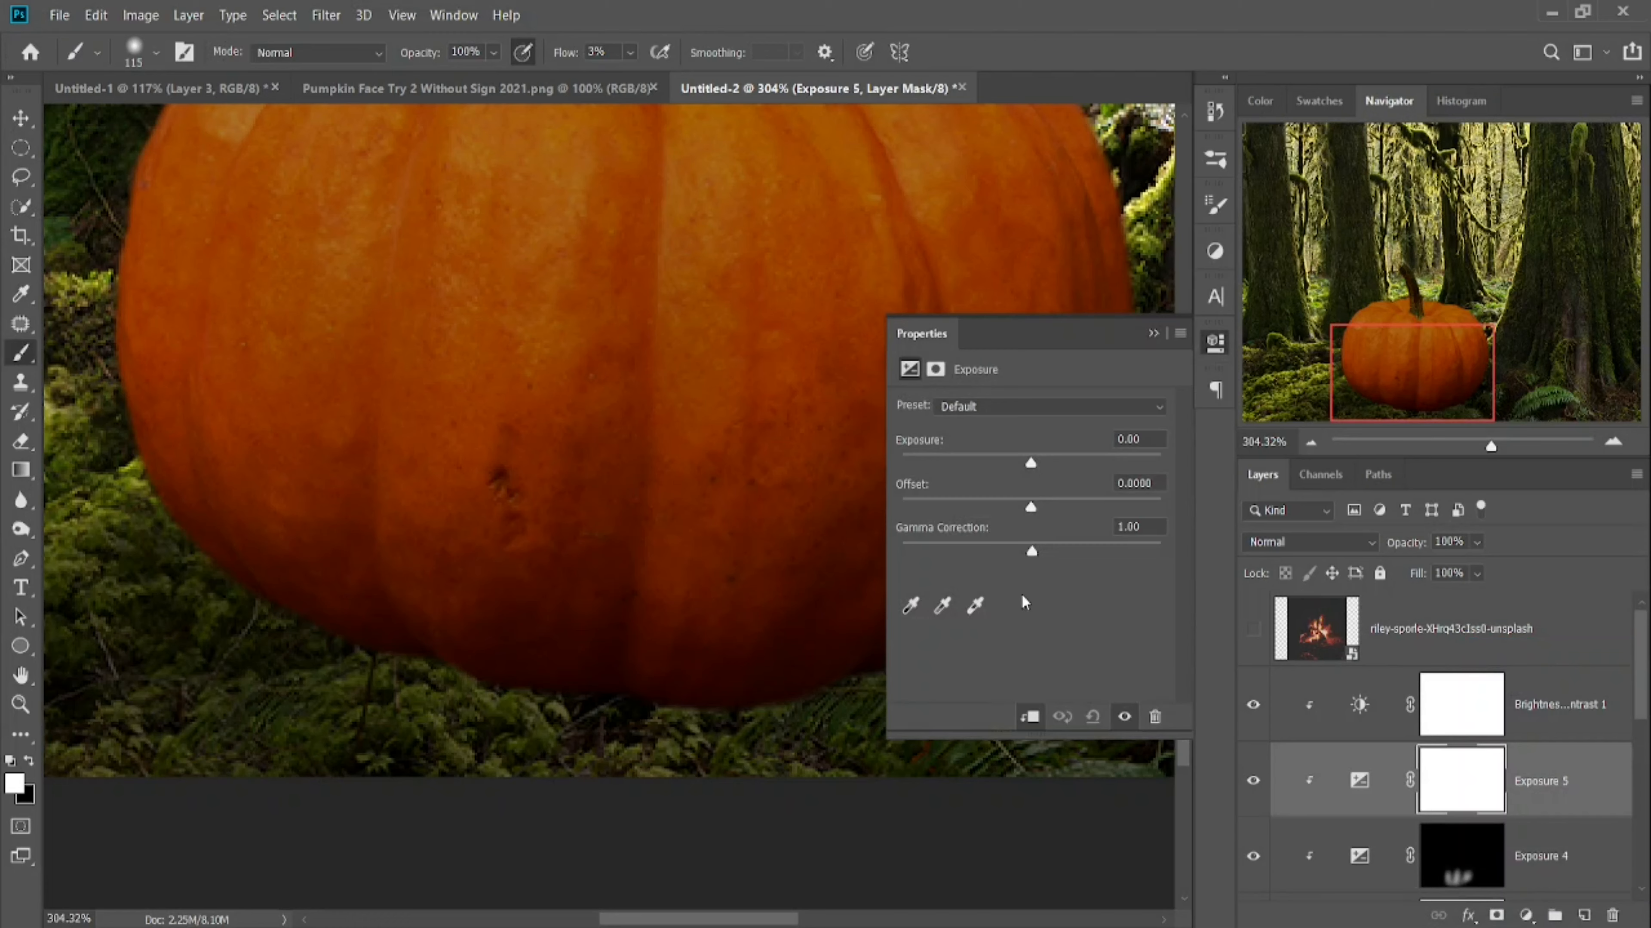
pyautogui.click(1028, 717)
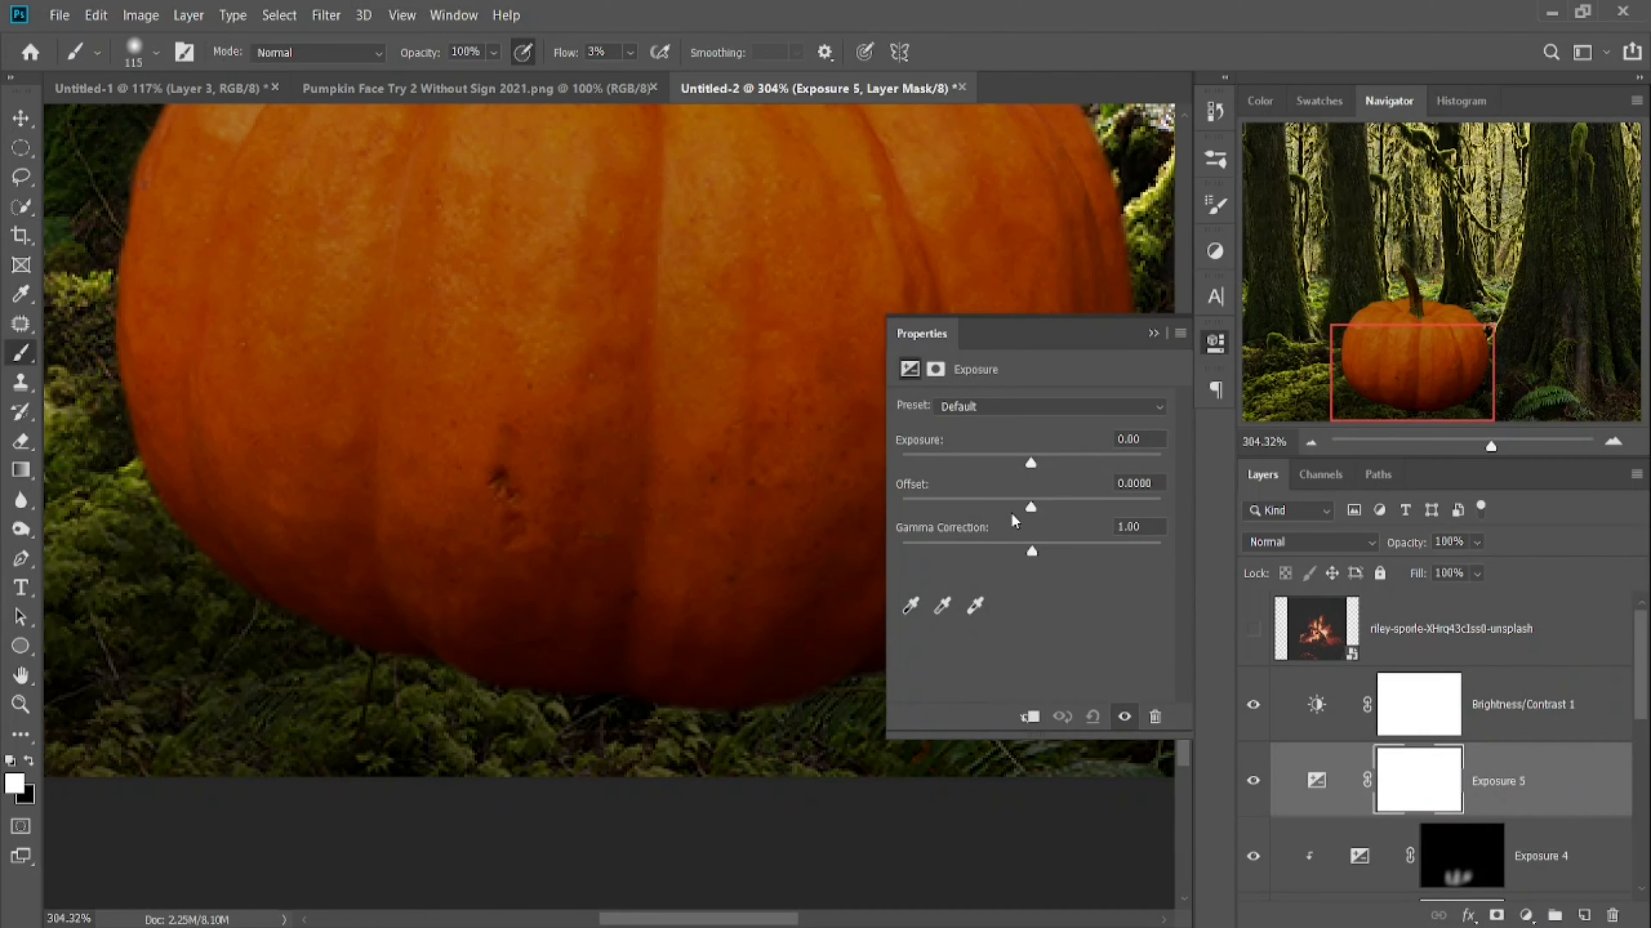
pyautogui.moveTo(1032, 462); pyautogui.dragTo(1003, 462)
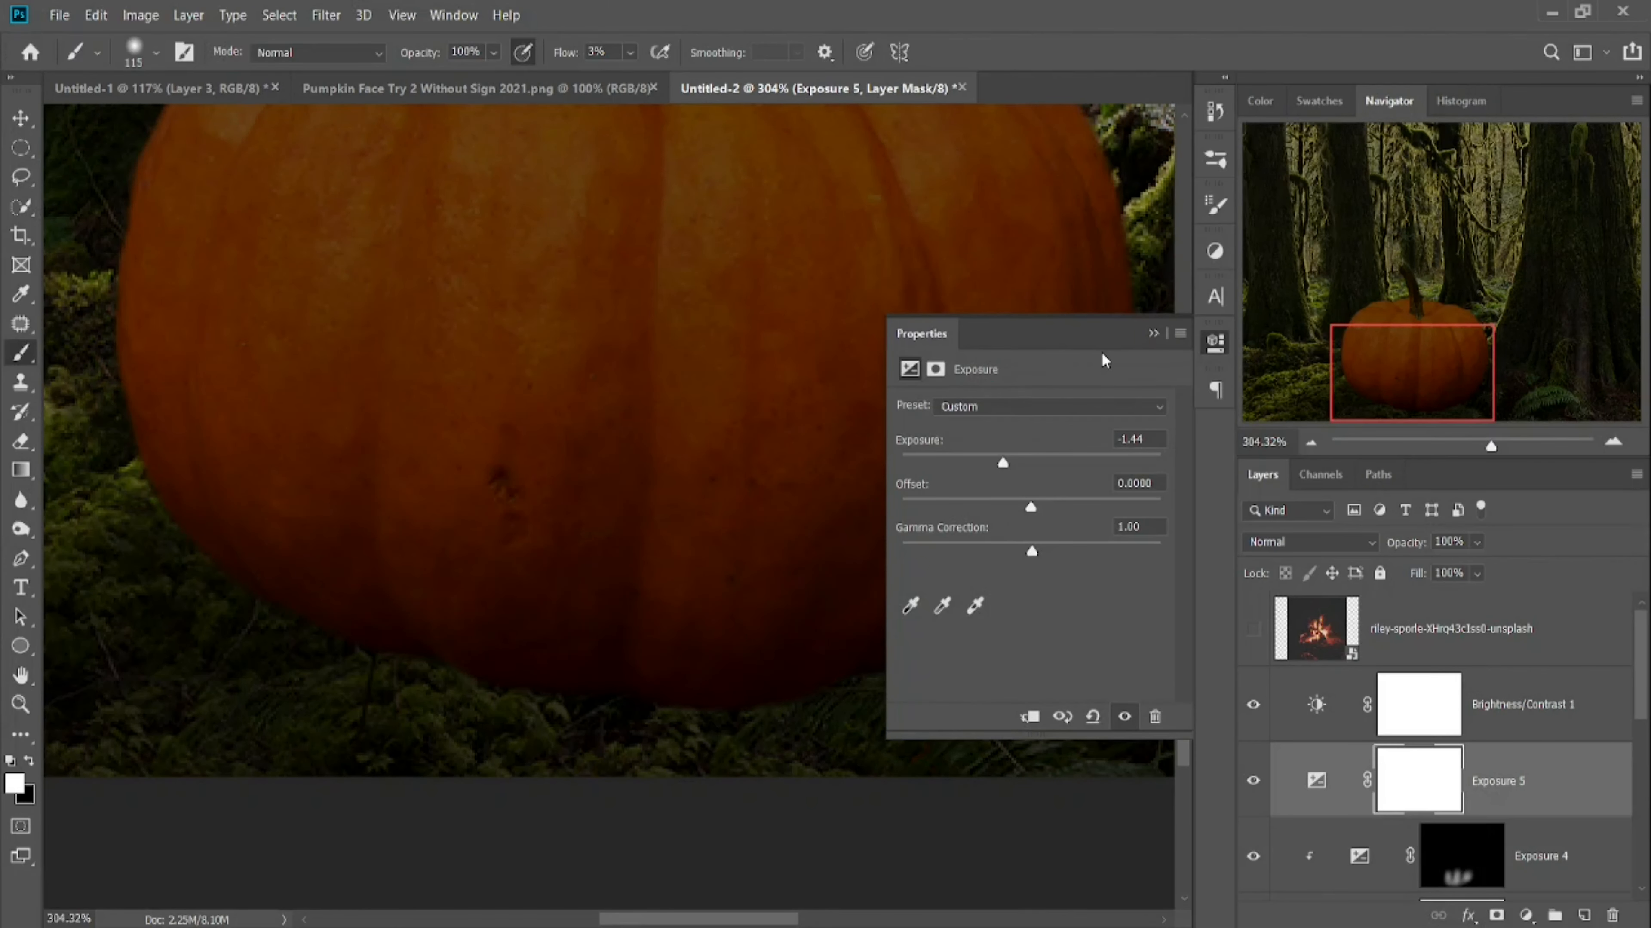
pyautogui.click(1153, 334)
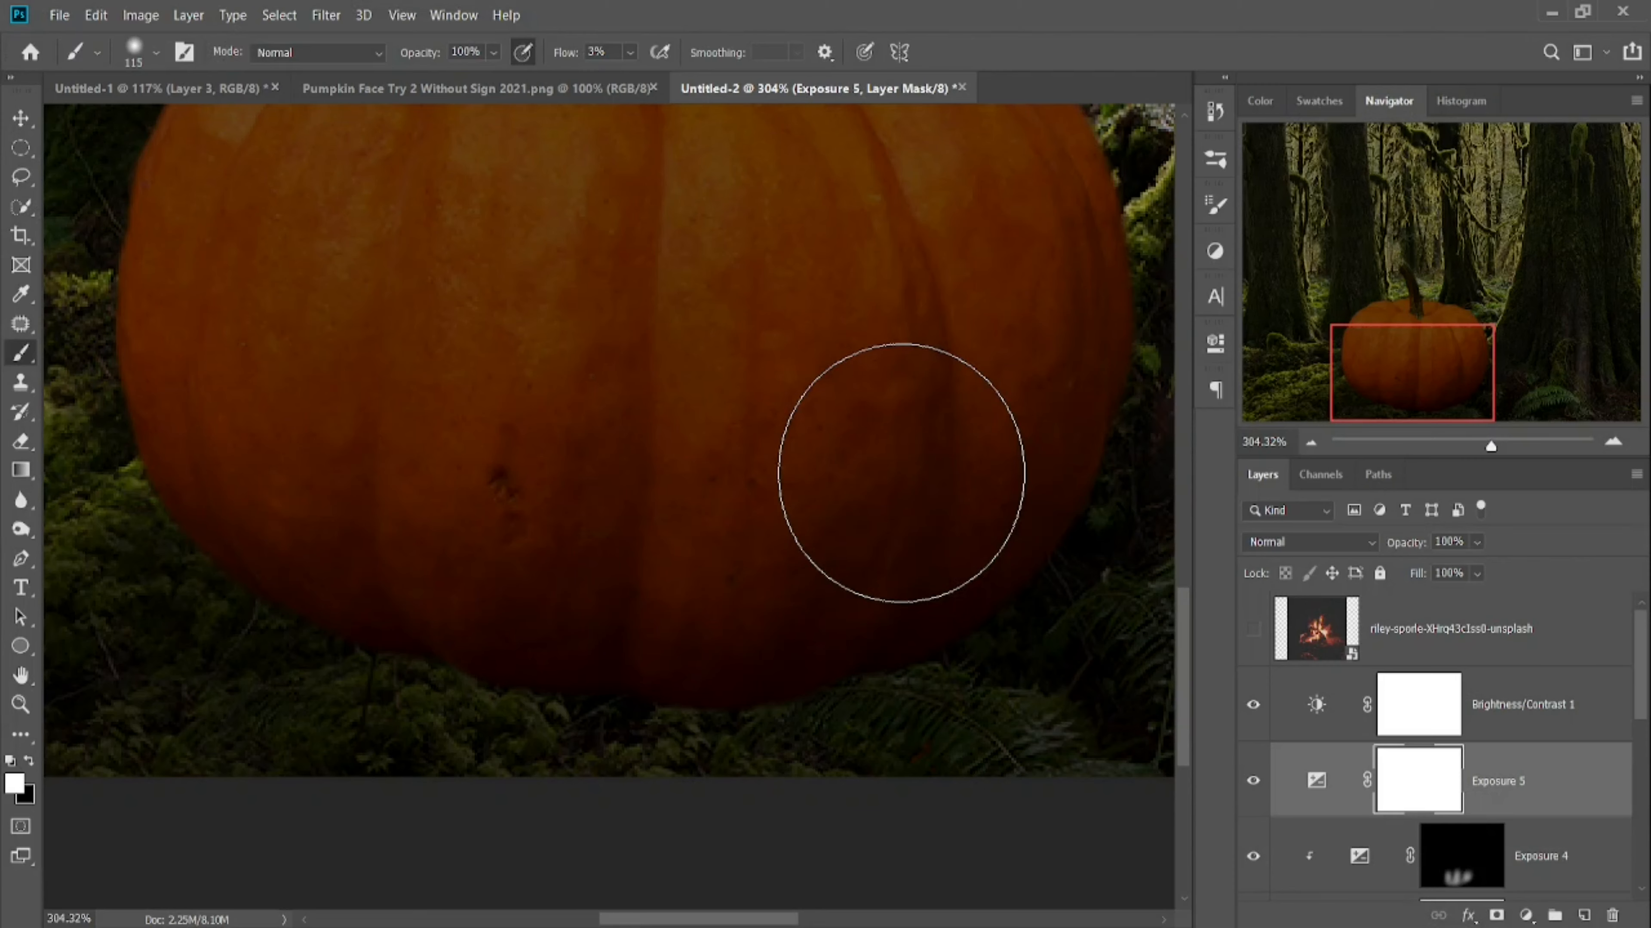
# - Invert the new Exposure layer's mask to black, and move Brightness/Contrast beneath it, clipped to the pumpkin again
pyautogui.hotkey('ctrl', 'i')
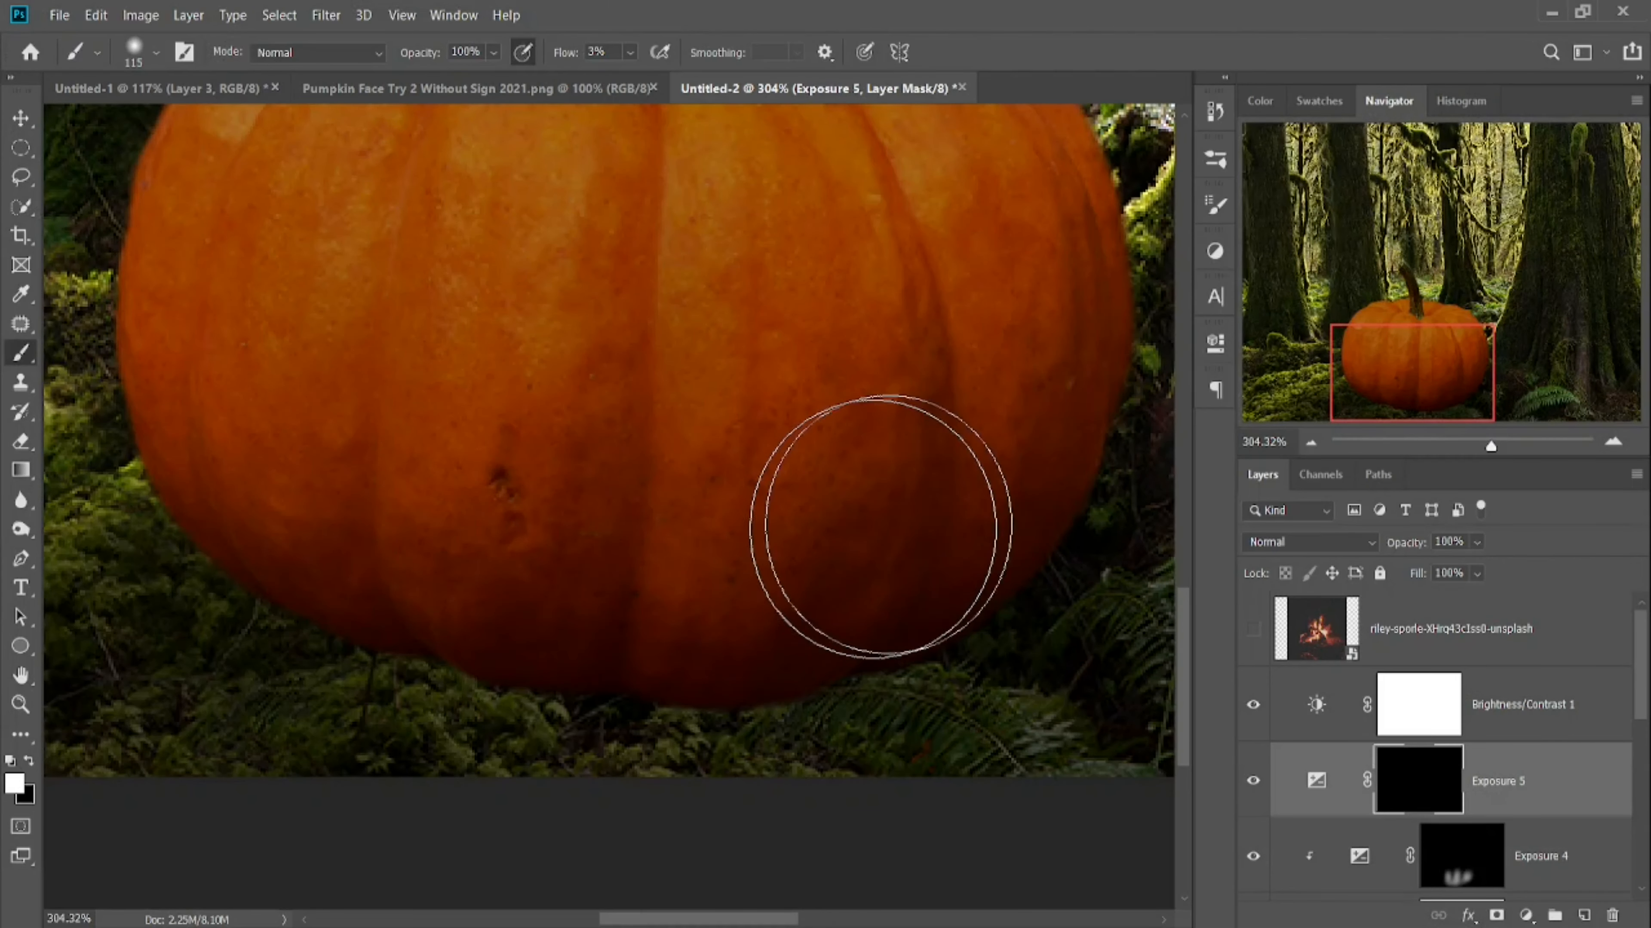
pyautogui.moveTo(1509, 698); pyautogui.dragTo(1519, 805)
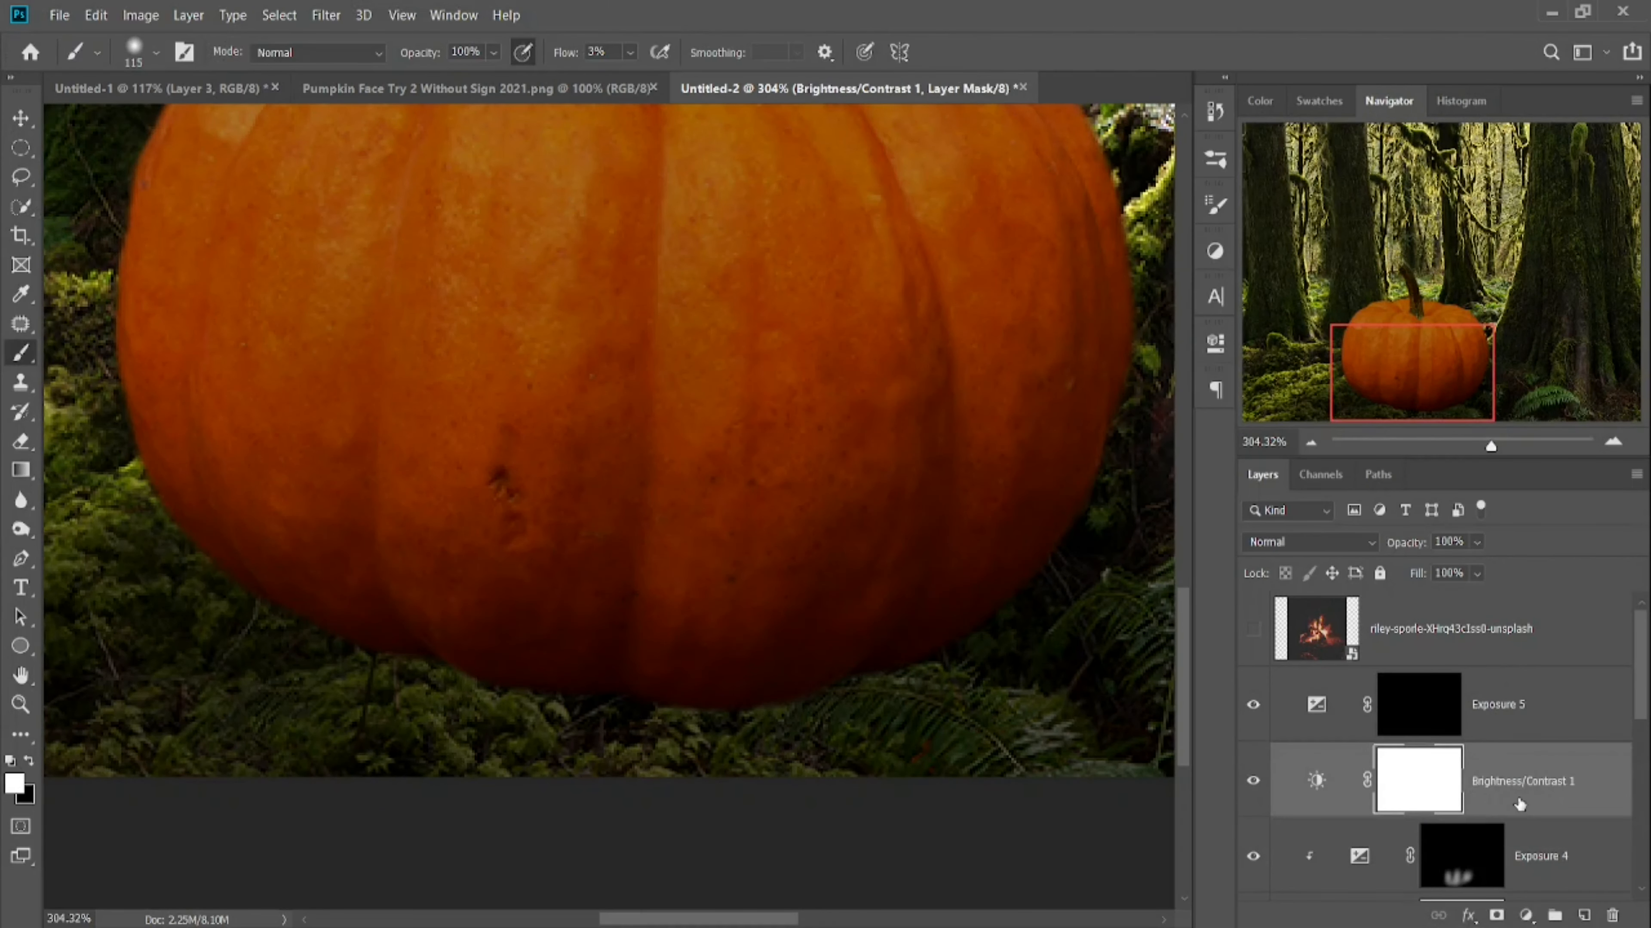
pyautogui.keyDown('alt'); pyautogui.click(1508, 812); pyautogui.keyUp('alt')
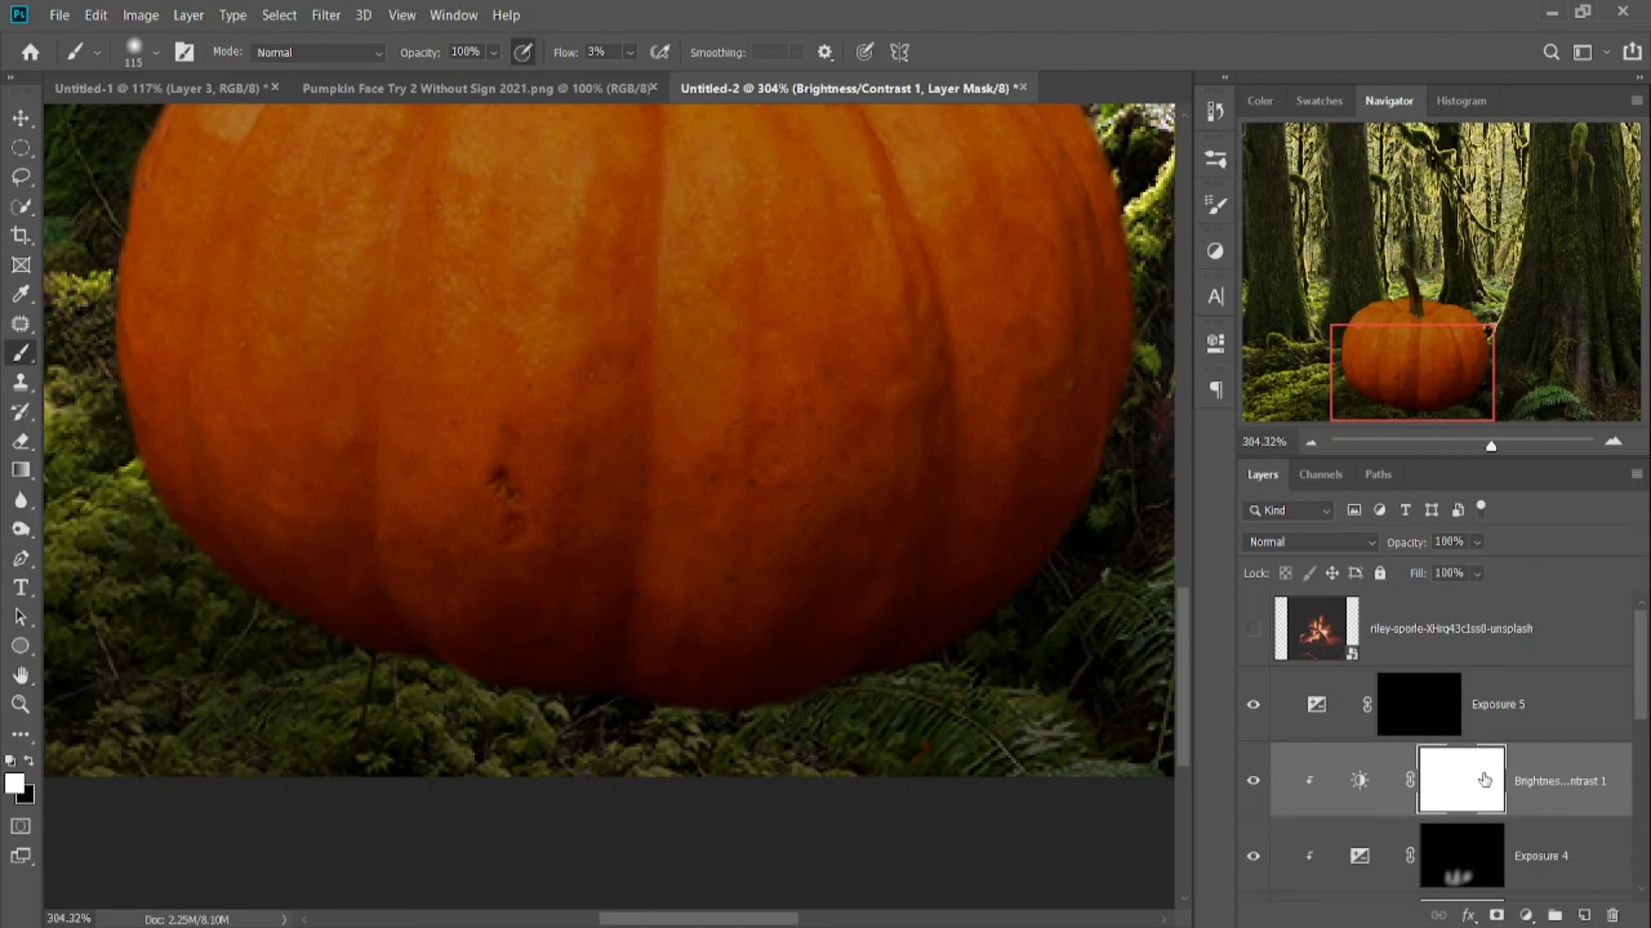
# - Paint white on the unclipped Exposure layer's mask at 10% flow, darkening where the pumpkin's bottom edge meets the moss
pyautogui.click(1430, 713)
pyautogui.moveTo(799, 577)
pyautogui.mouseDown()
pyautogui.moveTo(634, 652)
pyautogui.moveTo(689, 676)
pyautogui.mouseUp()
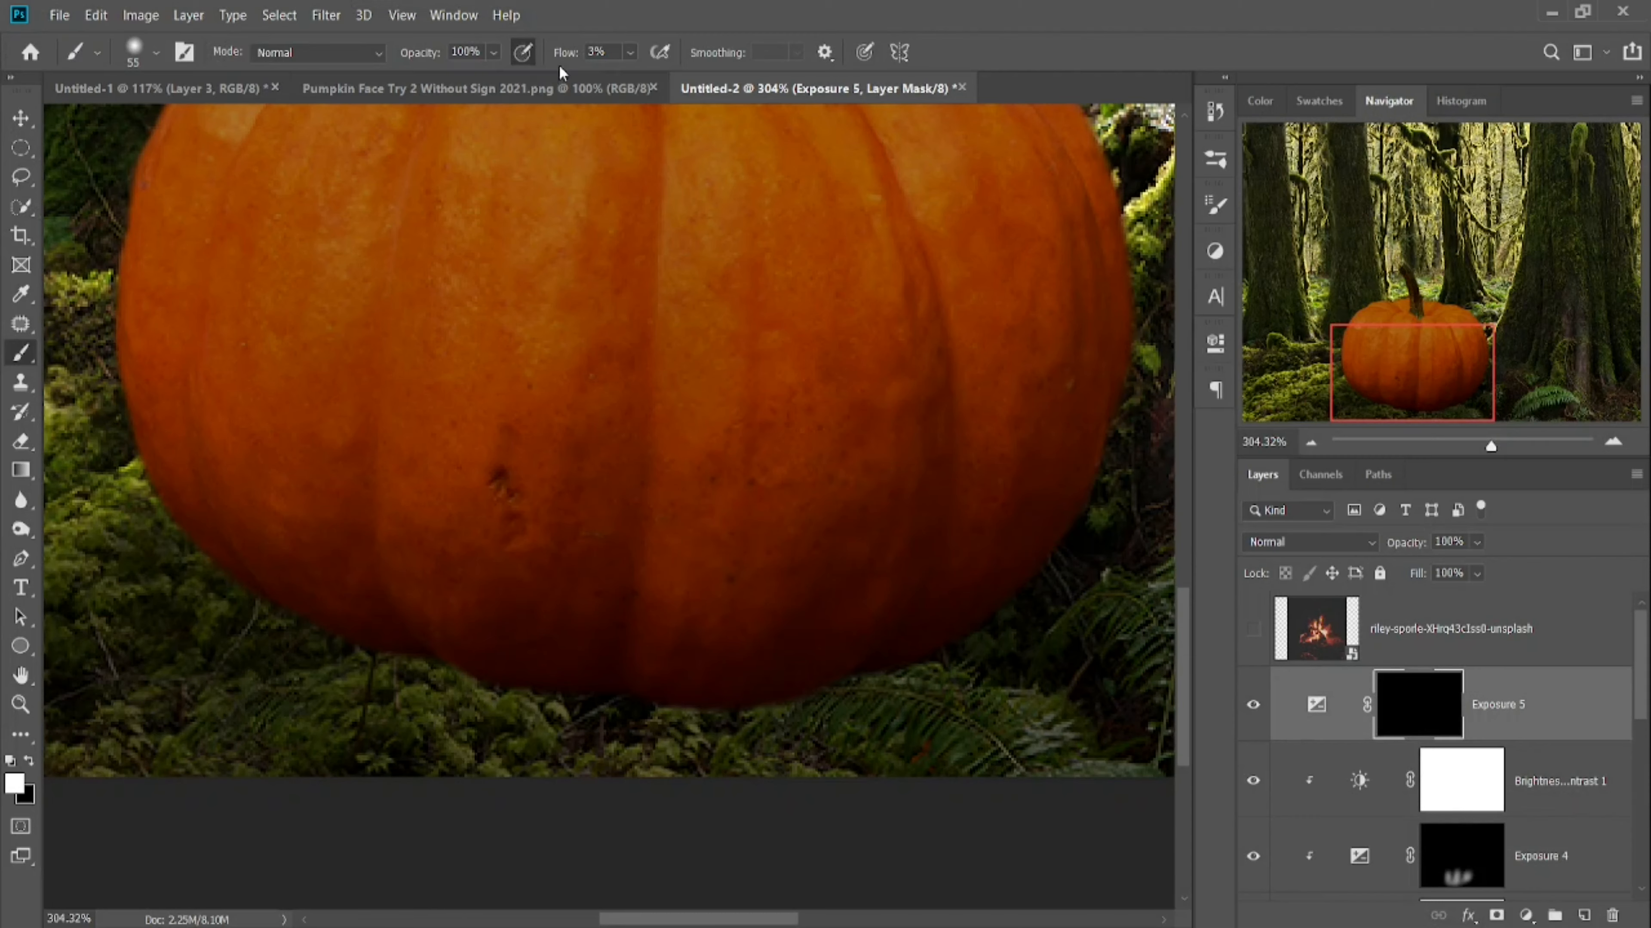
pyautogui.click(605, 43)
pyautogui.moveTo(272, 616); pyautogui.dragTo(351, 615)
pyautogui.moveTo(240, 564)
pyautogui.mouseDown()
pyautogui.moveTo(569, 685)
pyautogui.moveTo(651, 684)
pyautogui.moveTo(200, 540)
pyautogui.moveTo(614, 656)
pyautogui.moveTo(342, 622)
pyautogui.moveTo(484, 662)
pyautogui.moveTo(216, 548)
pyautogui.moveTo(619, 654)
pyautogui.moveTo(779, 662)
pyautogui.moveTo(738, 685)
pyautogui.moveTo(832, 624)
pyautogui.moveTo(936, 617)
pyautogui.moveTo(824, 706)
pyautogui.moveTo(964, 659)
pyautogui.moveTo(697, 726)
pyautogui.mouseUp()
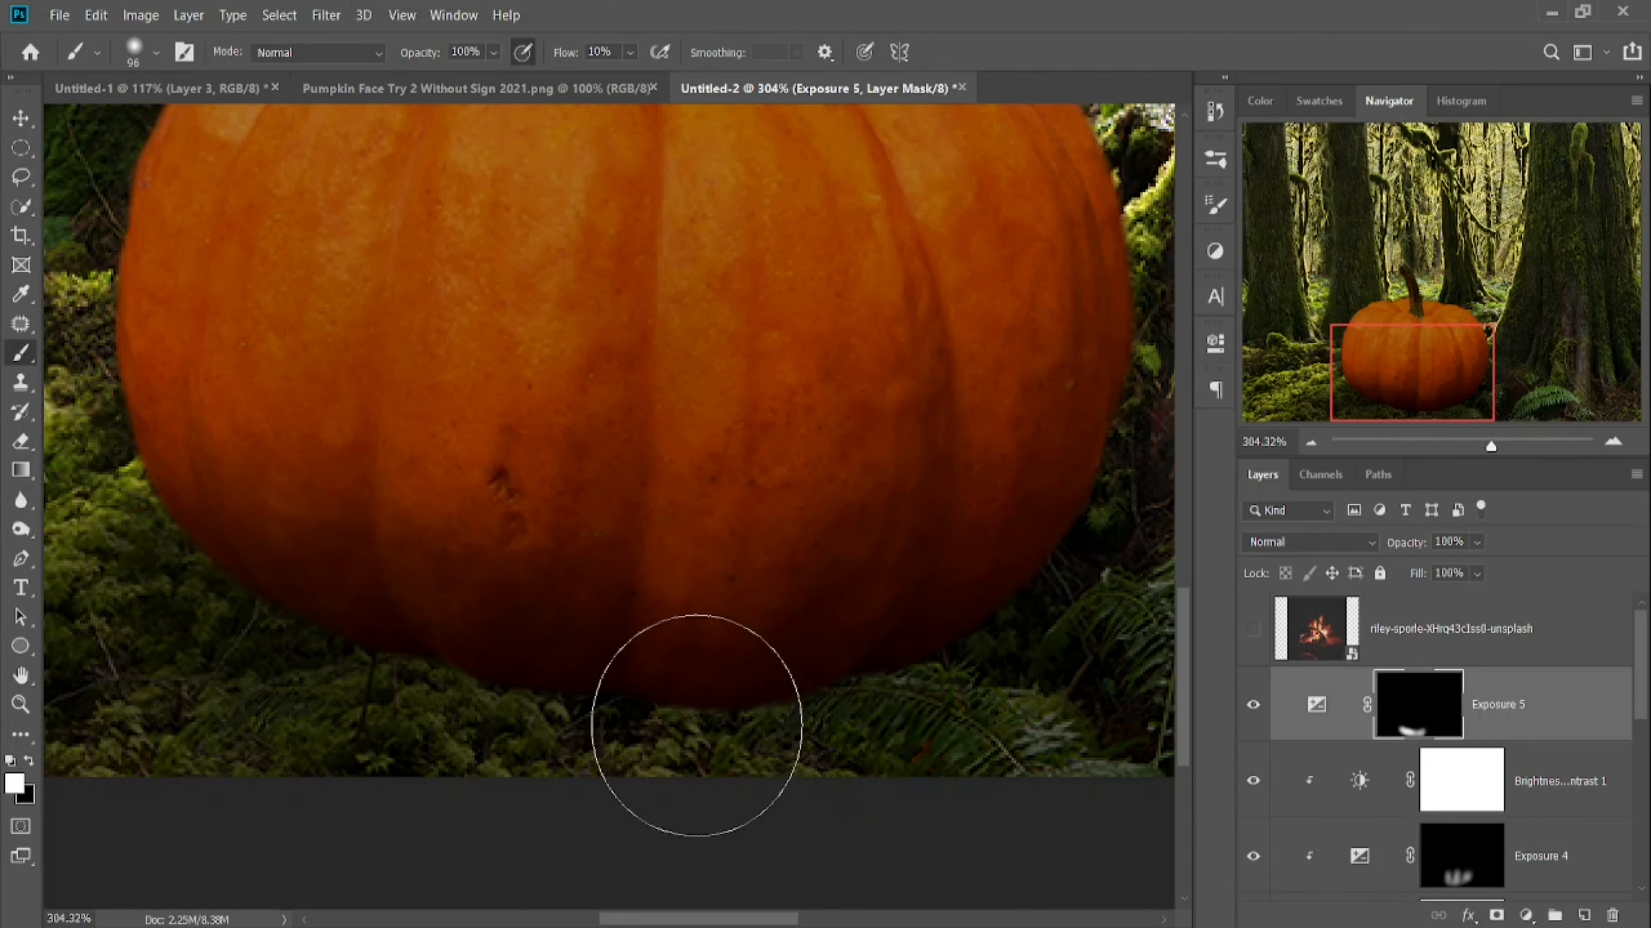
pyautogui.moveTo(563, 720)
pyautogui.mouseDown()
pyautogui.moveTo(688, 717)
pyautogui.moveTo(700, 678)
pyautogui.mouseUp()
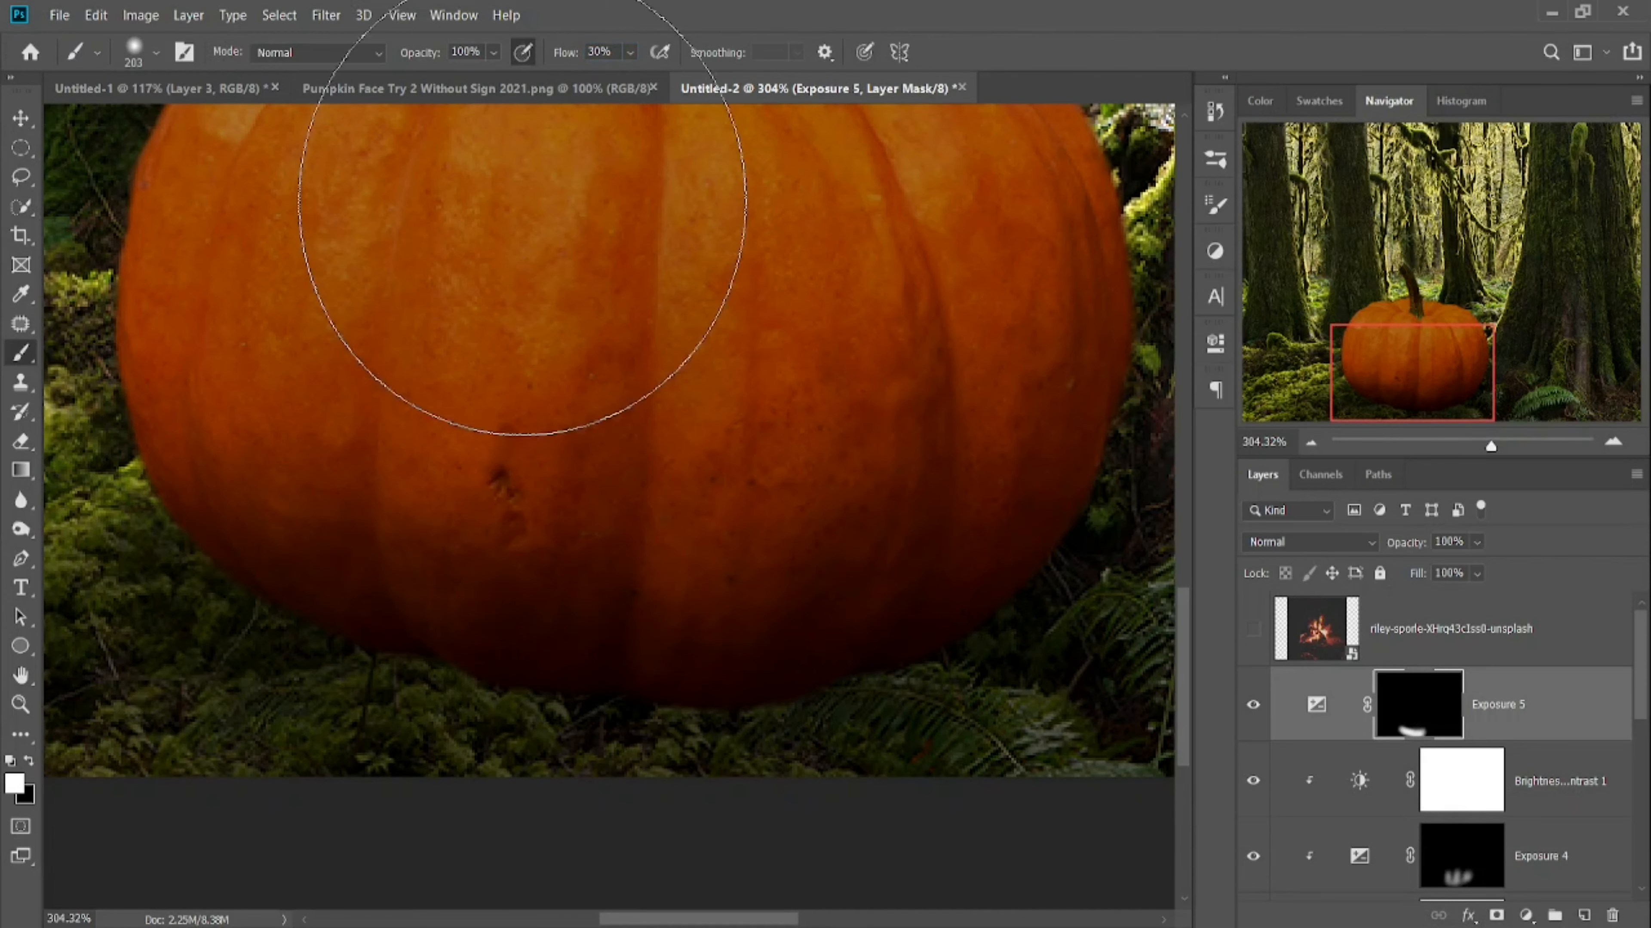
# - Deepen the contact shadow under the pumpkin by painting broad mask strokes with a 283 px brush at 30% flow
pyautogui.moveTo(627, 614)
pyautogui.mouseDown()
pyautogui.moveTo(464, 631)
pyautogui.moveTo(536, 666)
pyautogui.mouseUp()
pyautogui.moveTo(652, 754)
pyautogui.mouseDown()
pyautogui.moveTo(428, 673)
pyautogui.moveTo(218, 638)
pyautogui.moveTo(291, 678)
pyautogui.moveTo(902, 702)
pyautogui.moveTo(741, 783)
pyautogui.mouseUp()
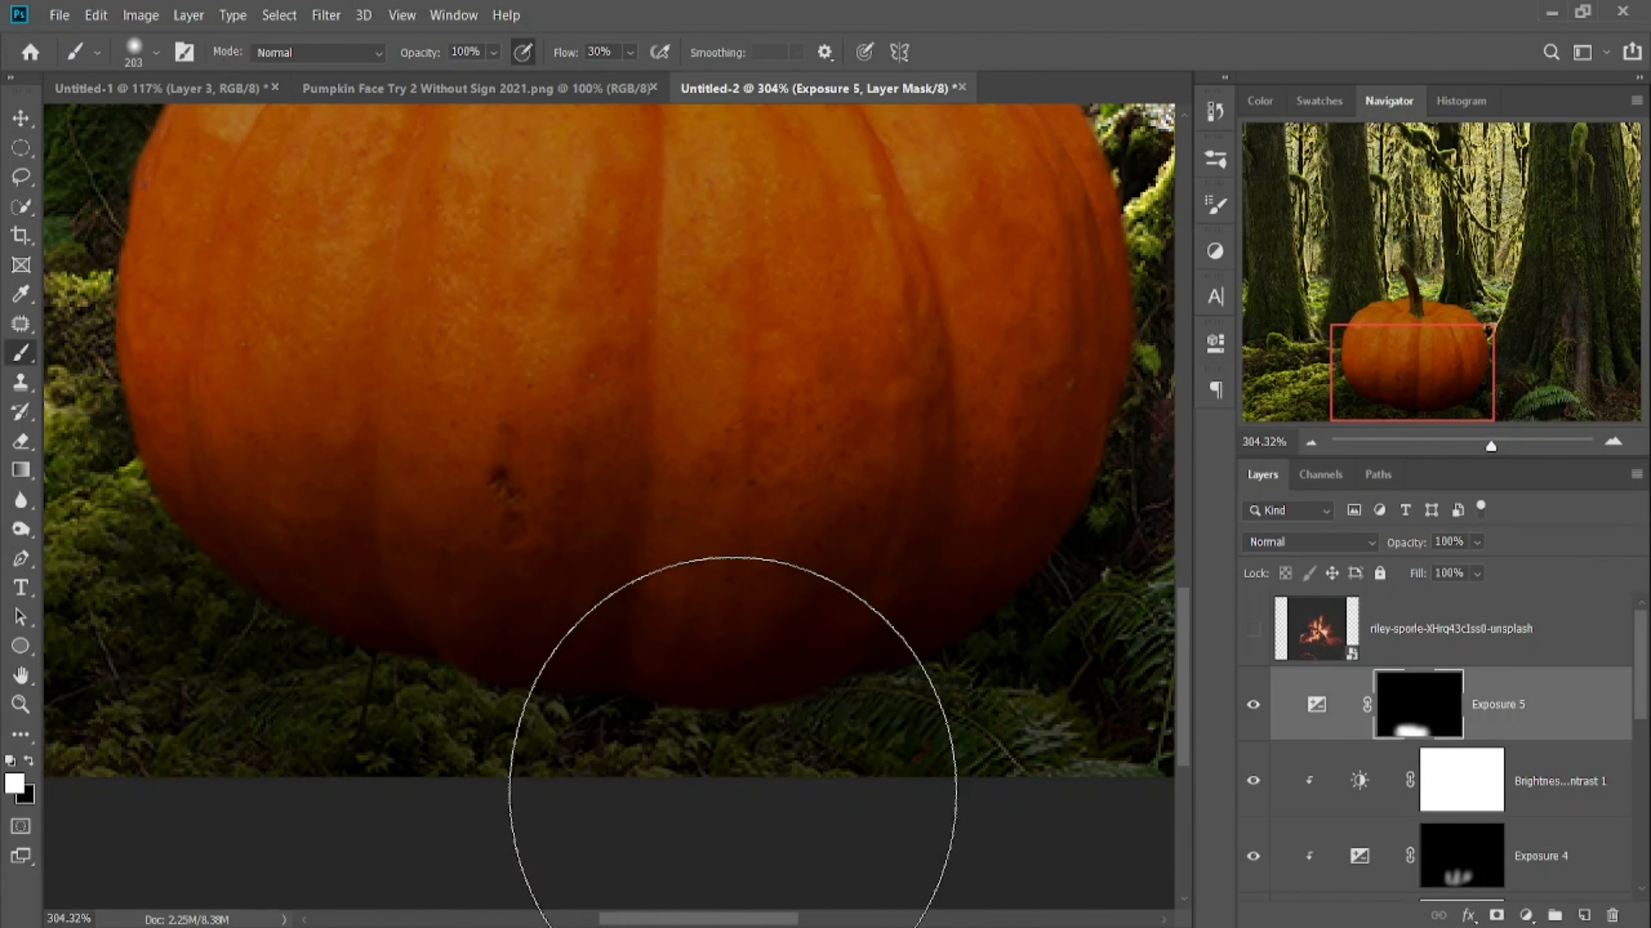
pyautogui.hotkey('ctrl', '0')
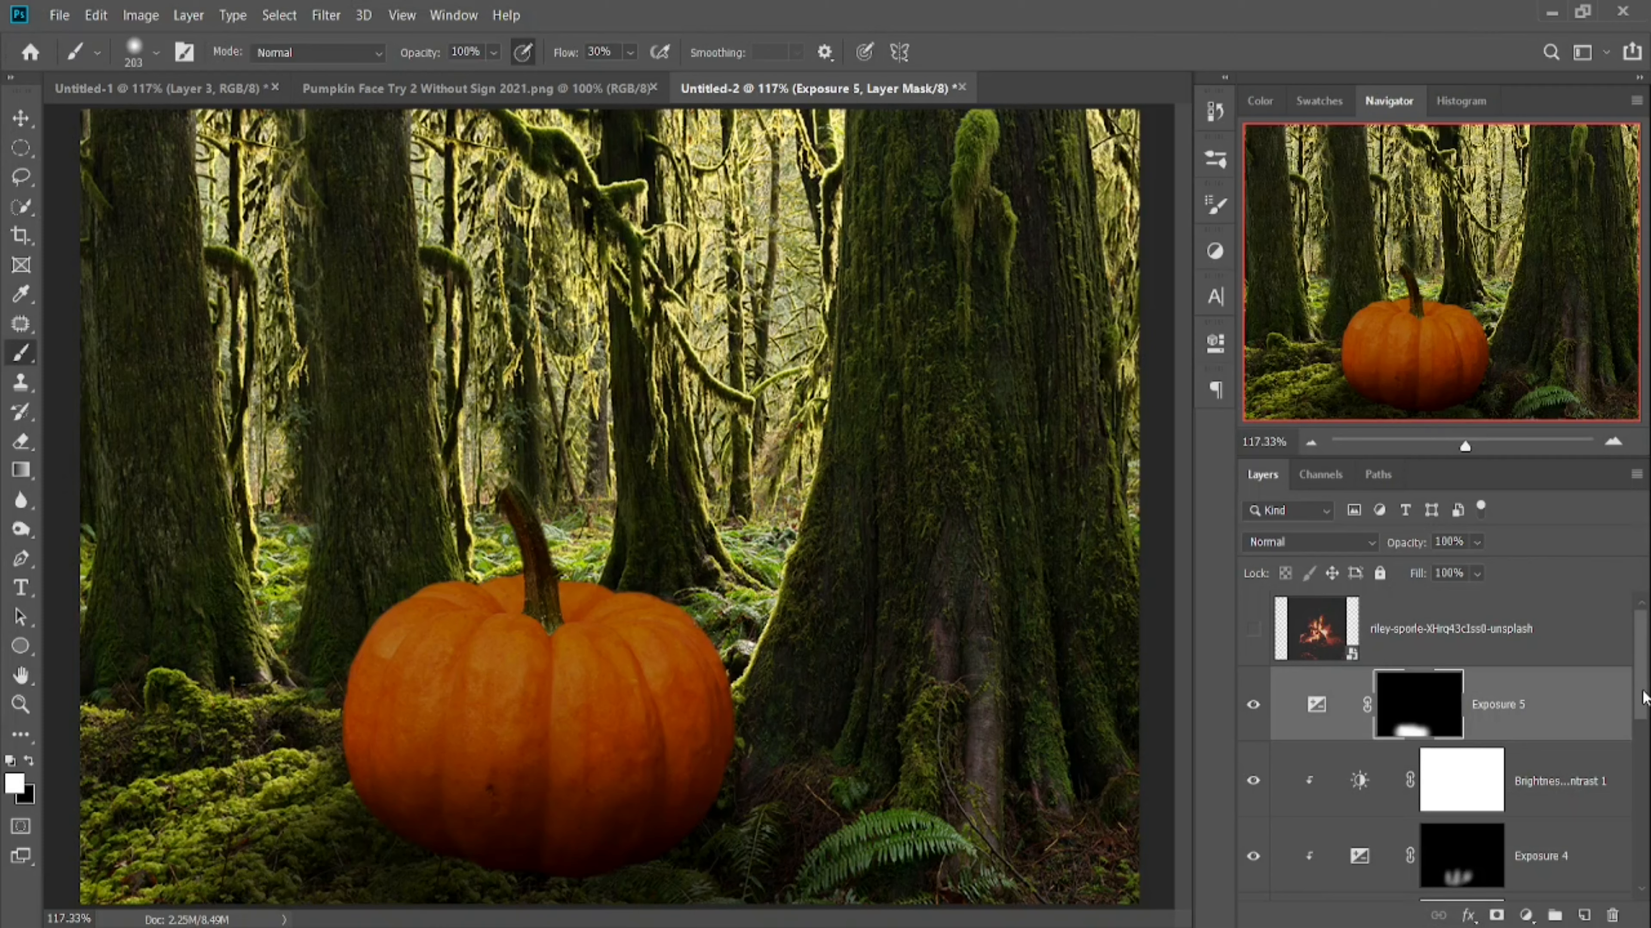
# - Group the pumpkin layer with all the adjustments above it and name the group "Pumpkin"
pyautogui.moveTo(1644, 697); pyautogui.dragTo(1647, 809)
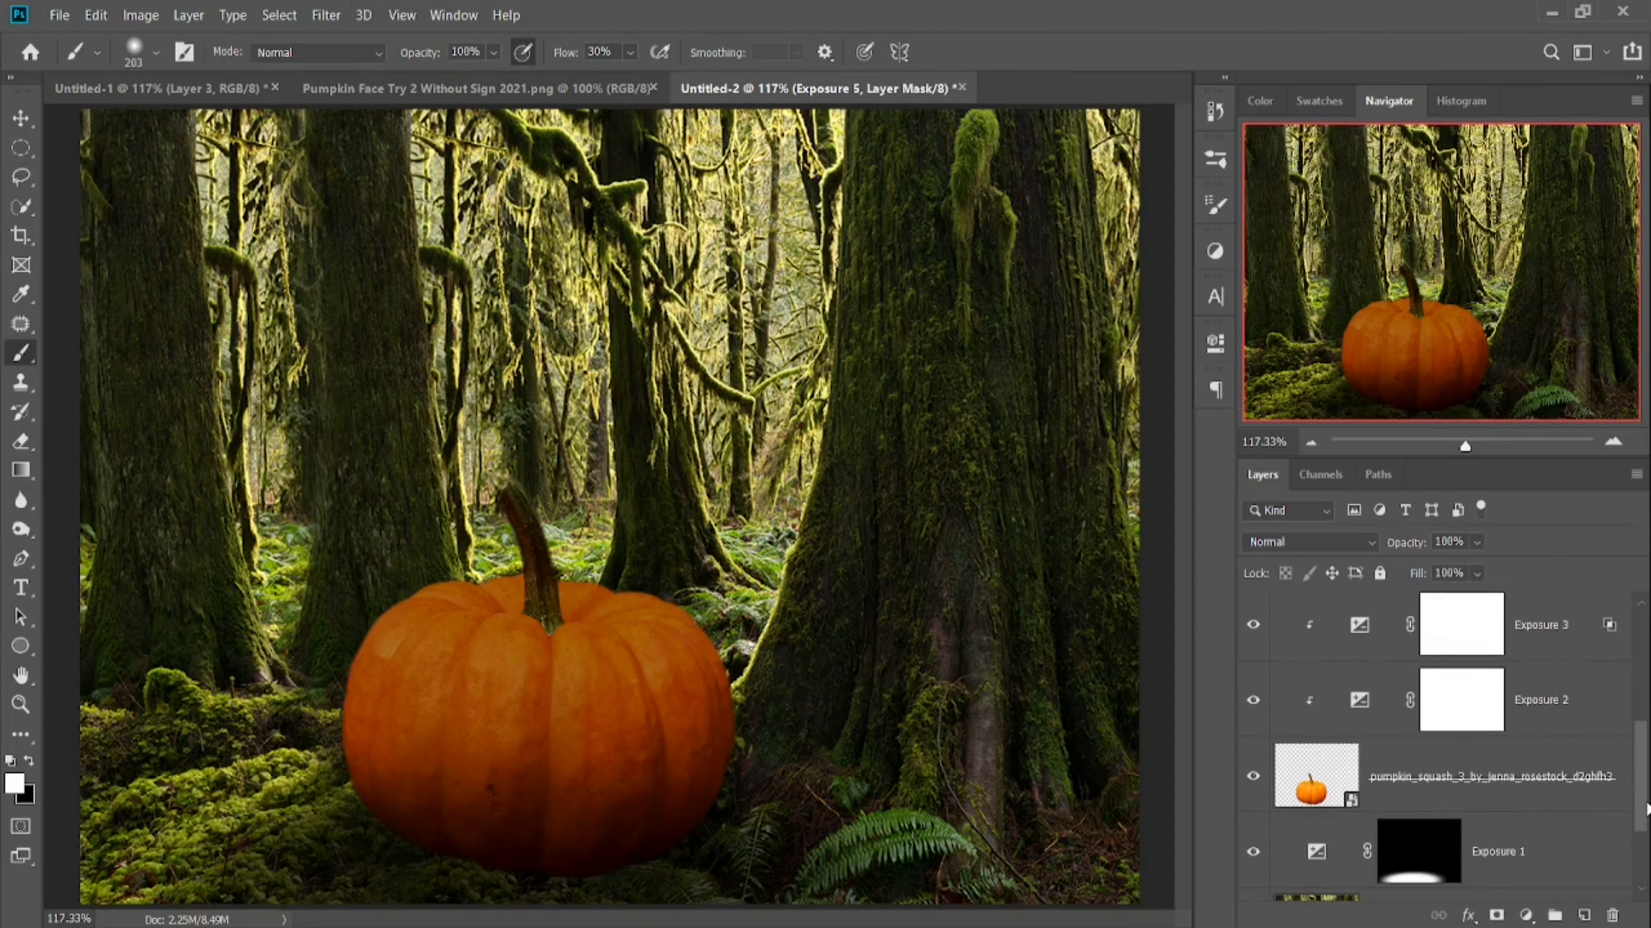
pyautogui.keyDown('shift'); pyautogui.click(1533, 780); pyautogui.keyUp('shift')
pyautogui.hotkey('ctrl', 'g')
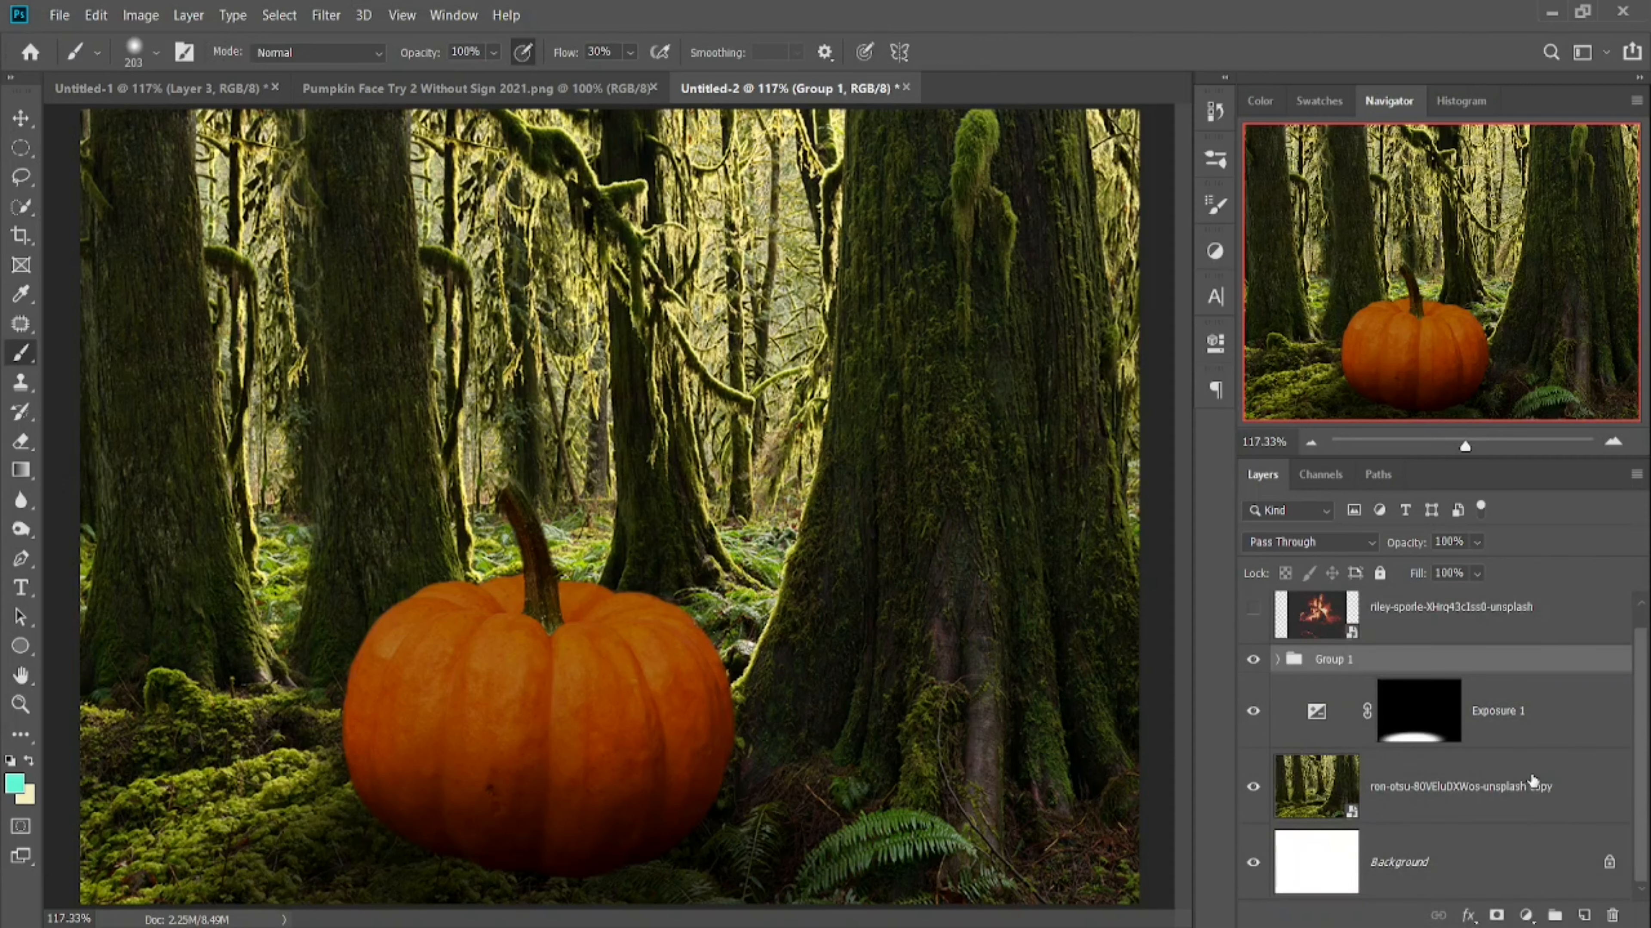
pyautogui.doubleClick(1342, 661)
pyautogui.write('Pumpkin')
pyautogui.press('Return')
pyautogui.scroll(1, 1362, 667)
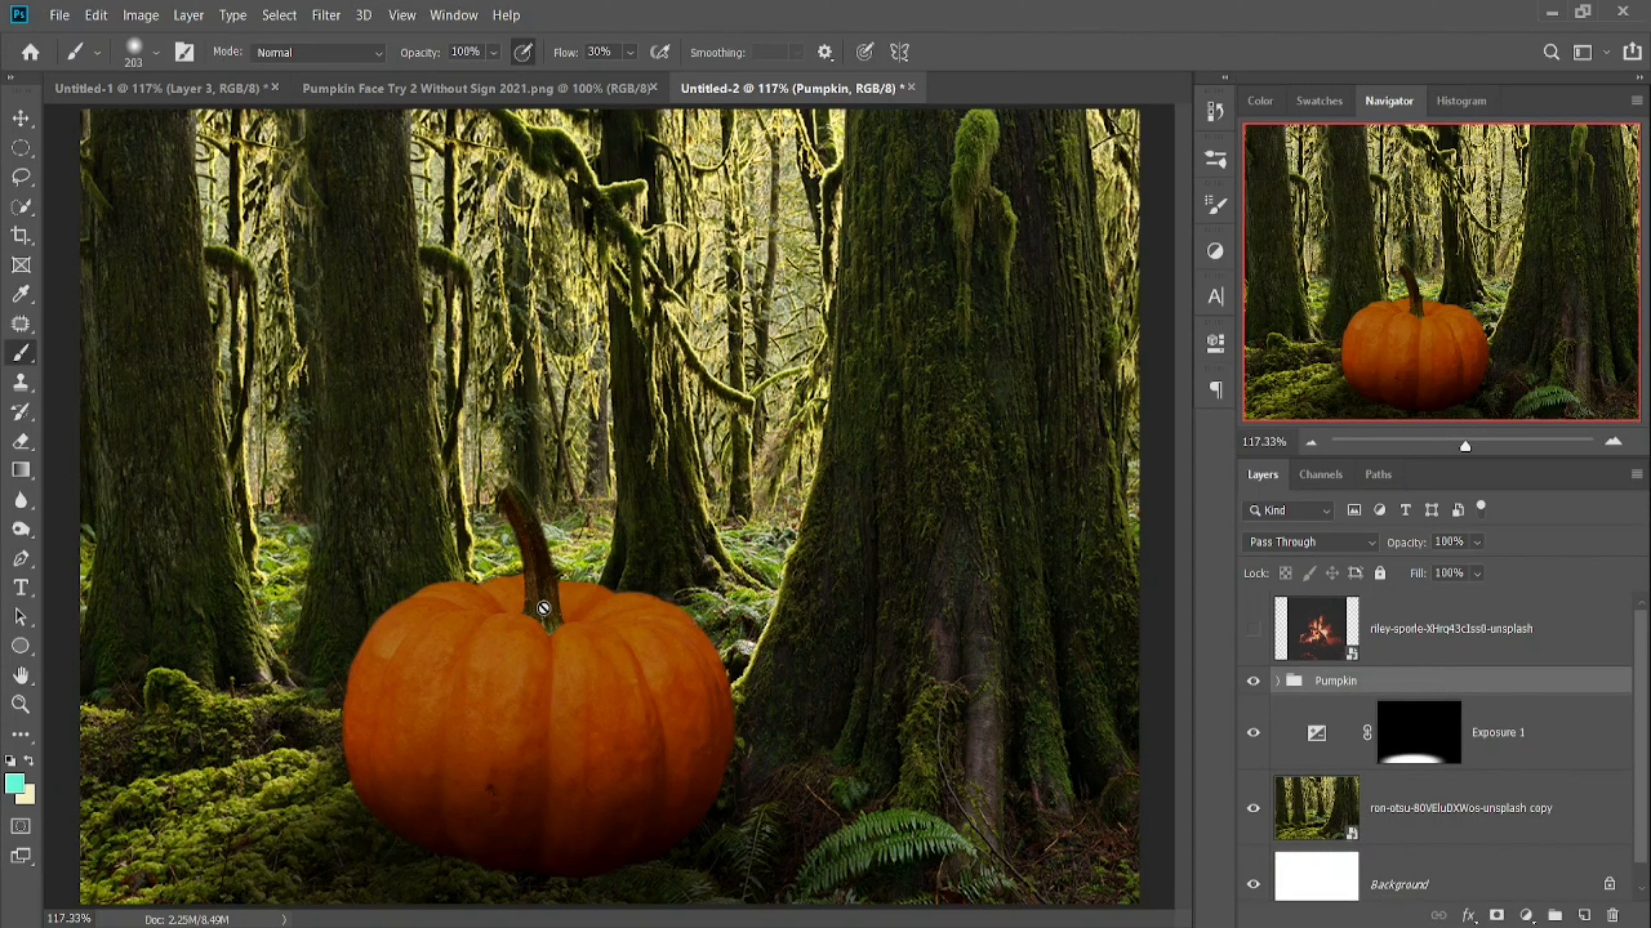
# - Reset the default colours and outline two jagged eyes on the pumpkin as freehand Lasso selections
pyautogui.press('d')
pyautogui.press('l')
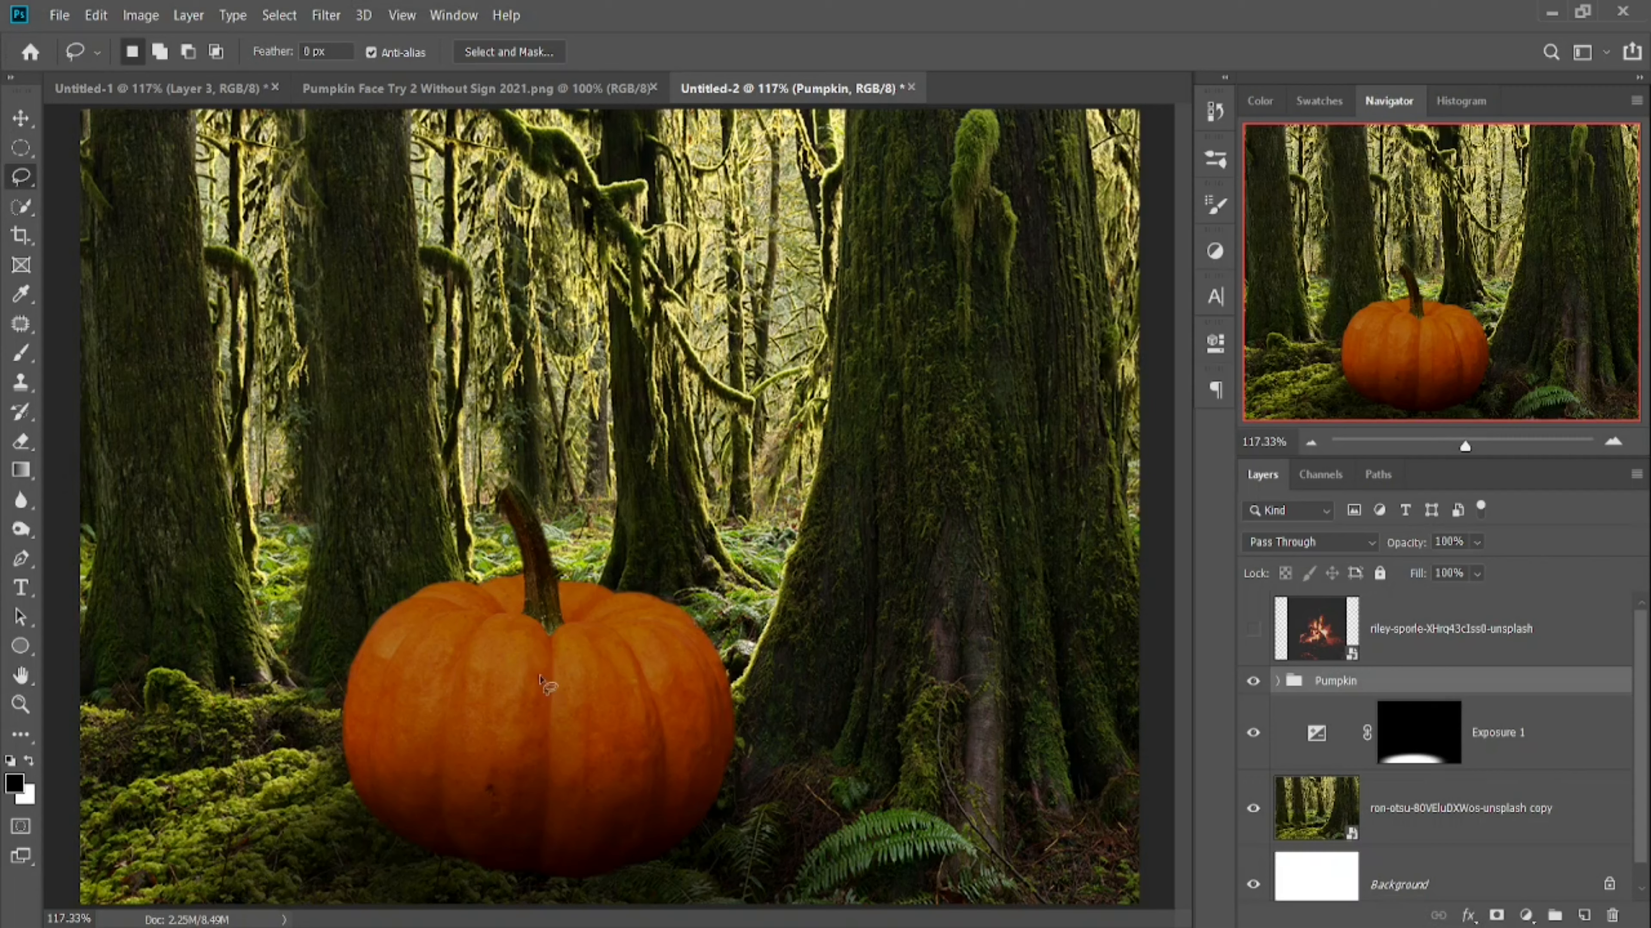
pyautogui.scroll(5, 416, 660)
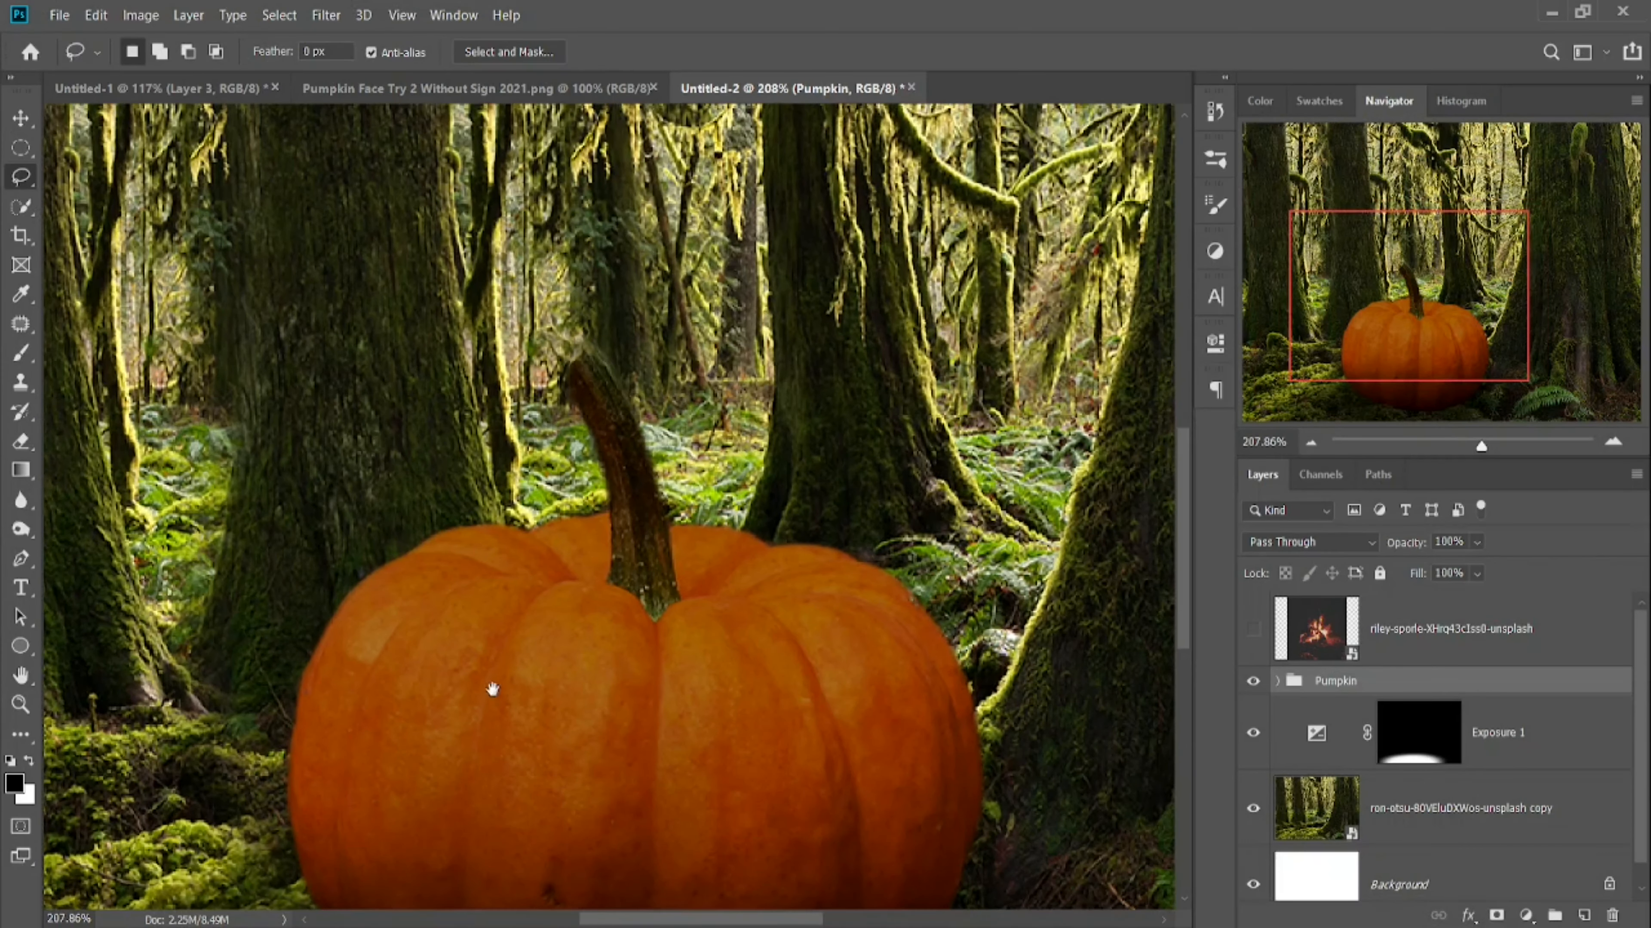
pyautogui.moveTo(492, 689)
pyautogui.mouseDown()
pyautogui.moveTo(527, 398)
pyautogui.moveTo(543, 461)
pyautogui.mouseUp()
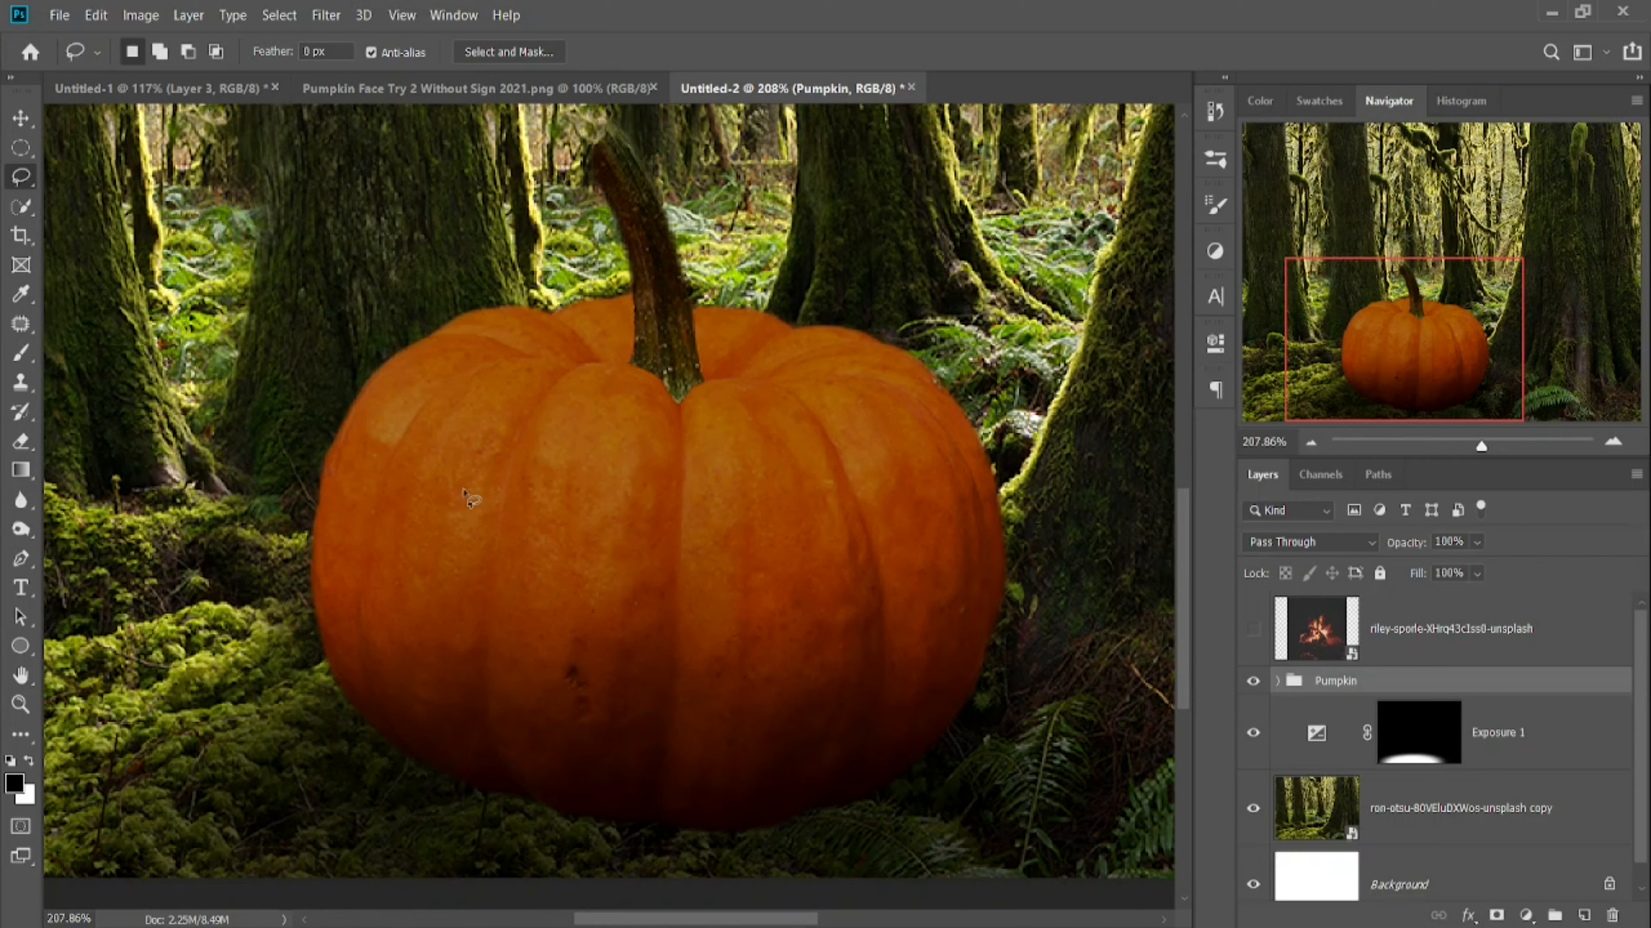
pyautogui.moveTo(486, 498)
pyautogui.mouseDown()
pyautogui.moveTo(432, 481)
pyautogui.moveTo(380, 498)
pyautogui.moveTo(364, 560)
pyautogui.moveTo(388, 588)
pyautogui.moveTo(490, 623)
pyautogui.moveTo(564, 539)
pyautogui.moveTo(484, 499)
pyautogui.mouseUp()
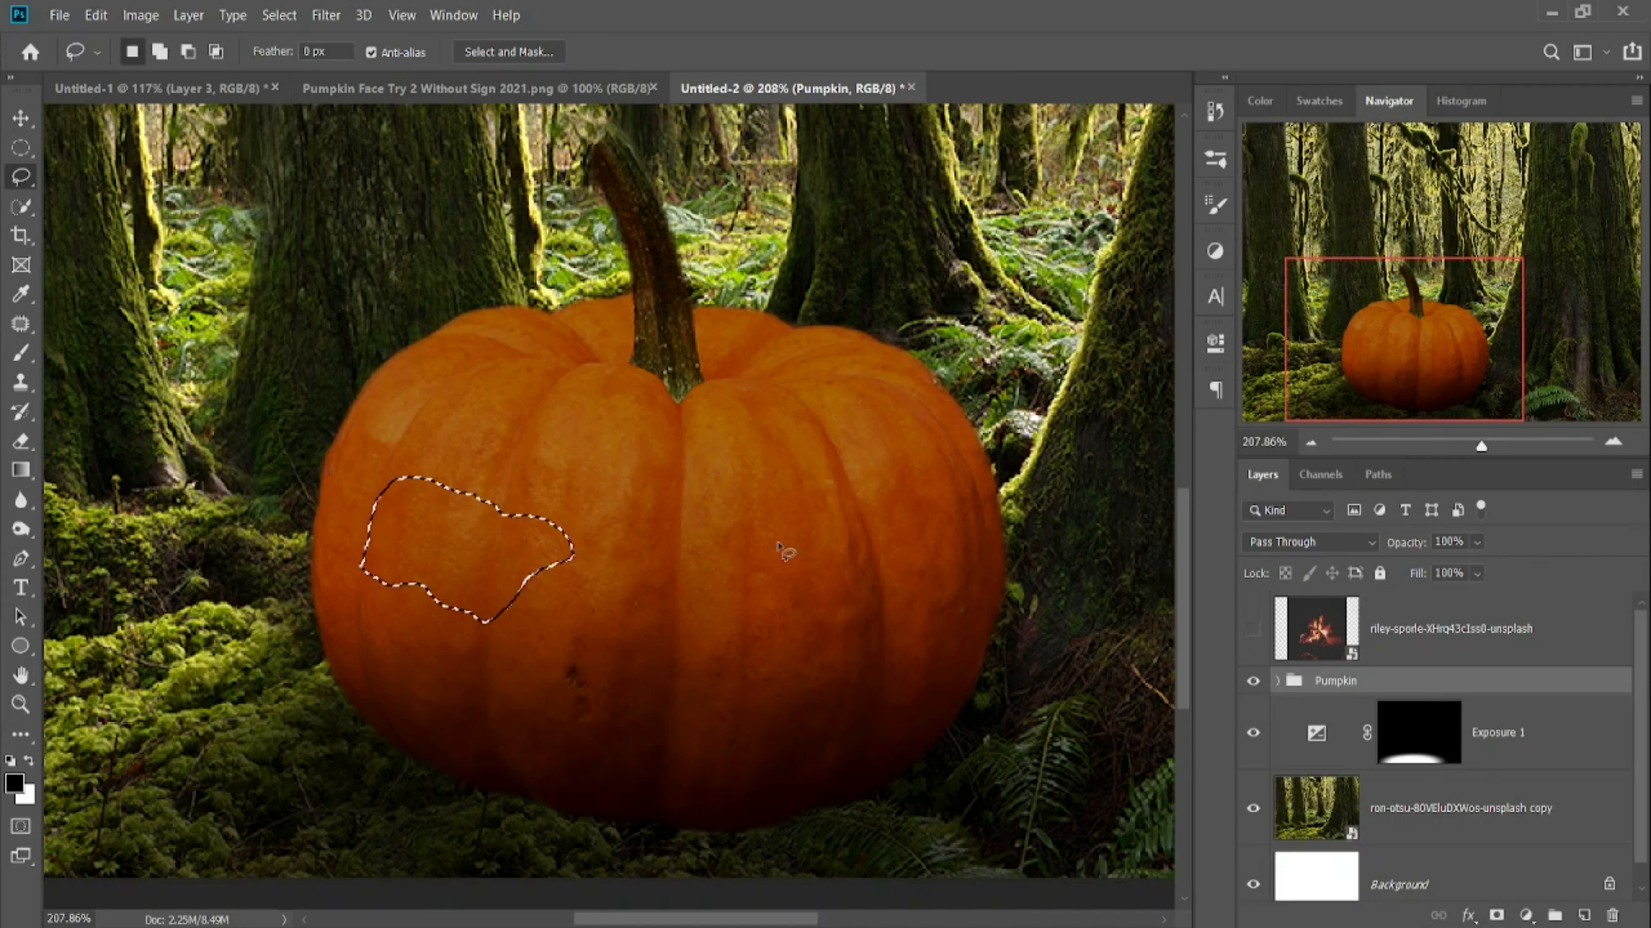
pyautogui.press('shift')
pyautogui.moveTo(764, 528)
pyautogui.mouseDown()
pyautogui.moveTo(754, 611)
pyautogui.moveTo(784, 620)
pyautogui.moveTo(872, 612)
pyautogui.moveTo(917, 587)
pyautogui.moveTo(904, 510)
pyautogui.moveTo(879, 485)
pyautogui.moveTo(760, 538)
pyautogui.mouseUp()
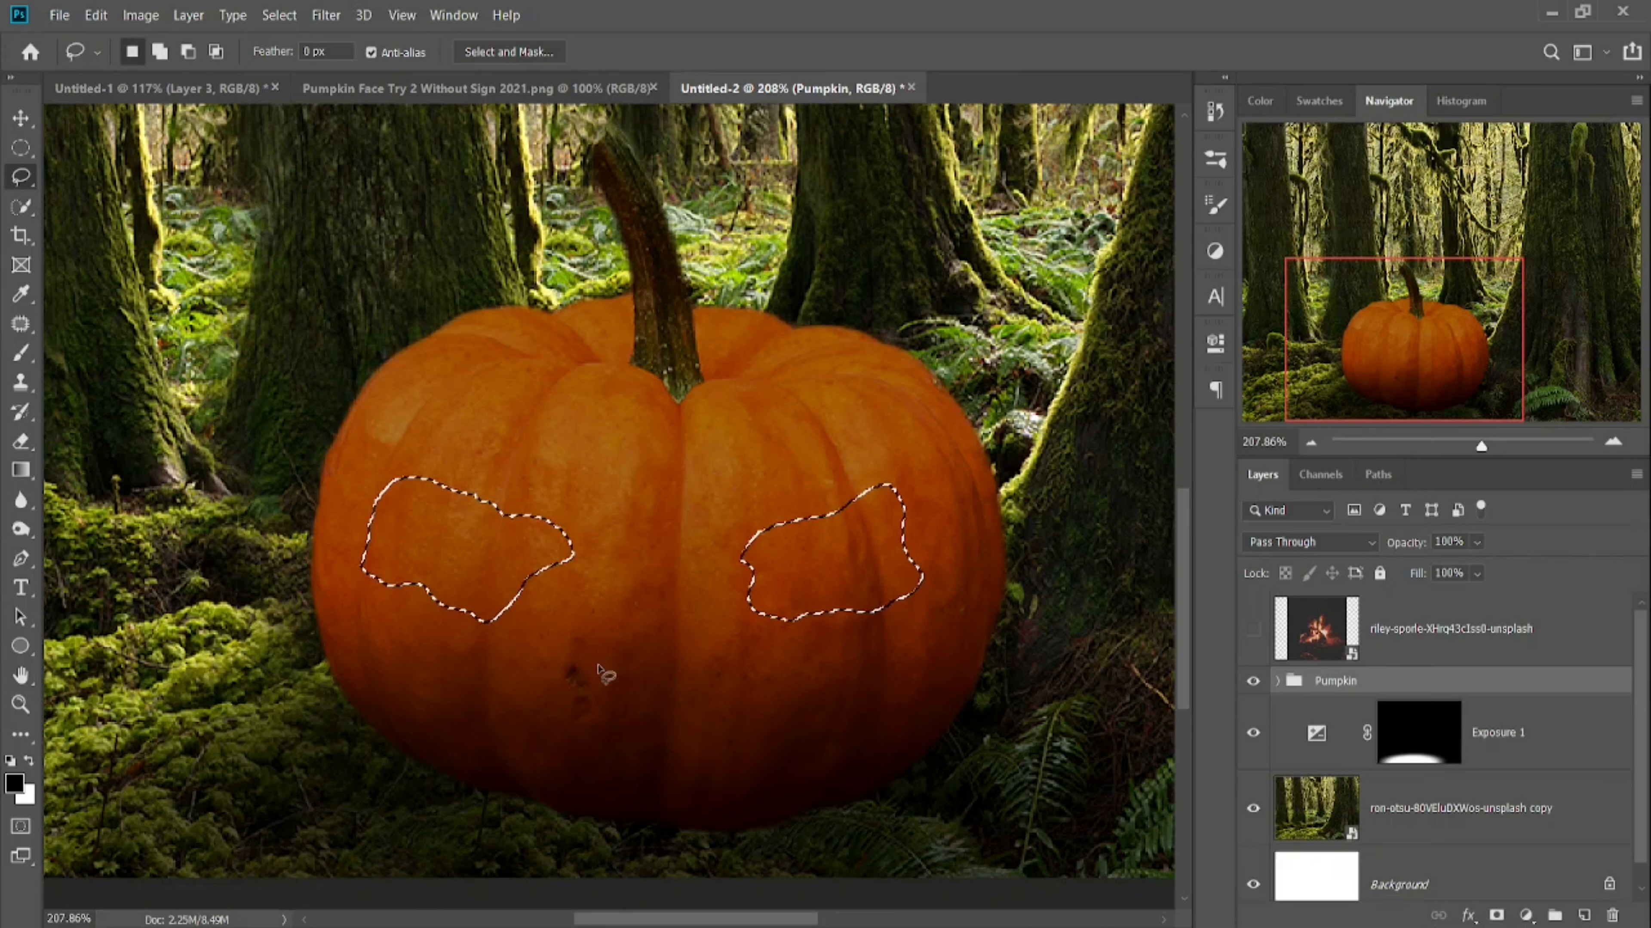
# - Try adding a freehand mouth selection below the eyes, and clear all the face selections
pyautogui.moveTo(597, 681)
pyautogui.mouseDown()
pyautogui.moveTo(513, 700)
pyautogui.moveTo(551, 694)
pyautogui.mouseUp()
pyautogui.hotkey('ctrl', 'z')
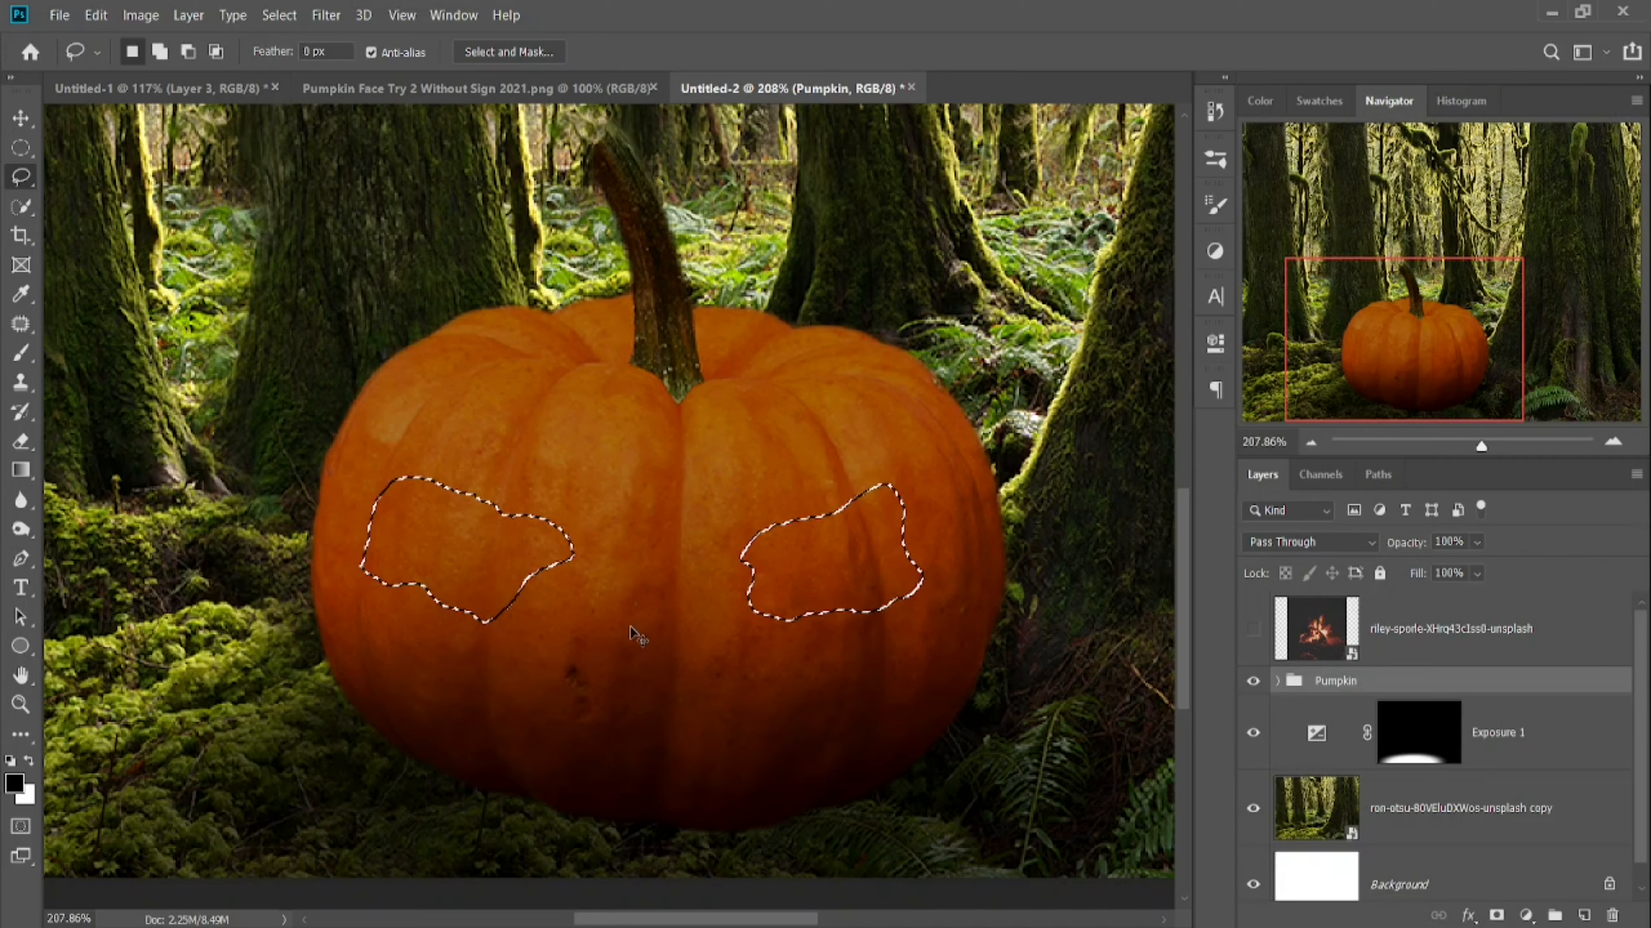
pyautogui.press('shift')
pyautogui.moveTo(462, 684); pyautogui.dragTo(559, 670)
pyautogui.hotkey('ctrl', 'd')
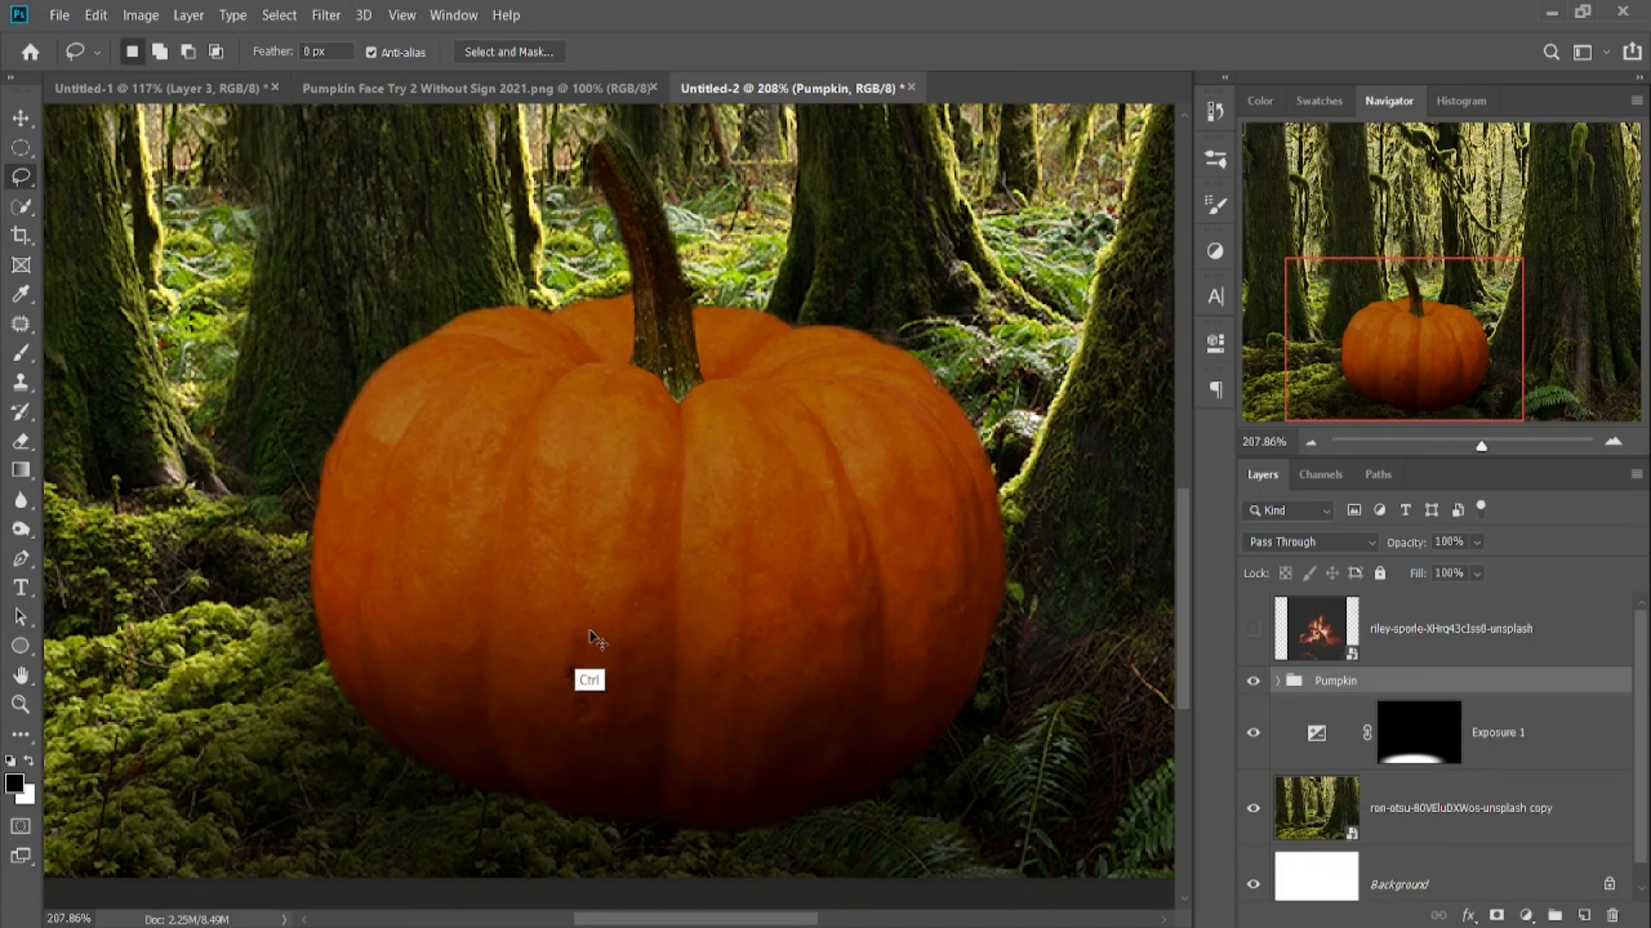
pyautogui.hotkey('ctrl', 'z')
pyautogui.hotkey('ctrl', 'z')
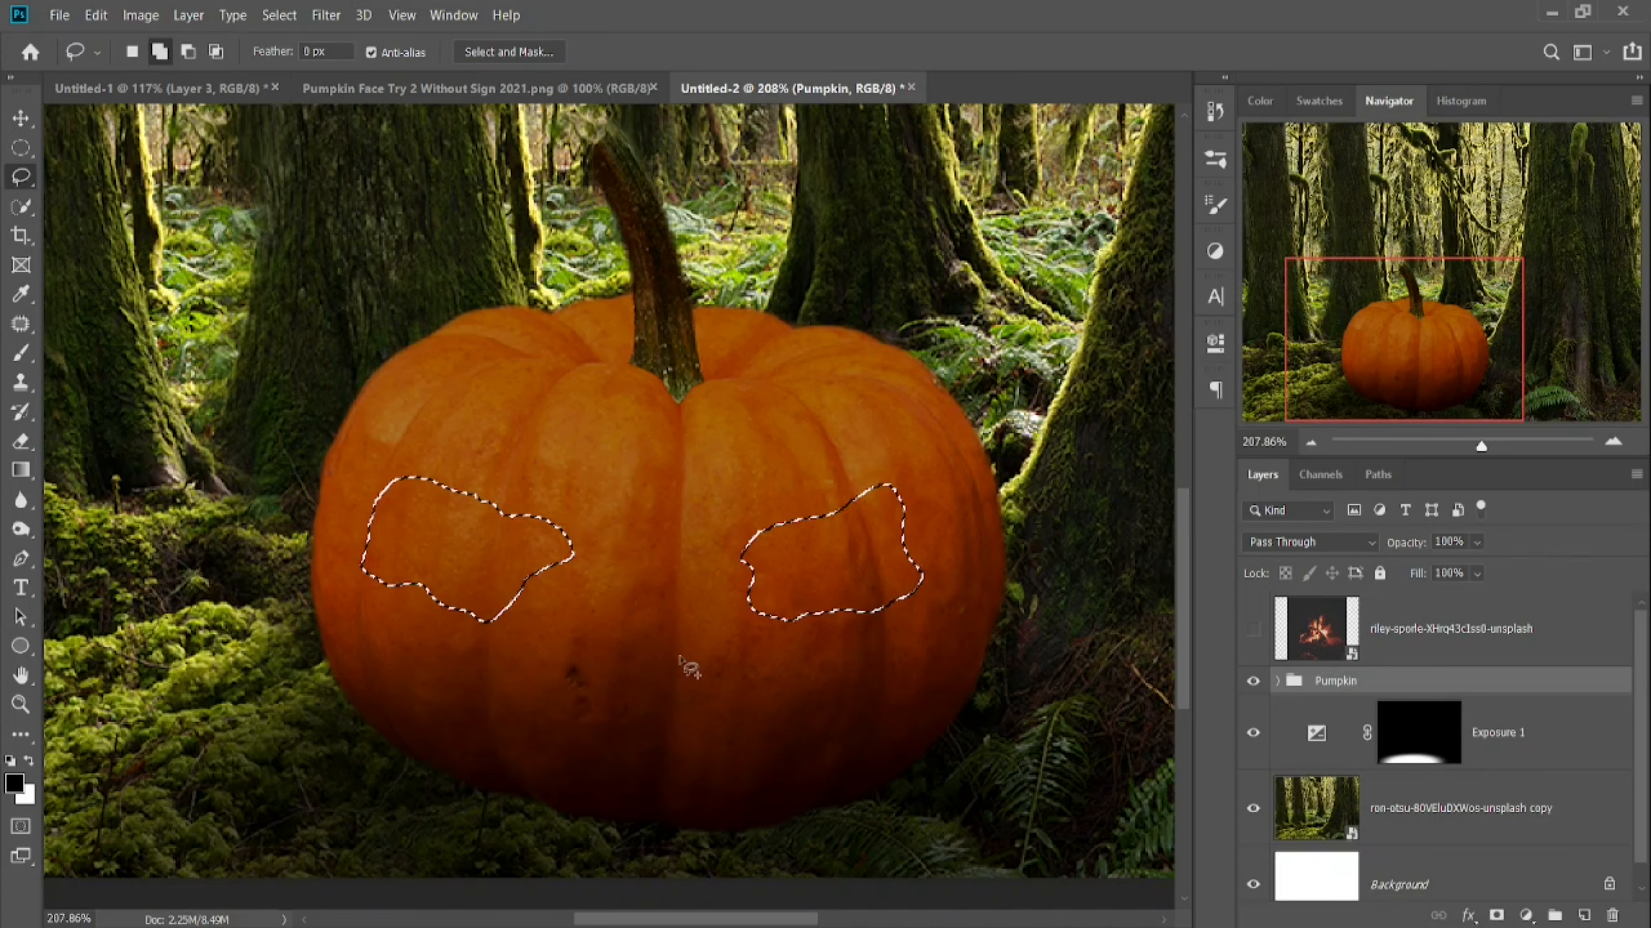
pyautogui.hotkey('alt', 'Tab')
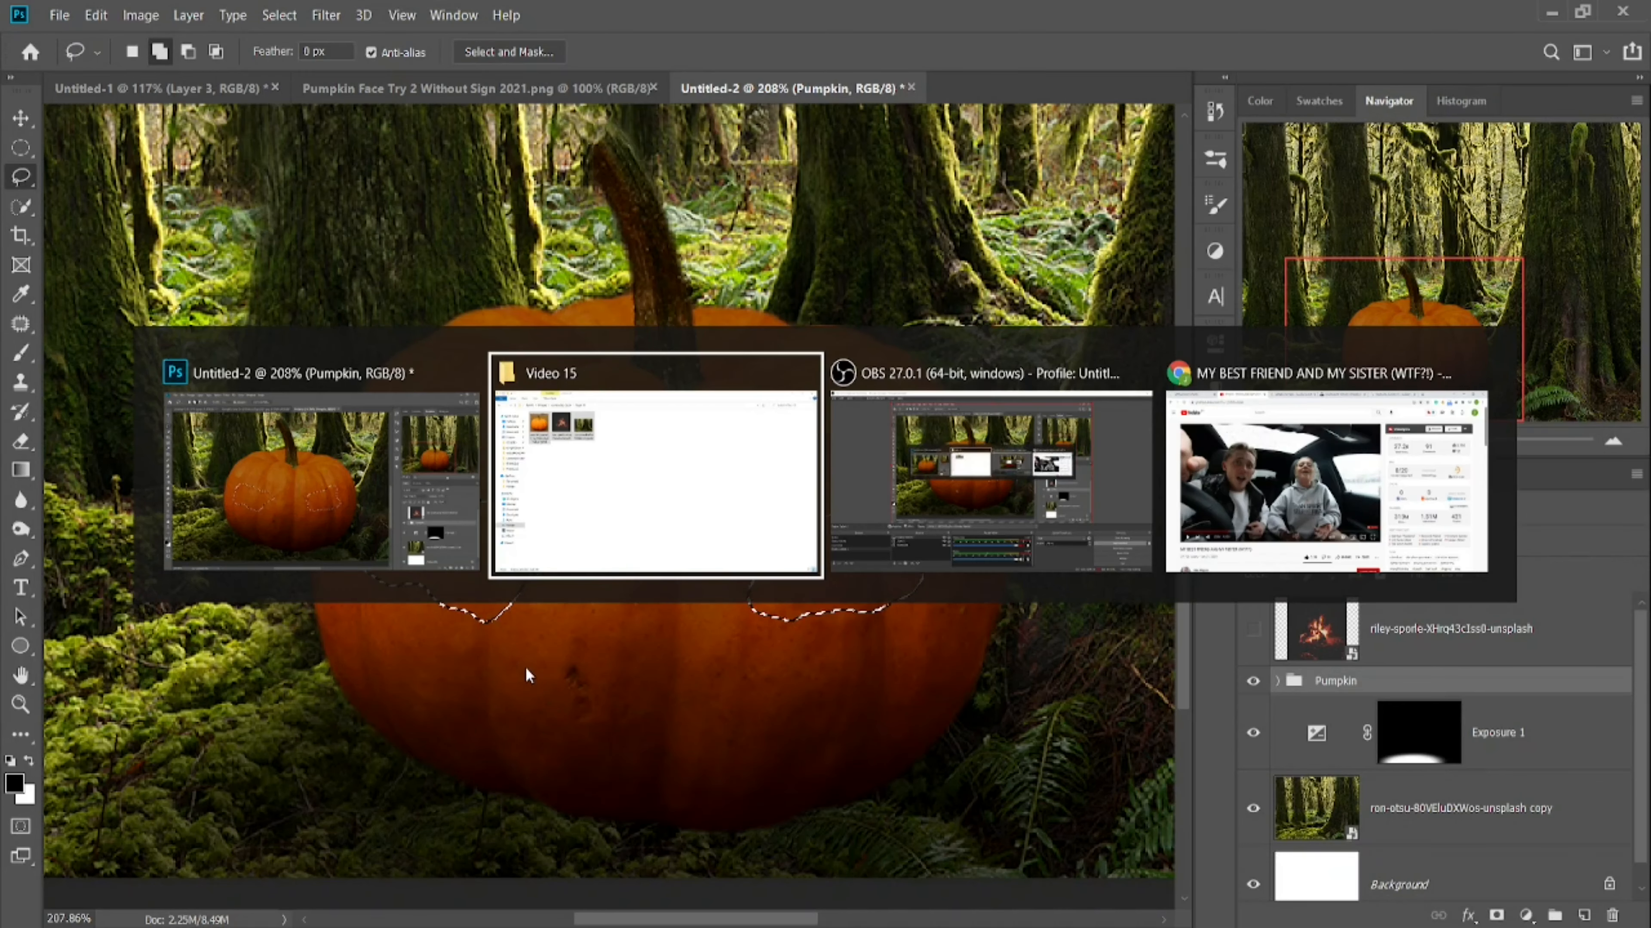
pyautogui.click(1105, 549)
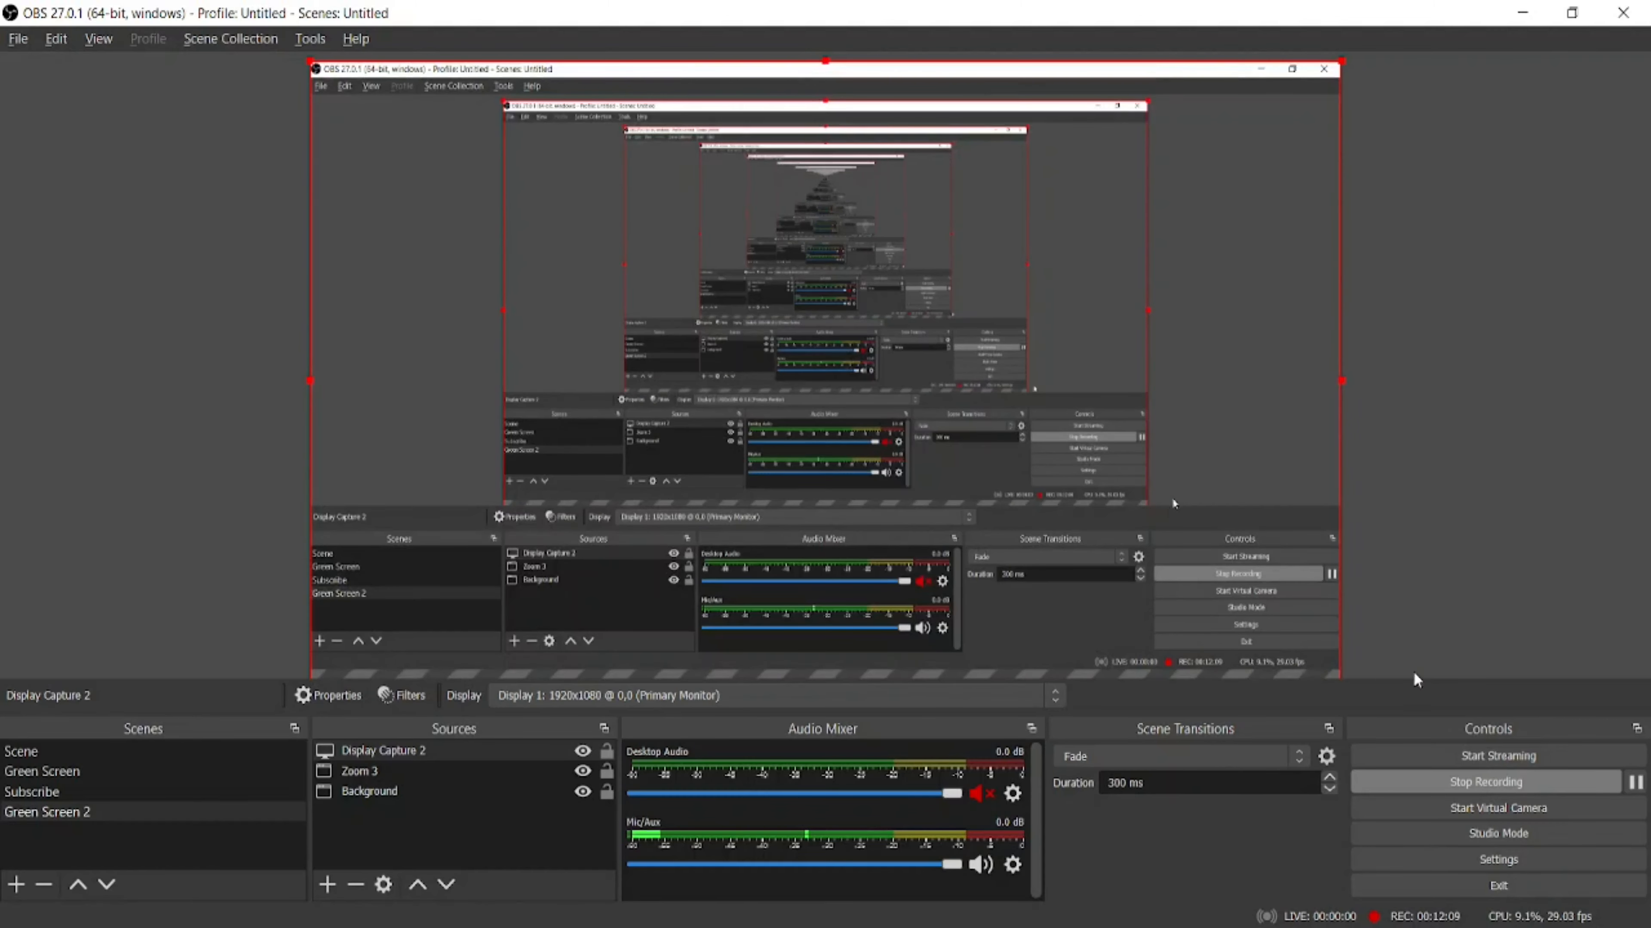
pyautogui.click(1636, 784)
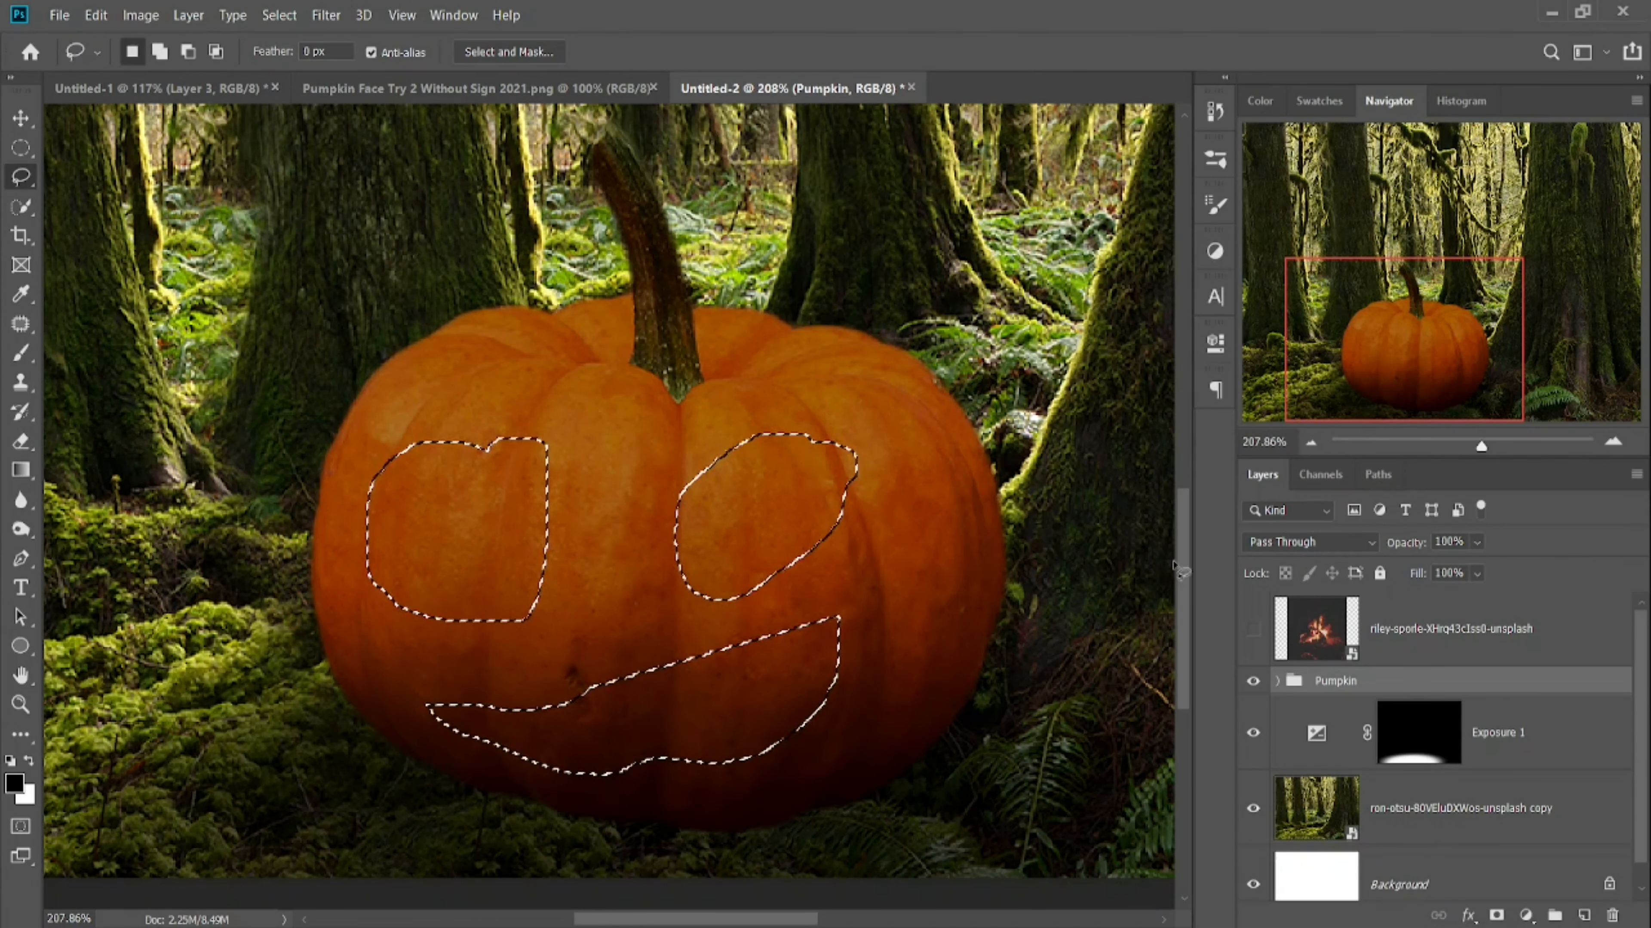
# - Fill the selected eyes and mouth with a Solid Color layer in bright orange (ff5400)
pyautogui.click(1525, 916)
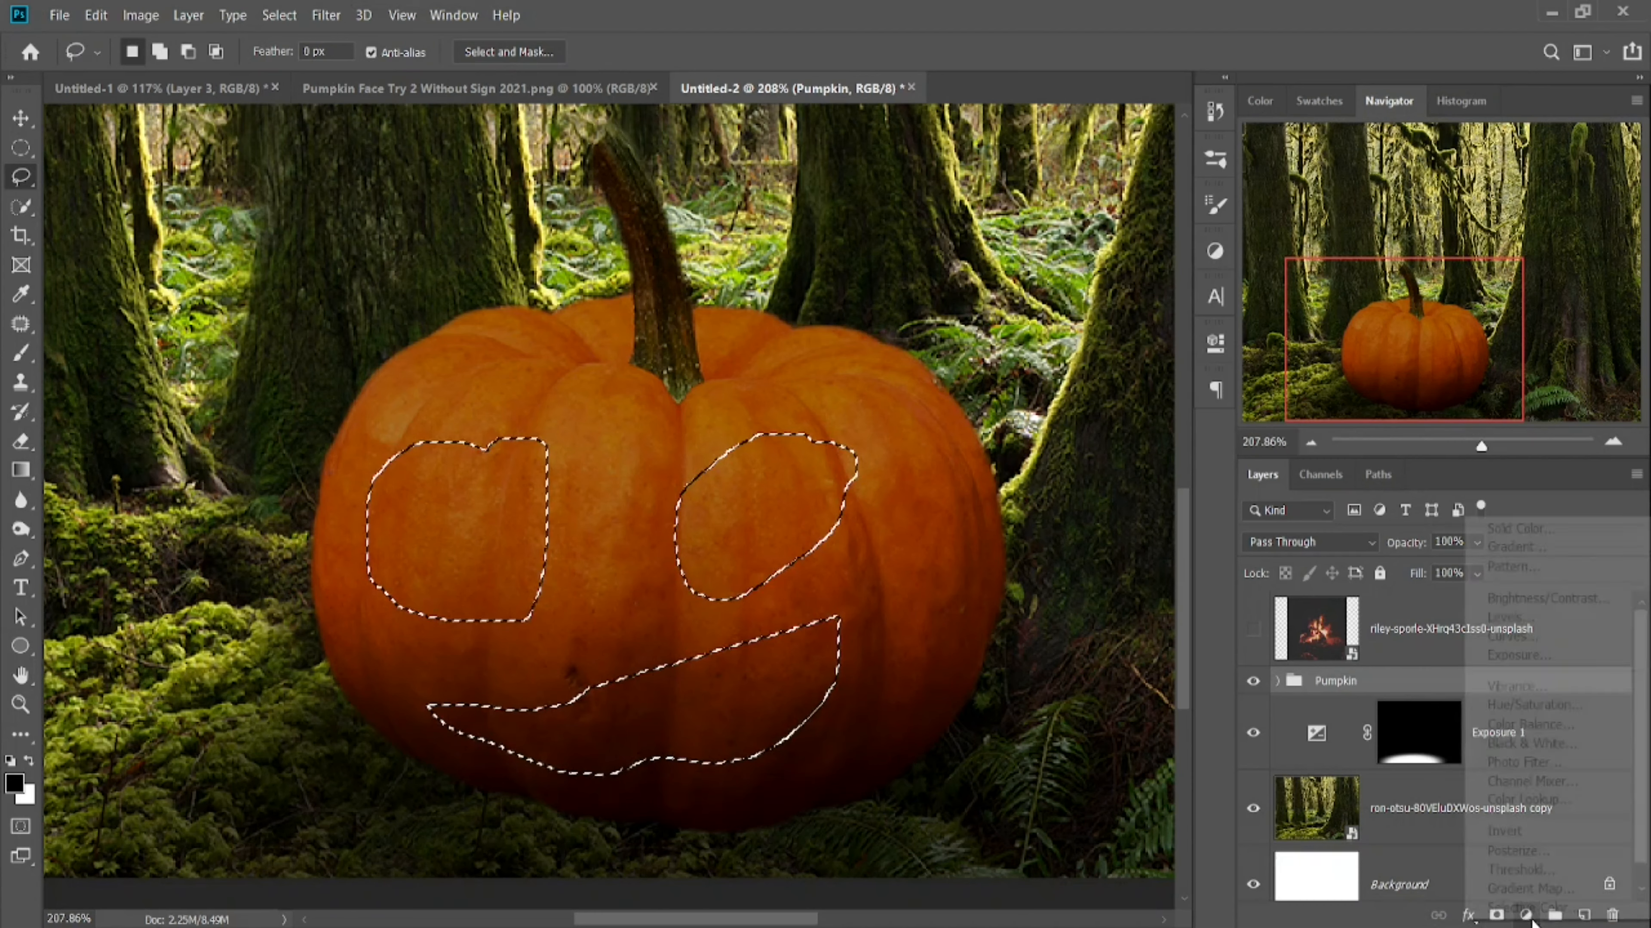
pyautogui.click(1529, 527)
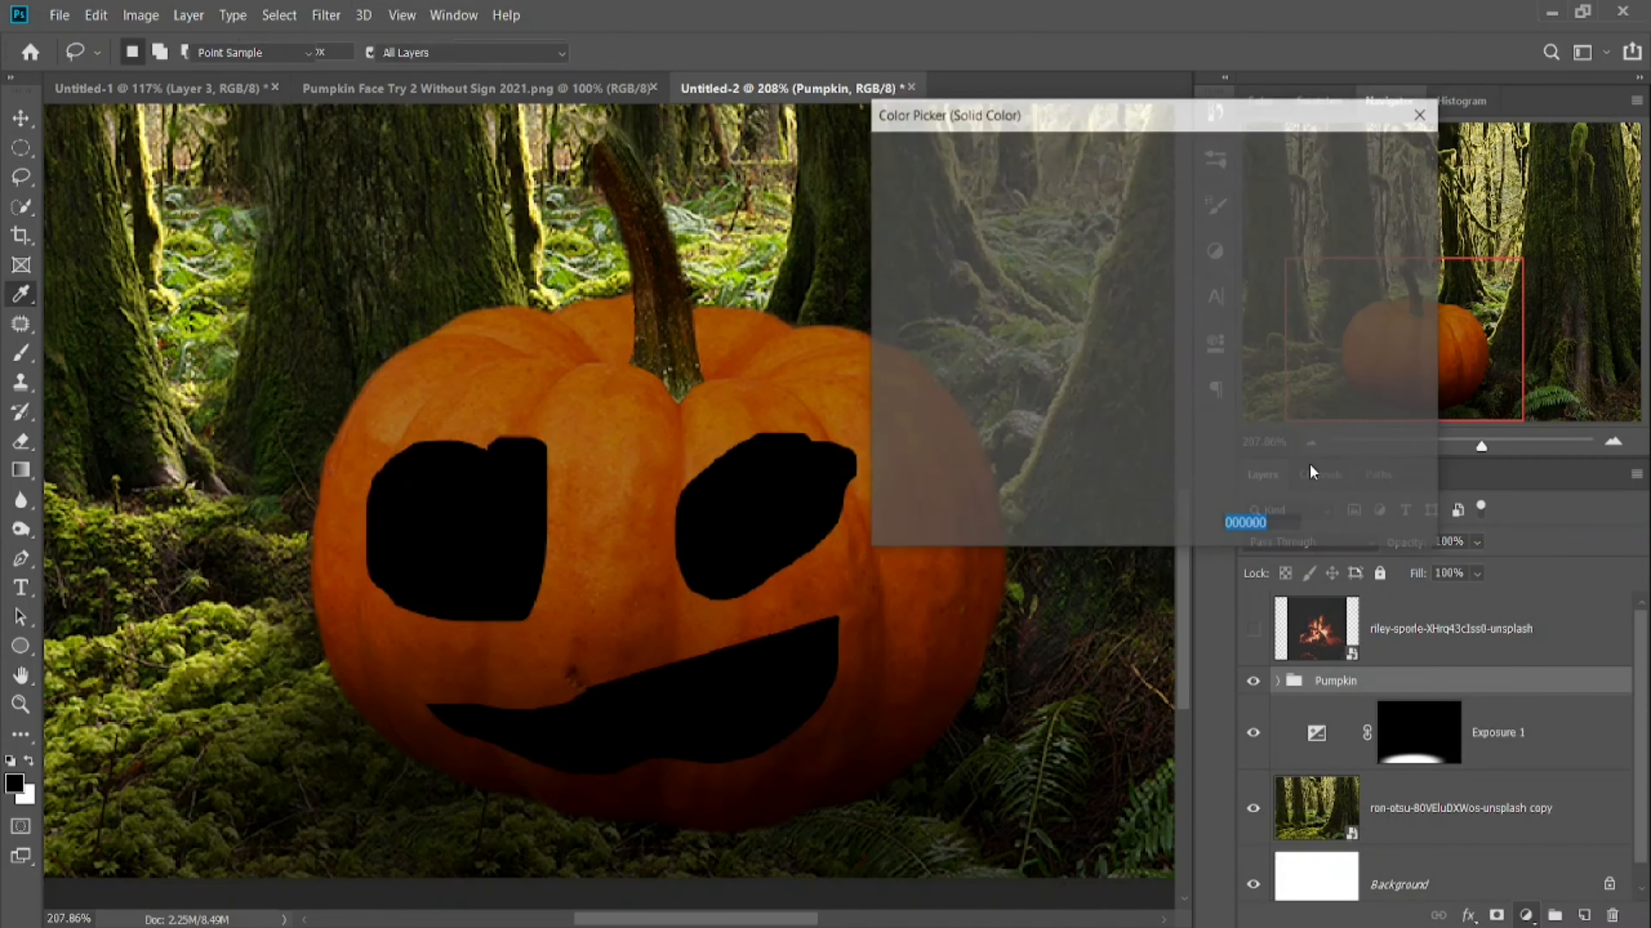
pyautogui.click(1184, 441)
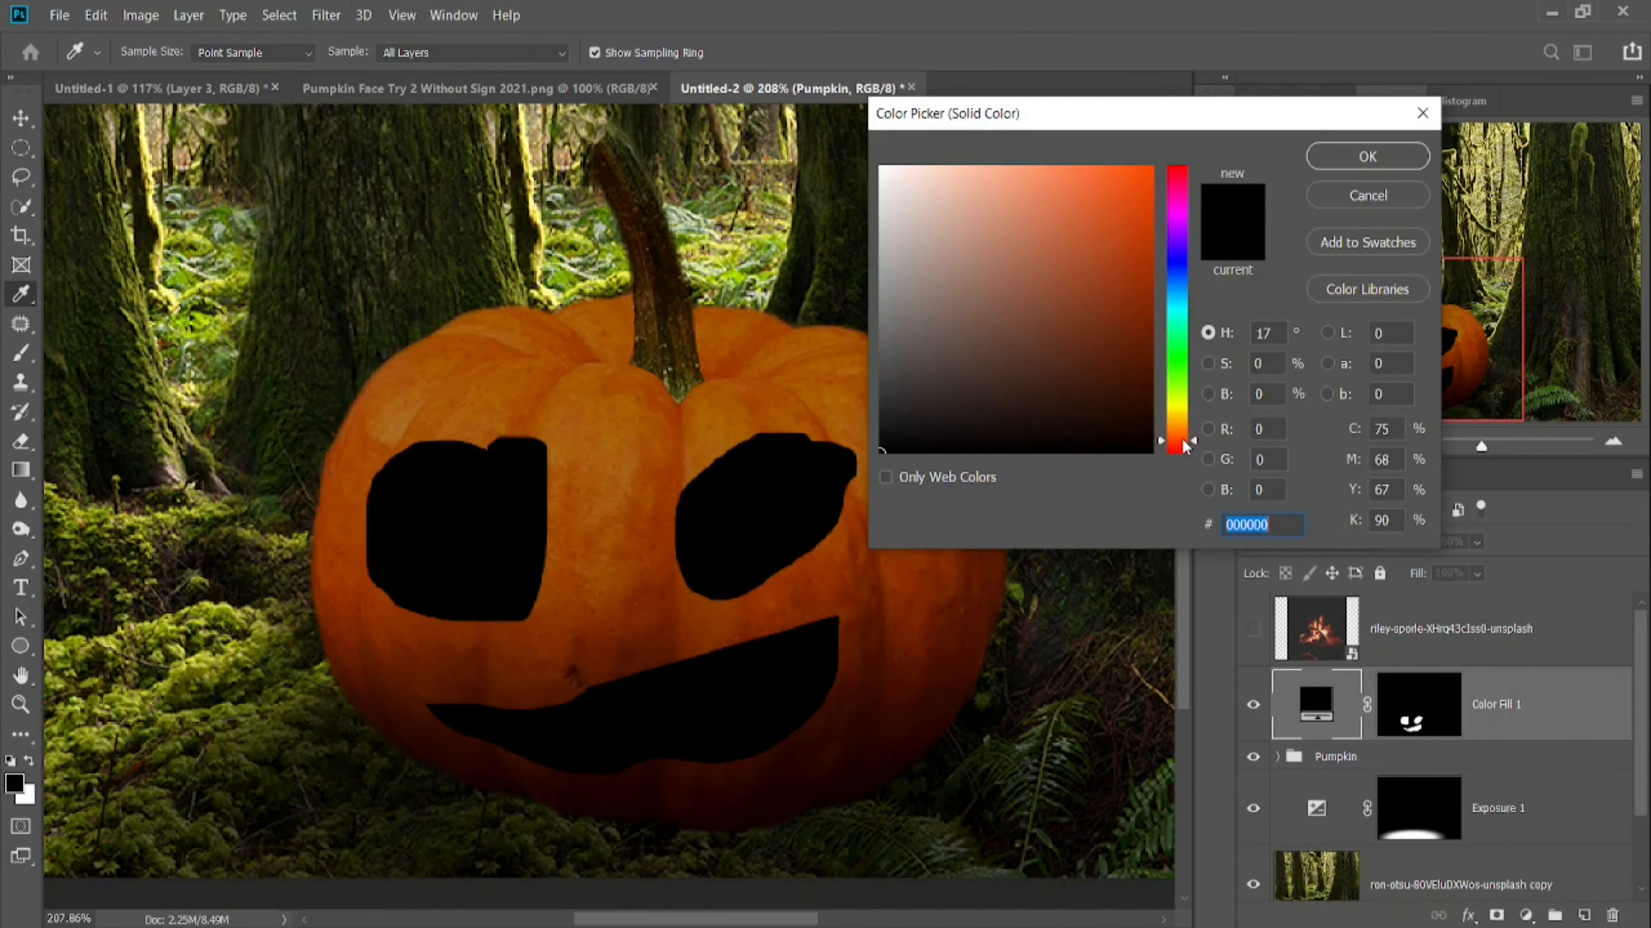
pyautogui.moveTo(1139, 383)
pyautogui.mouseDown()
pyautogui.moveTo(1105, 260)
pyautogui.moveTo(1153, 166)
pyautogui.mouseUp()
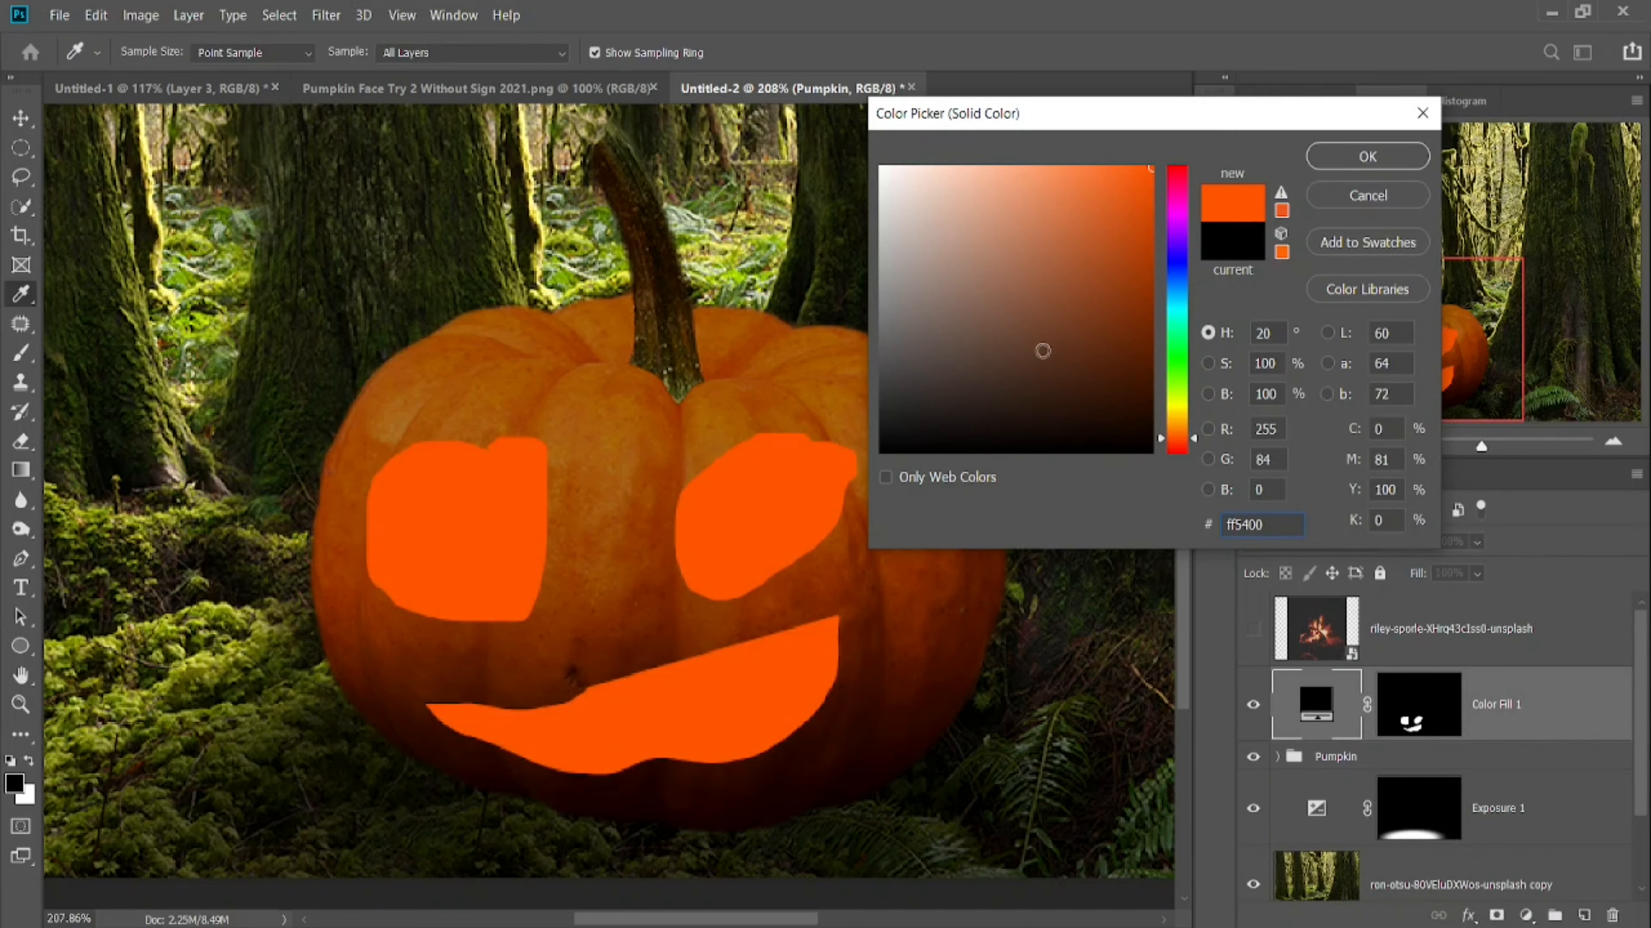
pyautogui.click(1356, 159)
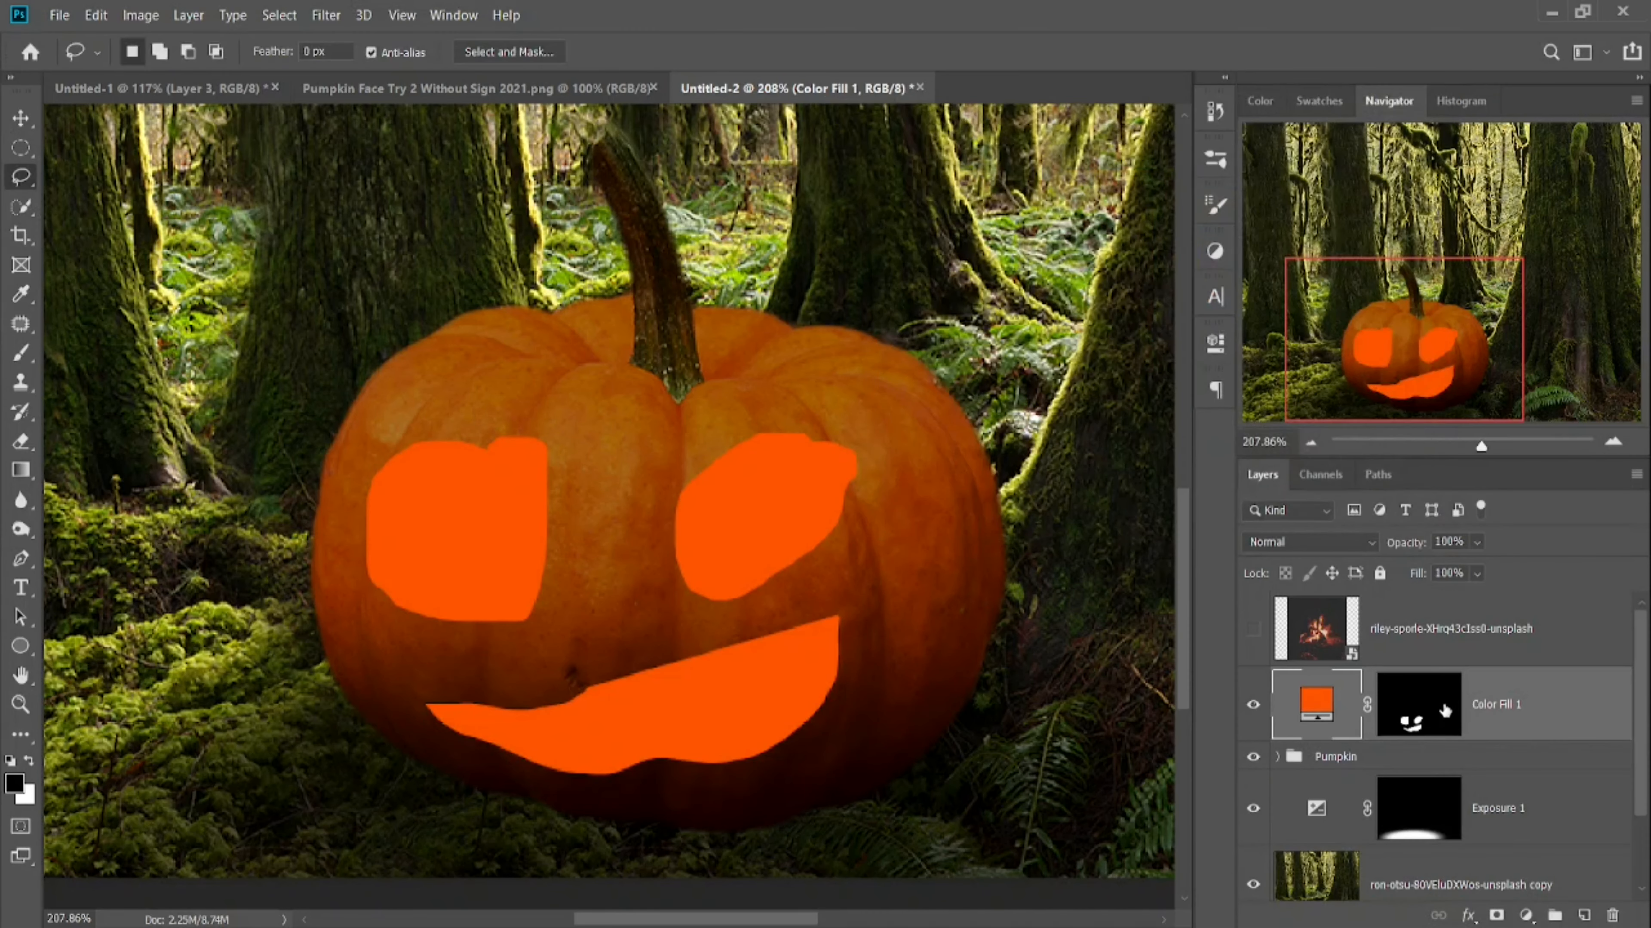
# - Outline curved Lasso strips along the lower edges of both eyes and the mouth as one combined selection
pyautogui.click(1424, 720)
pyautogui.press('x')
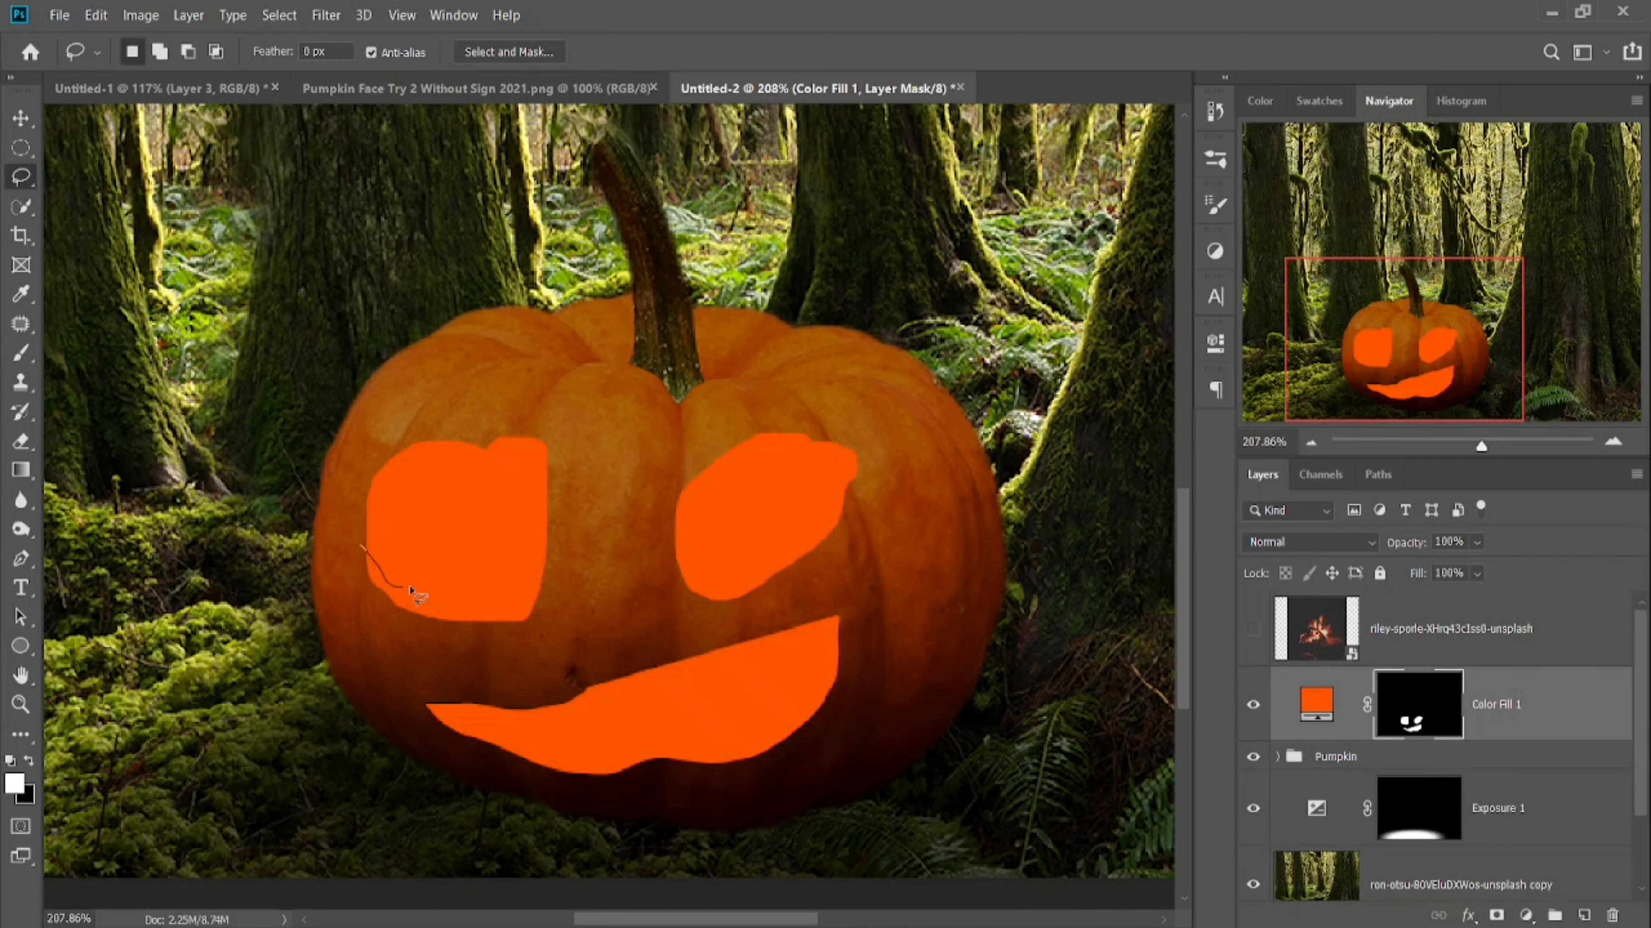
pyautogui.moveTo(453, 599)
pyautogui.mouseDown()
pyautogui.moveTo(519, 598)
pyautogui.moveTo(525, 640)
pyautogui.moveTo(398, 645)
pyautogui.moveTo(340, 546)
pyautogui.mouseUp()
pyautogui.press('shift')
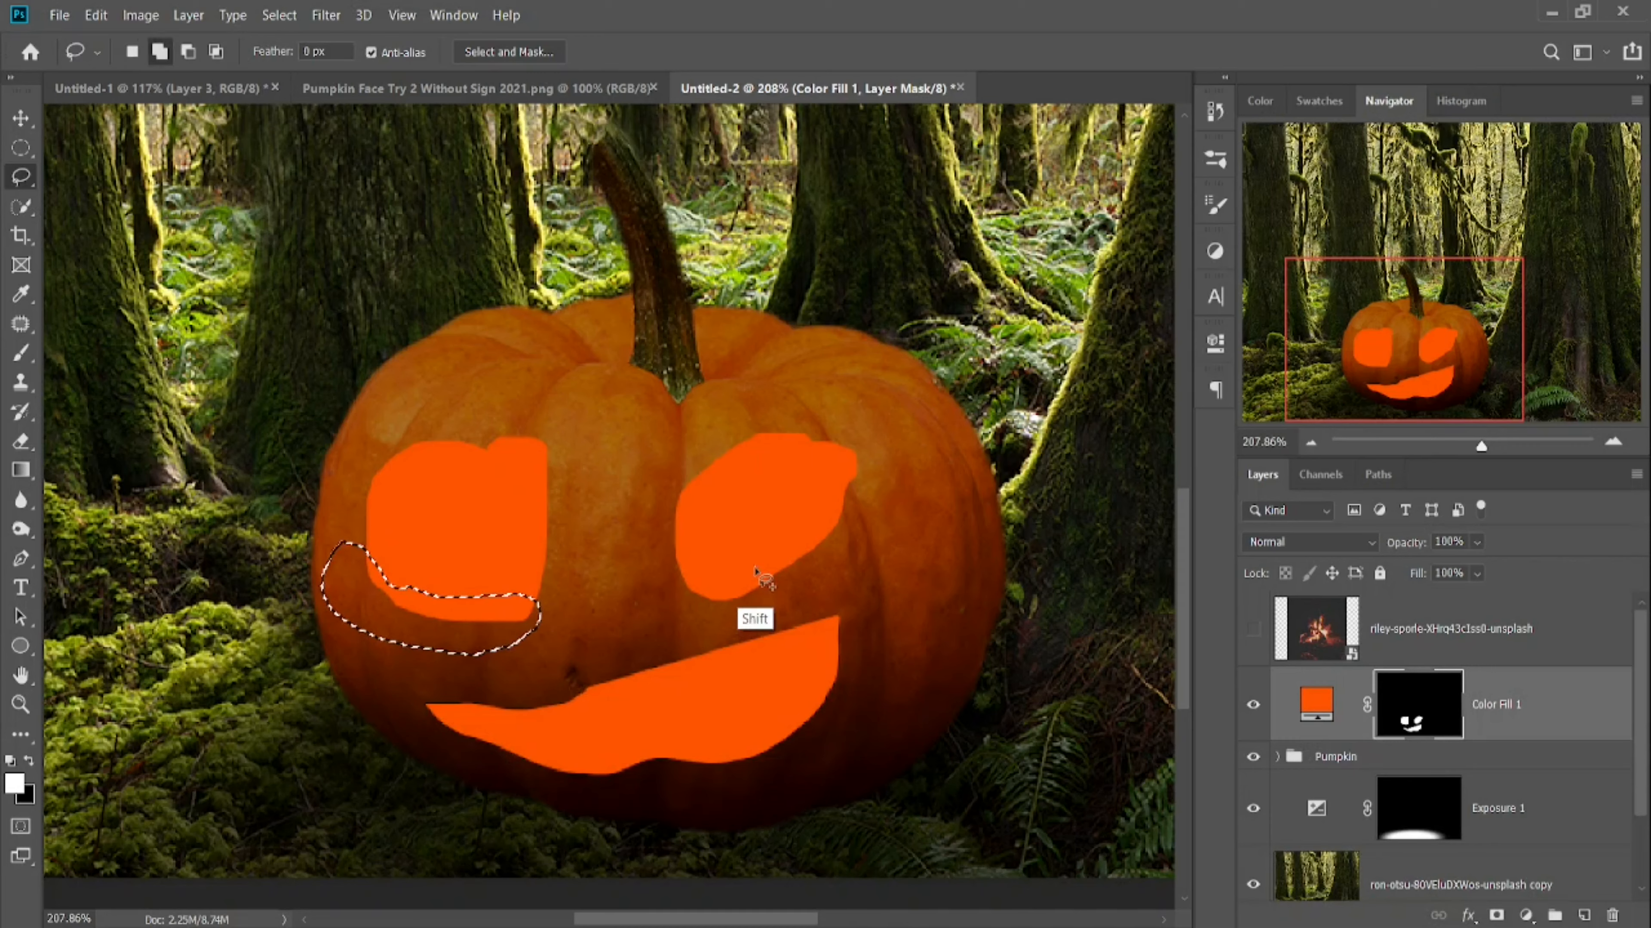
pyautogui.moveTo(676, 564)
pyautogui.mouseDown()
pyautogui.moveTo(759, 556)
pyautogui.moveTo(844, 488)
pyautogui.moveTo(869, 498)
pyautogui.moveTo(844, 541)
pyautogui.moveTo(765, 599)
pyautogui.moveTo(679, 608)
pyautogui.moveTo(674, 567)
pyautogui.mouseUp()
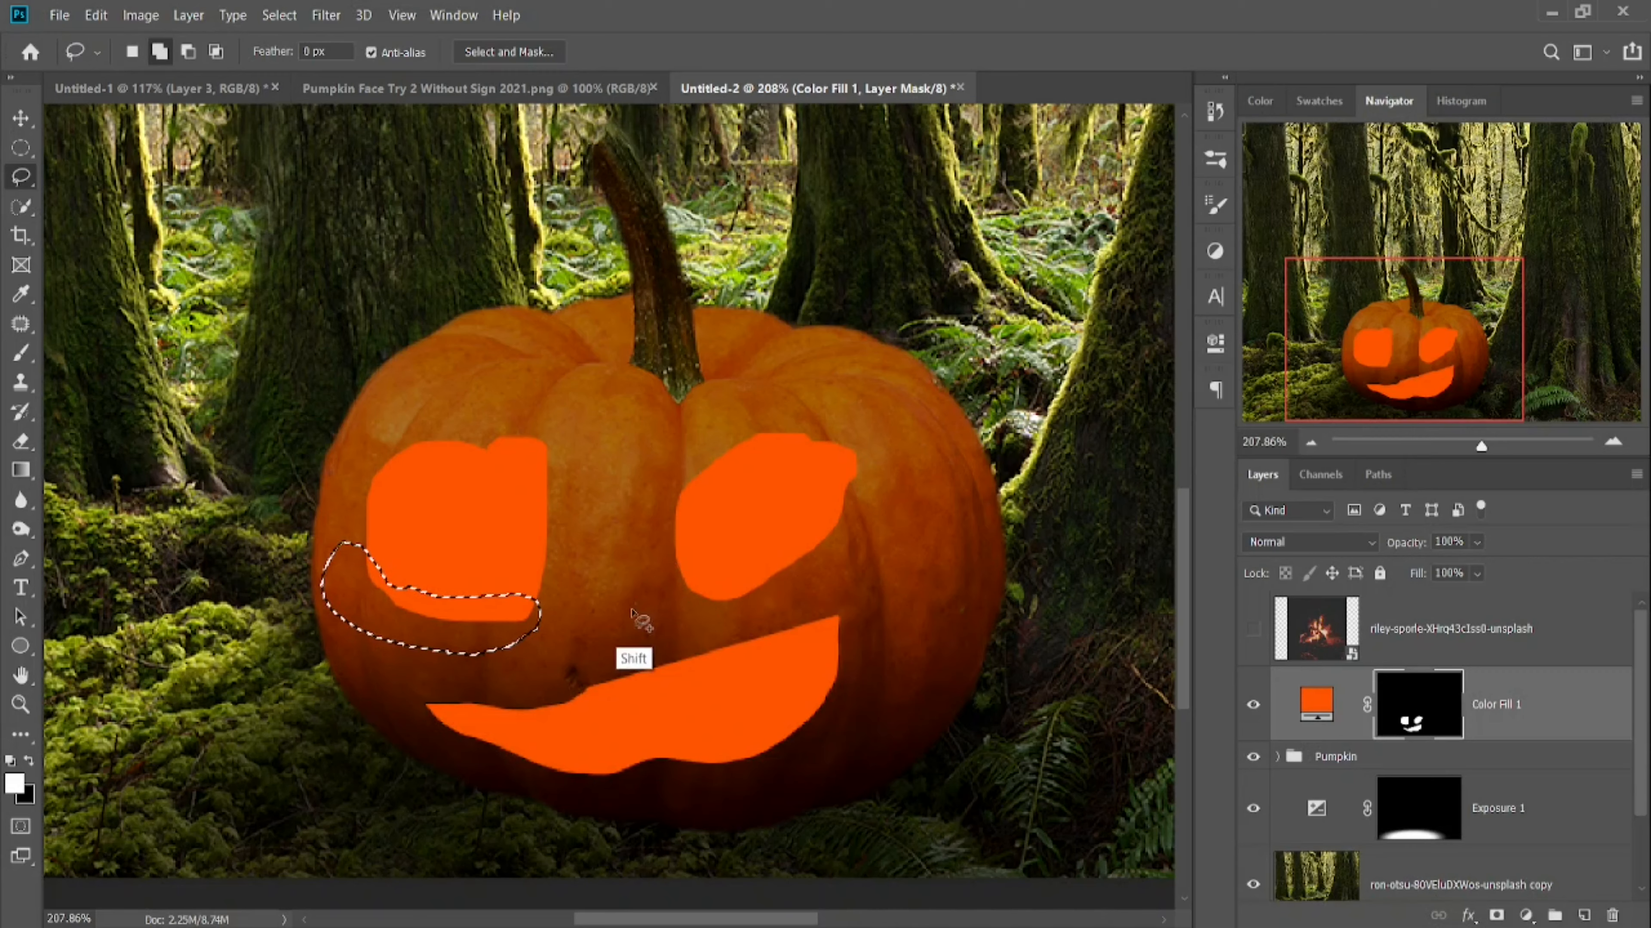
pyautogui.moveTo(440, 722)
pyautogui.mouseDown()
pyautogui.moveTo(641, 737)
pyautogui.moveTo(773, 715)
pyautogui.moveTo(818, 734)
pyautogui.moveTo(816, 755)
pyautogui.moveTo(748, 794)
pyautogui.moveTo(662, 803)
pyautogui.moveTo(563, 806)
pyautogui.moveTo(443, 742)
pyautogui.mouseUp()
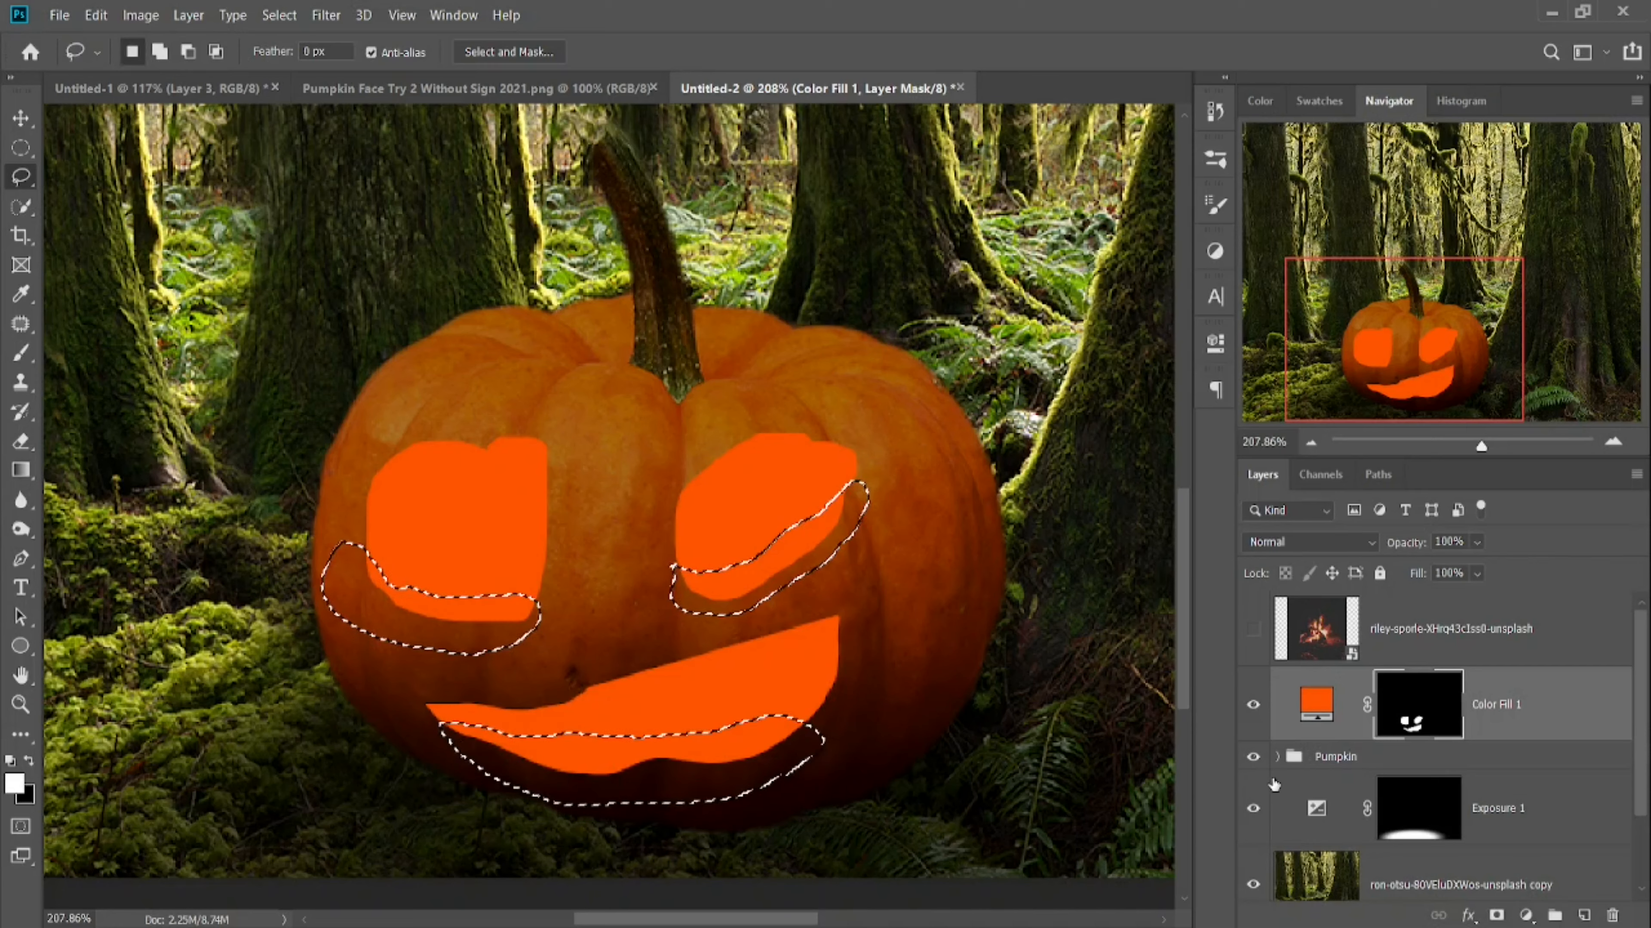
# - Fill the strip selections with a new Solid Color layer in dark brown, using hue 21
pyautogui.click(1525, 915)
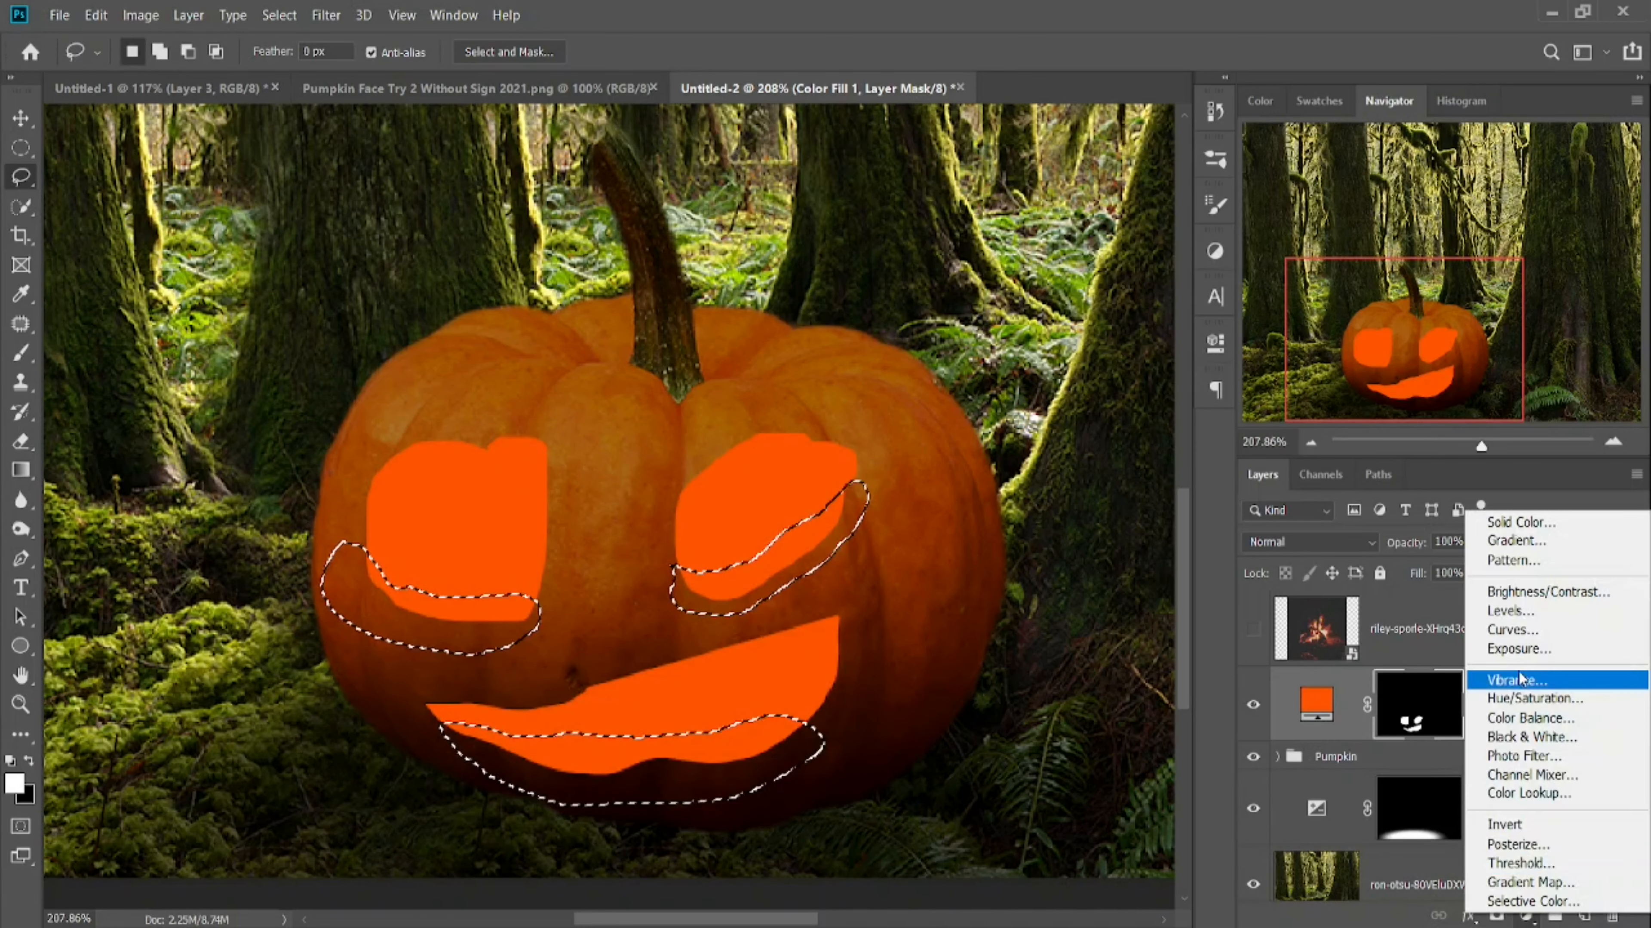
pyautogui.click(1531, 524)
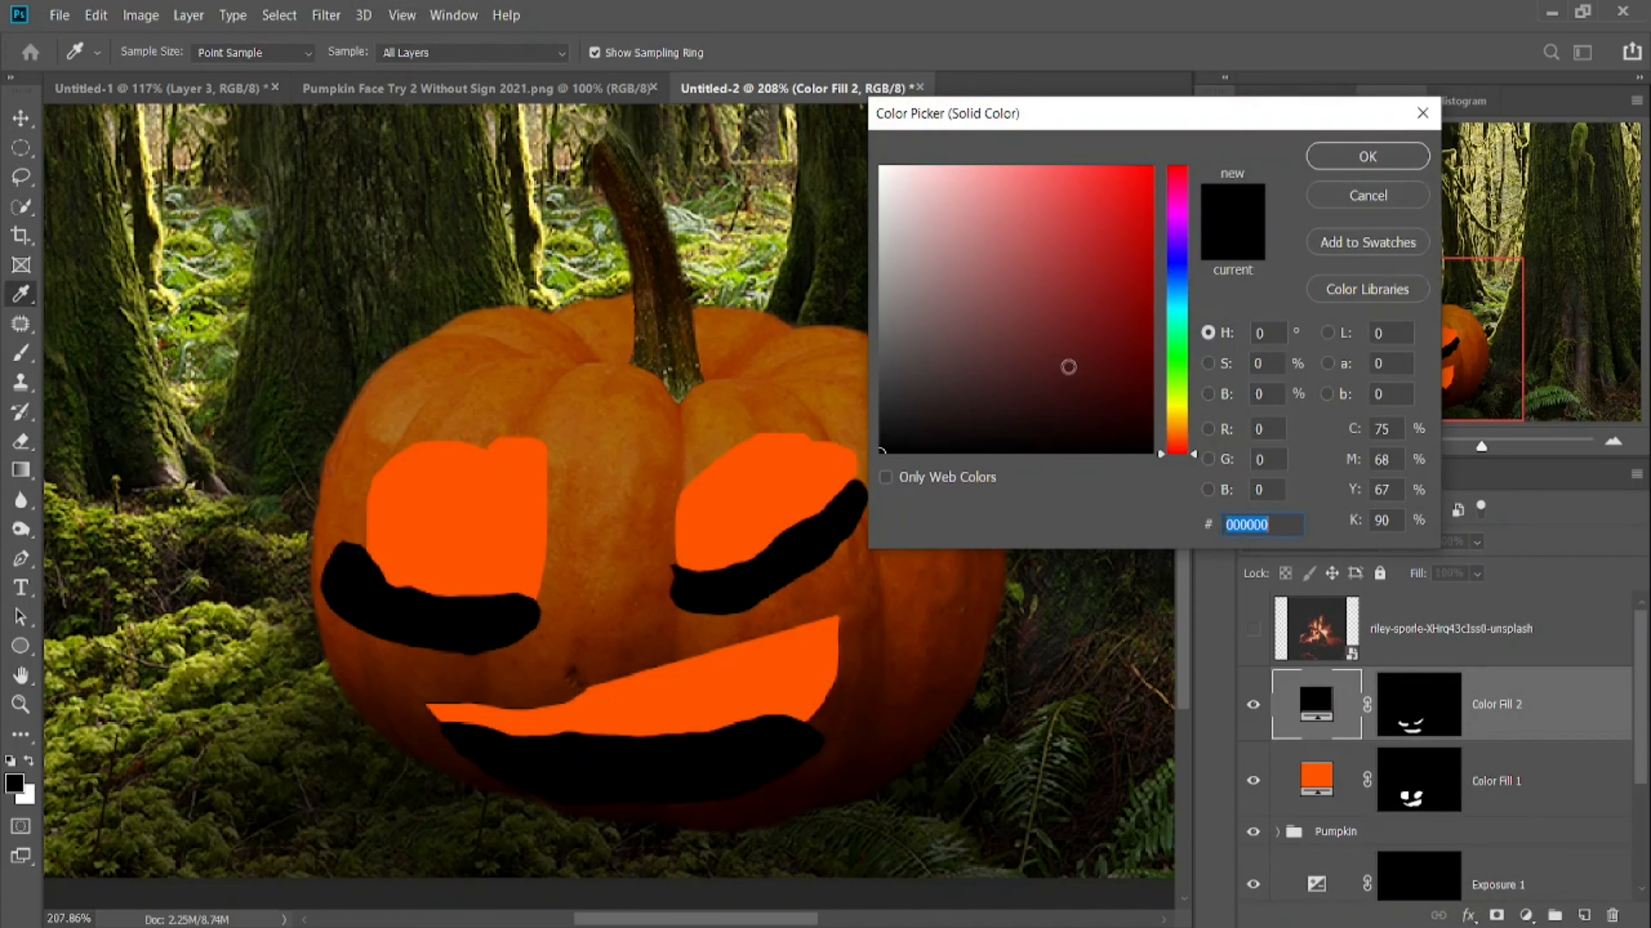
pyautogui.moveTo(1177, 449); pyautogui.dragTo(1175, 444)
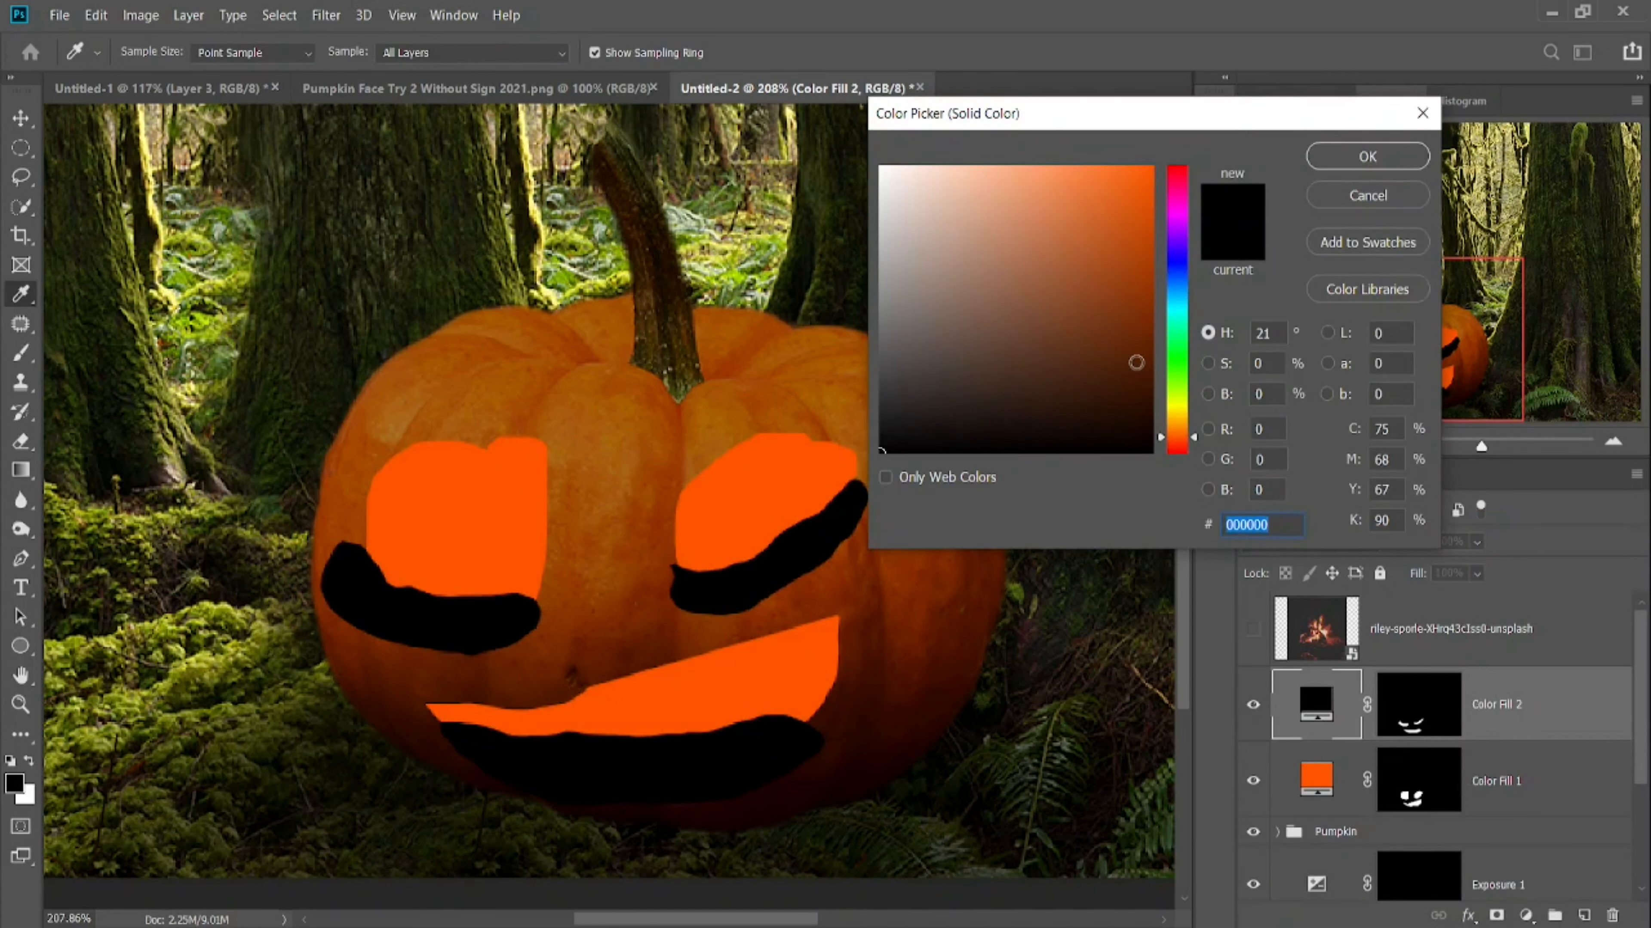
pyautogui.click(1131, 364)
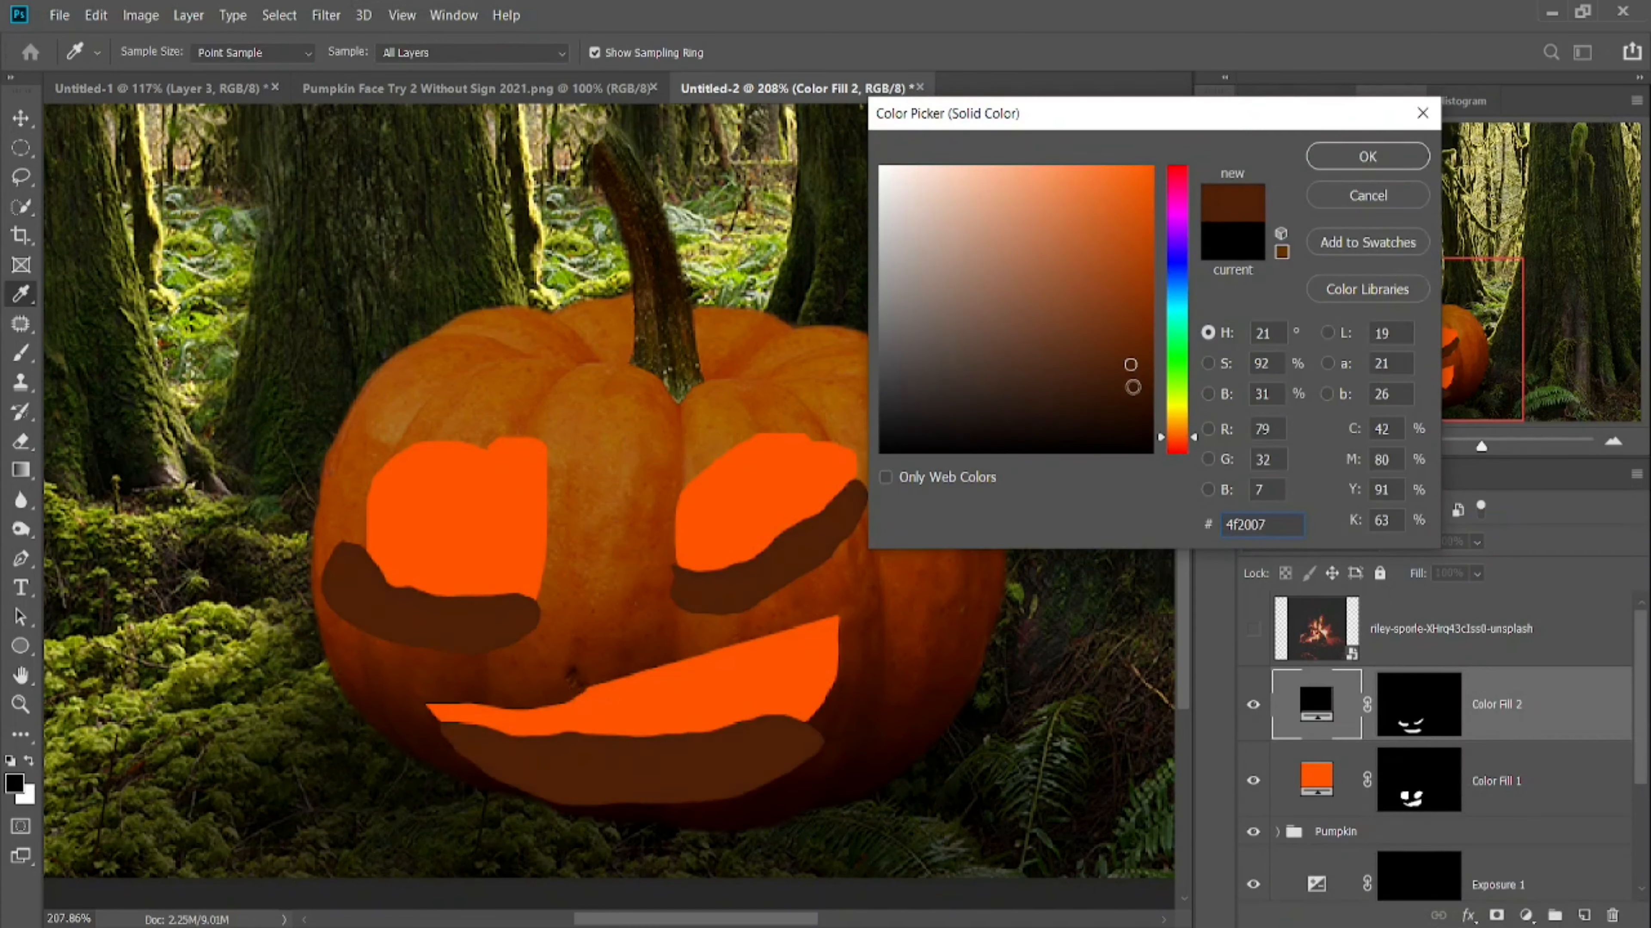
pyautogui.moveTo(1132, 359); pyautogui.dragTo(1143, 372)
pyautogui.click(1366, 167)
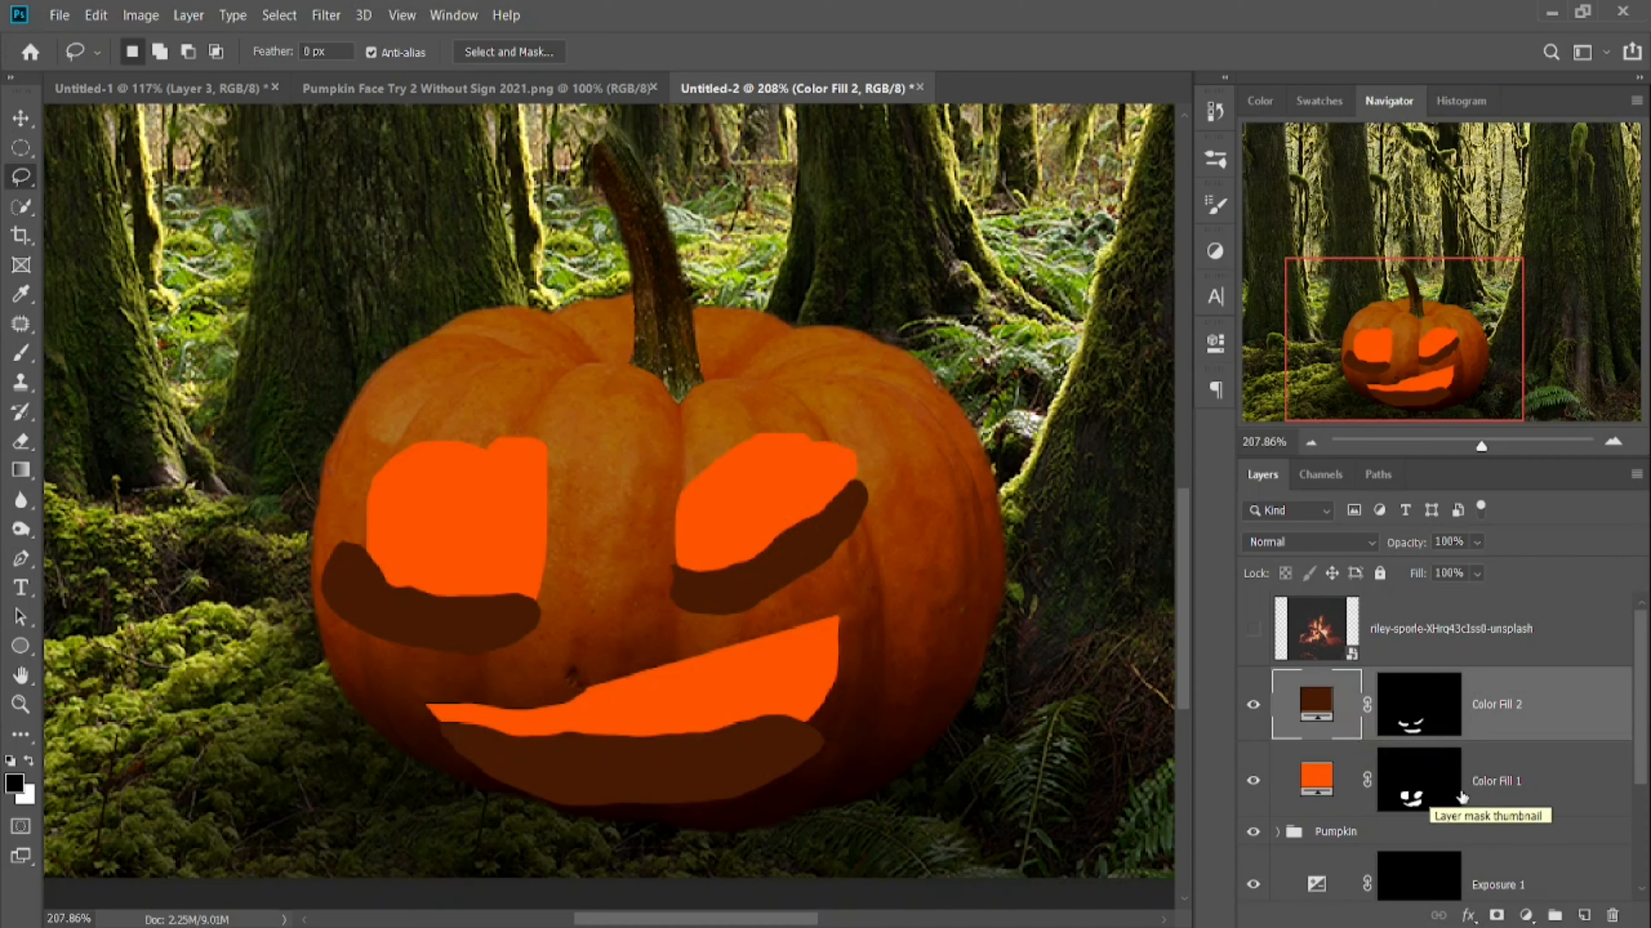
# - Trim the brown strips to the face openings by clearing their mask outside the orange shapes, and deselect
pyautogui.keyDown('ctrl'); pyautogui.click(1442, 780); pyautogui.keyUp('ctrl')
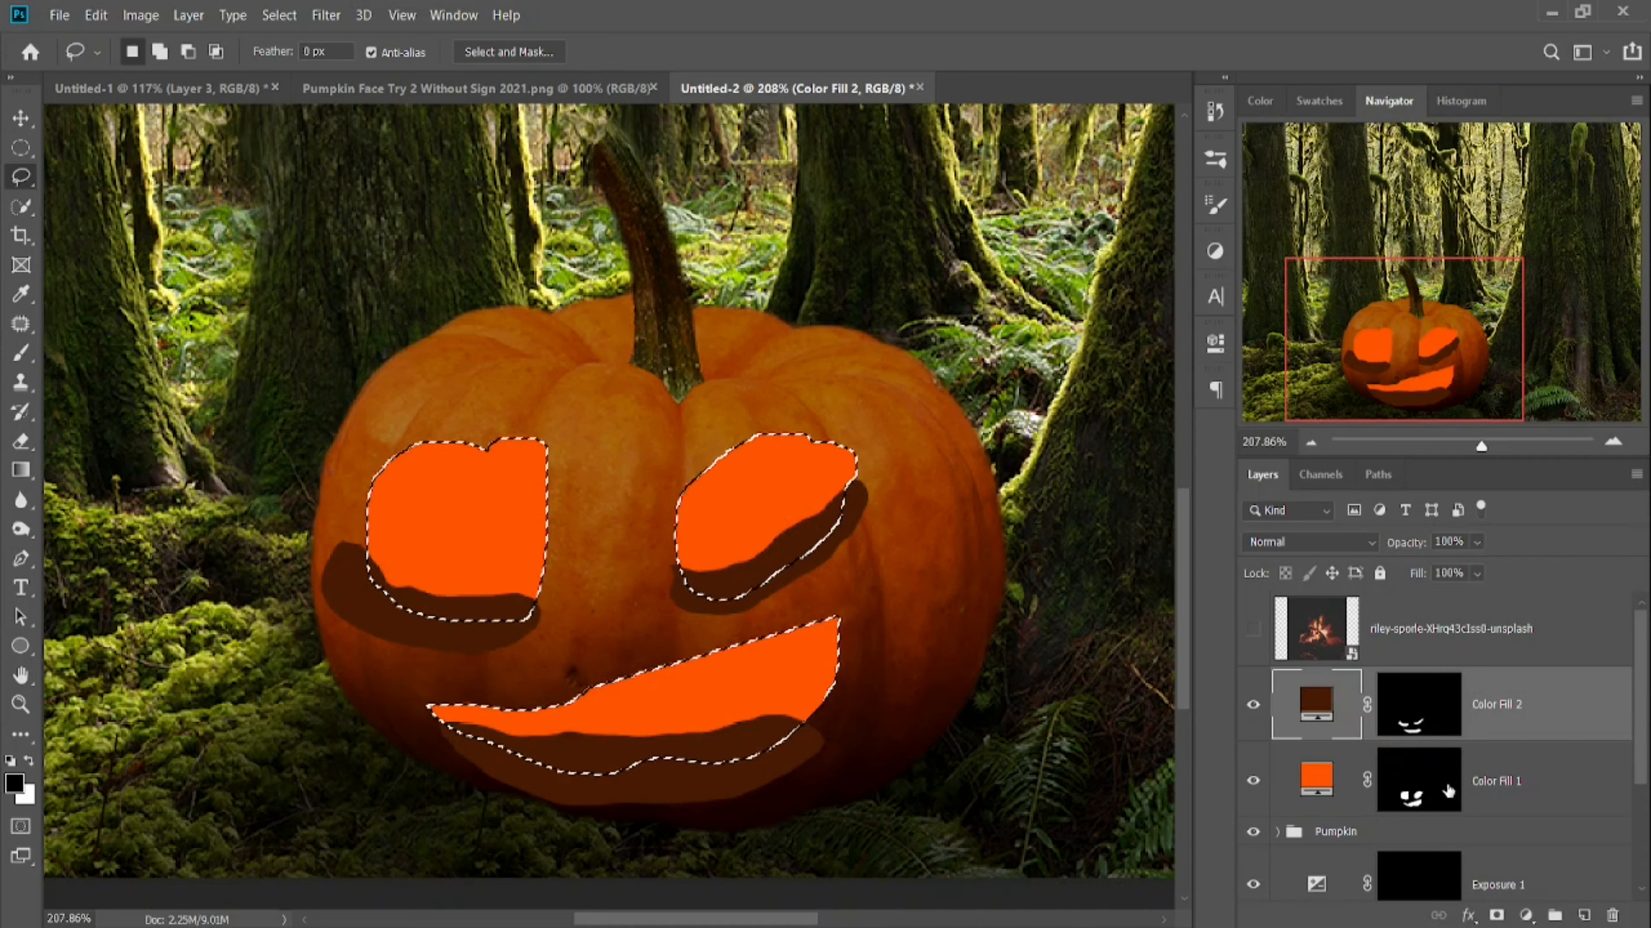
pyautogui.click(1423, 732)
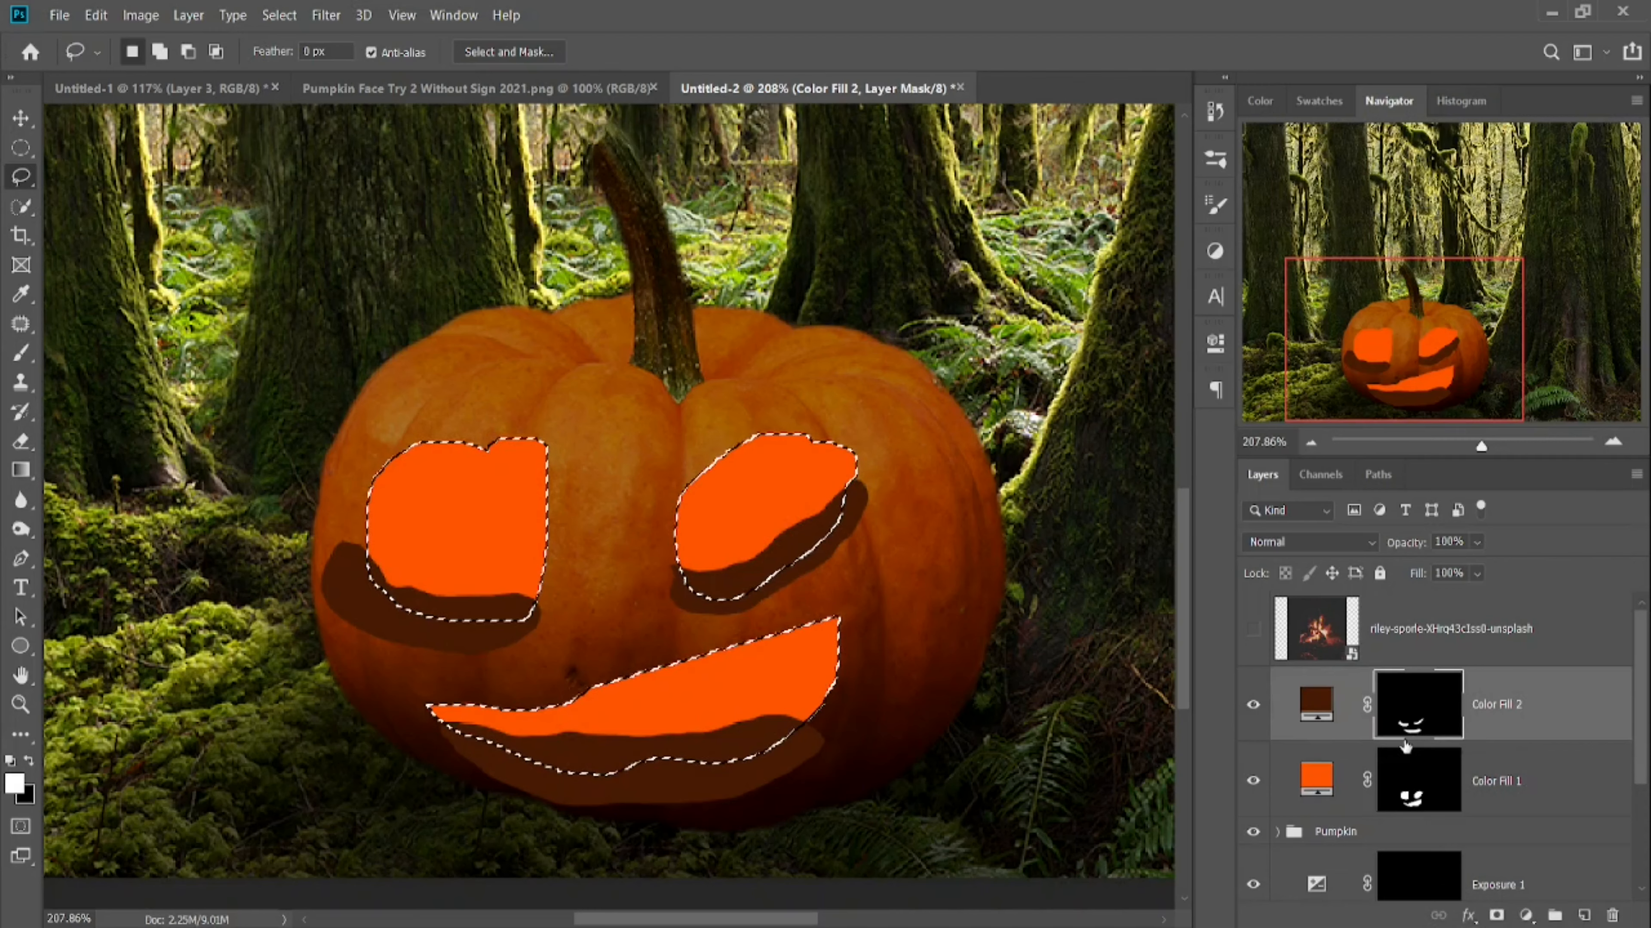
pyautogui.hotkey('ctrl', 'shift', 'i')
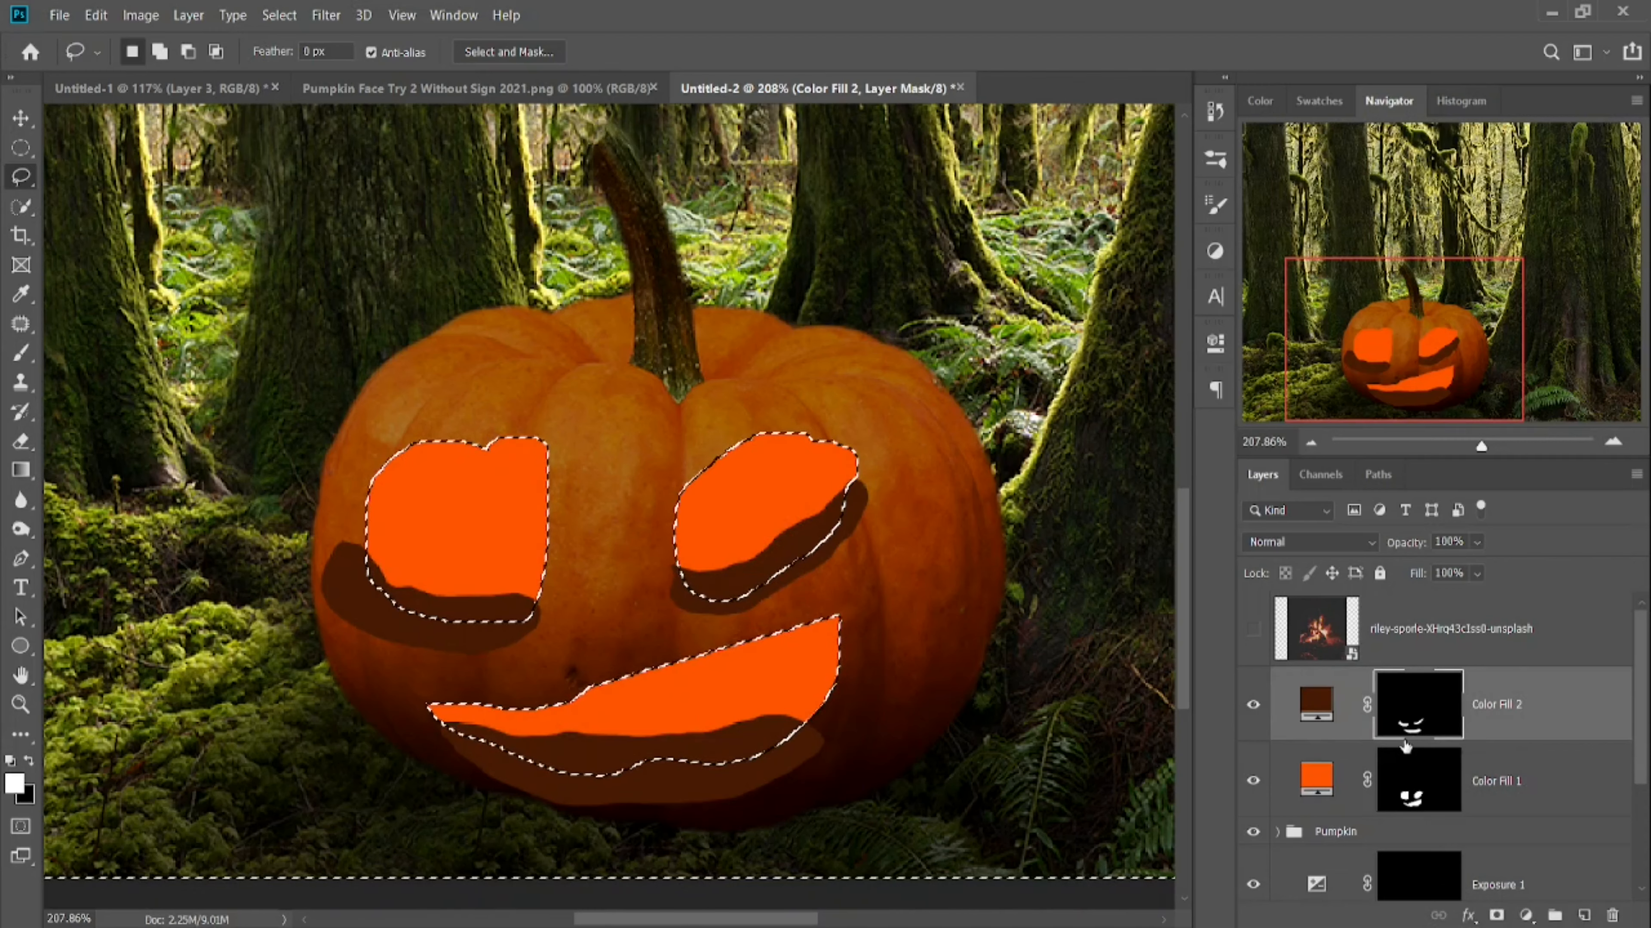
pyautogui.press('Delete')
pyautogui.hotkey('ctrl', 'd')
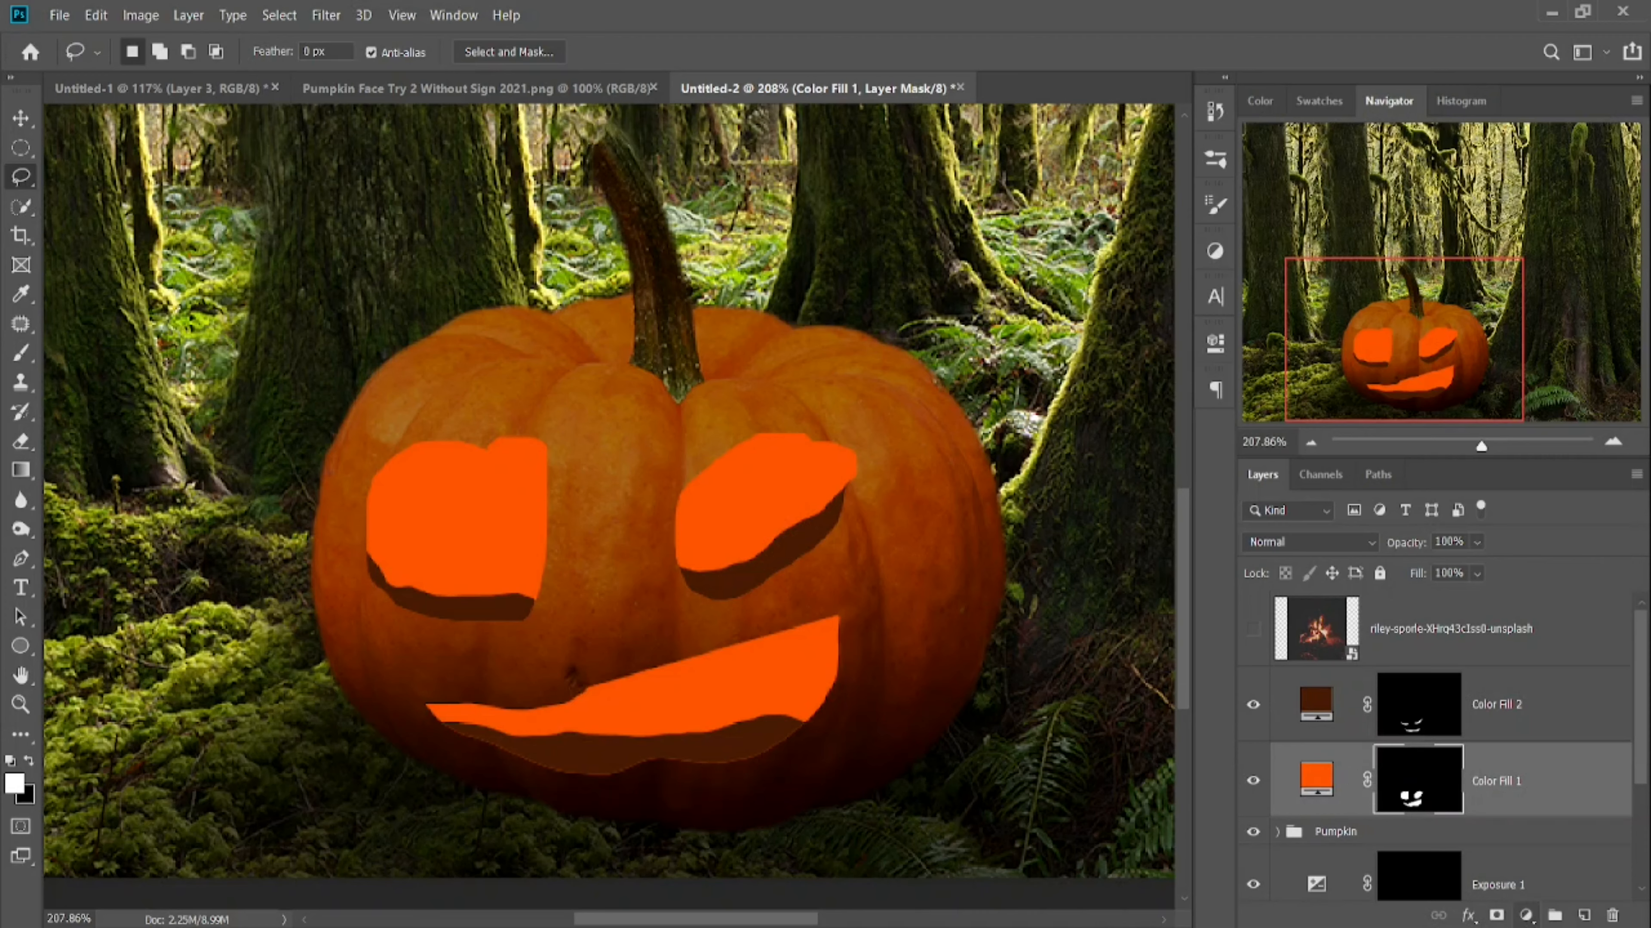
# - Add an Exposure adjustment clipped to the orange fill, raise the exposure to a bright yellow, and invert its mask
pyautogui.click(1524, 916)
pyautogui.click(1514, 649)
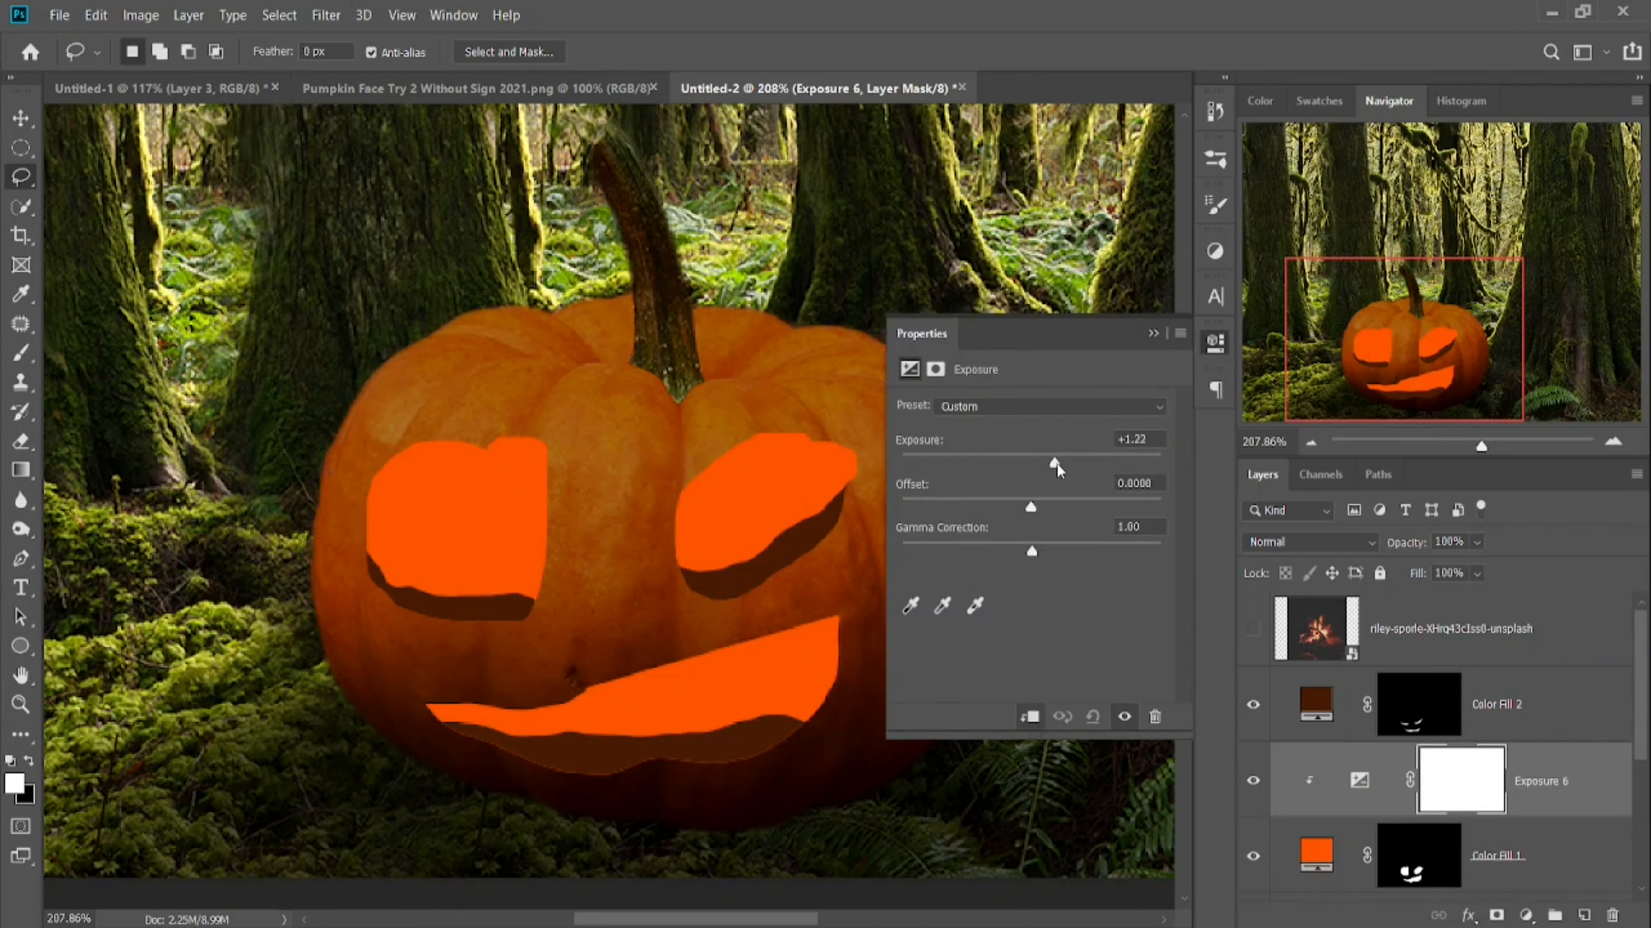
pyautogui.moveTo(1056, 463); pyautogui.dragTo(1102, 463)
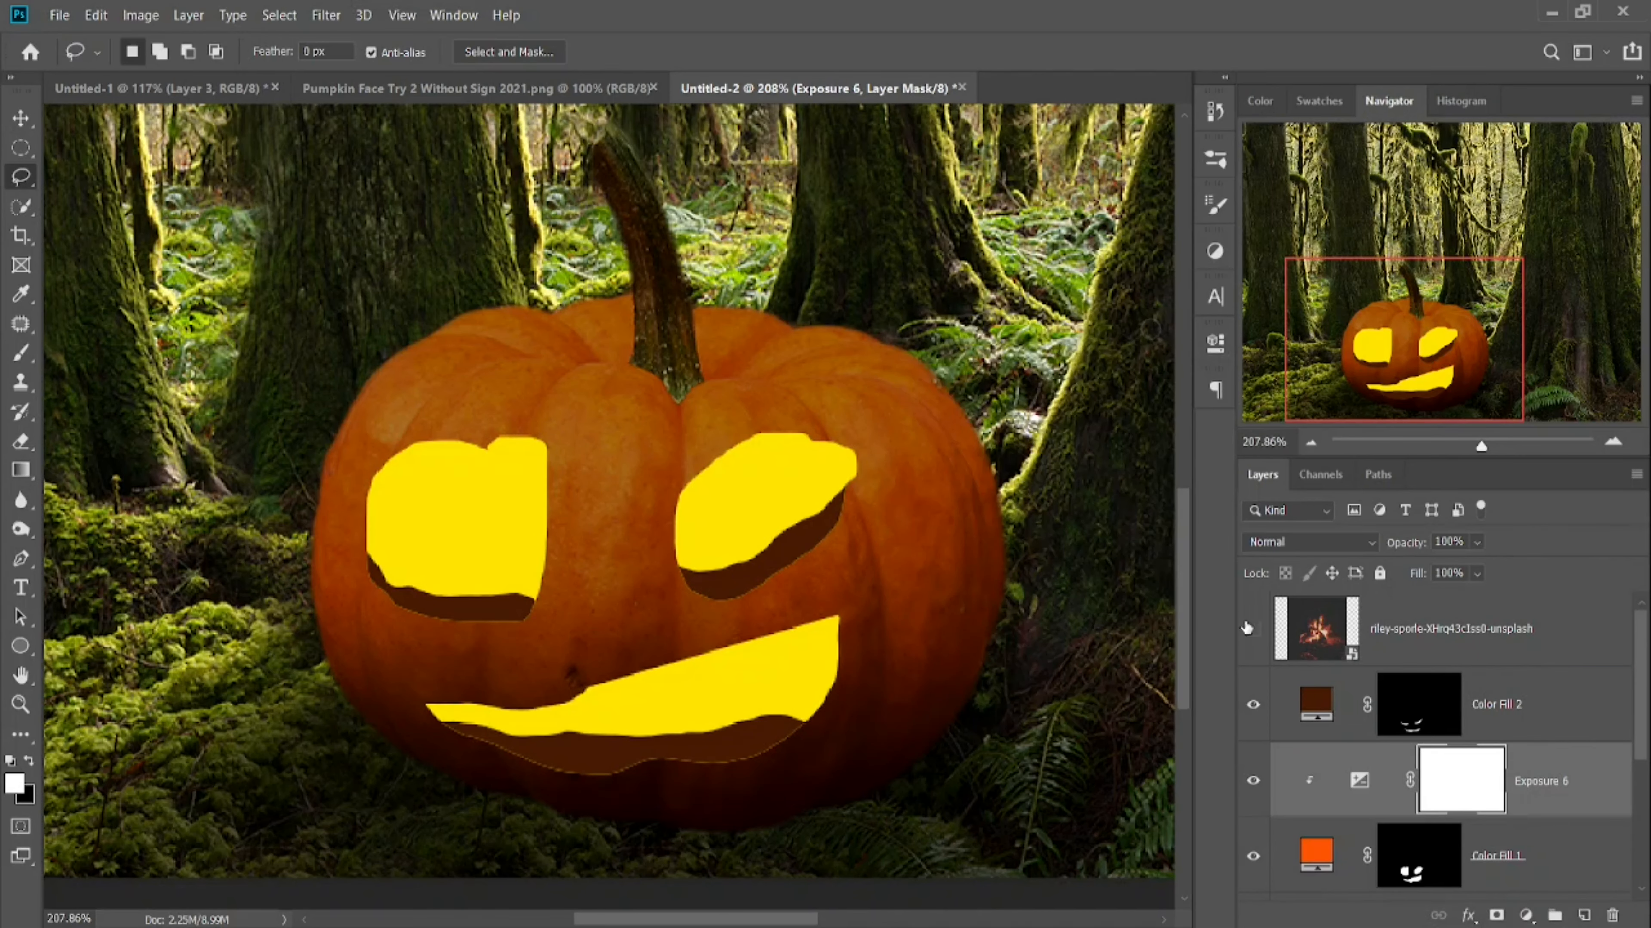
pyautogui.hotkey('ctrl', 'i')
# - Paint a yellow glow into the eyes and mouth on the mask with a 72 px brush at 30% flow, and select the brown fill layer
pyautogui.press('b')
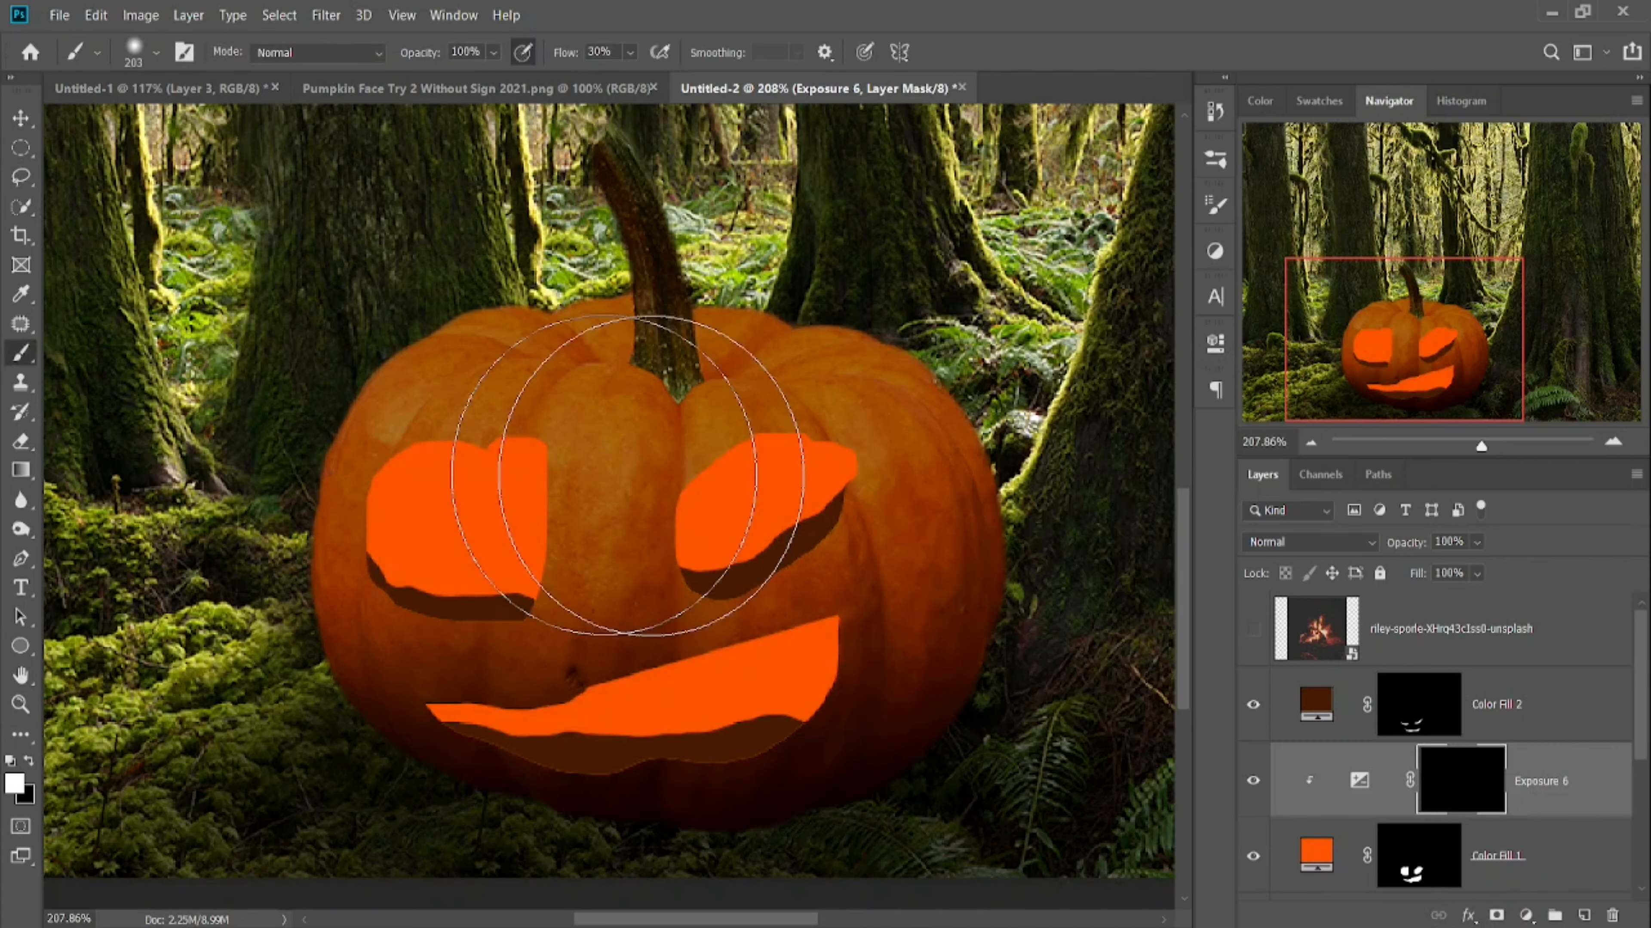
pyautogui.moveTo(583, 579)
pyautogui.keyDown('alt'); pyautogui.mouseDown()
pyautogui.moveTo(425, 576)
pyautogui.moveTo(449, 520)
pyautogui.moveTo(429, 514)
pyautogui.moveTo(478, 473)
pyautogui.moveTo(484, 616)
pyautogui.mouseUp(); pyautogui.keyUp('alt')
pyautogui.moveTo(522, 539); pyautogui.dragTo(530, 495)
pyautogui.moveTo(683, 532)
pyautogui.mouseDown()
pyautogui.moveTo(708, 520)
pyautogui.moveTo(731, 597)
pyautogui.mouseUp()
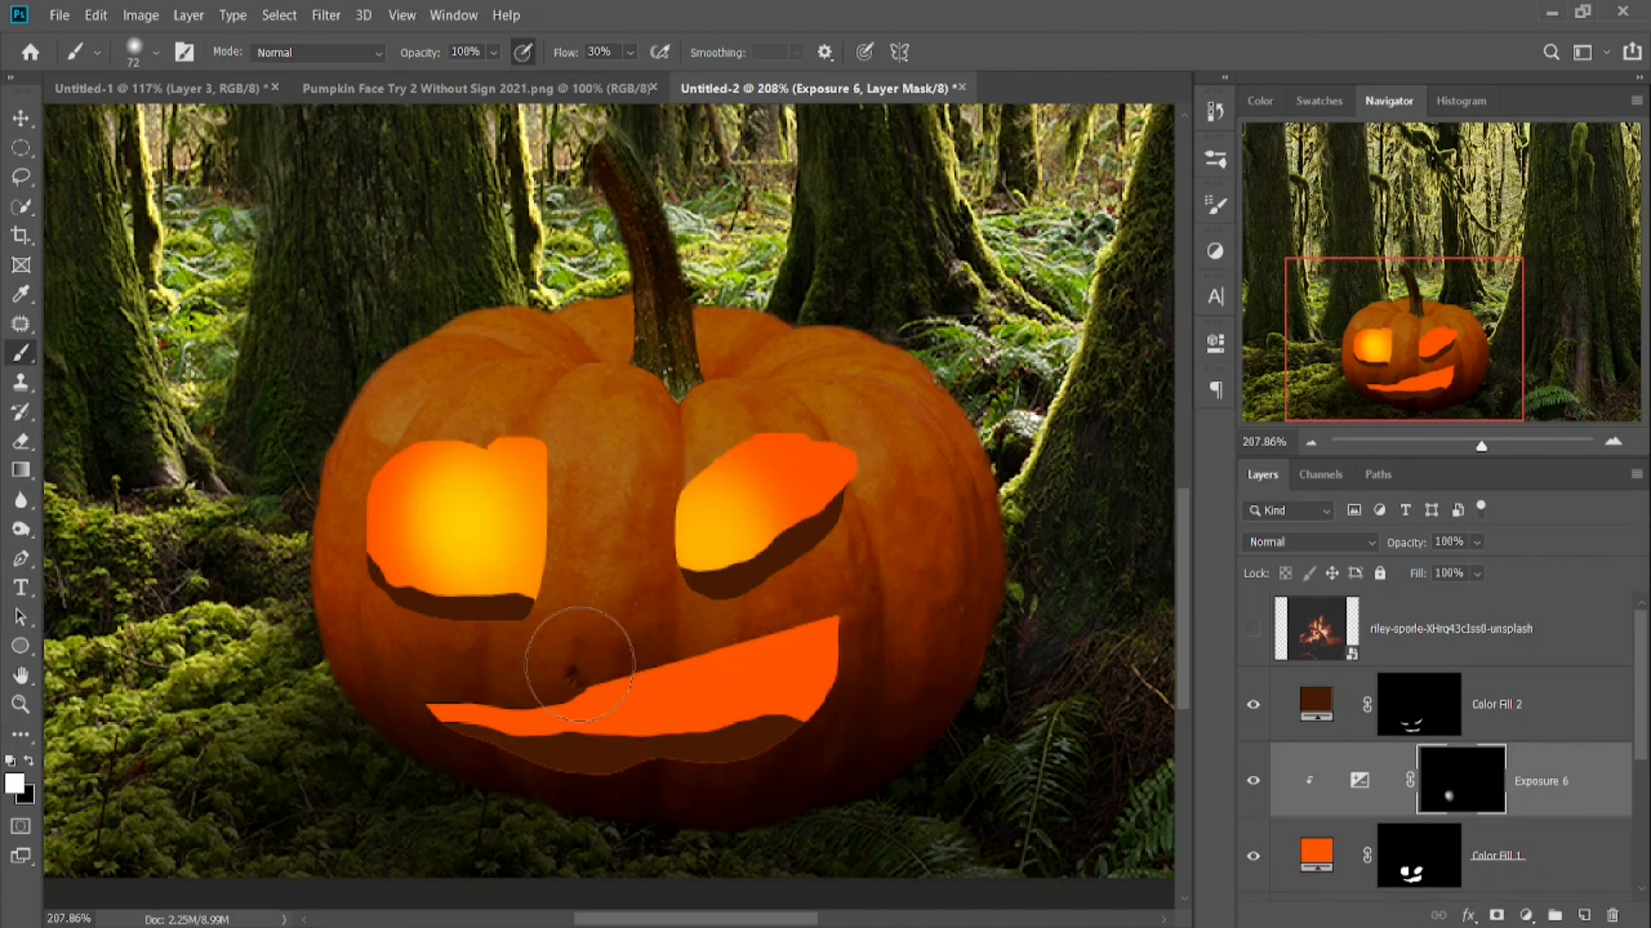
pyautogui.moveTo(490, 695)
pyautogui.mouseDown()
pyautogui.moveTo(460, 687)
pyautogui.moveTo(571, 634)
pyautogui.mouseUp()
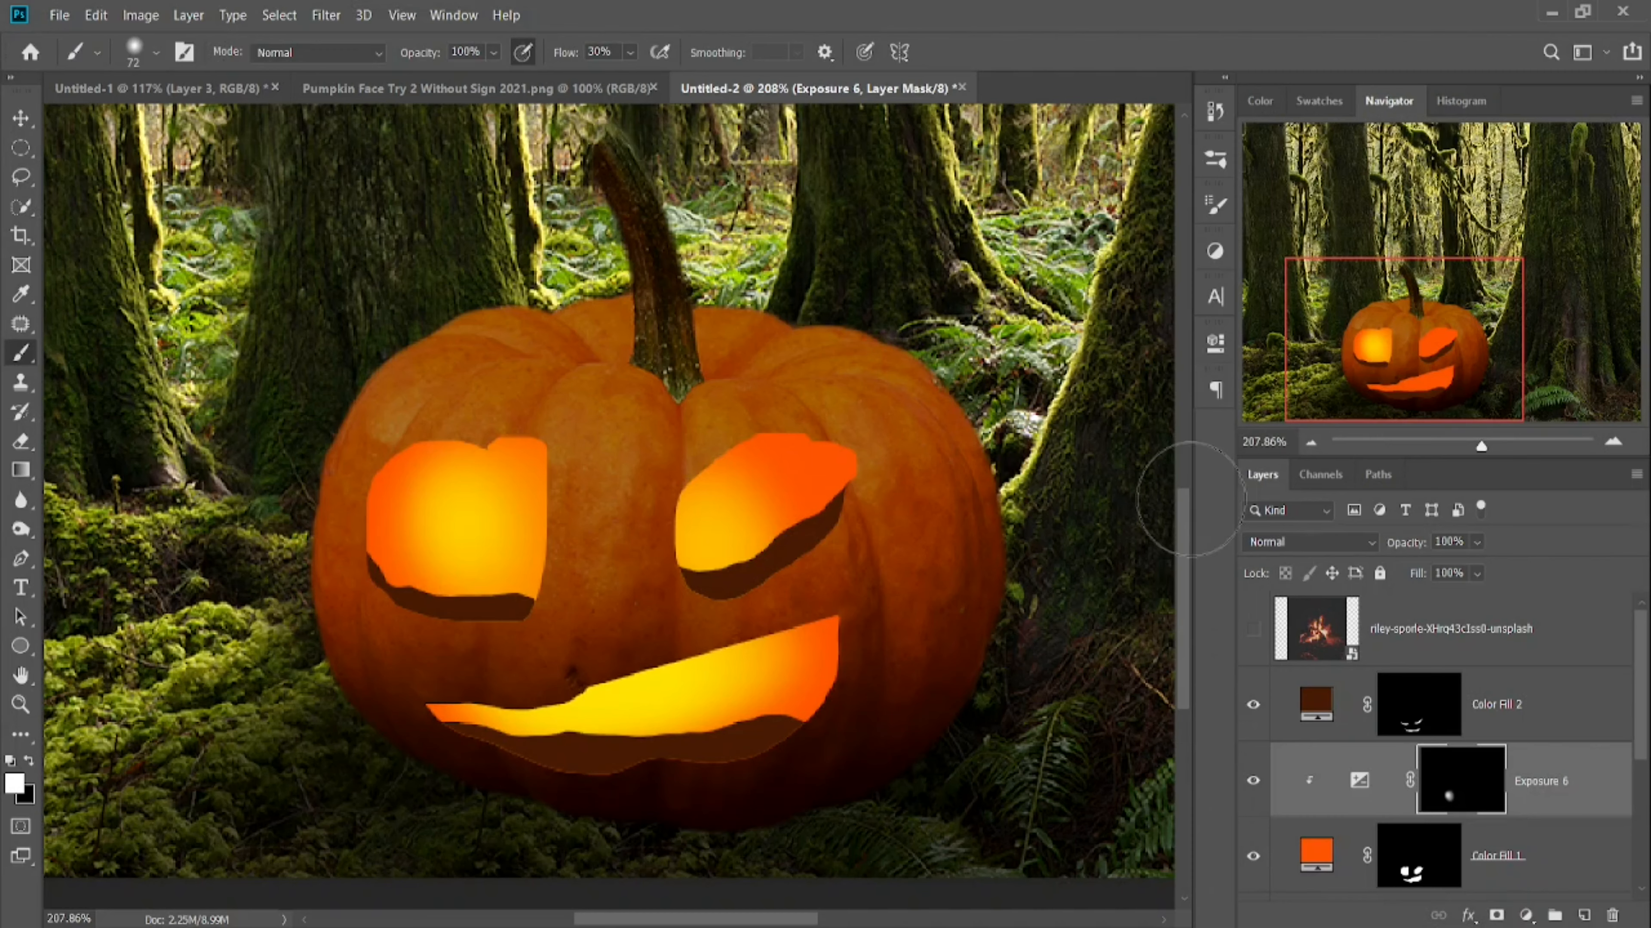
pyautogui.moveTo(770, 673); pyautogui.dragTo(676, 703)
pyautogui.press('x')
pyautogui.moveTo(507, 745)
pyautogui.mouseDown()
pyautogui.moveTo(699, 745)
pyautogui.moveTo(640, 748)
pyautogui.mouseUp()
pyautogui.click(1496, 715)
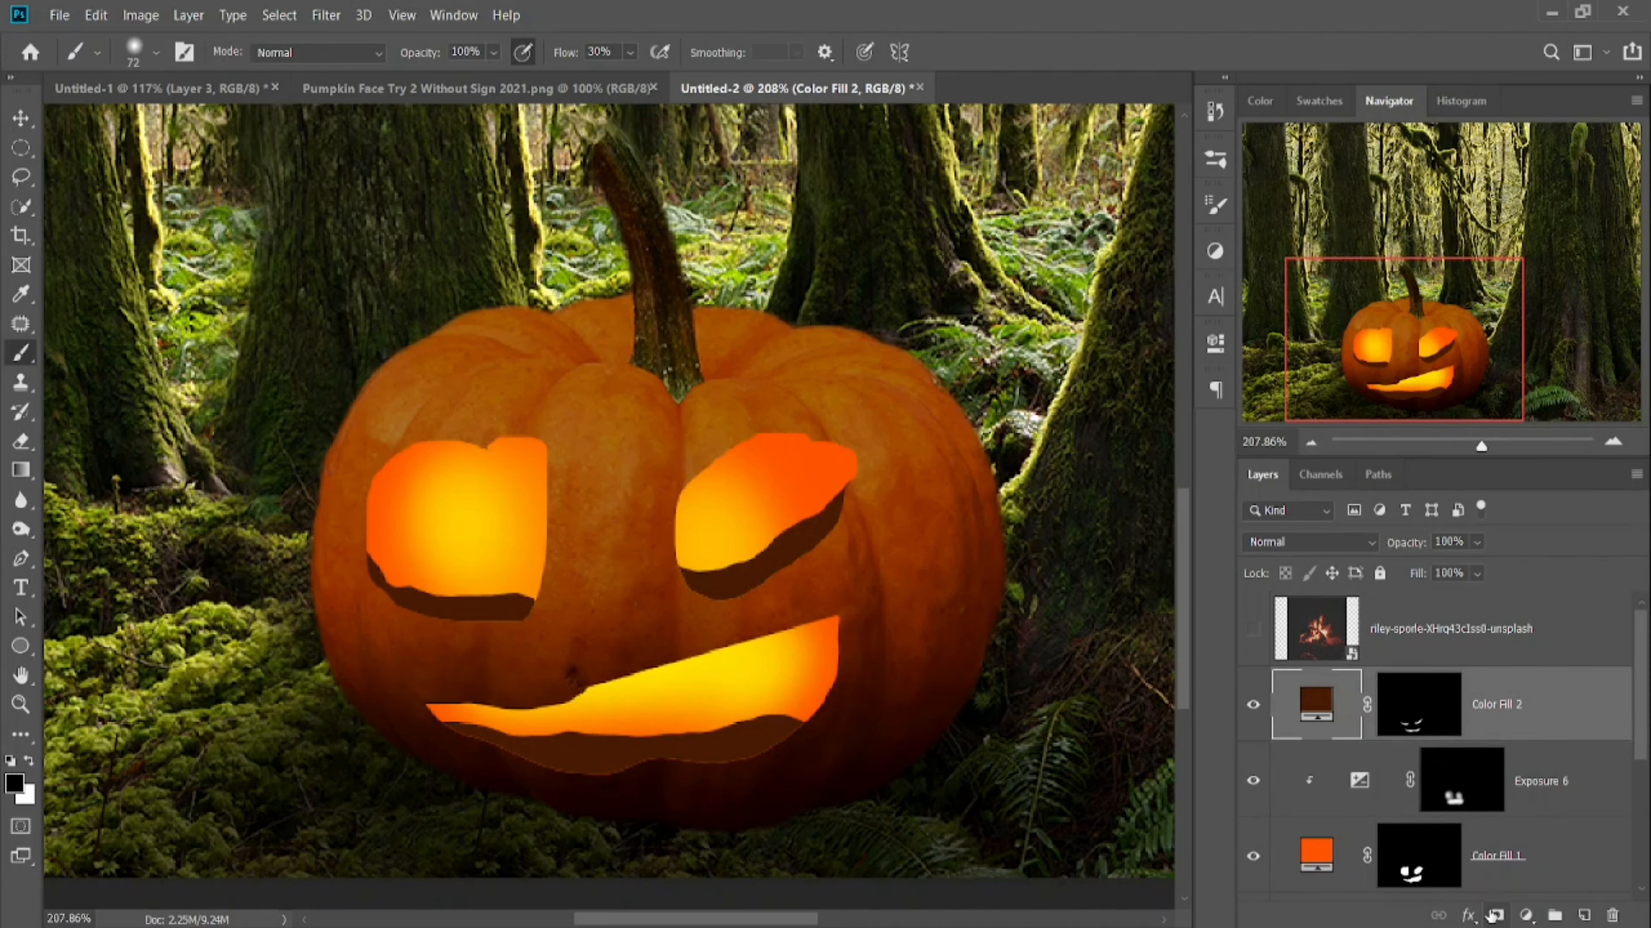
pyautogui.click(1525, 915)
pyautogui.click(1545, 521)
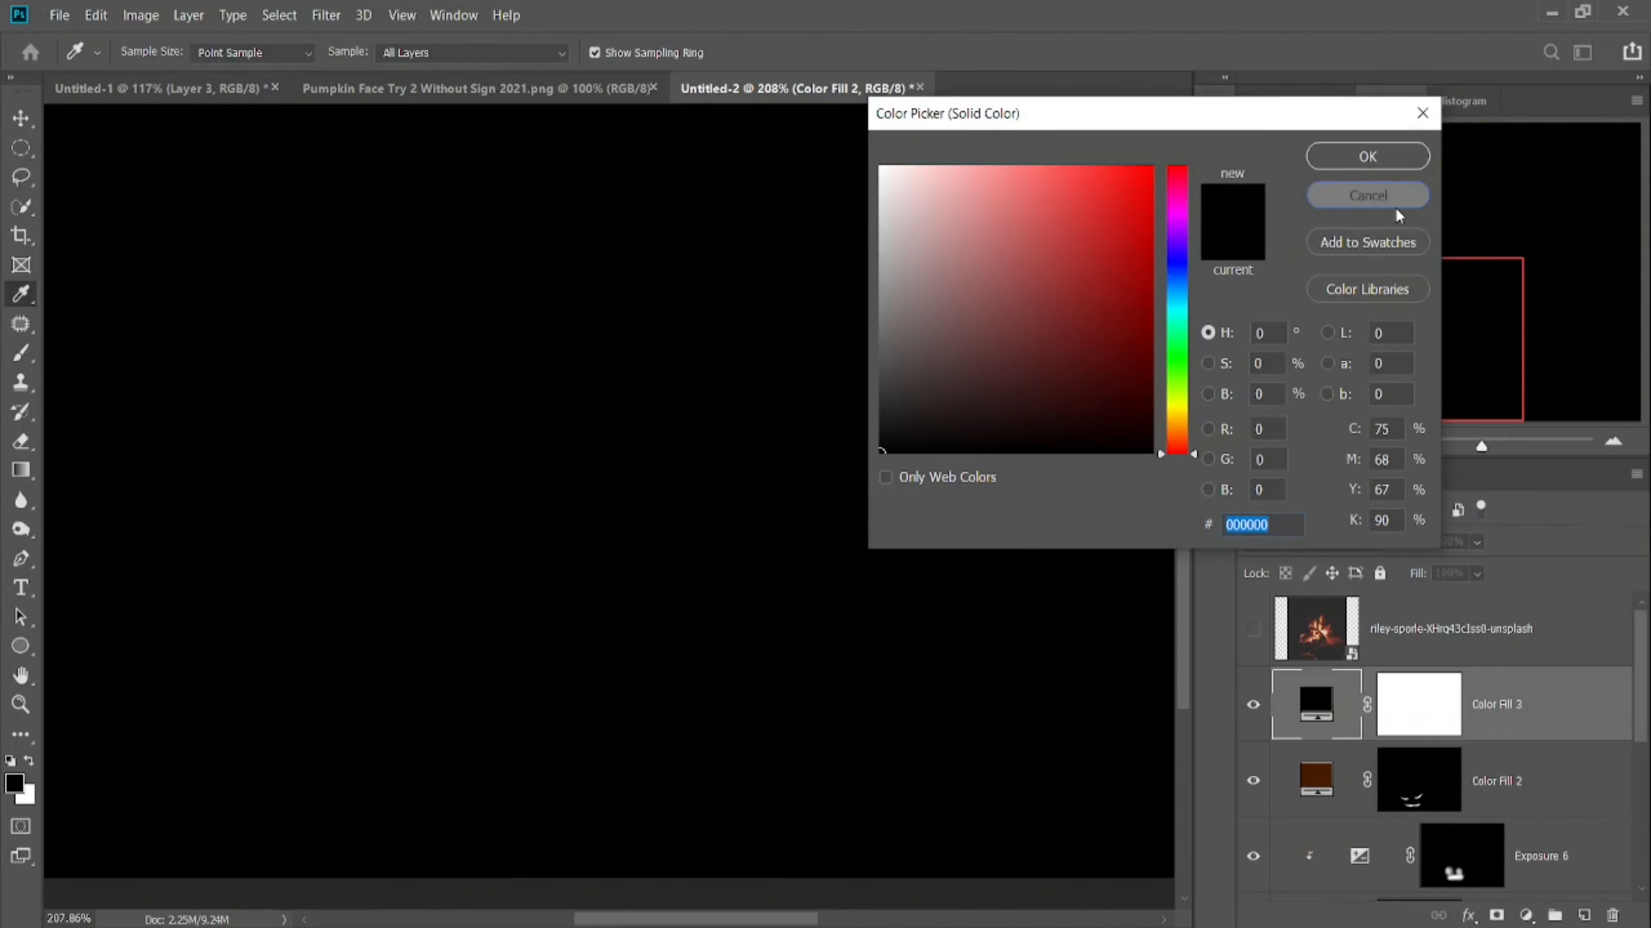
pyautogui.click(1378, 197)
# - Add an Exposure adjustment clipped to the brown strips, set the exposure to +9.33, and invert its mask
pyautogui.click(1526, 914)
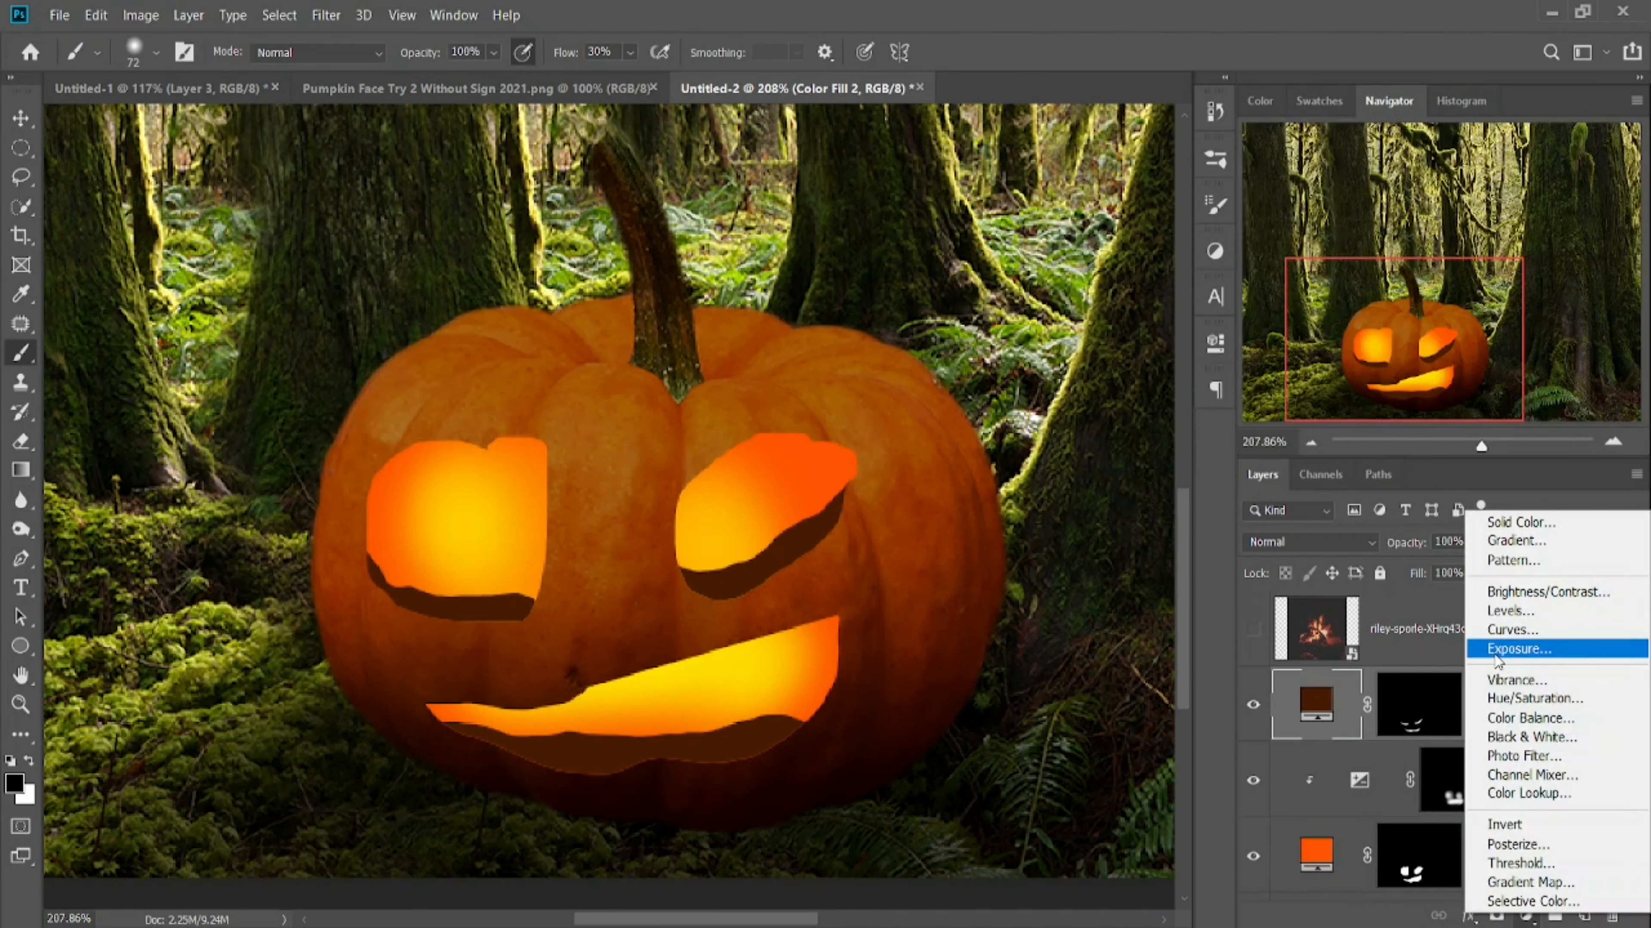
pyautogui.click(1518, 649)
pyautogui.moveTo(1035, 459); pyautogui.dragTo(1069, 462)
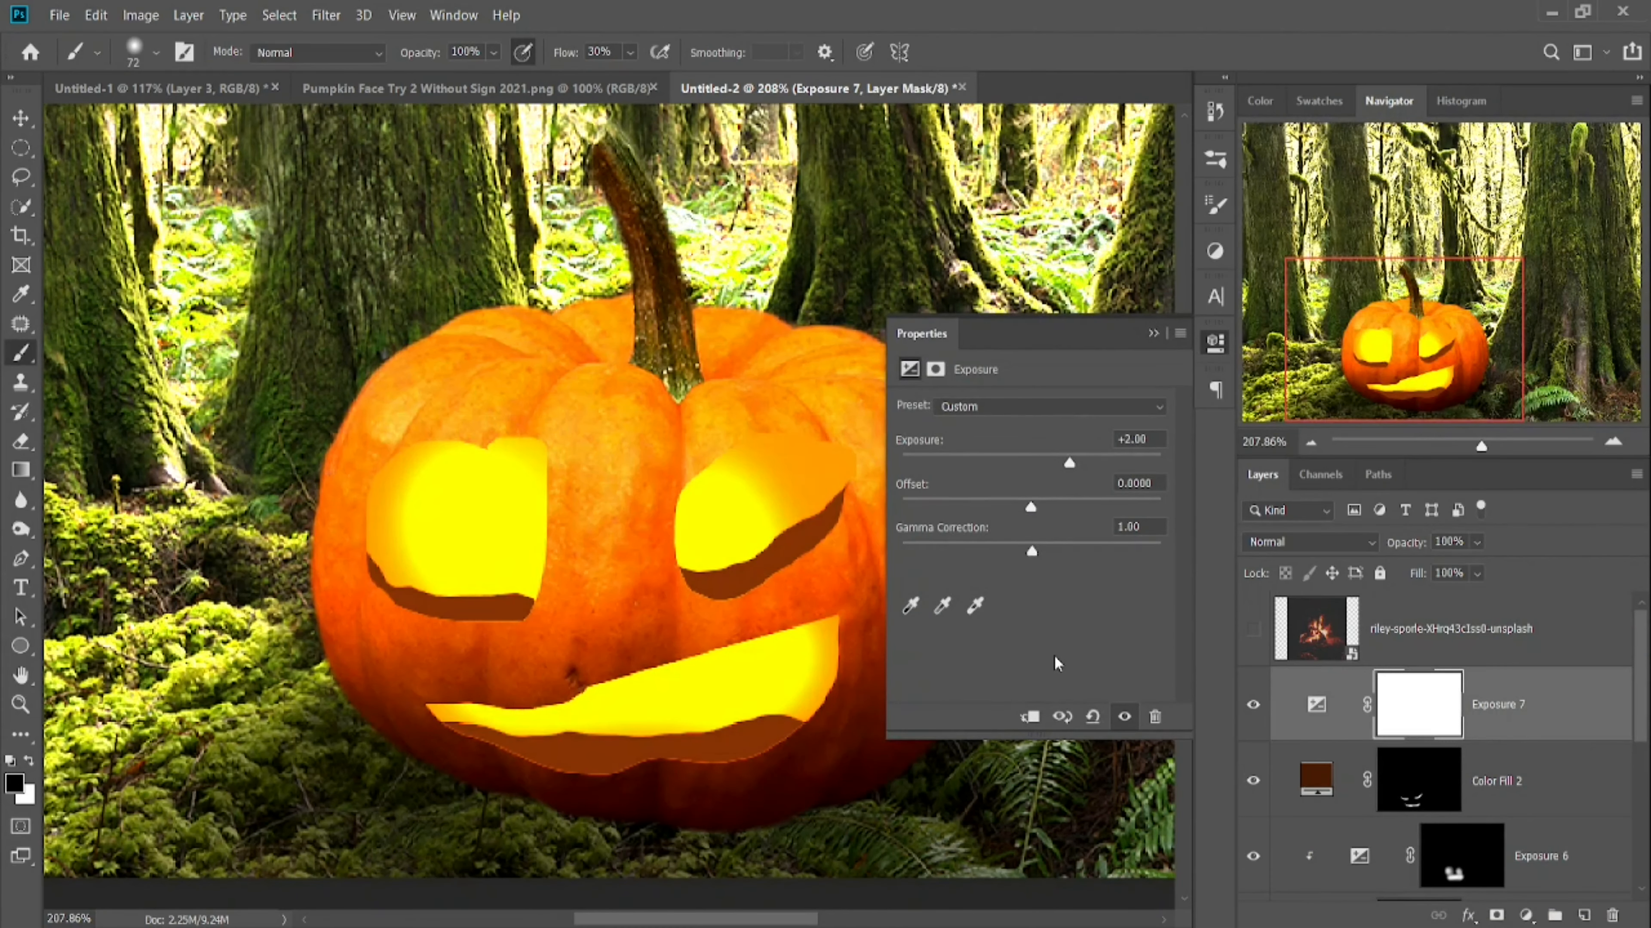
pyautogui.click(1029, 717)
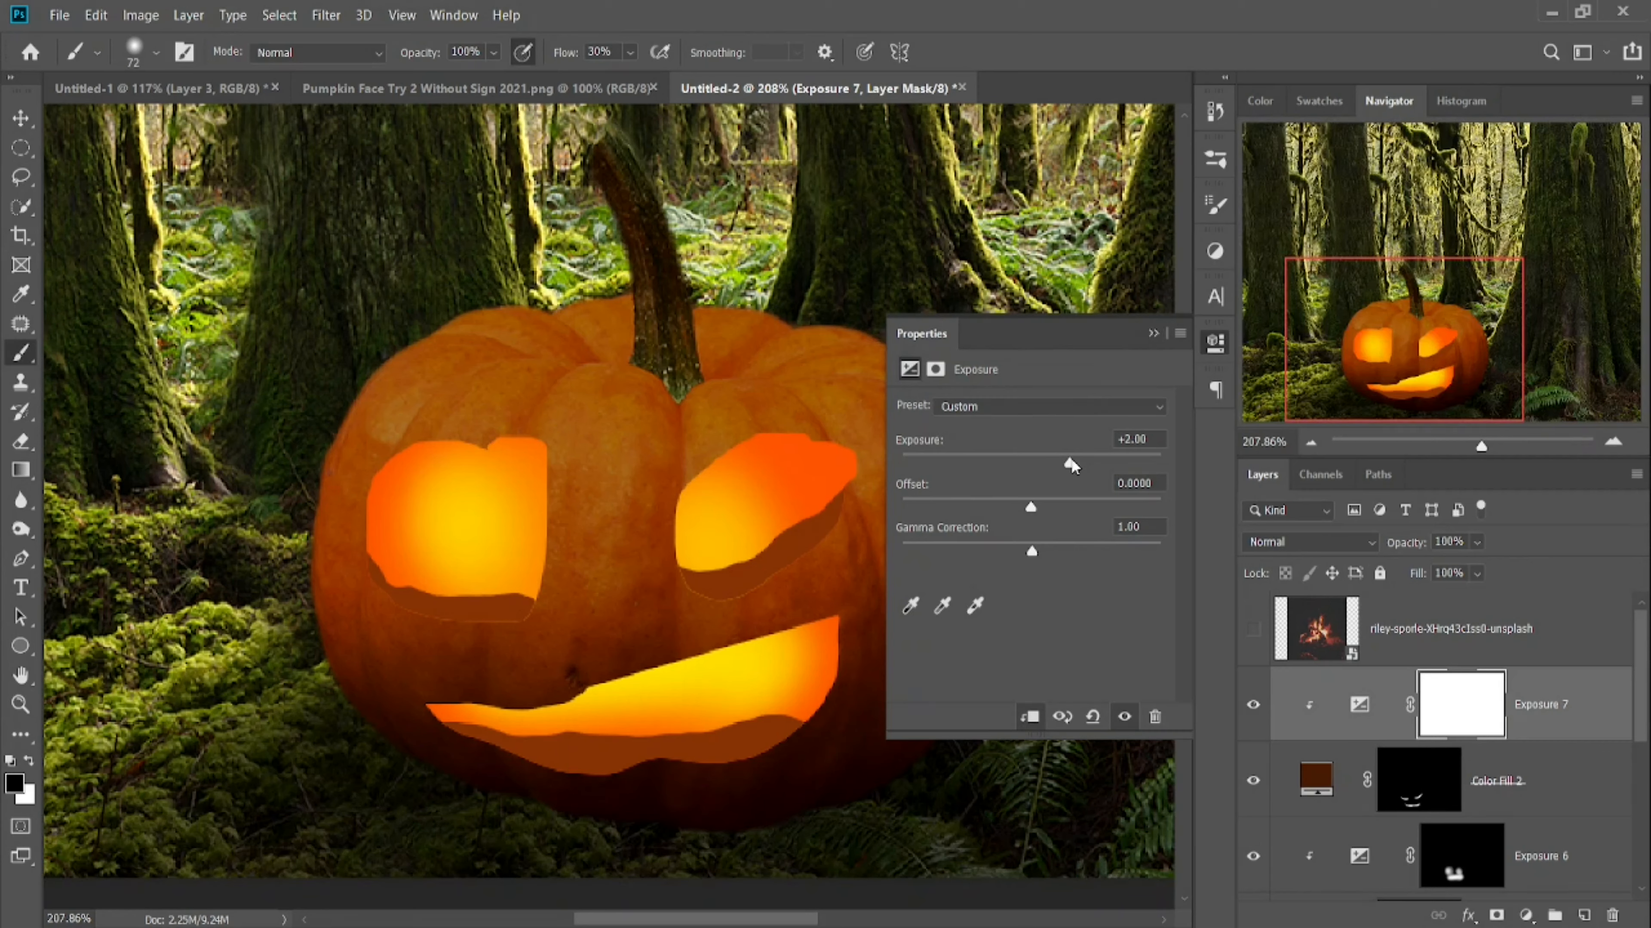
pyautogui.moveTo(1070, 459); pyautogui.dragTo(1126, 464)
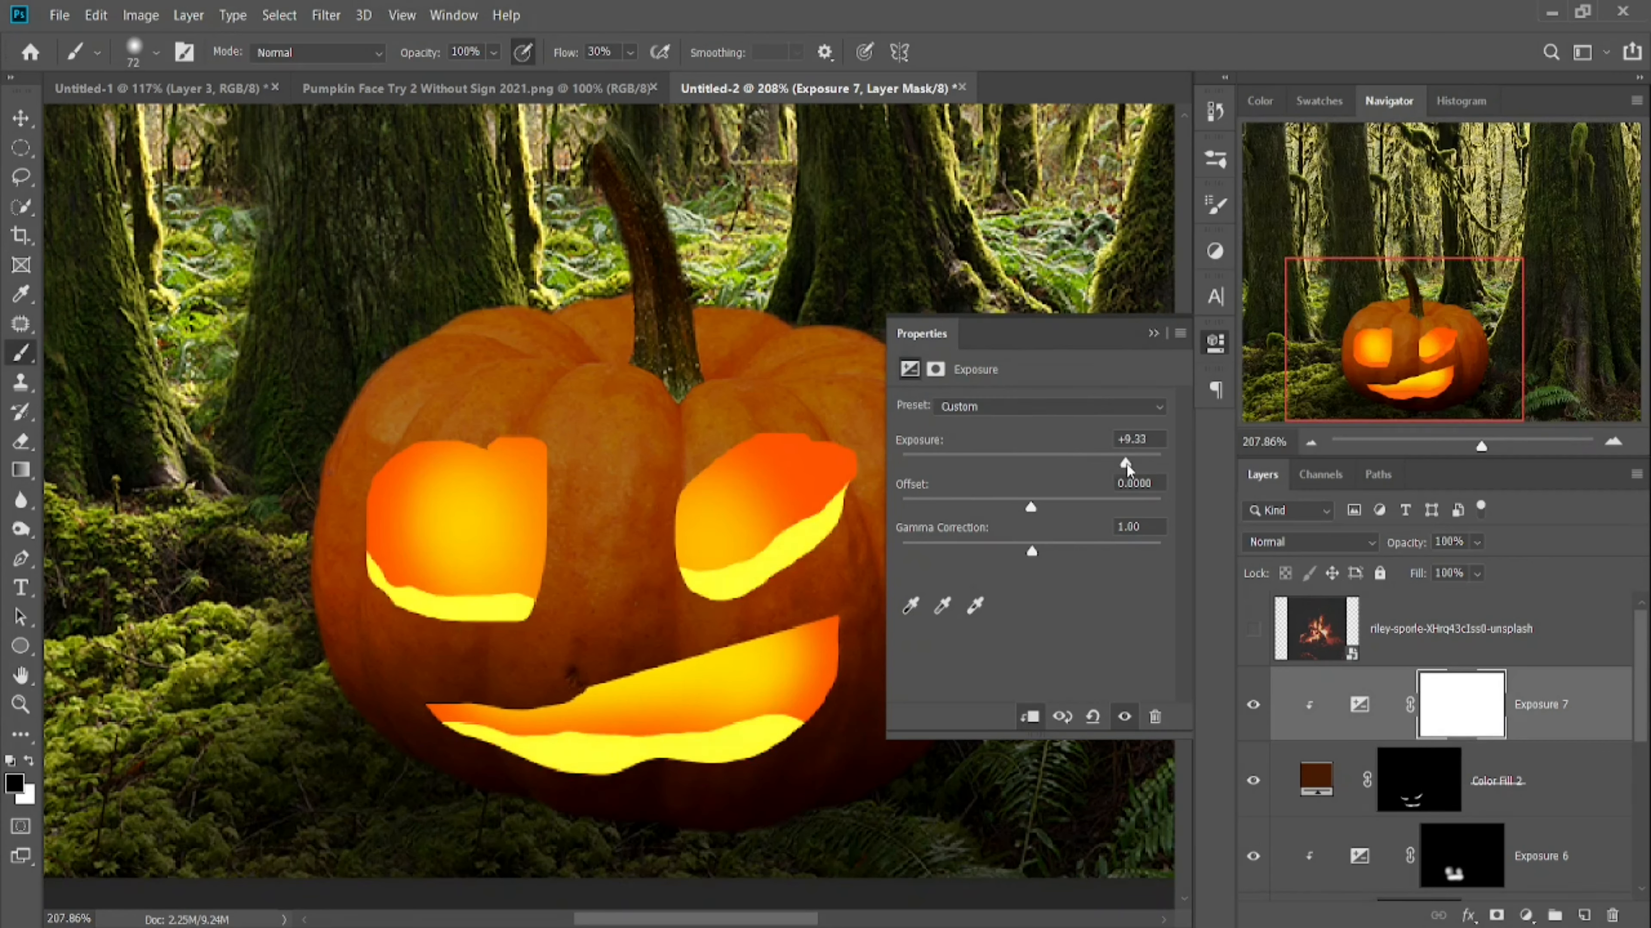
pyautogui.click(1153, 334)
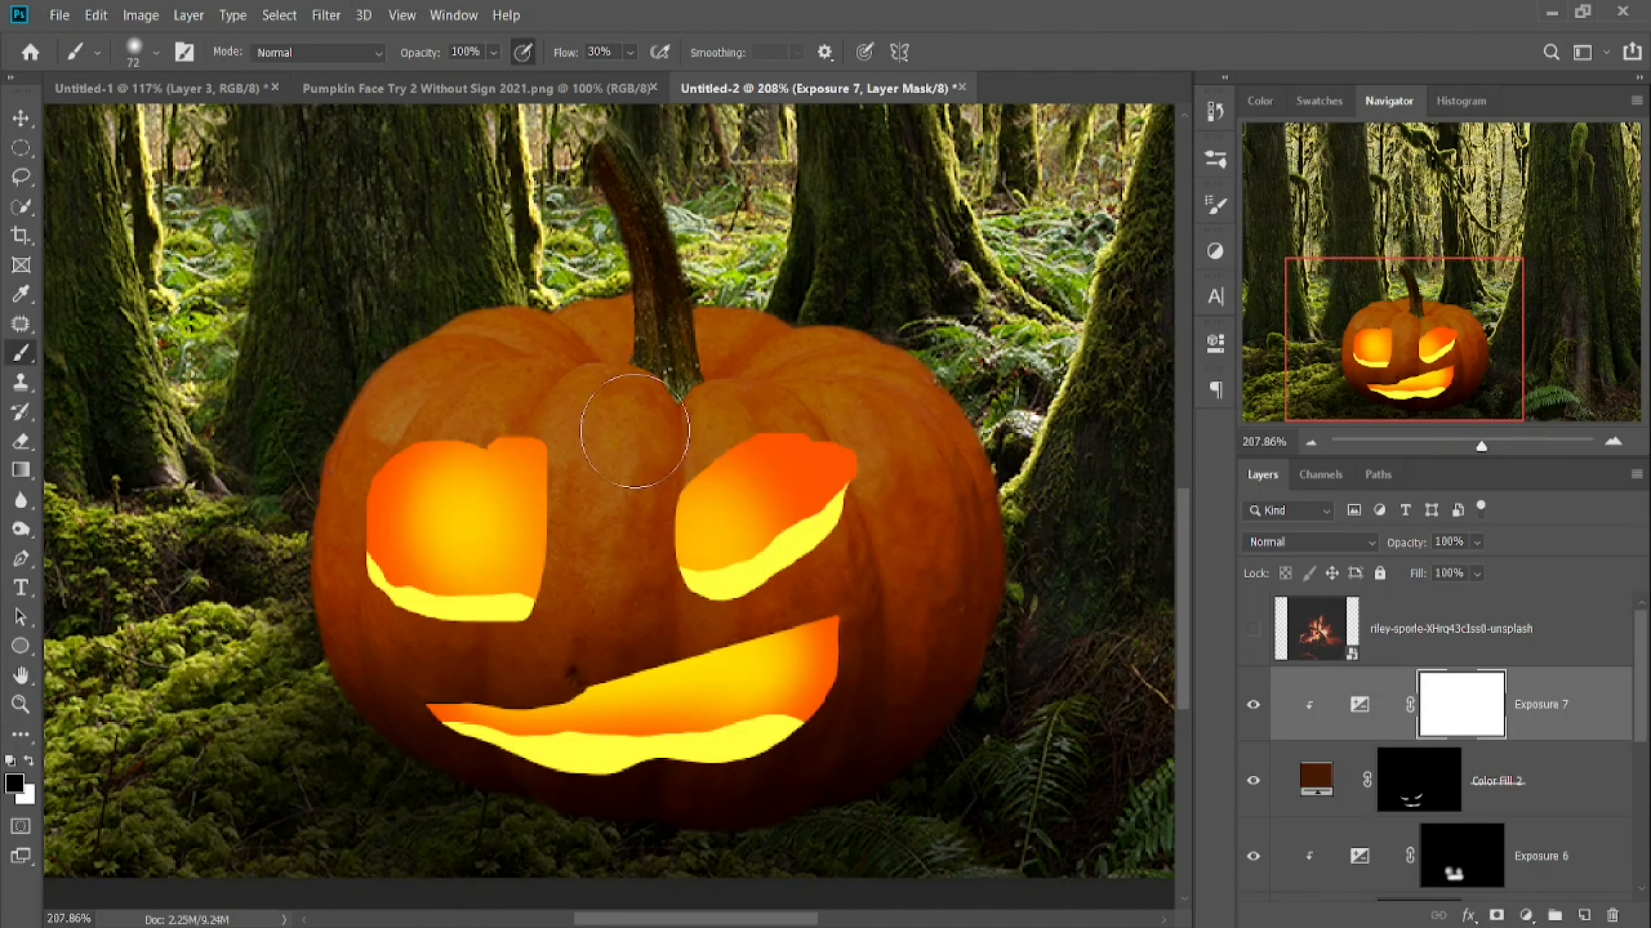
pyautogui.hotkey('ctrl', 'i')
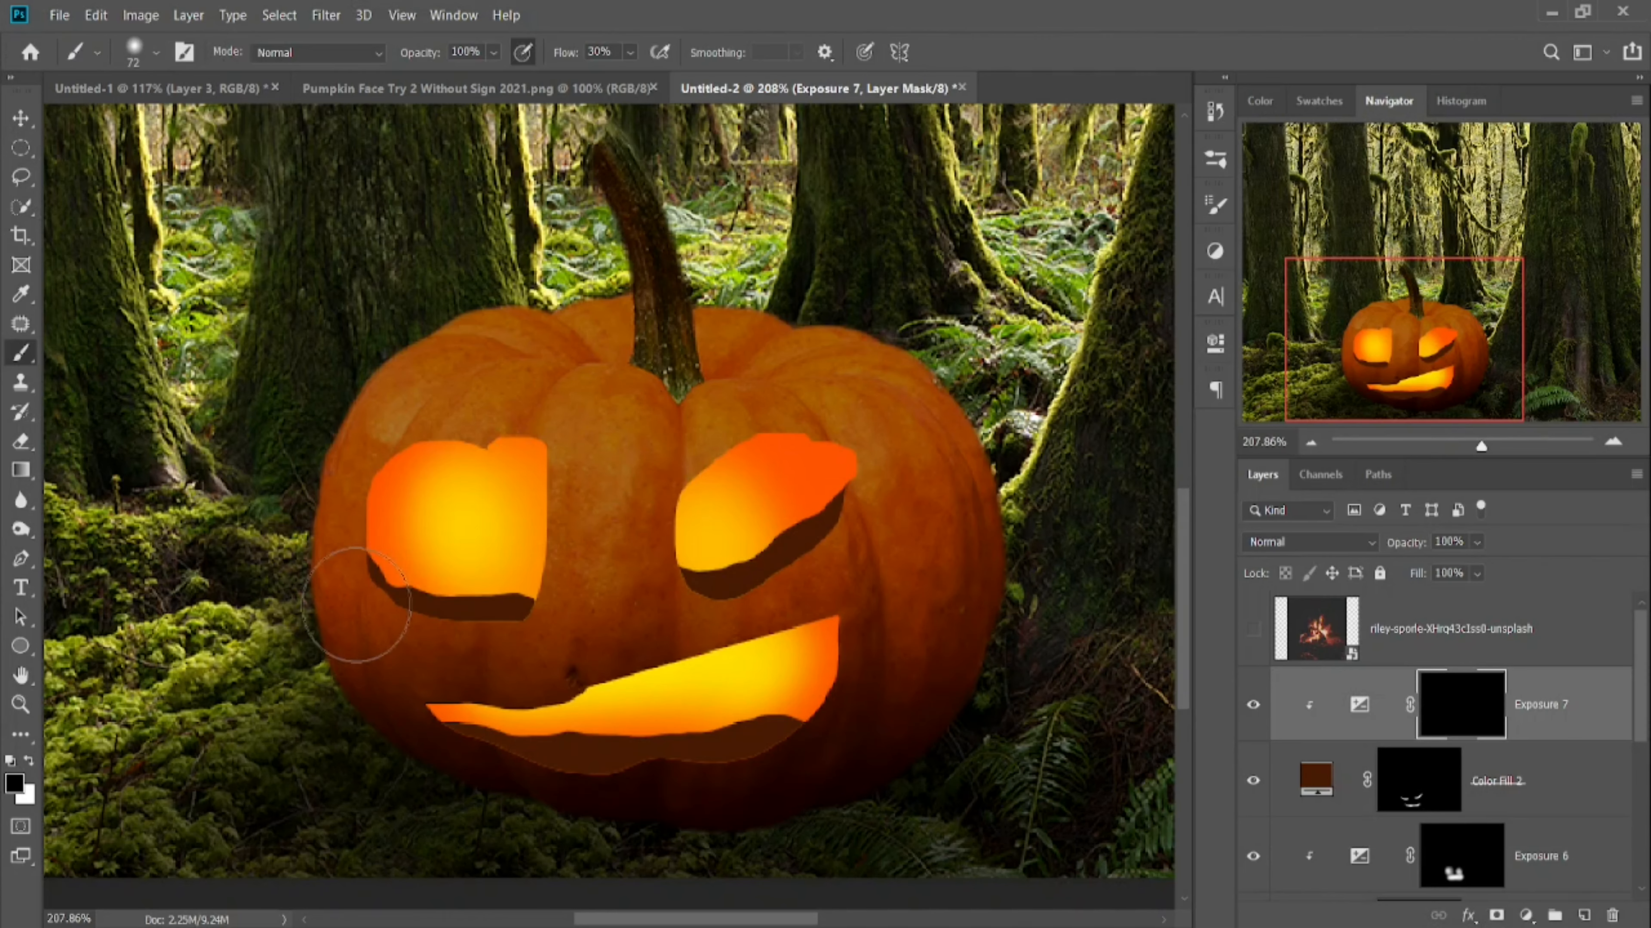
# - Reveal a soft glow along the left eye's brown strip by painting white on its exposure mask with a 36 px brush
pyautogui.scroll(3, 354, 607)
pyautogui.scroll(3, 345, 621)
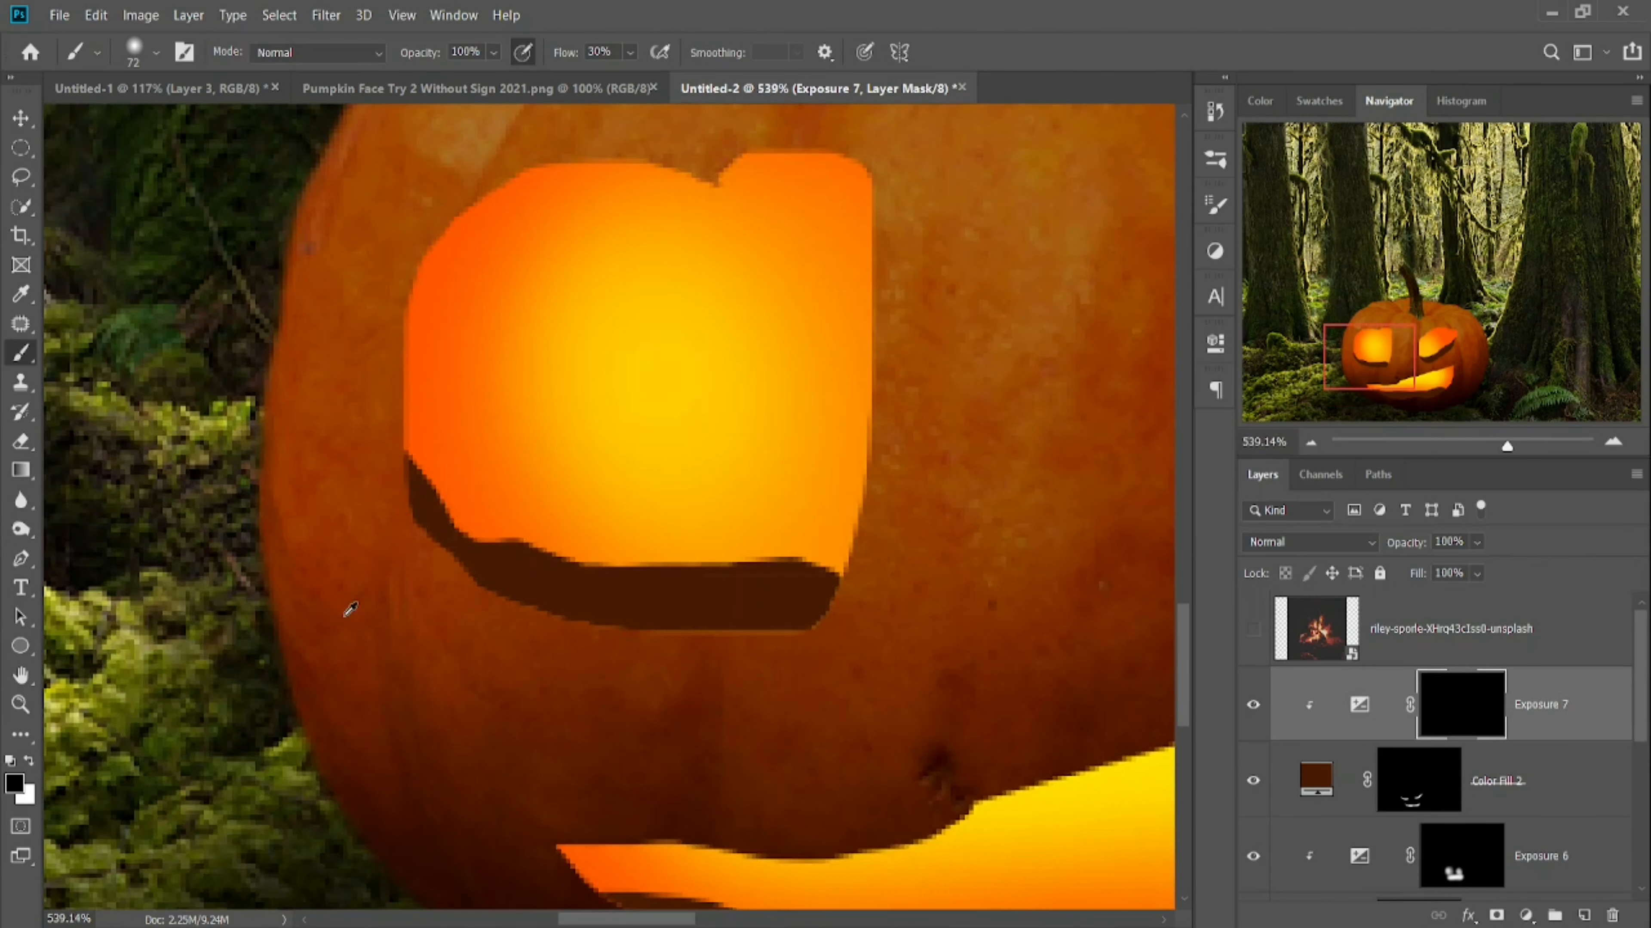
pyautogui.moveTo(406, 607); pyautogui.dragTo(299, 622)
pyautogui.press('x')
pyautogui.moveTo(401, 501)
pyautogui.mouseDown()
pyautogui.moveTo(440, 604)
pyautogui.moveTo(561, 613)
pyautogui.moveTo(619, 640)
pyautogui.moveTo(615, 655)
pyautogui.moveTo(477, 650)
pyautogui.moveTo(832, 662)
pyautogui.moveTo(723, 677)
pyautogui.moveTo(386, 665)
pyautogui.mouseUp()
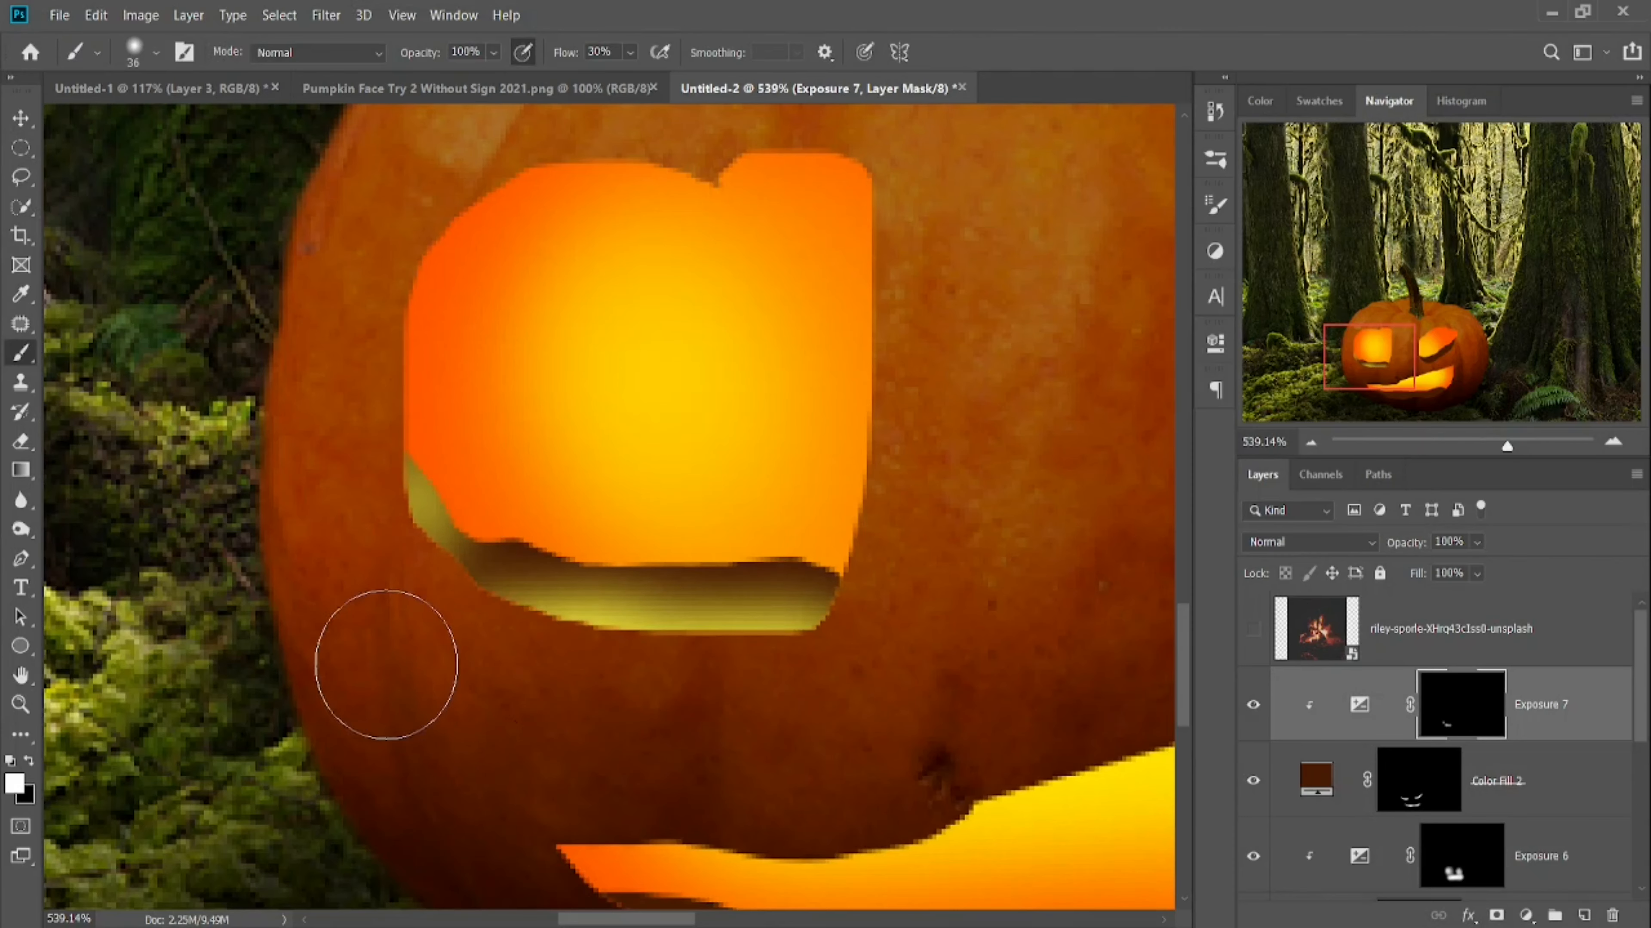
pyautogui.moveTo(511, 676); pyautogui.dragTo(172, 554)
pyautogui.moveTo(789, 621)
pyautogui.mouseDown()
pyautogui.moveTo(461, 527)
pyautogui.moveTo(422, 601)
pyautogui.mouseUp()
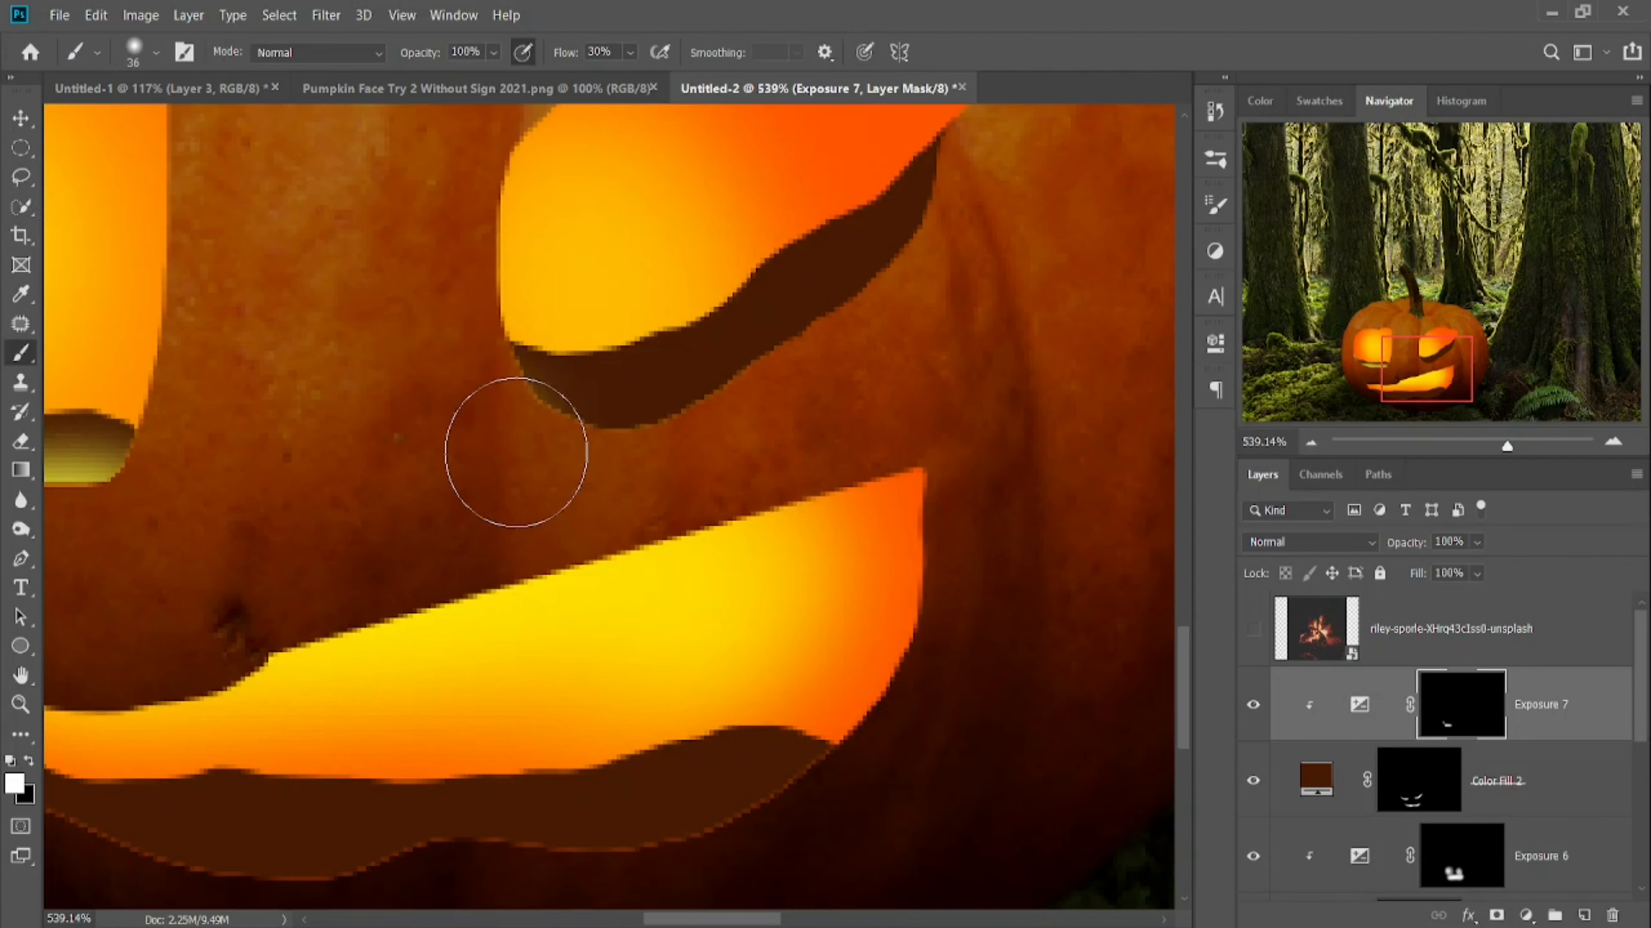
# - Paint the same exposure glow along the brown strips of the right eye and the mouth
pyautogui.moveTo(516, 460)
pyautogui.mouseDown()
pyautogui.moveTo(659, 452)
pyautogui.moveTo(750, 428)
pyautogui.moveTo(927, 306)
pyautogui.moveTo(991, 296)
pyautogui.mouseUp()
pyautogui.moveTo(1023, 369); pyautogui.dragTo(1202, 58)
pyautogui.moveTo(615, 766)
pyautogui.mouseDown()
pyautogui.moveTo(774, 682)
pyautogui.moveTo(826, 677)
pyautogui.mouseUp()
pyautogui.moveTo(318, 427)
pyautogui.mouseDown()
pyautogui.moveTo(661, 511)
pyautogui.moveTo(1070, 499)
pyautogui.moveTo(1168, 456)
pyautogui.moveTo(860, 630)
pyautogui.mouseUp()
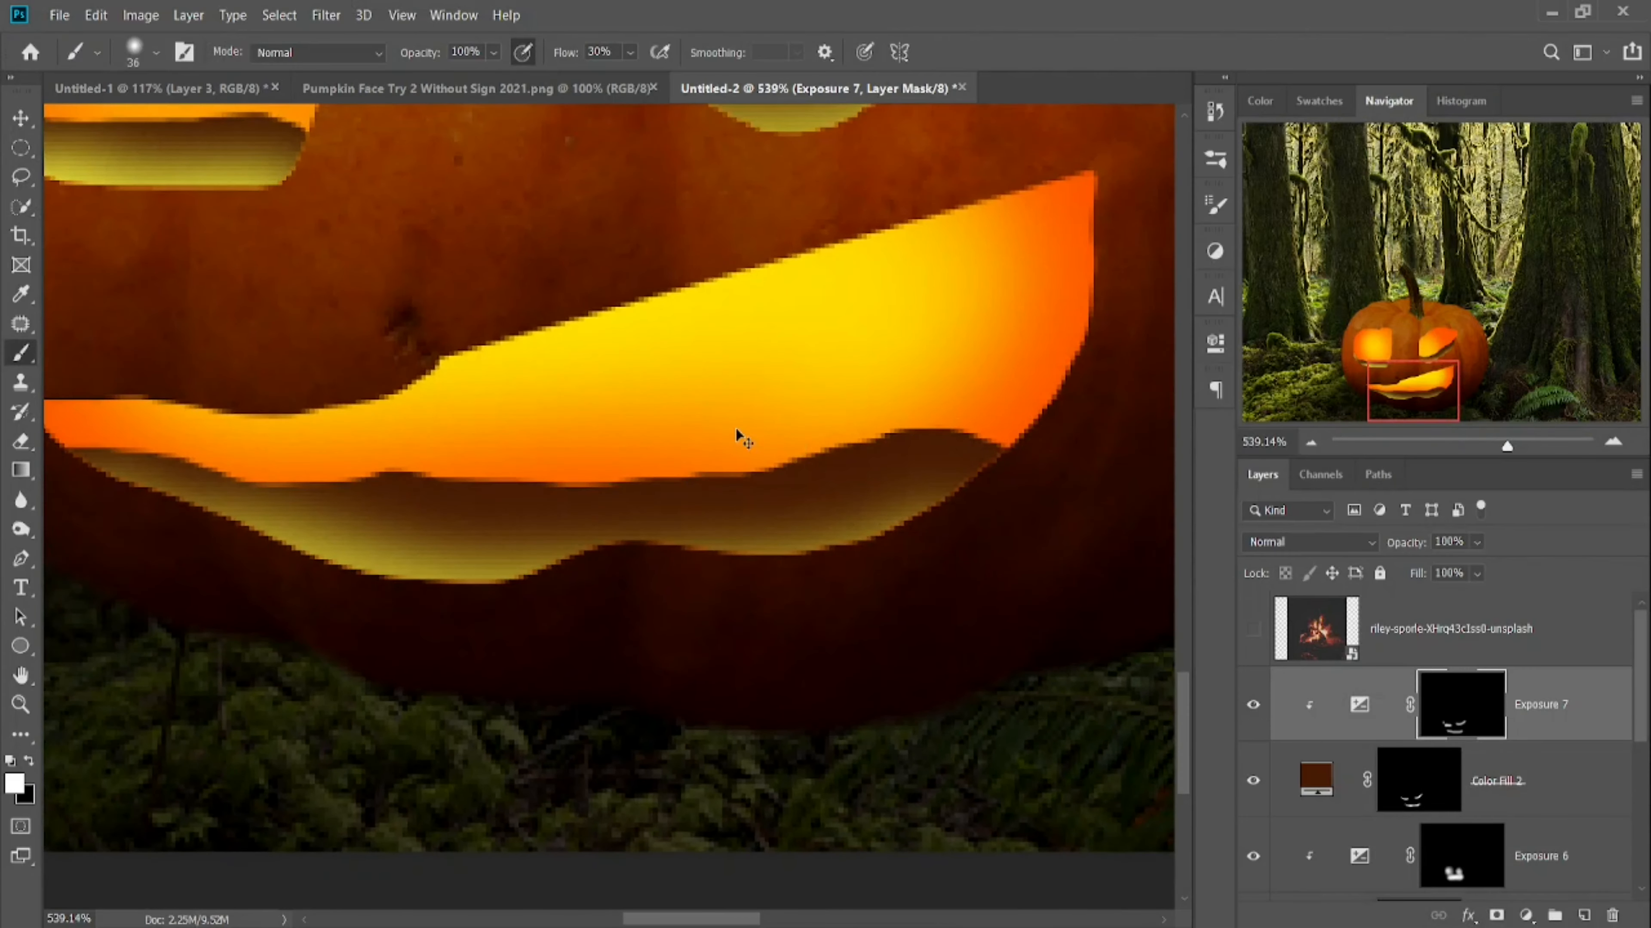
pyautogui.hotkey('ctrl', '0')
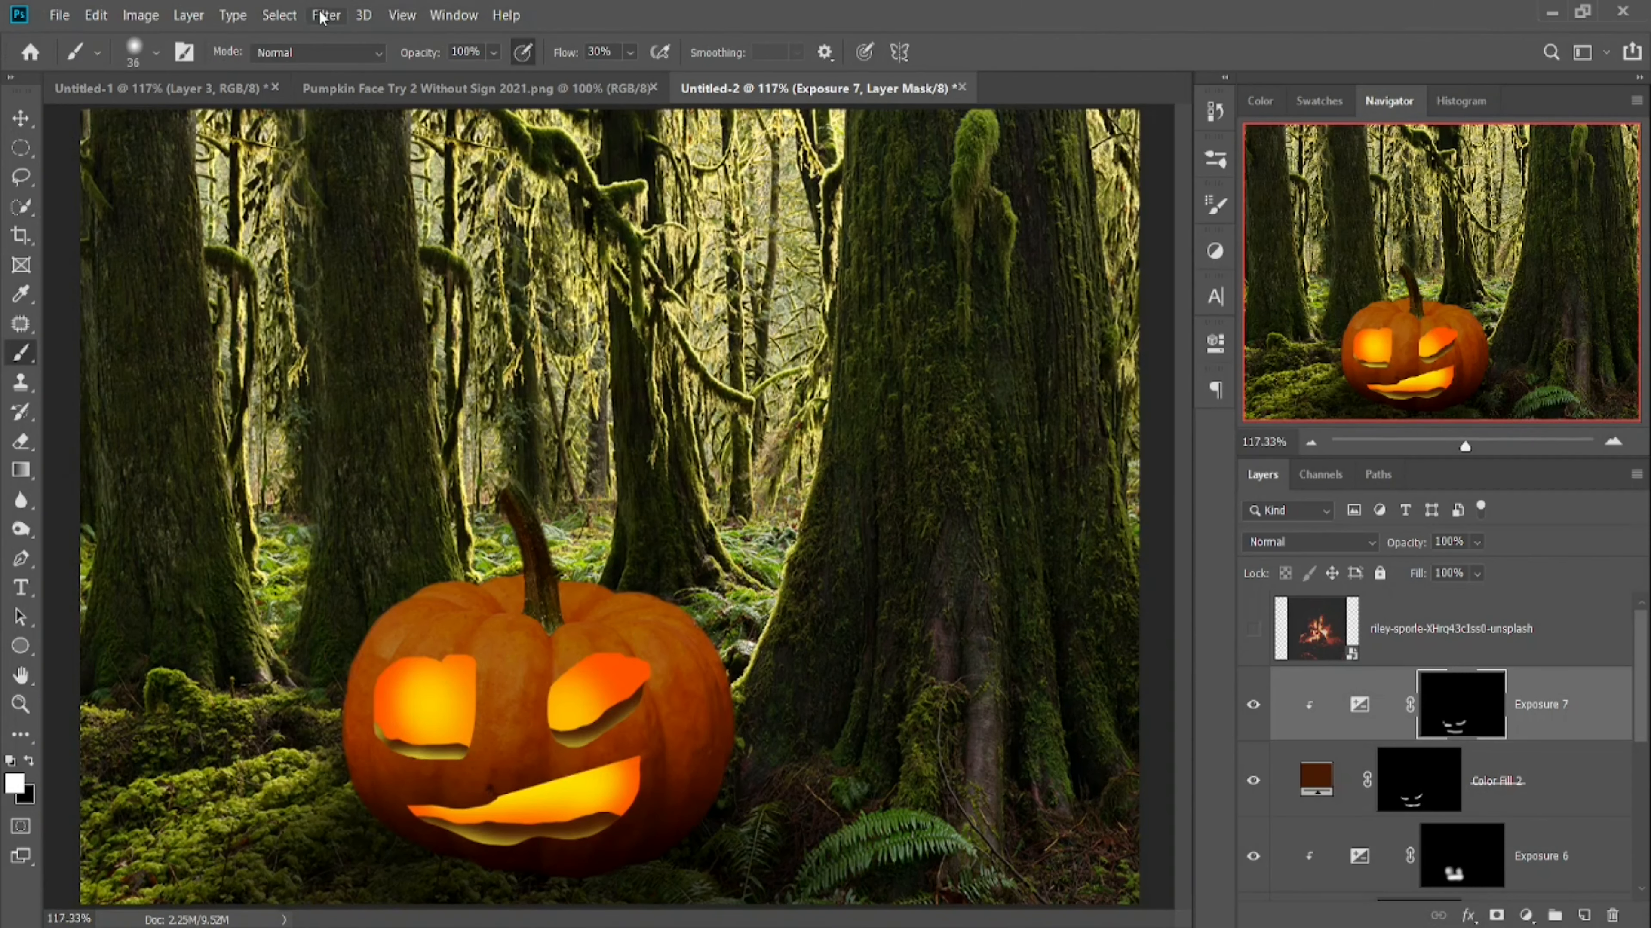
# - Create a new layer in Linear Dodge (Add) mode, filled with the neutral black color
pyautogui.click(288, 13)
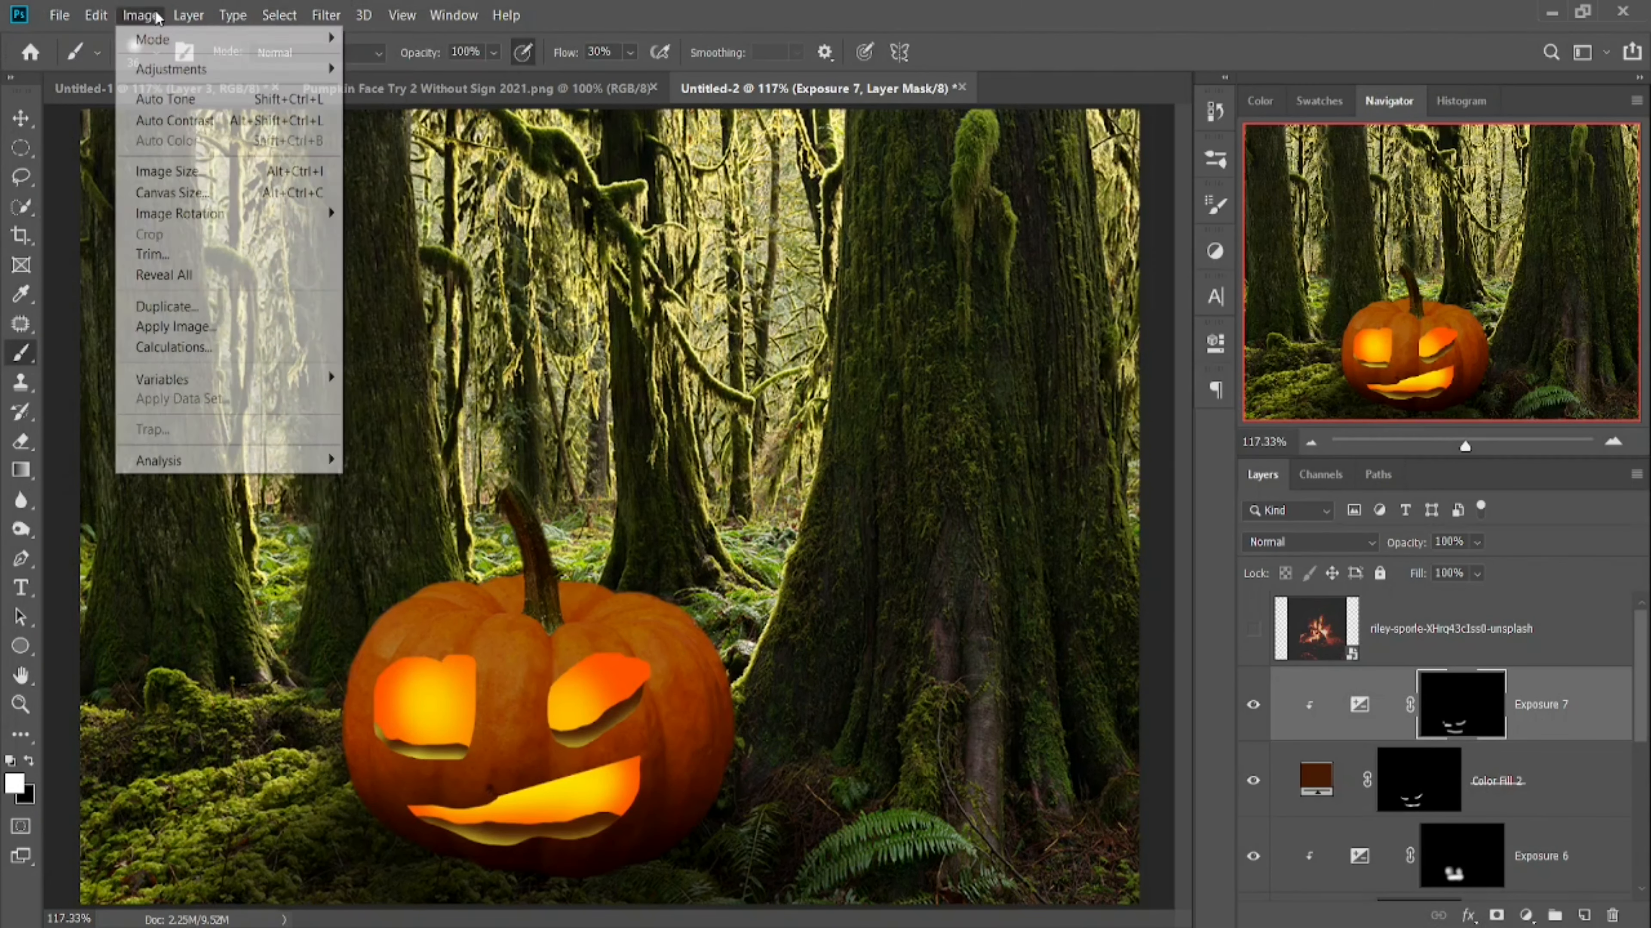
pyautogui.moveTo(188, 14)
pyautogui.moveTo(286, 39)
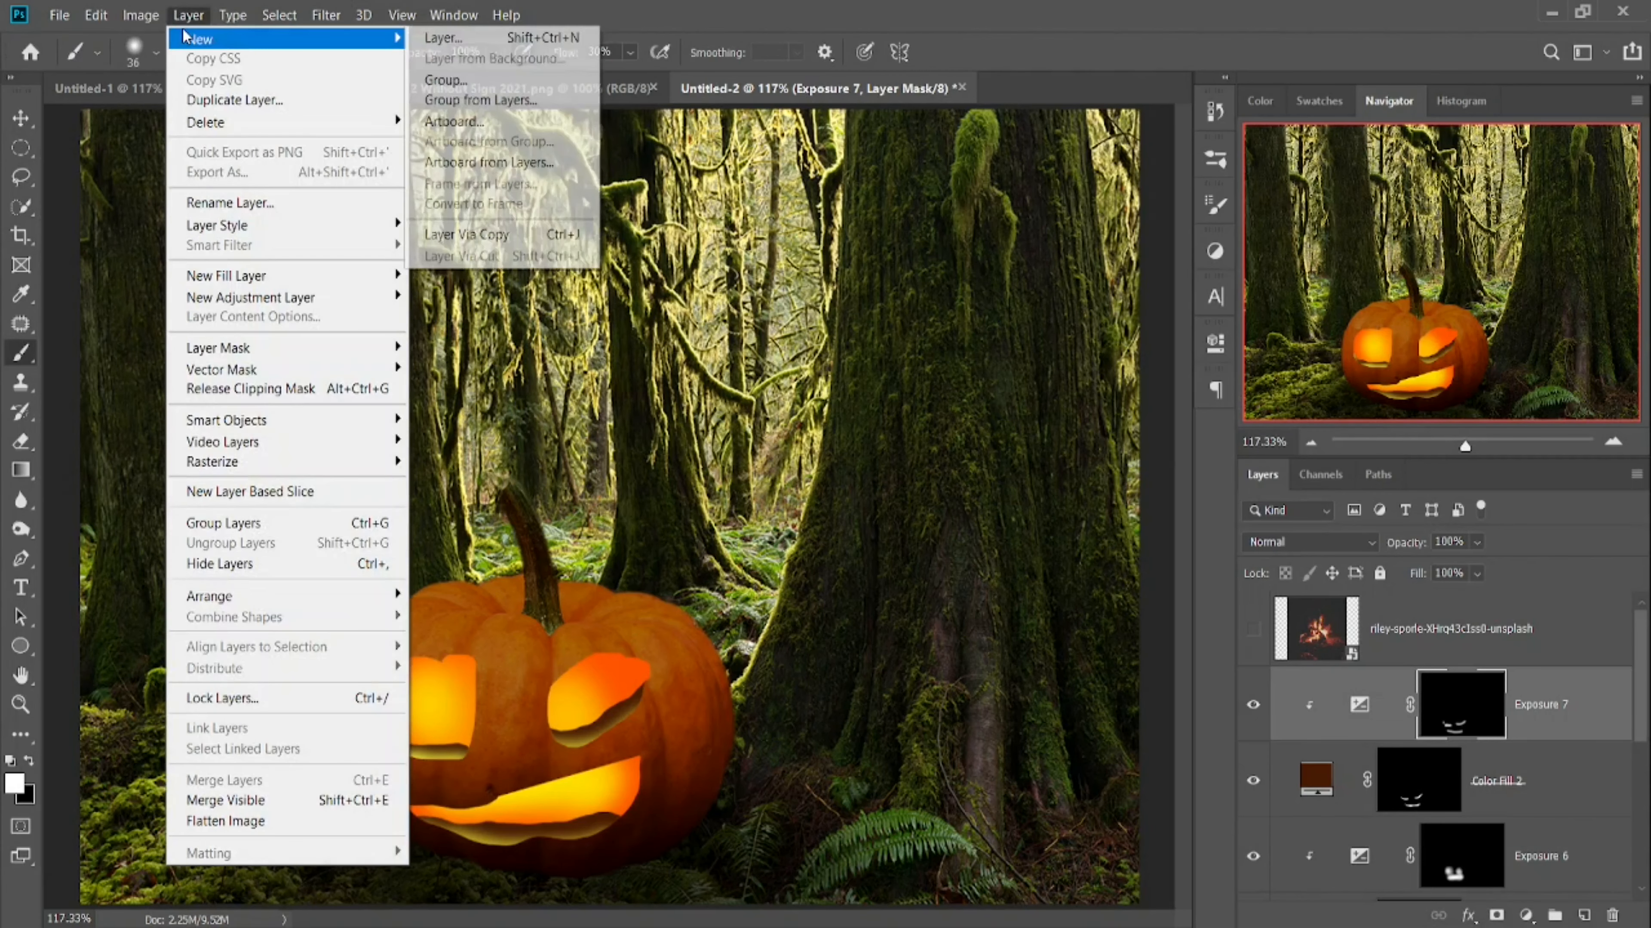
pyautogui.click(444, 38)
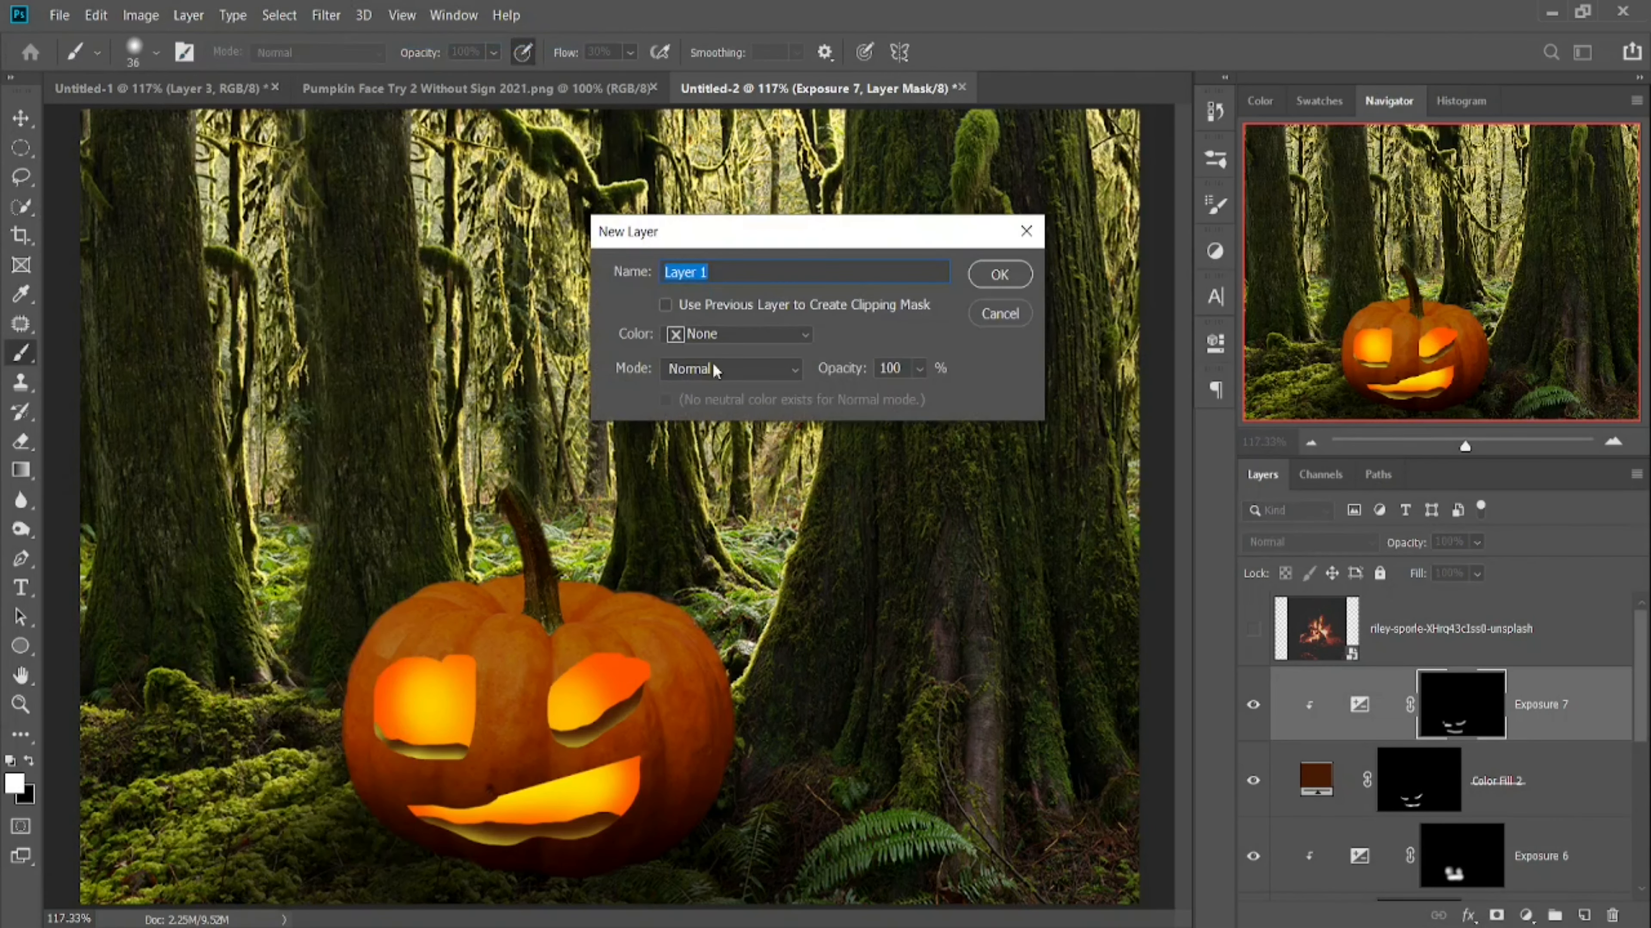
pyautogui.click(726, 381)
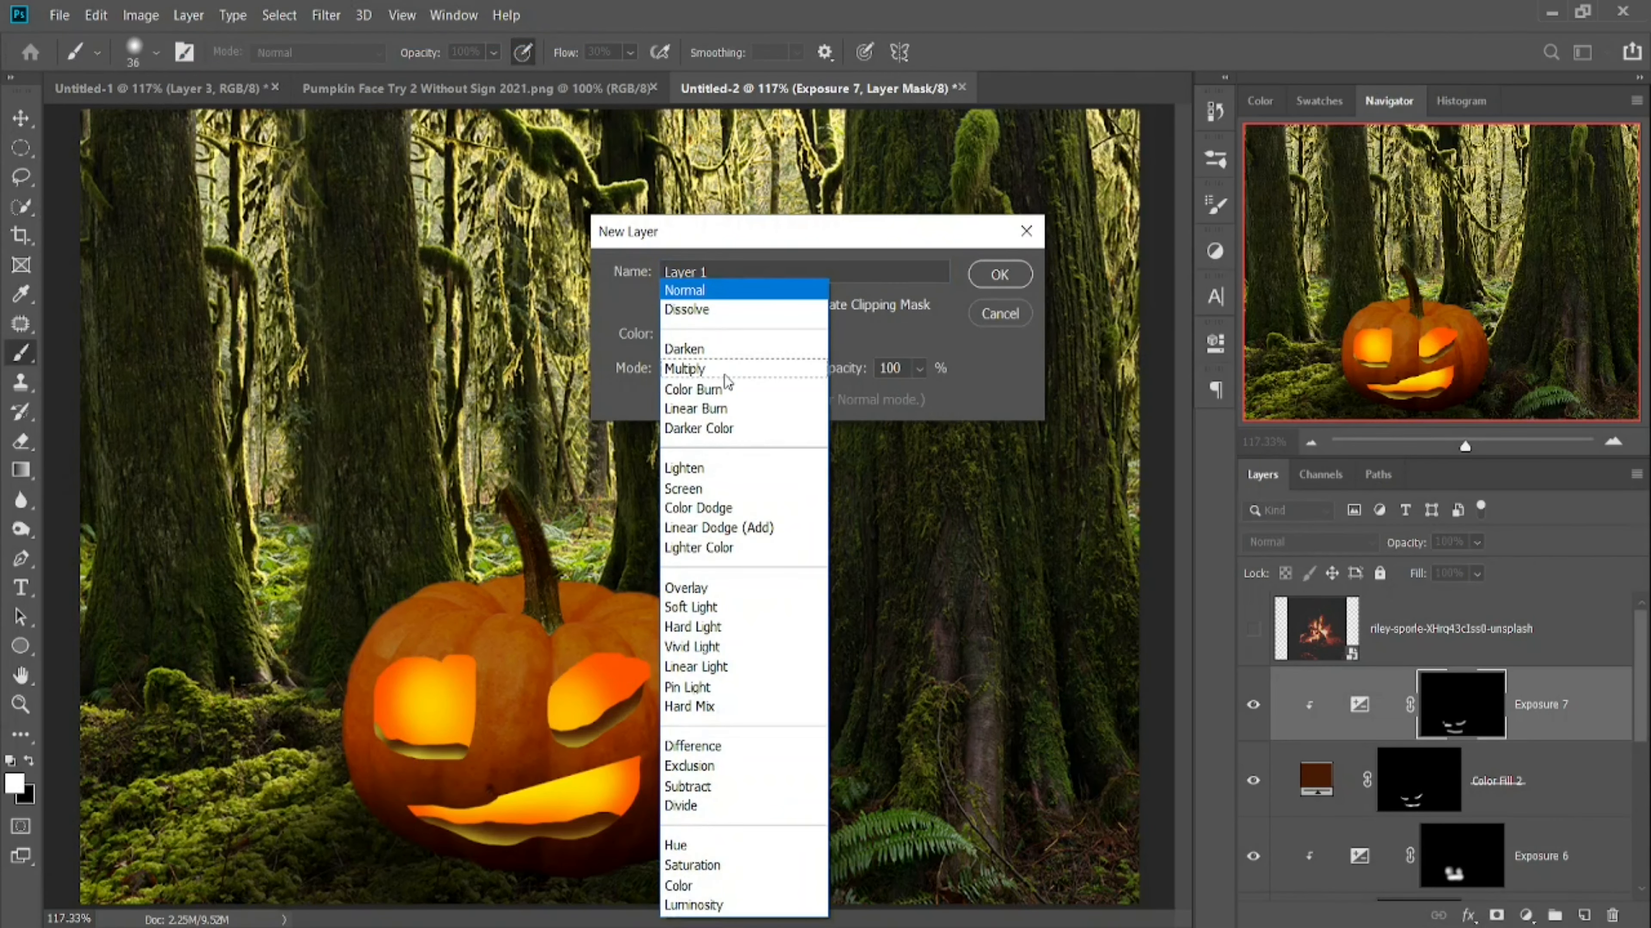
pyautogui.click(733, 537)
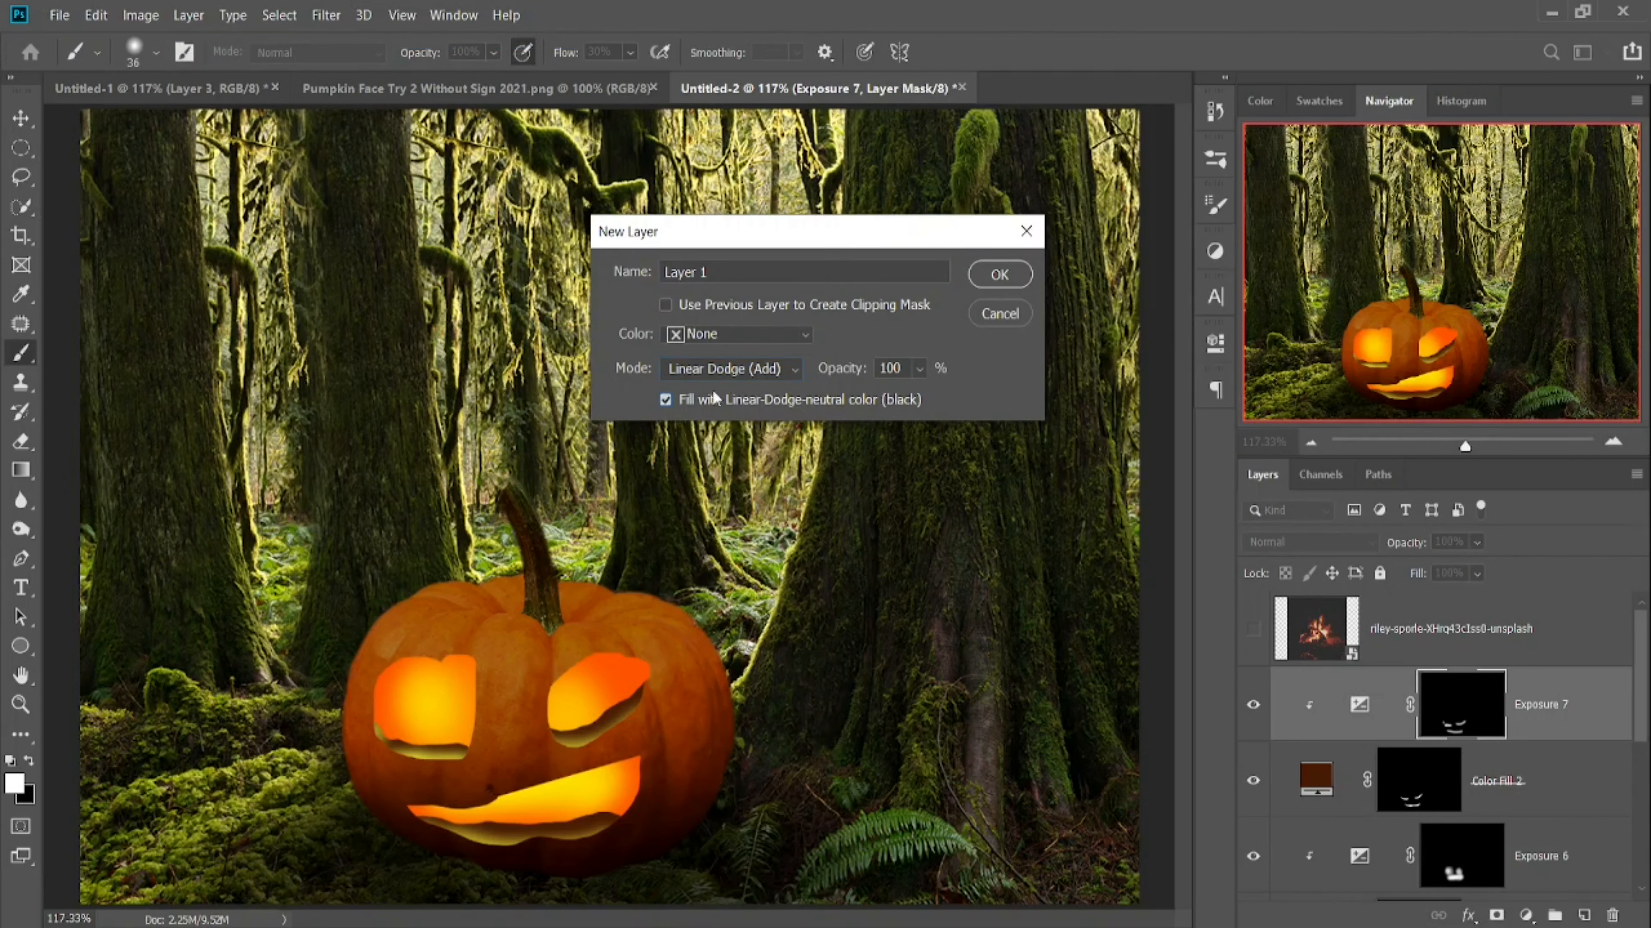
pyautogui.click(997, 275)
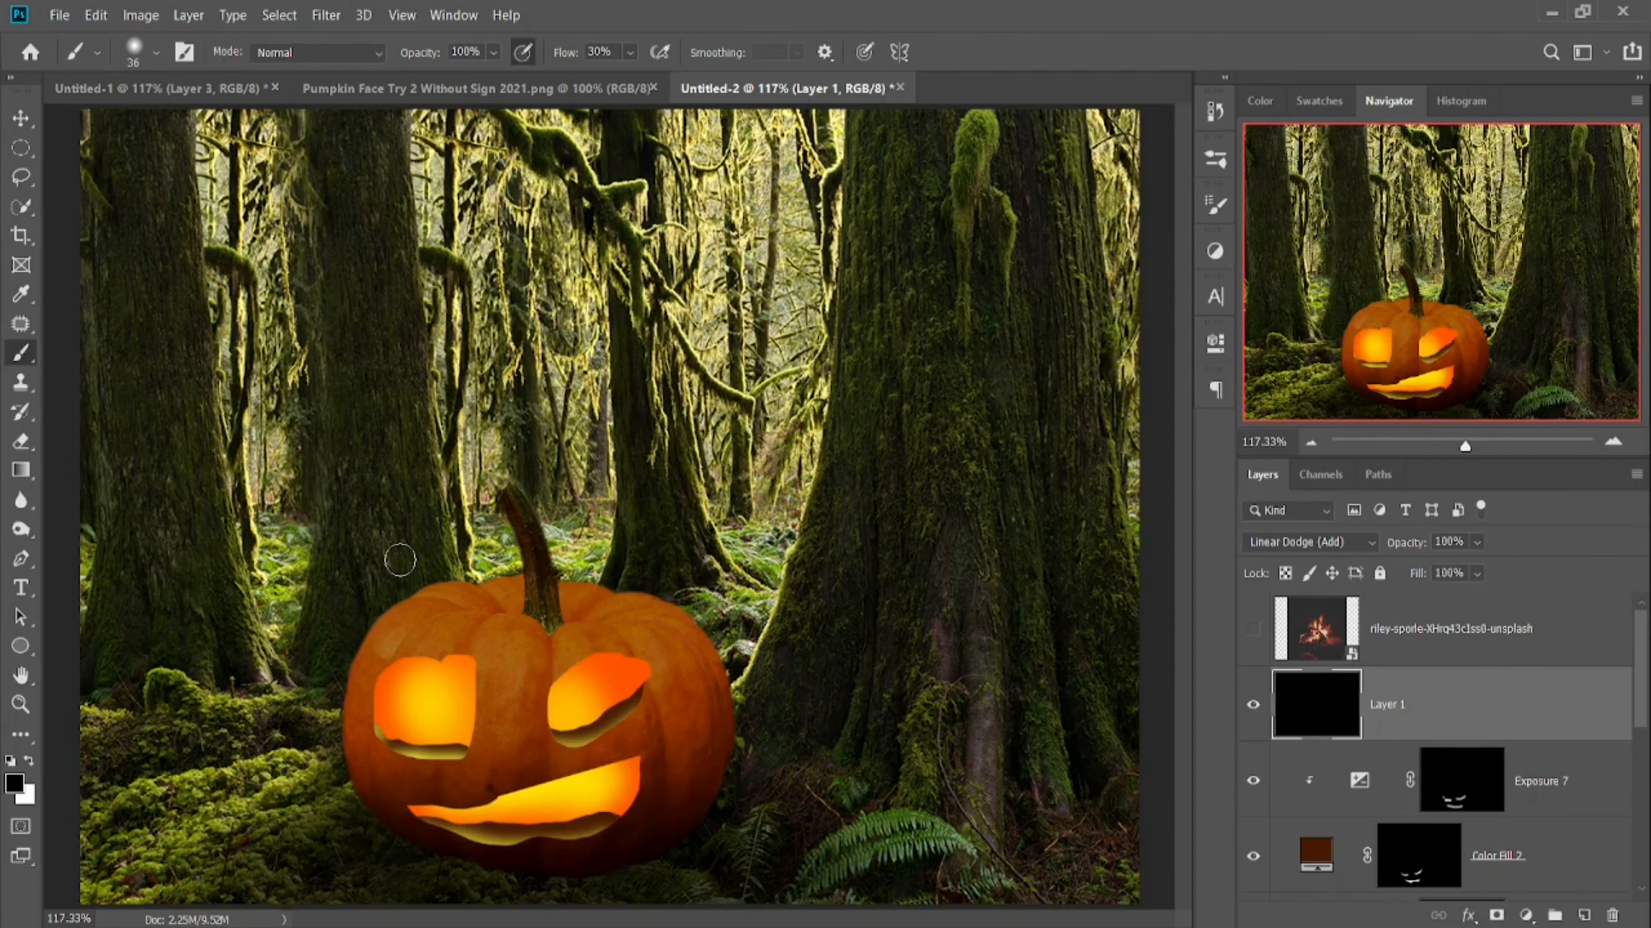
# - Sample the orange glow from the left eye and lighten the foreground color to a pale orange
pyautogui.scroll(8, 399, 560)
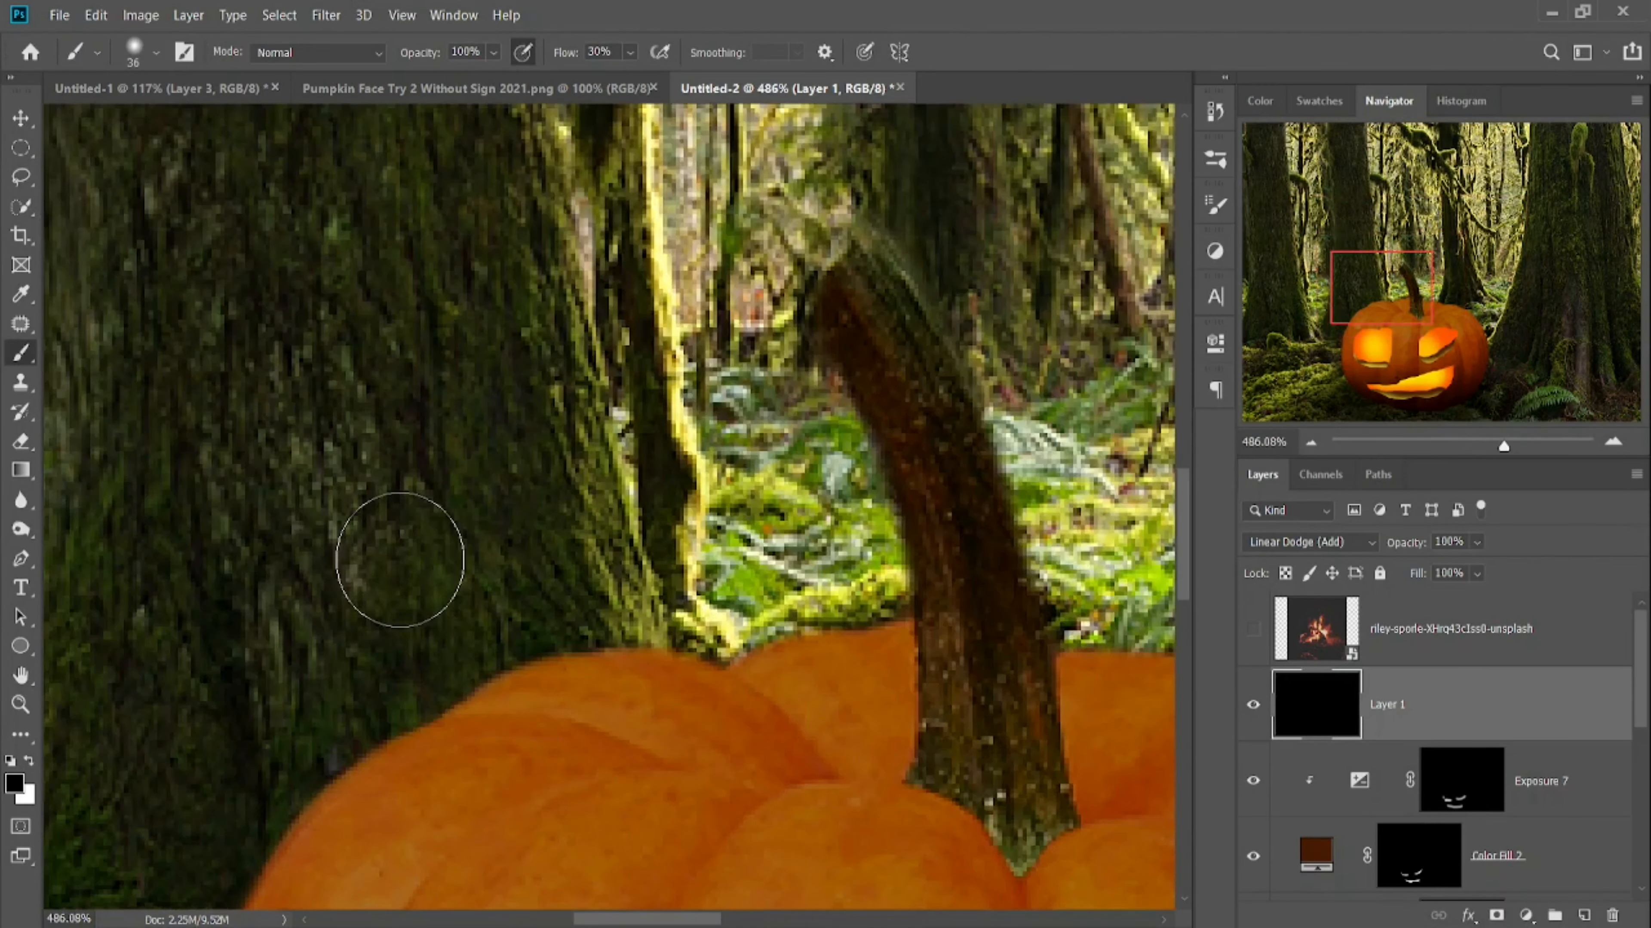
pyautogui.moveTo(399, 566); pyautogui.dragTo(563, 434)
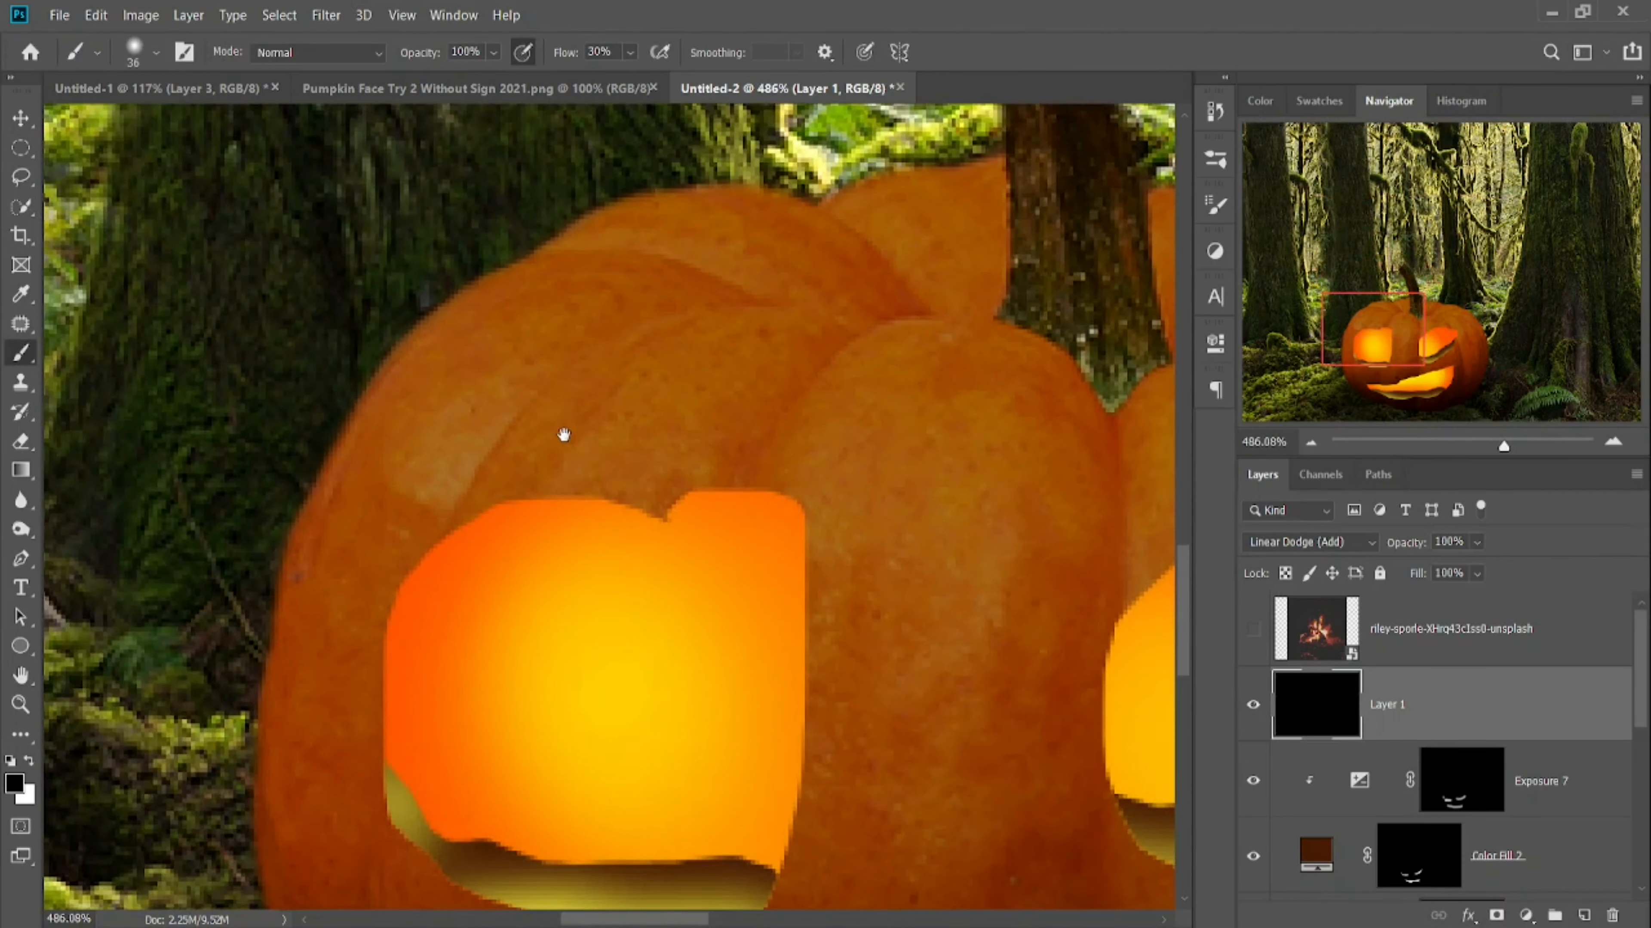
pyautogui.keyDown('alt'); pyautogui.click(711, 527); pyautogui.keyUp('alt')
pyautogui.click(14, 784)
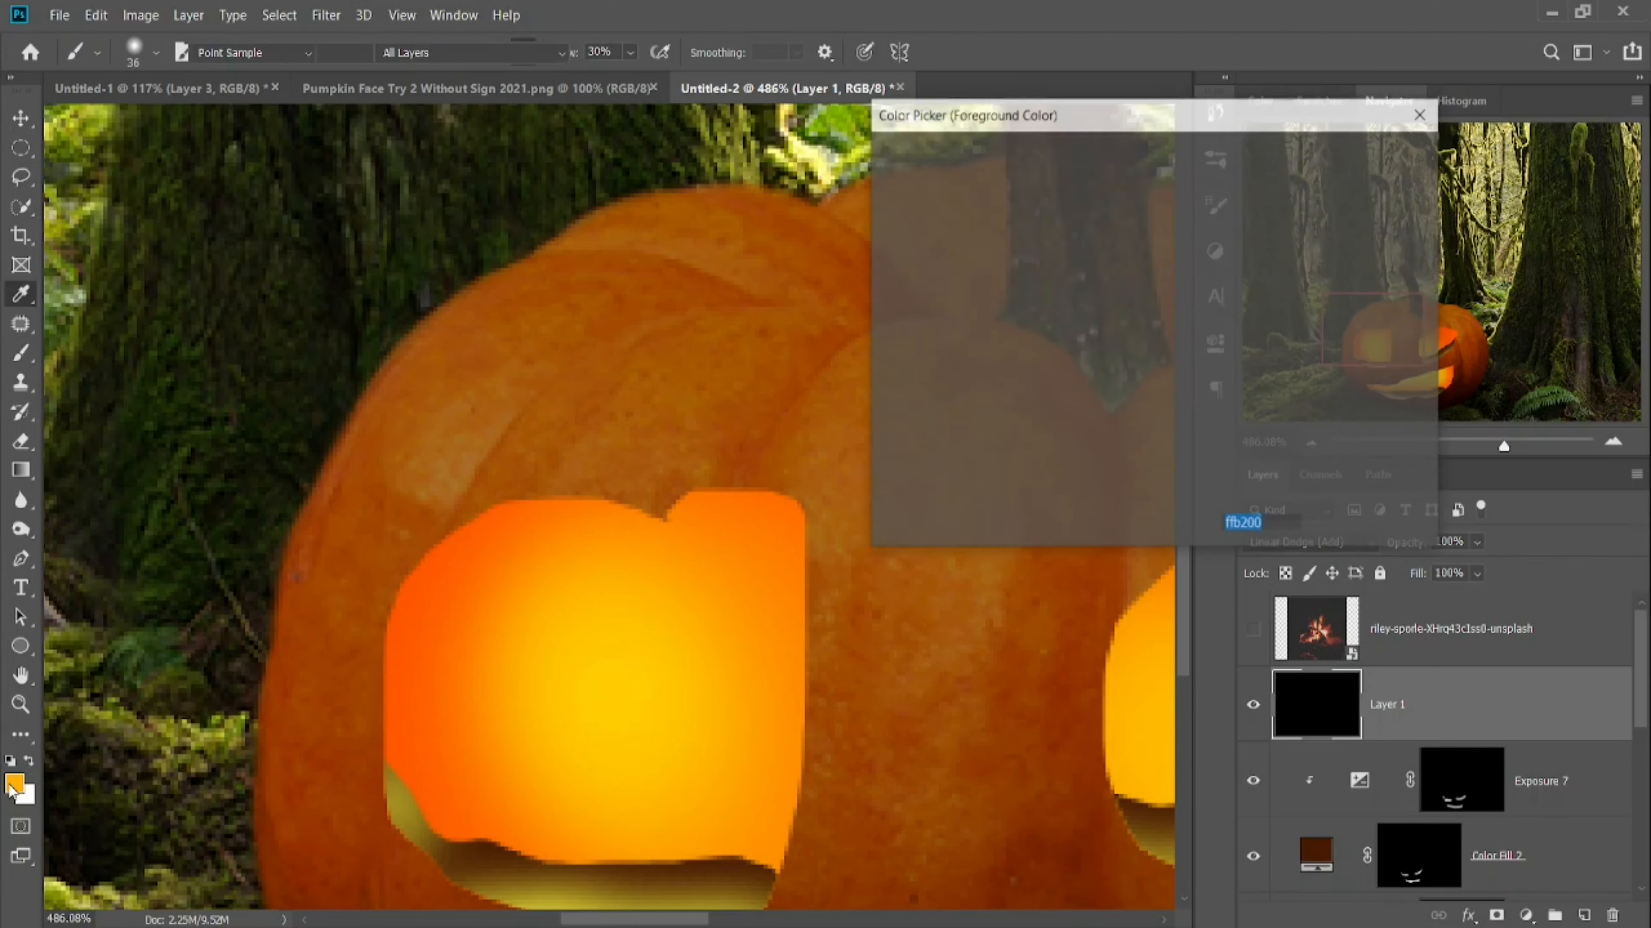
pyautogui.click(987, 173)
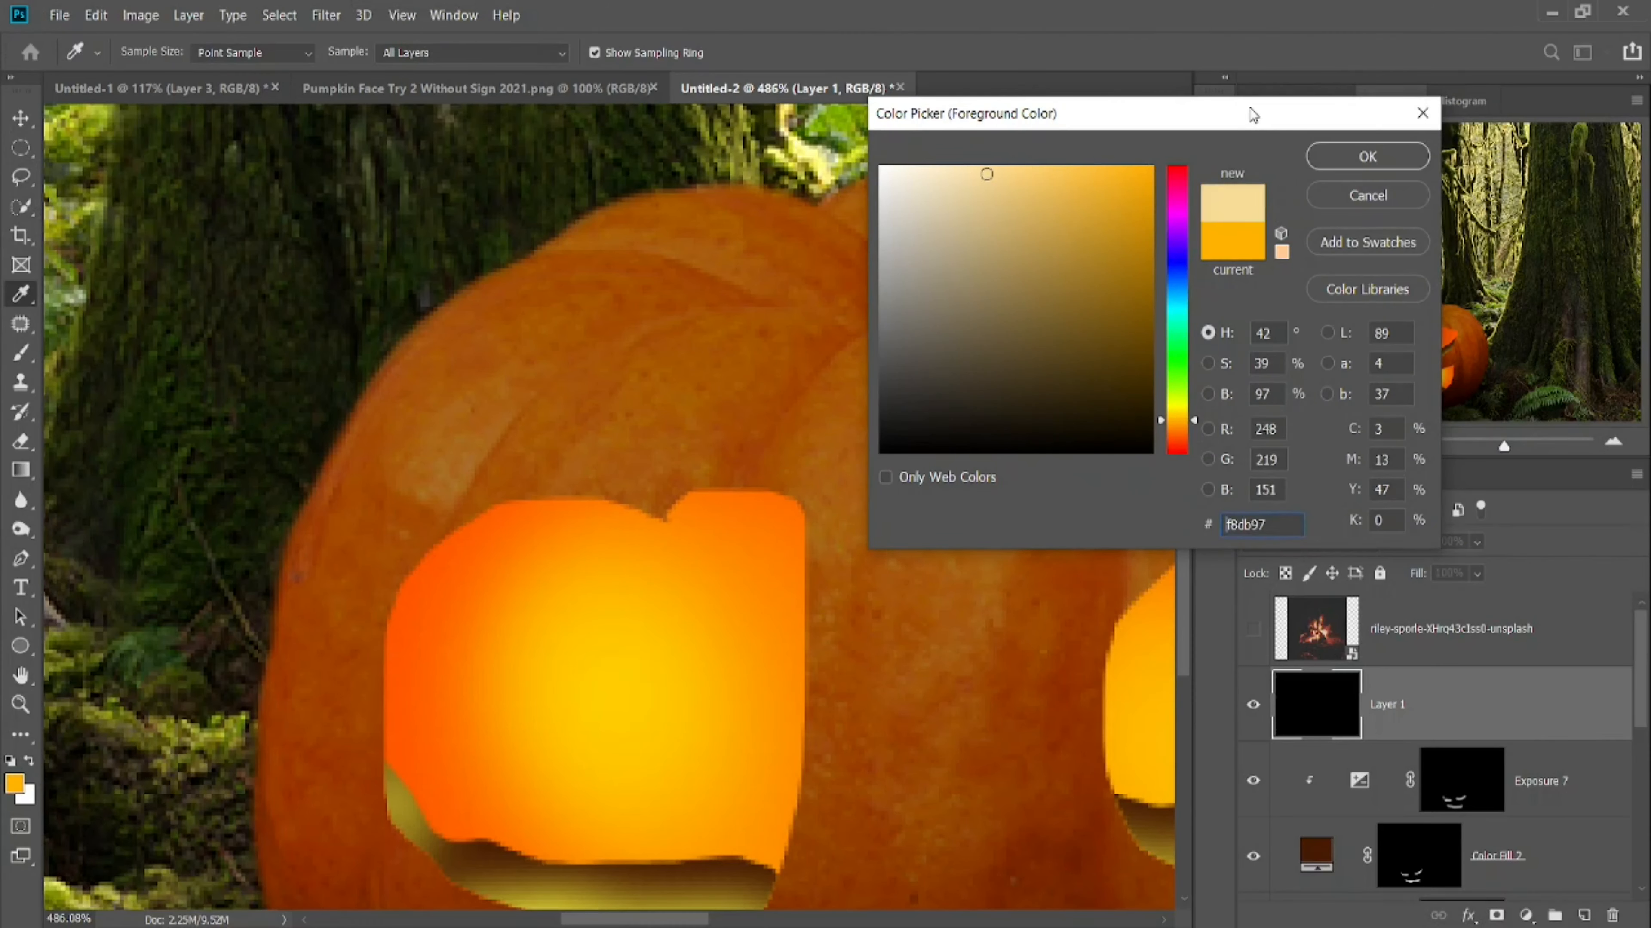
pyautogui.click(1367, 156)
# - Paint thin highlights along the cut edges of the eyes and mouth with a 6 px brush, and set the layer opacity to 72%
pyautogui.keyDown('alt'); pyautogui.rightClick(618, 580); pyautogui.keyUp('alt')
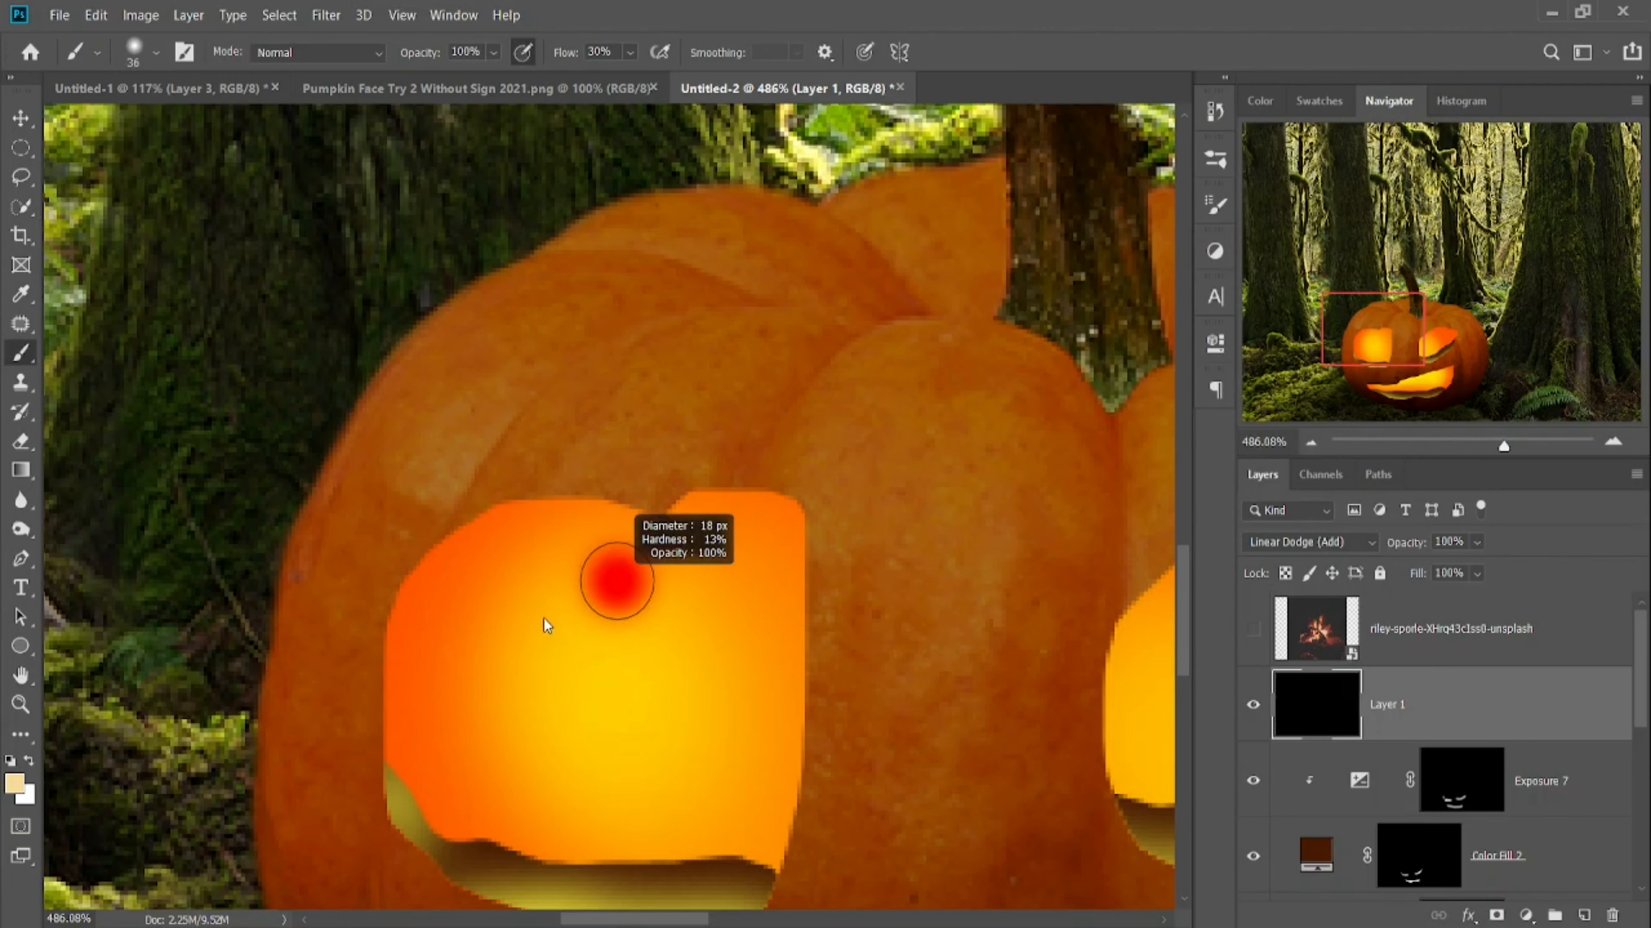
pyautogui.moveTo(531, 632)
pyautogui.mouseDown()
pyautogui.moveTo(466, 648)
pyautogui.moveTo(489, 649)
pyautogui.mouseUp()
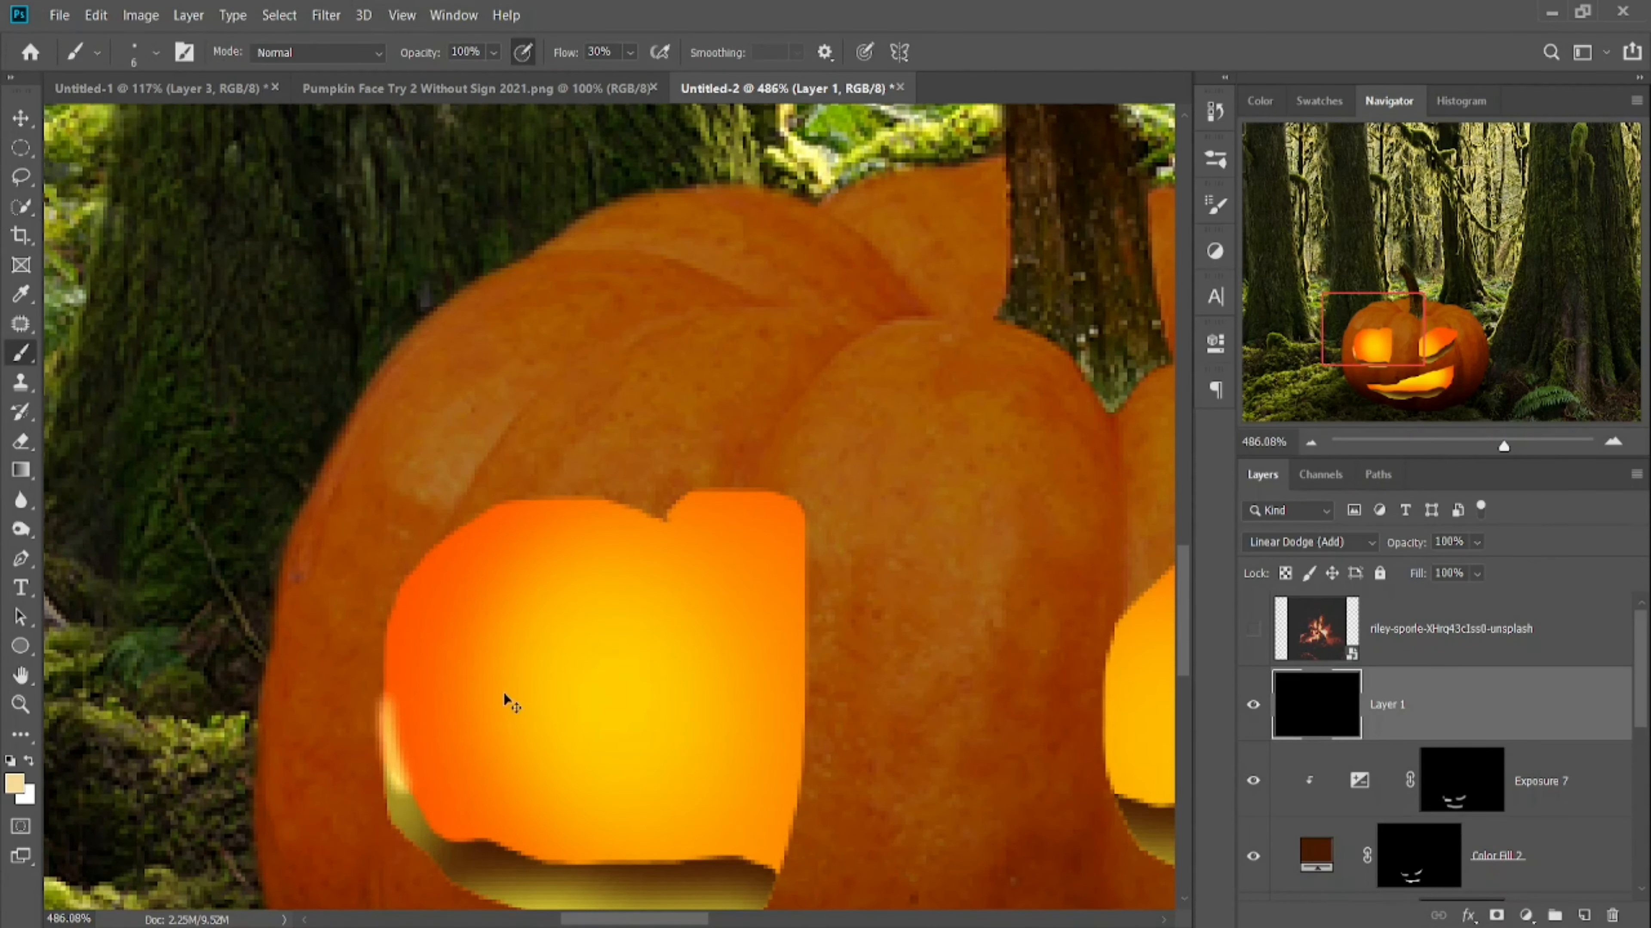
pyautogui.hotkey('ctrl', 'z')
pyautogui.moveTo(389, 766)
pyautogui.mouseDown()
pyautogui.moveTo(547, 864)
pyautogui.moveTo(775, 870)
pyautogui.mouseUp()
pyautogui.moveTo(910, 683); pyautogui.dragTo(408, 488)
pyautogui.moveTo(607, 591); pyautogui.dragTo(984, 455)
pyautogui.moveTo(454, 747); pyautogui.dragTo(931, 401)
pyautogui.moveTo(536, 613); pyautogui.dragTo(1140, 639)
pyautogui.moveTo(1139, 639)
pyautogui.mouseDown()
pyautogui.moveTo(884, 575)
pyautogui.moveTo(1121, 557)
pyautogui.mouseUp()
pyautogui.moveTo(534, 548); pyautogui.dragTo(777, 662)
pyautogui.moveTo(527, 669); pyautogui.dragTo(910, 564)
pyautogui.moveTo(822, 601); pyautogui.dragTo(422, 547)
pyautogui.moveTo(510, 511)
pyautogui.mouseDown()
pyautogui.moveTo(902, 401)
pyautogui.moveTo(950, 625)
pyautogui.mouseUp()
pyautogui.hotkey('ctrl', '0')
pyautogui.moveTo(1402, 543); pyautogui.dragTo(1378, 565)
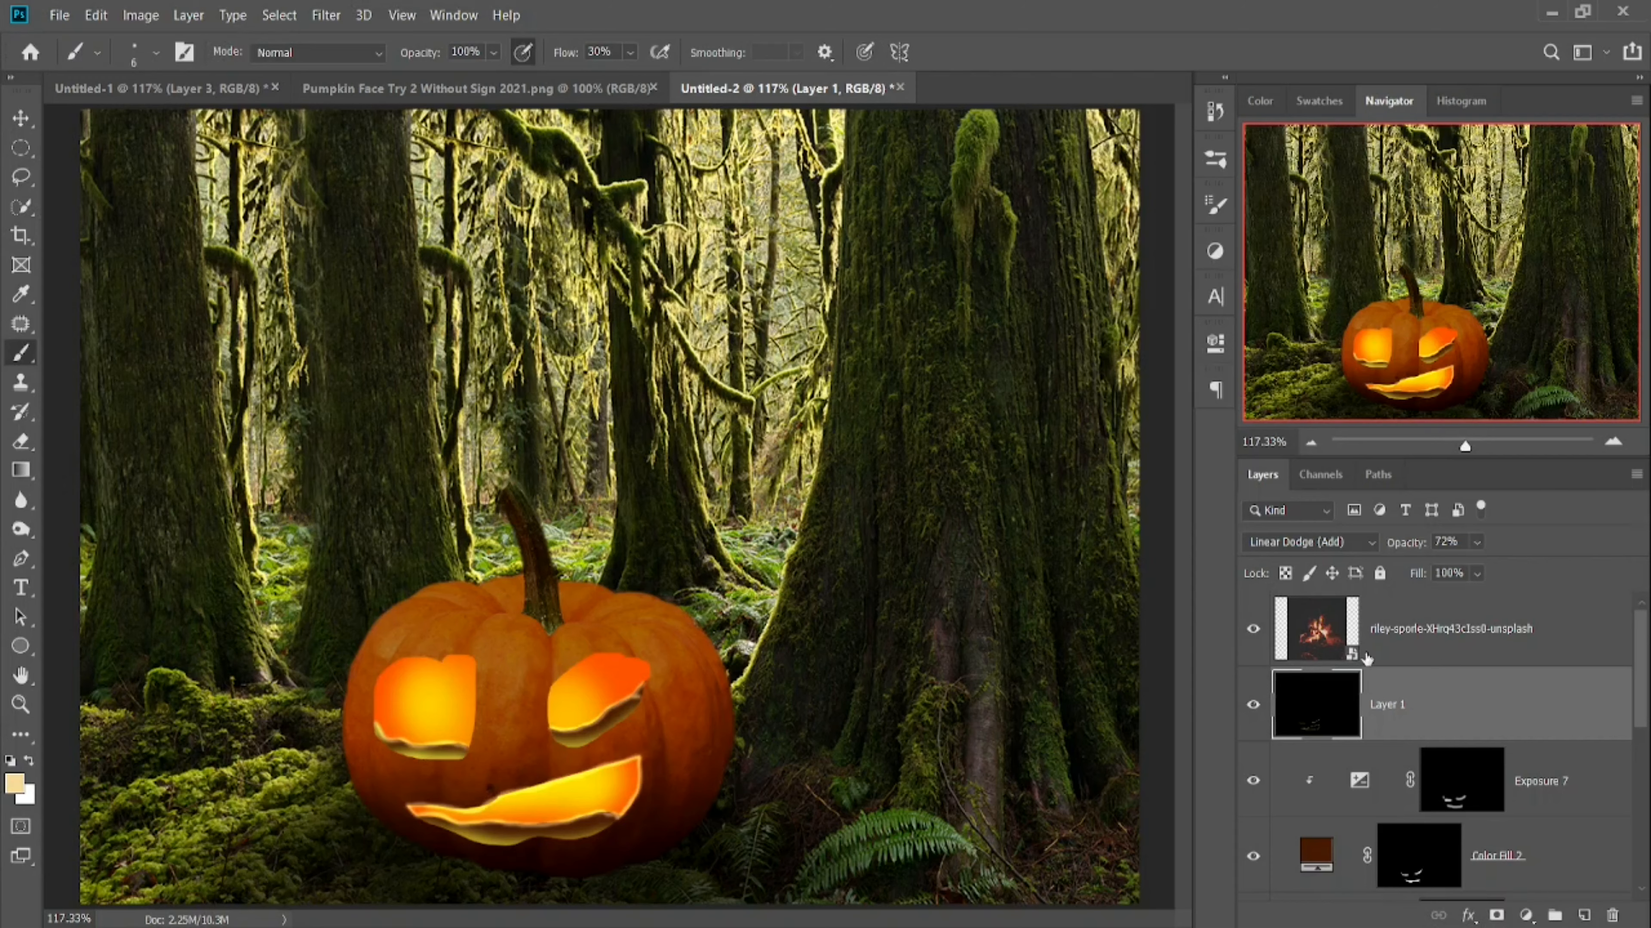
# - Move the campfire layer above Exposure 6, clip it to the orange face fill, and set its blend mode to Linear Dodge (Add)
pyautogui.moveTo(1366, 658); pyautogui.dragTo(1498, 701)
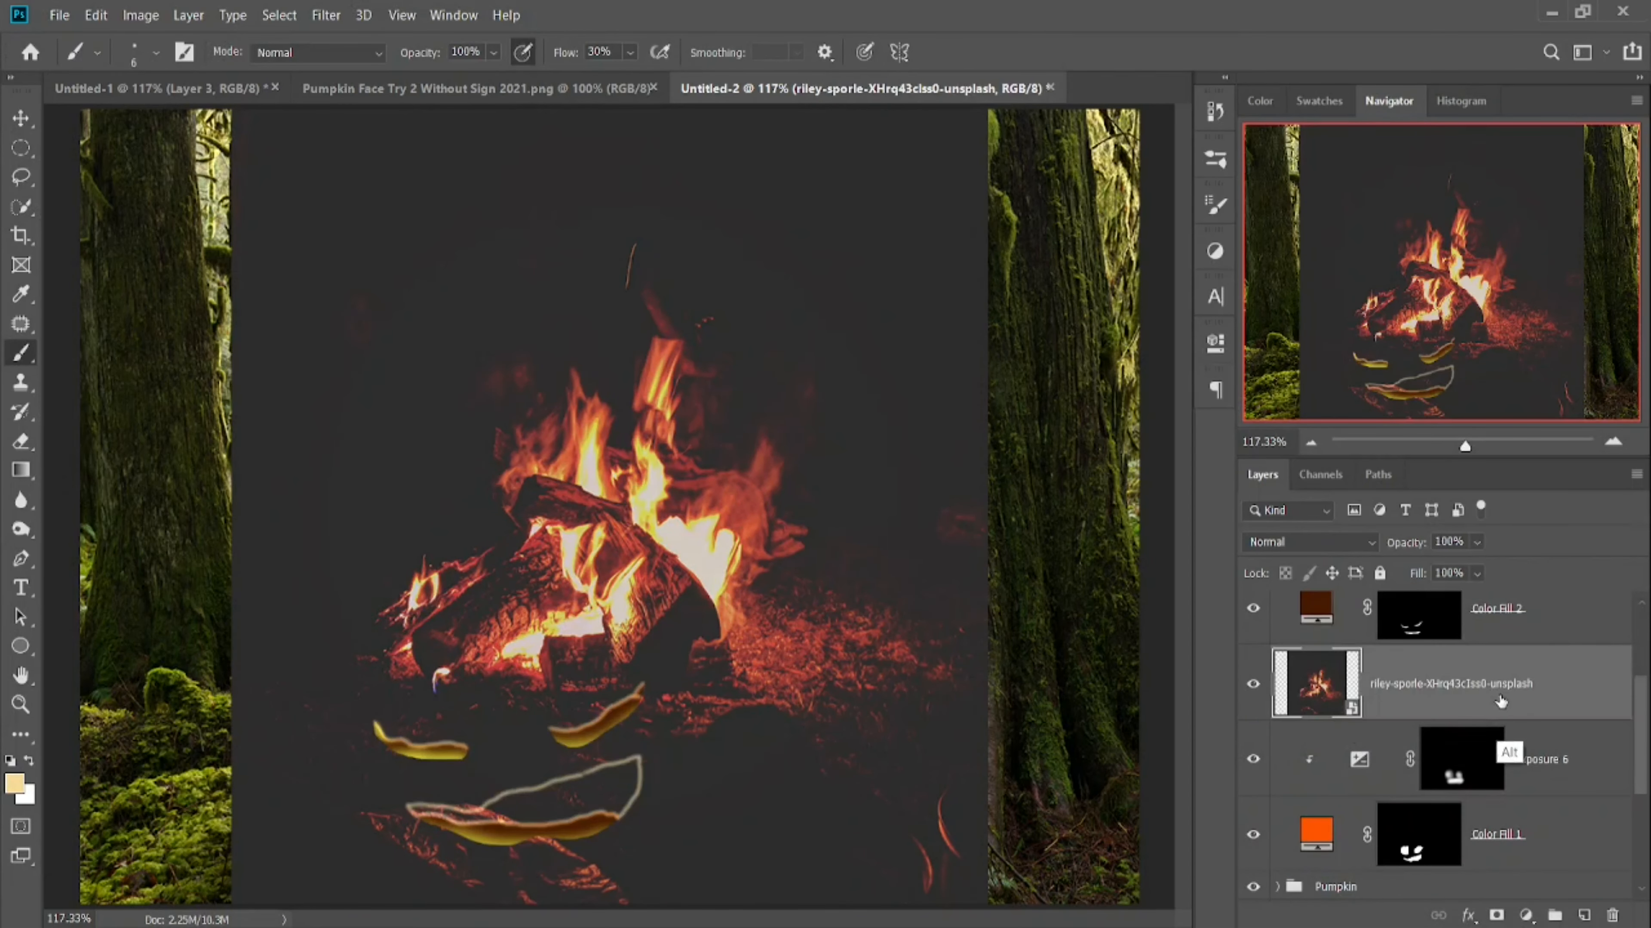
pyautogui.keyDown('alt'); pyautogui.click(1531, 723); pyautogui.keyUp('alt')
pyautogui.click(1316, 541)
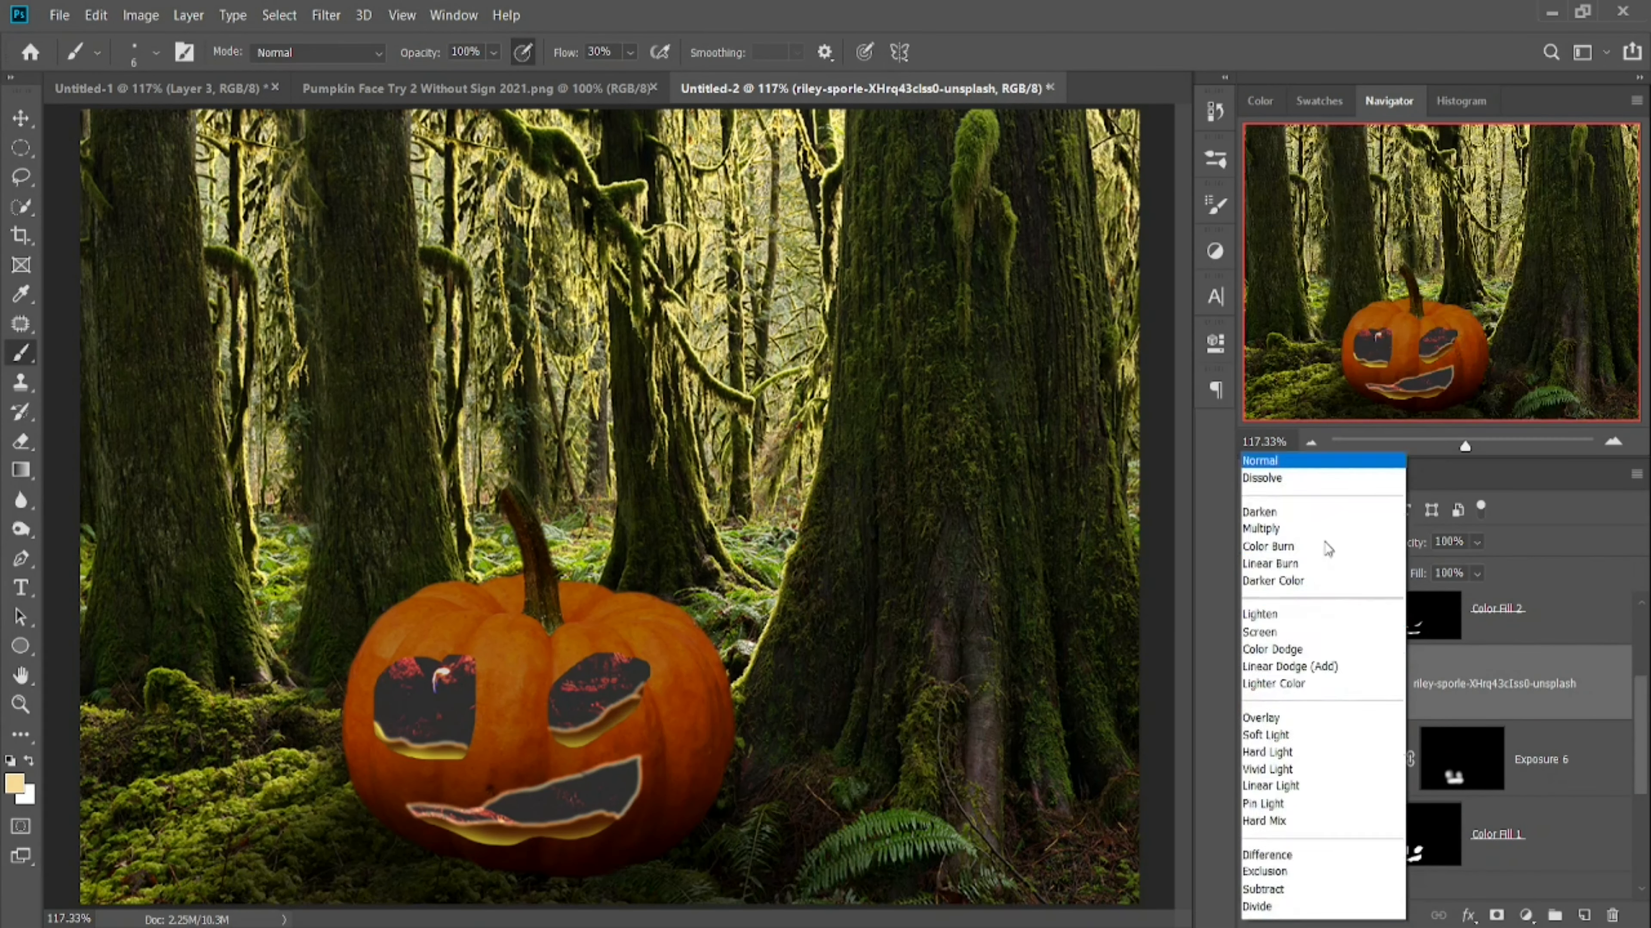
pyautogui.click(1308, 585)
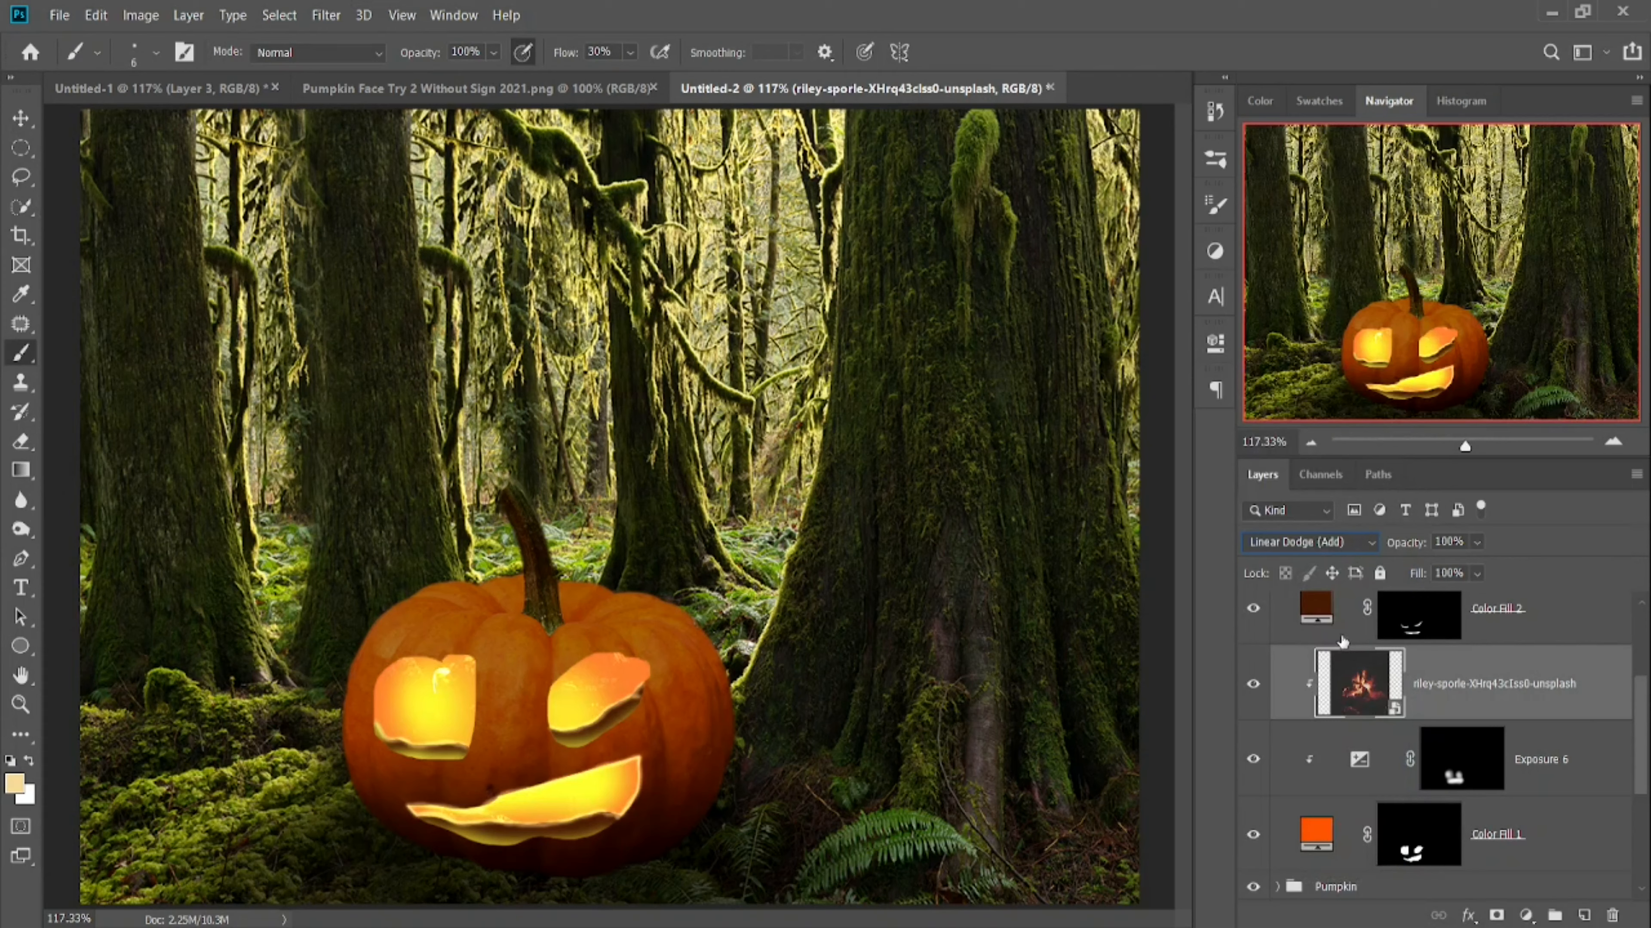
# - Scale the campfire image down to 7.94% and position its flames inside the pumpkin's face openings
pyautogui.hotkey('ctrl', 't')
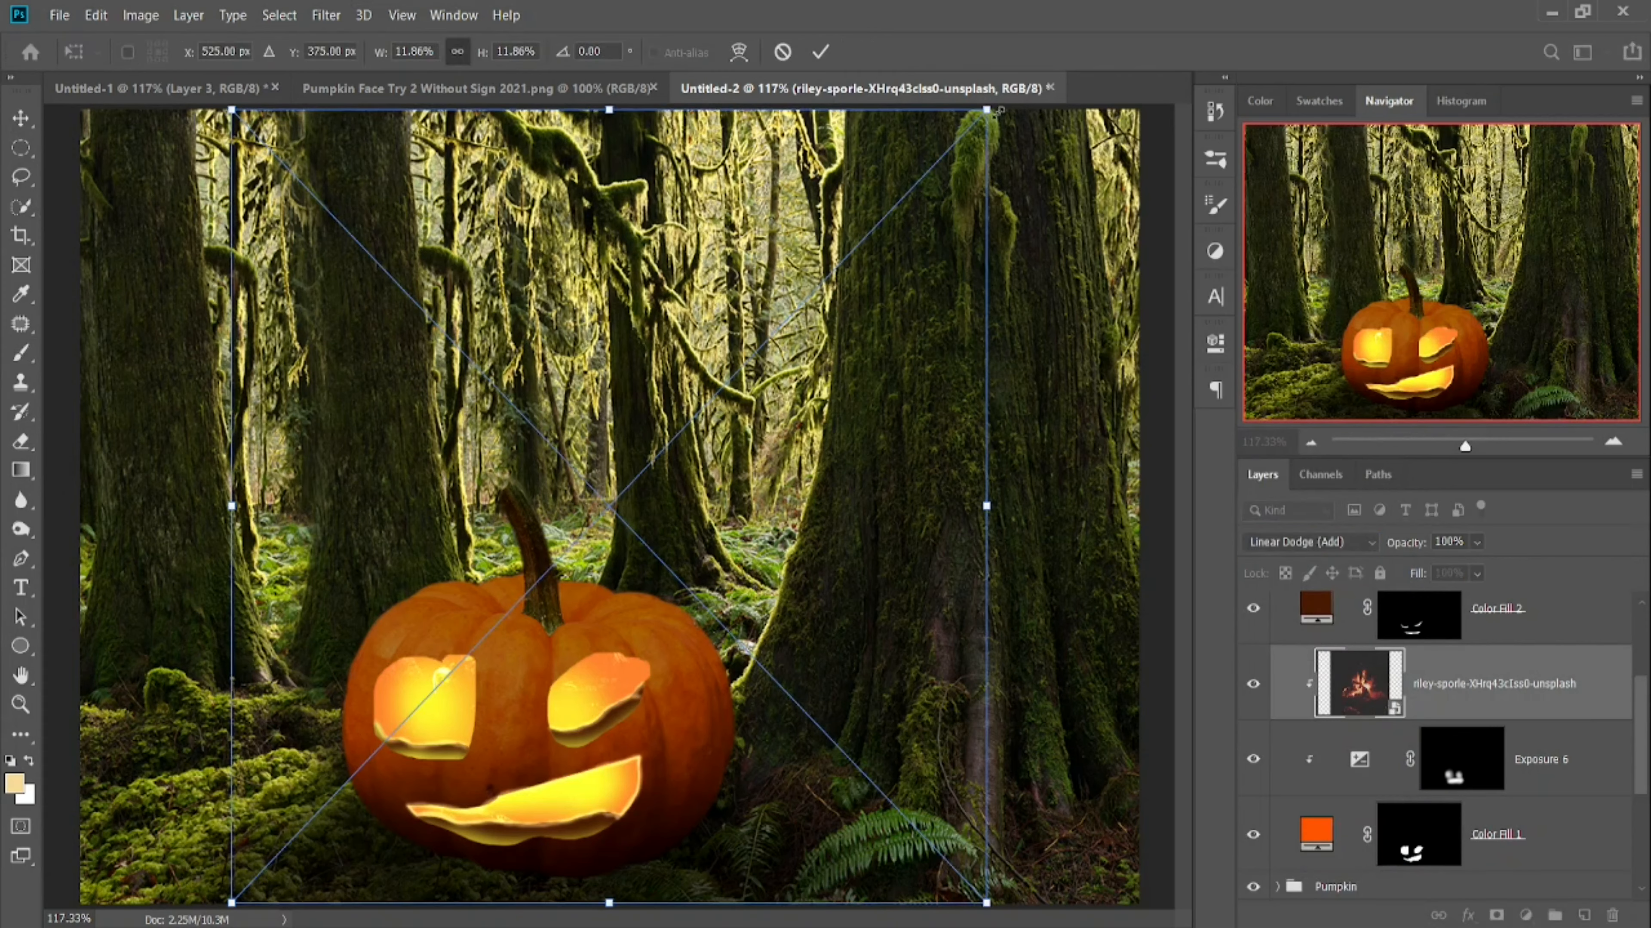
pyautogui.moveTo(993, 110); pyautogui.dragTo(819, 442)
pyautogui.moveTo(744, 652); pyautogui.dragTo(770, 675)
pyautogui.click(822, 52)
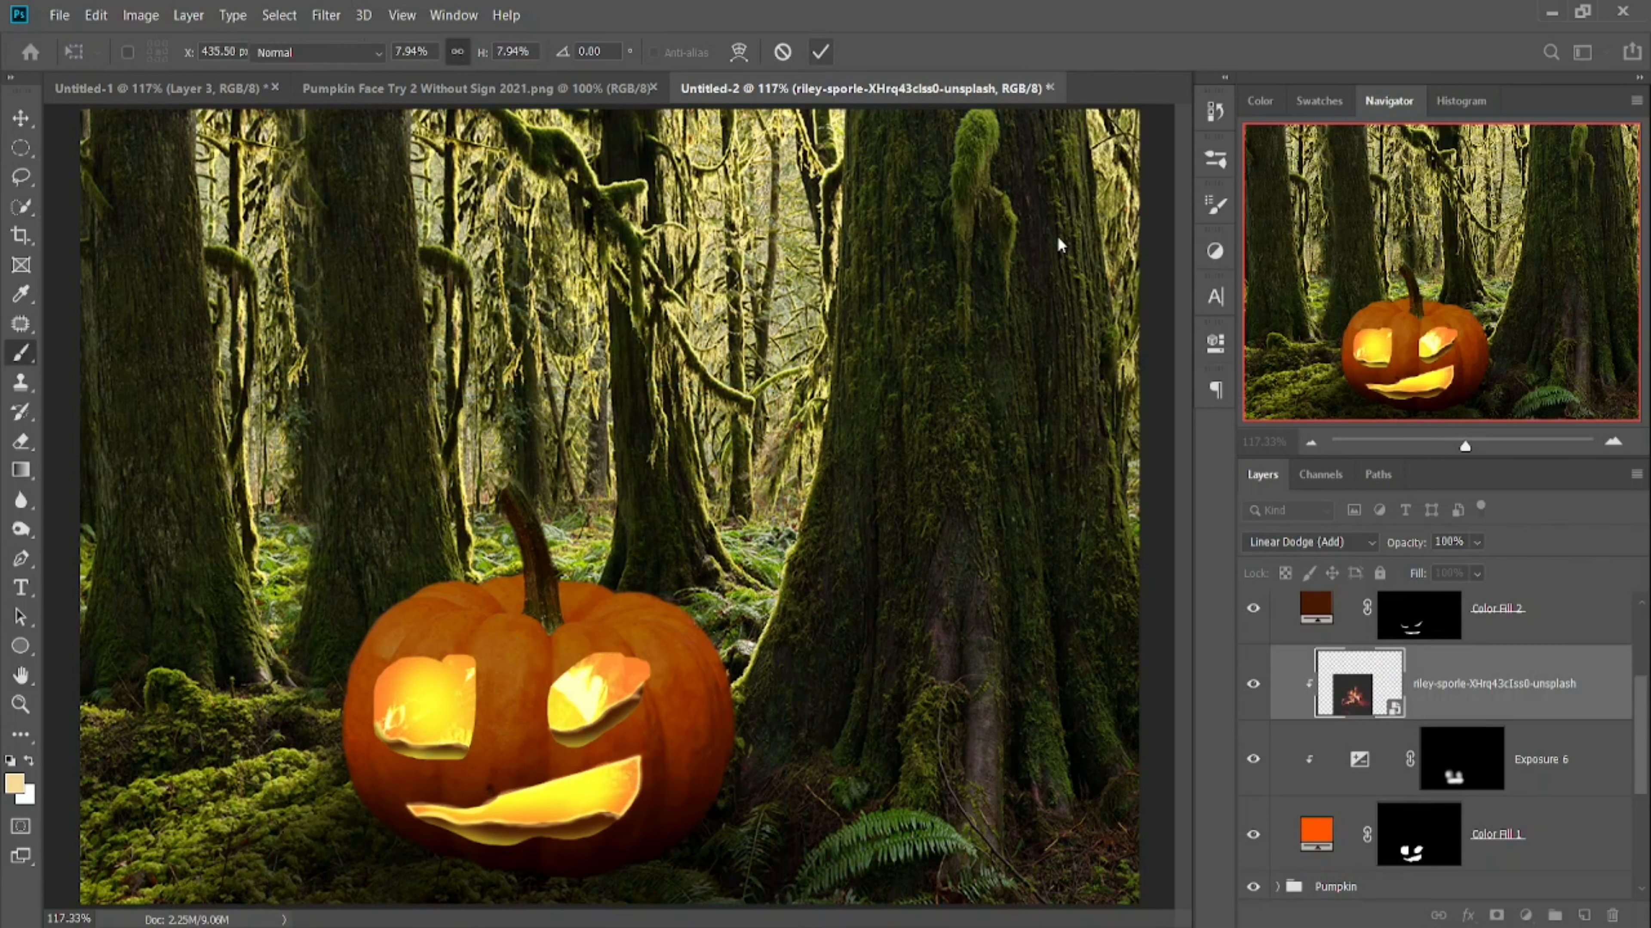
# - Add a solid color fill of f4d168 above Layer 1, blend it with Linear Dodge (Add), and invert its mask
pyautogui.moveTo(1639, 744); pyautogui.dragTo(1639, 637)
pyautogui.click(1551, 651)
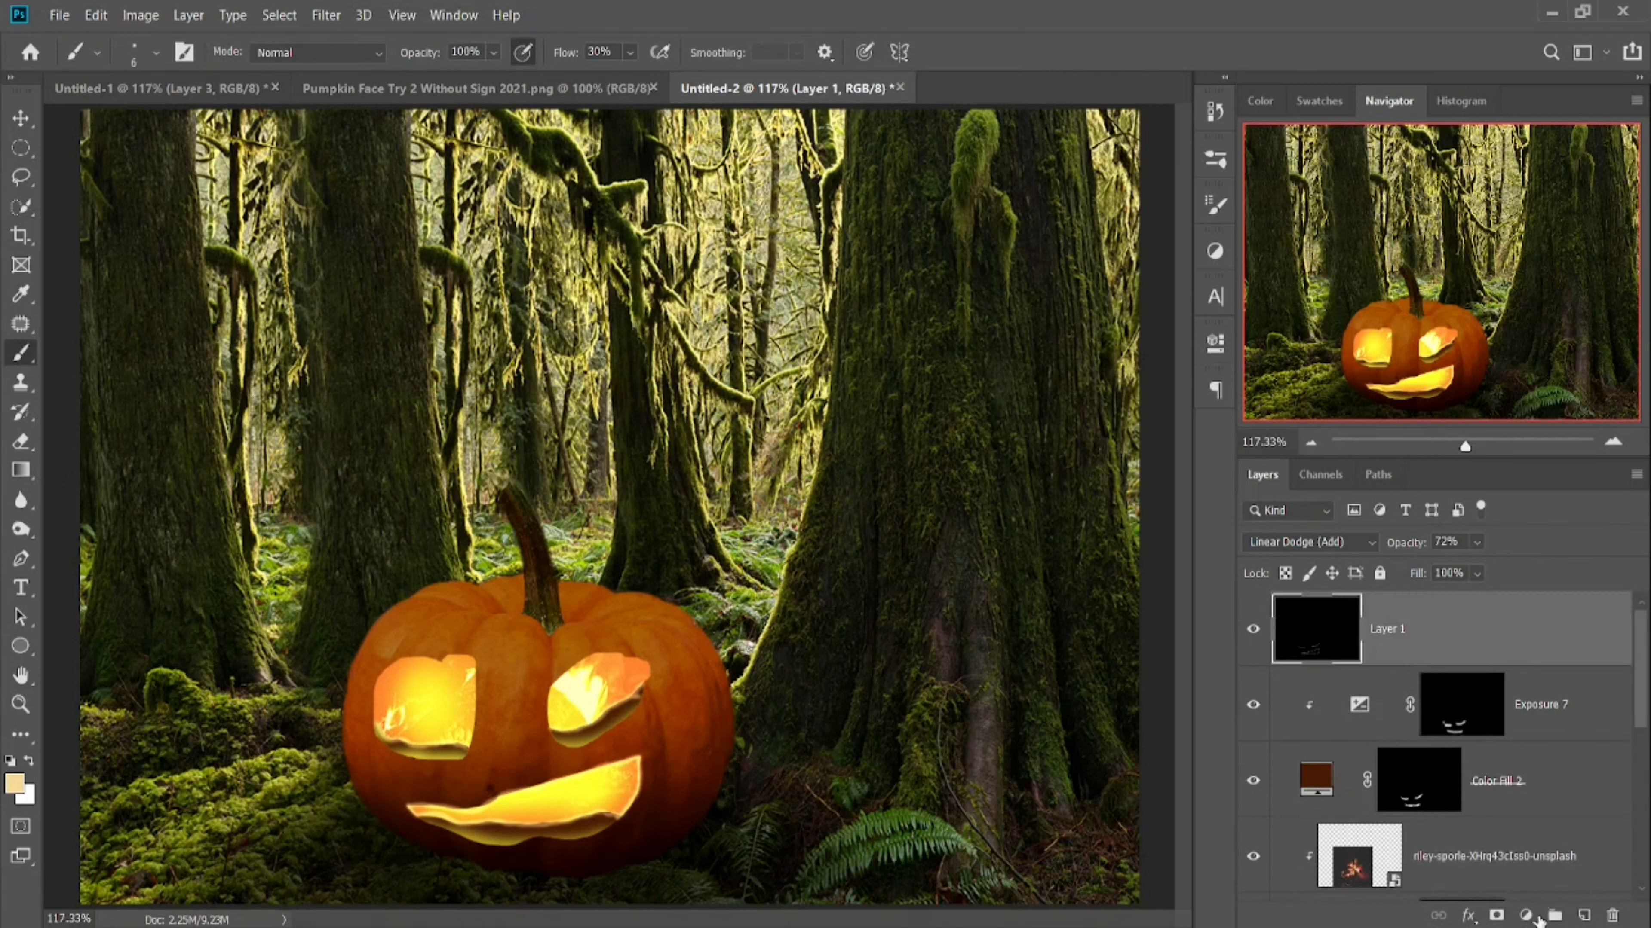
pyautogui.click(1525, 915)
pyautogui.click(1517, 519)
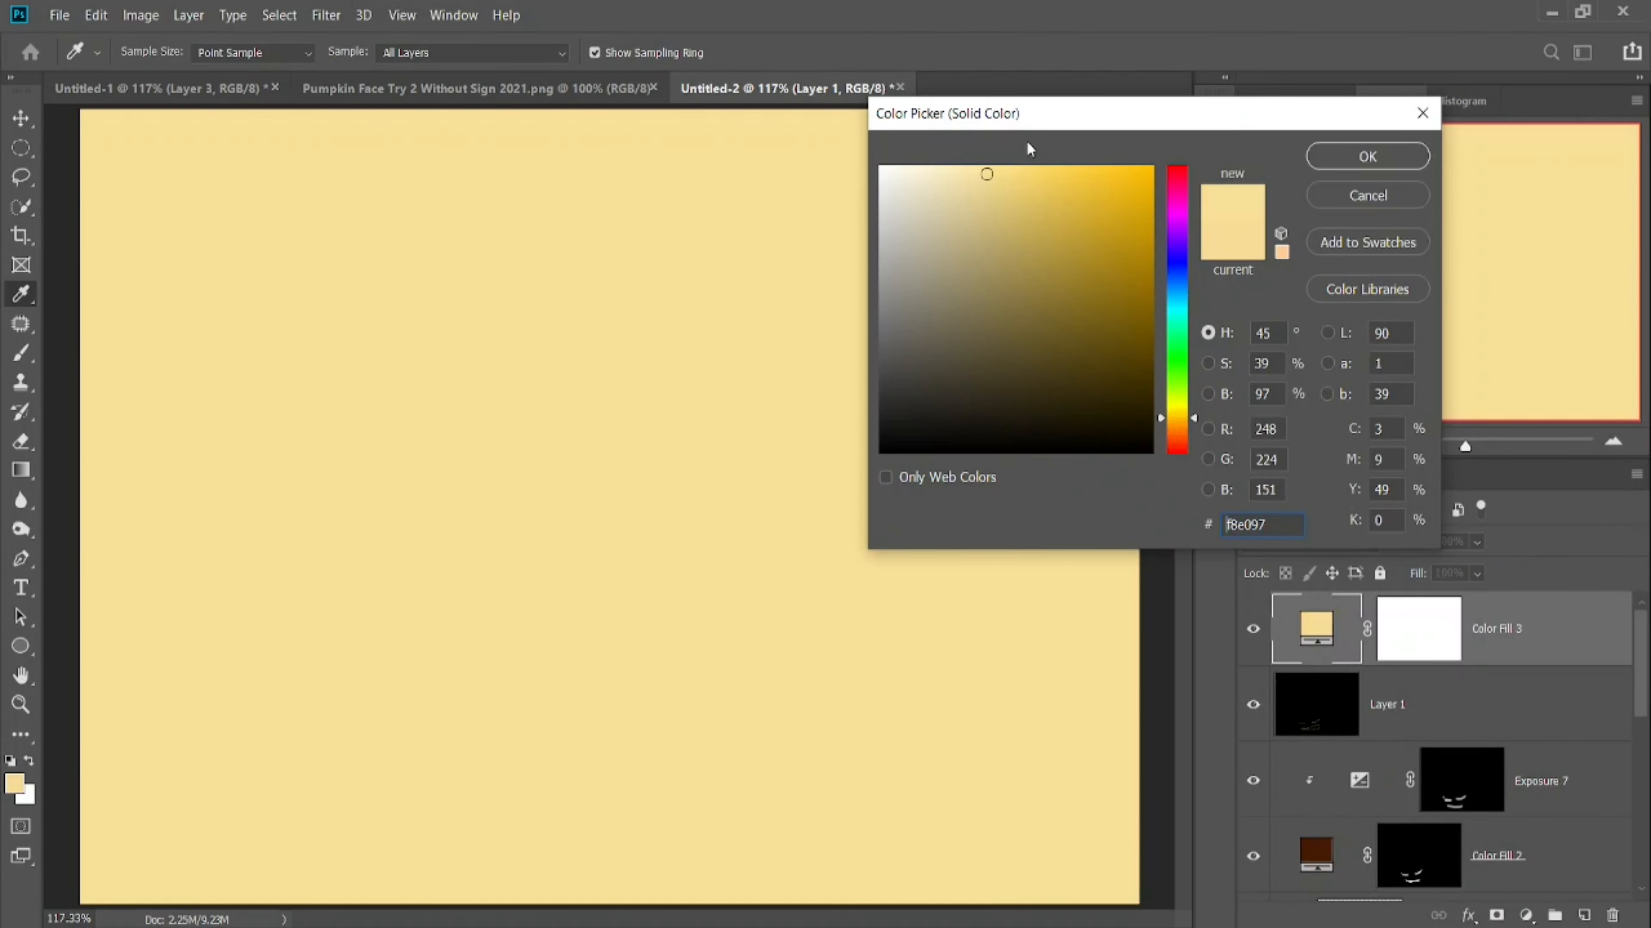
pyautogui.click(1036, 178)
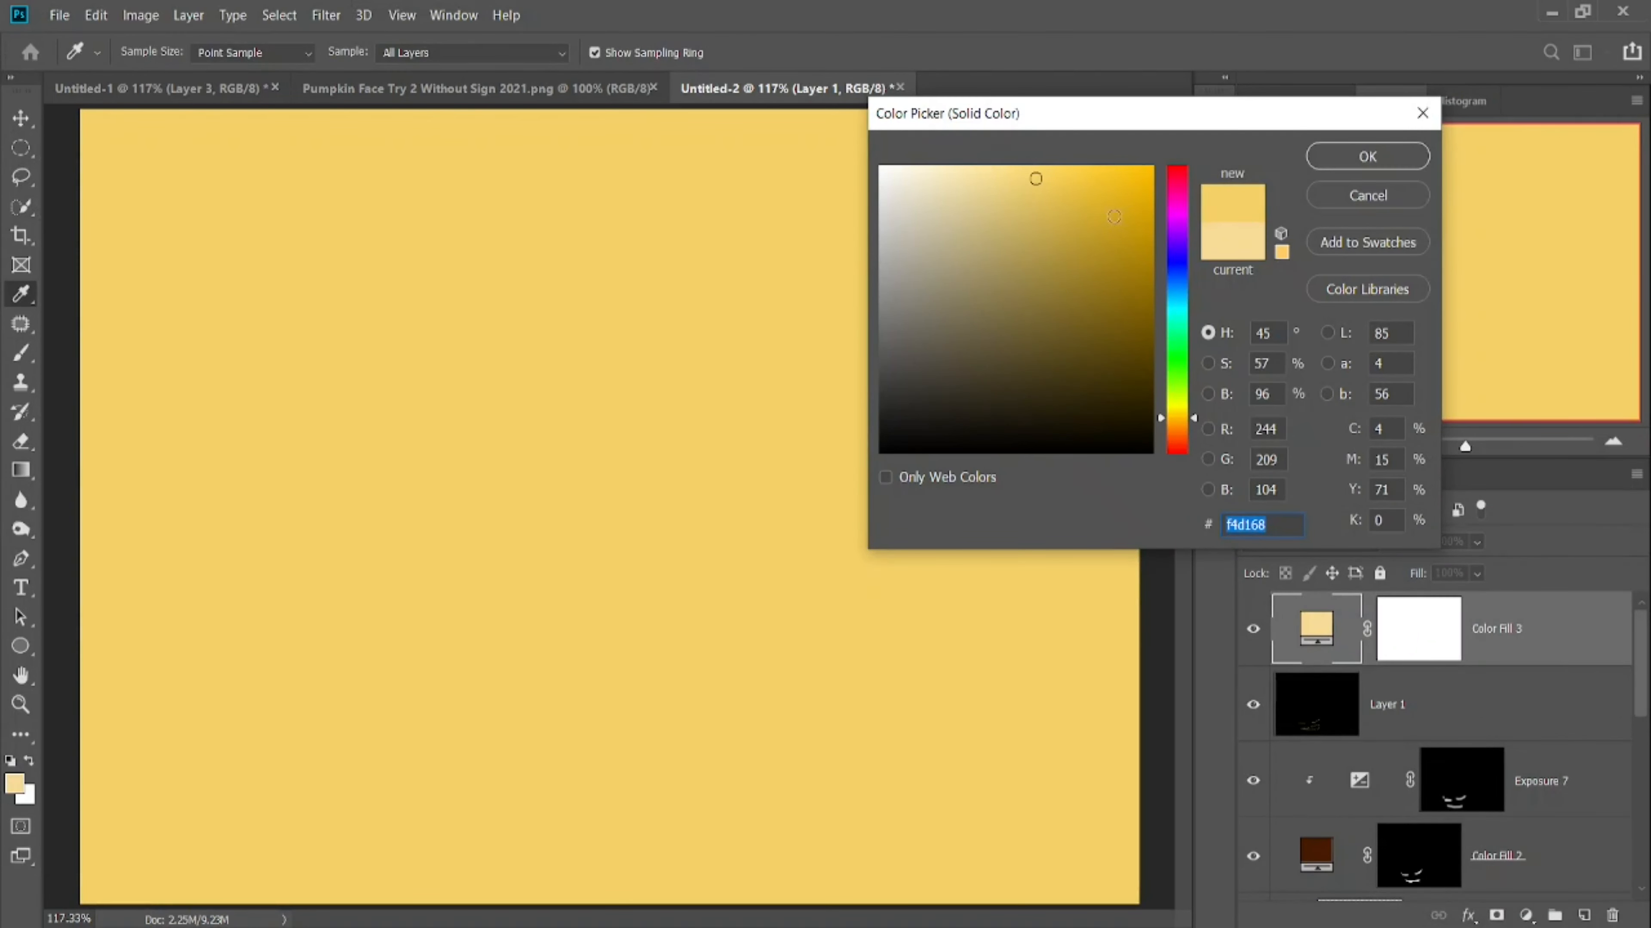
pyautogui.click(1367, 158)
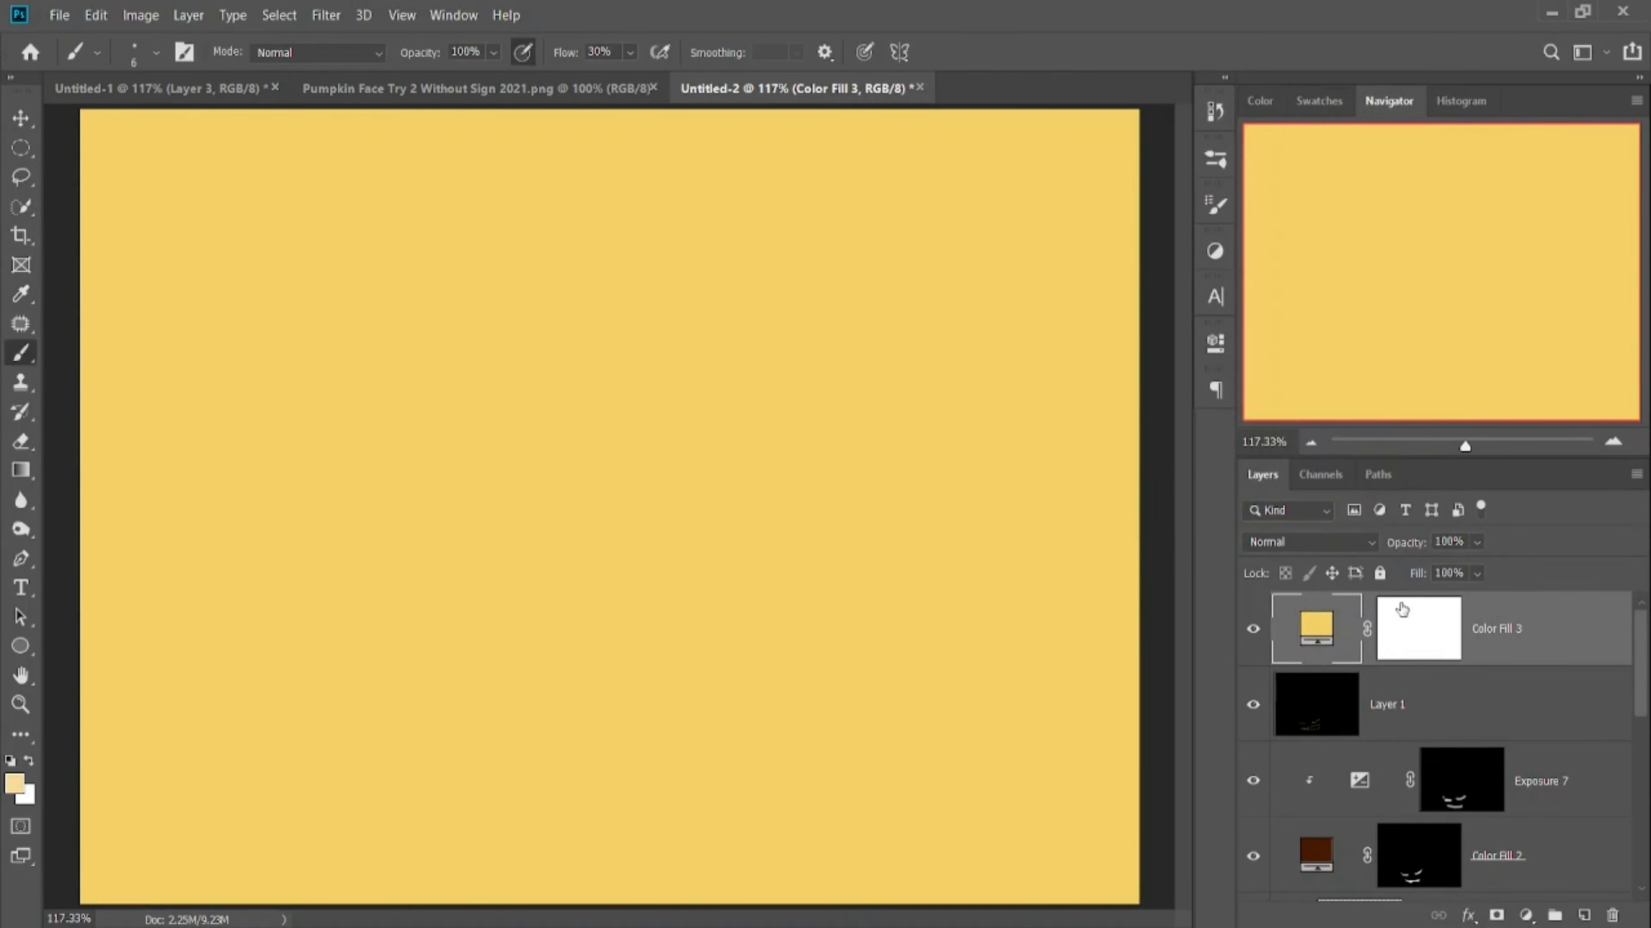
pyautogui.click(1338, 542)
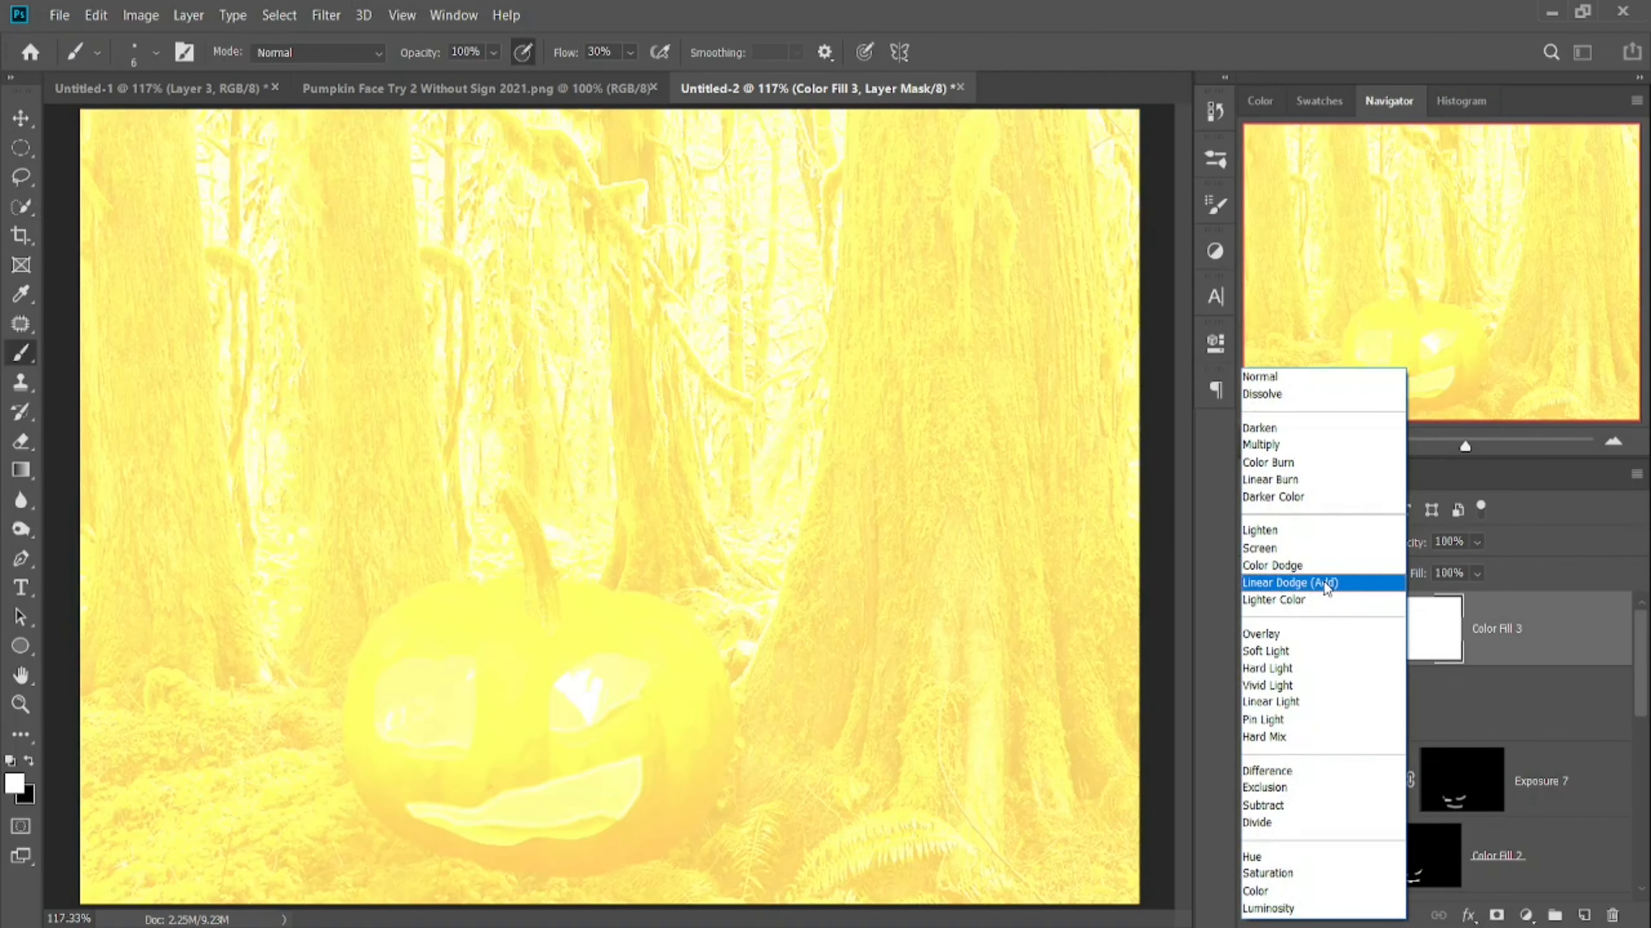
pyautogui.click(1325, 583)
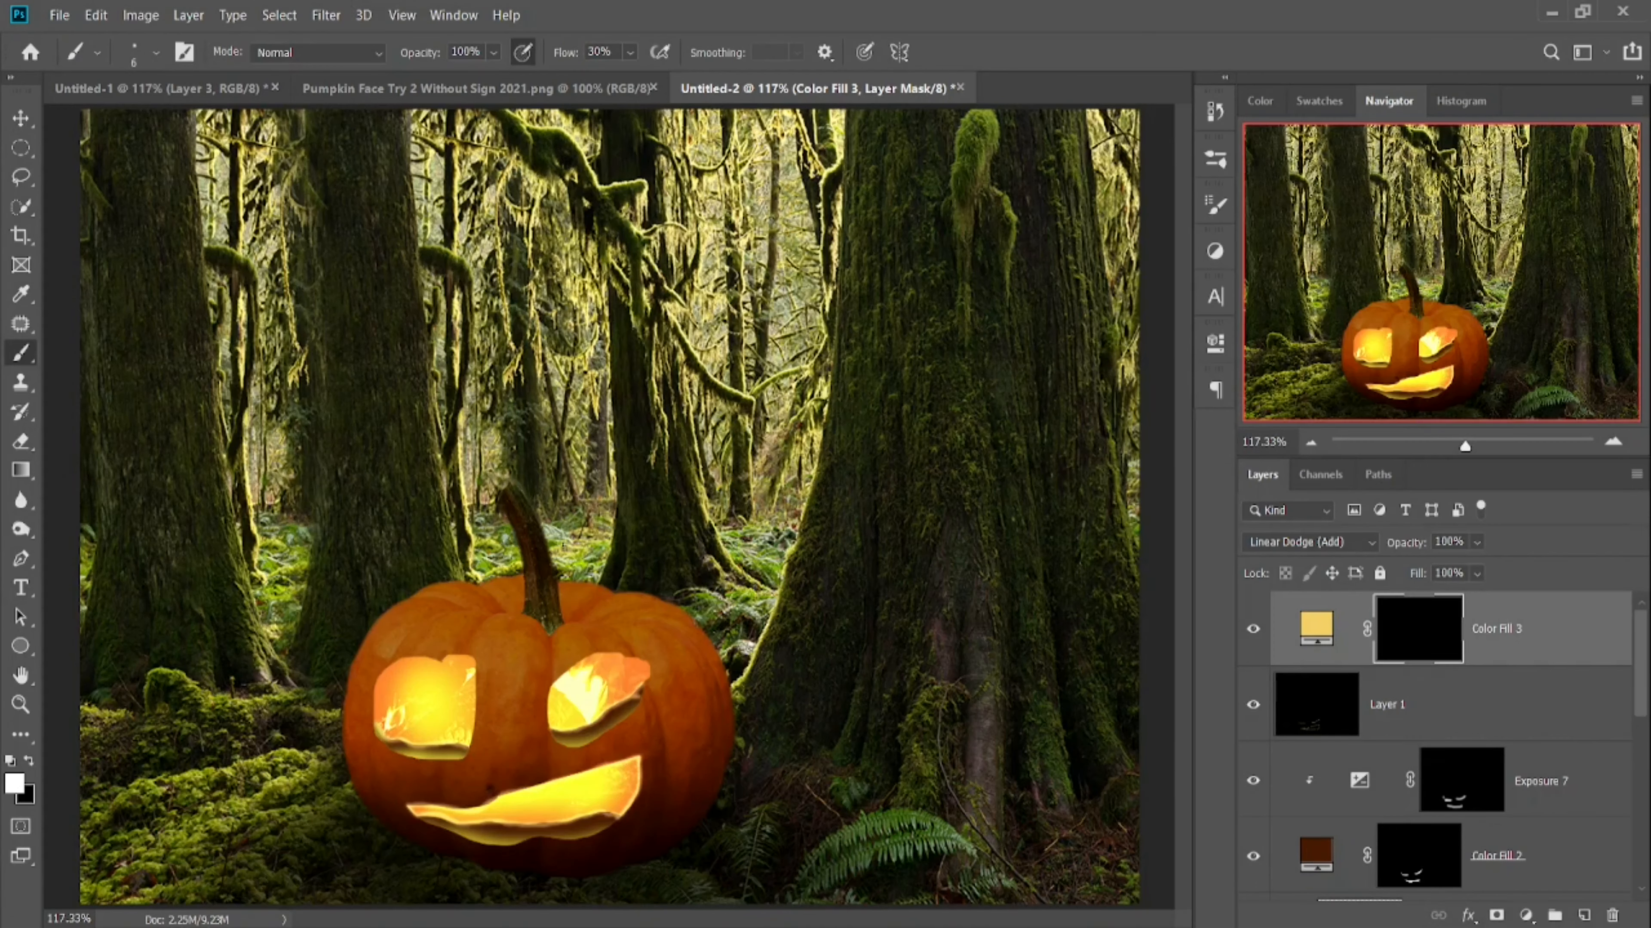
# - Paint a soft yellow glow around the eyes and mouth on the fill's mask with a 137 px brush, and lower the layer's opacity
pyautogui.rightClick(364, 634)
pyautogui.moveTo(190, 673); pyautogui.dragTo(393, 748)
pyautogui.moveTo(392, 680); pyautogui.dragTo(513, 721)
pyautogui.moveTo(627, 689); pyautogui.dragTo(556, 689)
pyautogui.moveTo(624, 709); pyautogui.dragTo(396, 818)
pyautogui.press('x')
pyautogui.moveTo(1391, 544); pyautogui.dragTo(1354, 544)
# - Add two Brightness/Contrast adjustments clipped to the collapsed Pumpkin group, one with brightness 27 and contrast 15
pyautogui.scroll(-5, 1482, 711)
pyautogui.click(1411, 773)
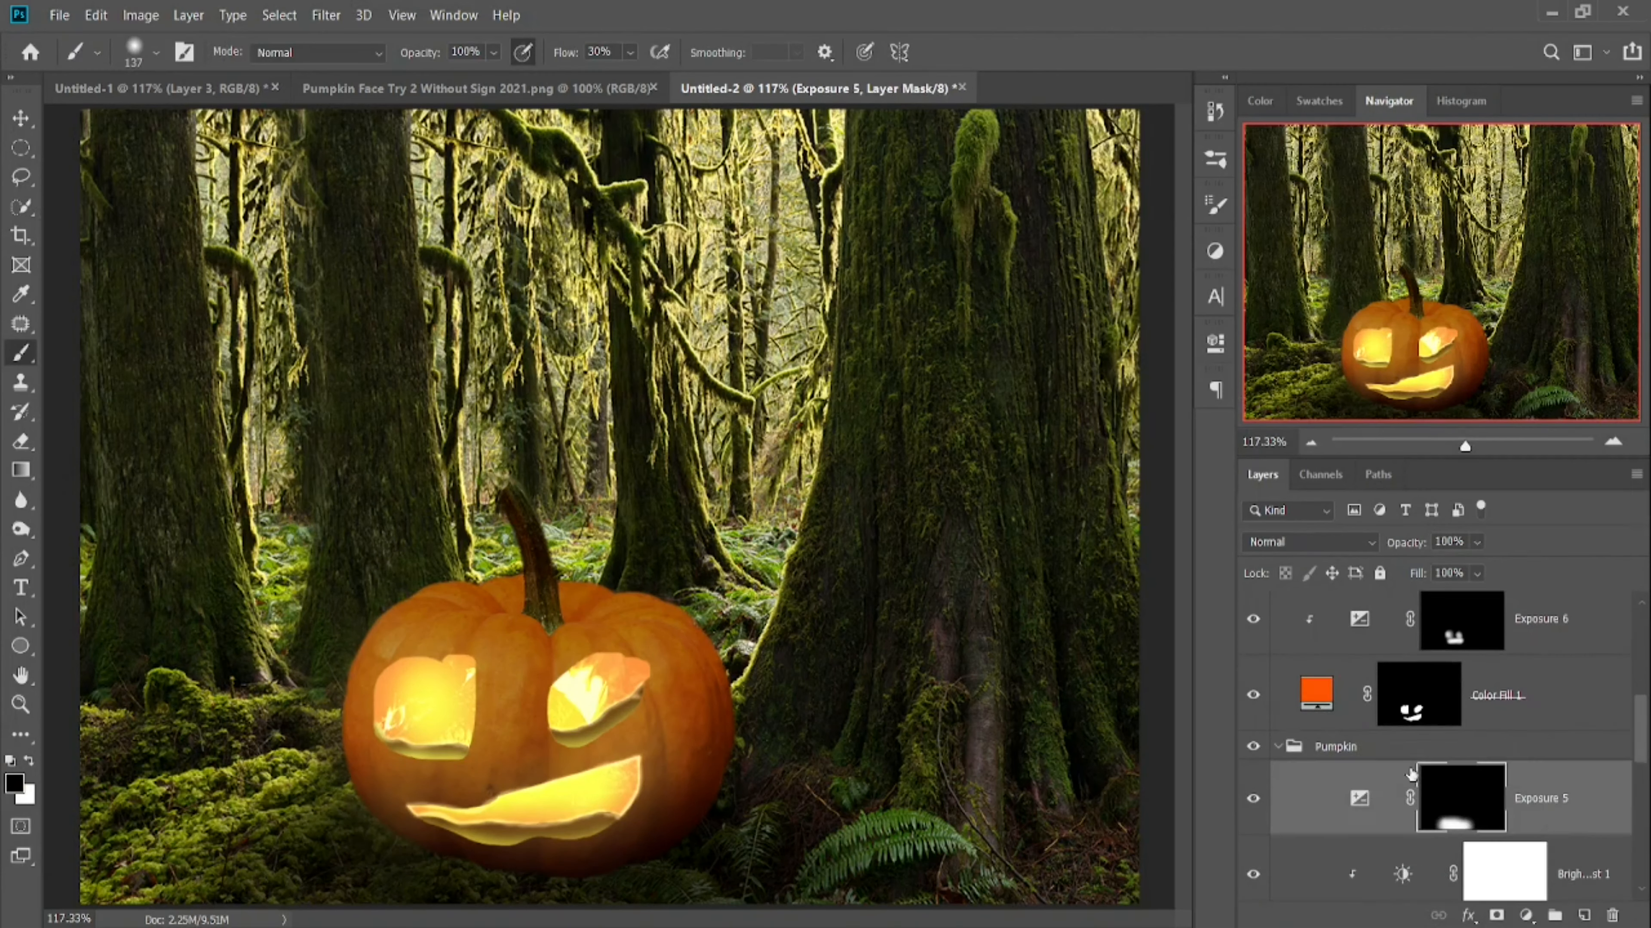
pyautogui.click(1277, 747)
pyautogui.click(1526, 916)
pyautogui.click(1546, 597)
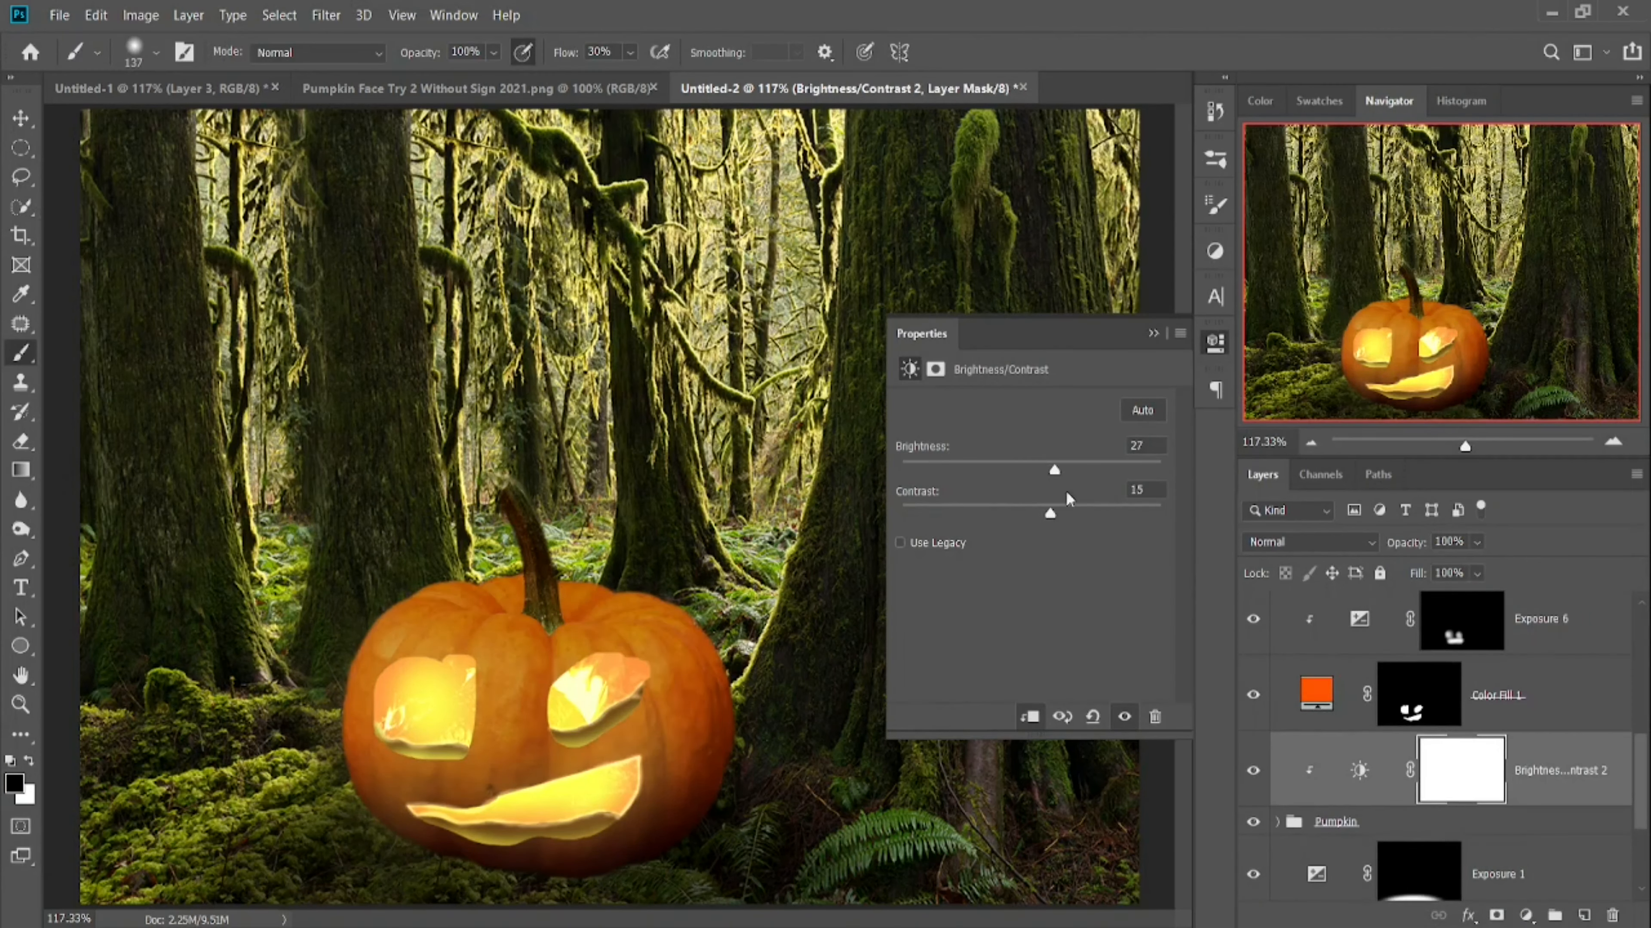
pyautogui.click(1526, 915)
pyautogui.click(1547, 597)
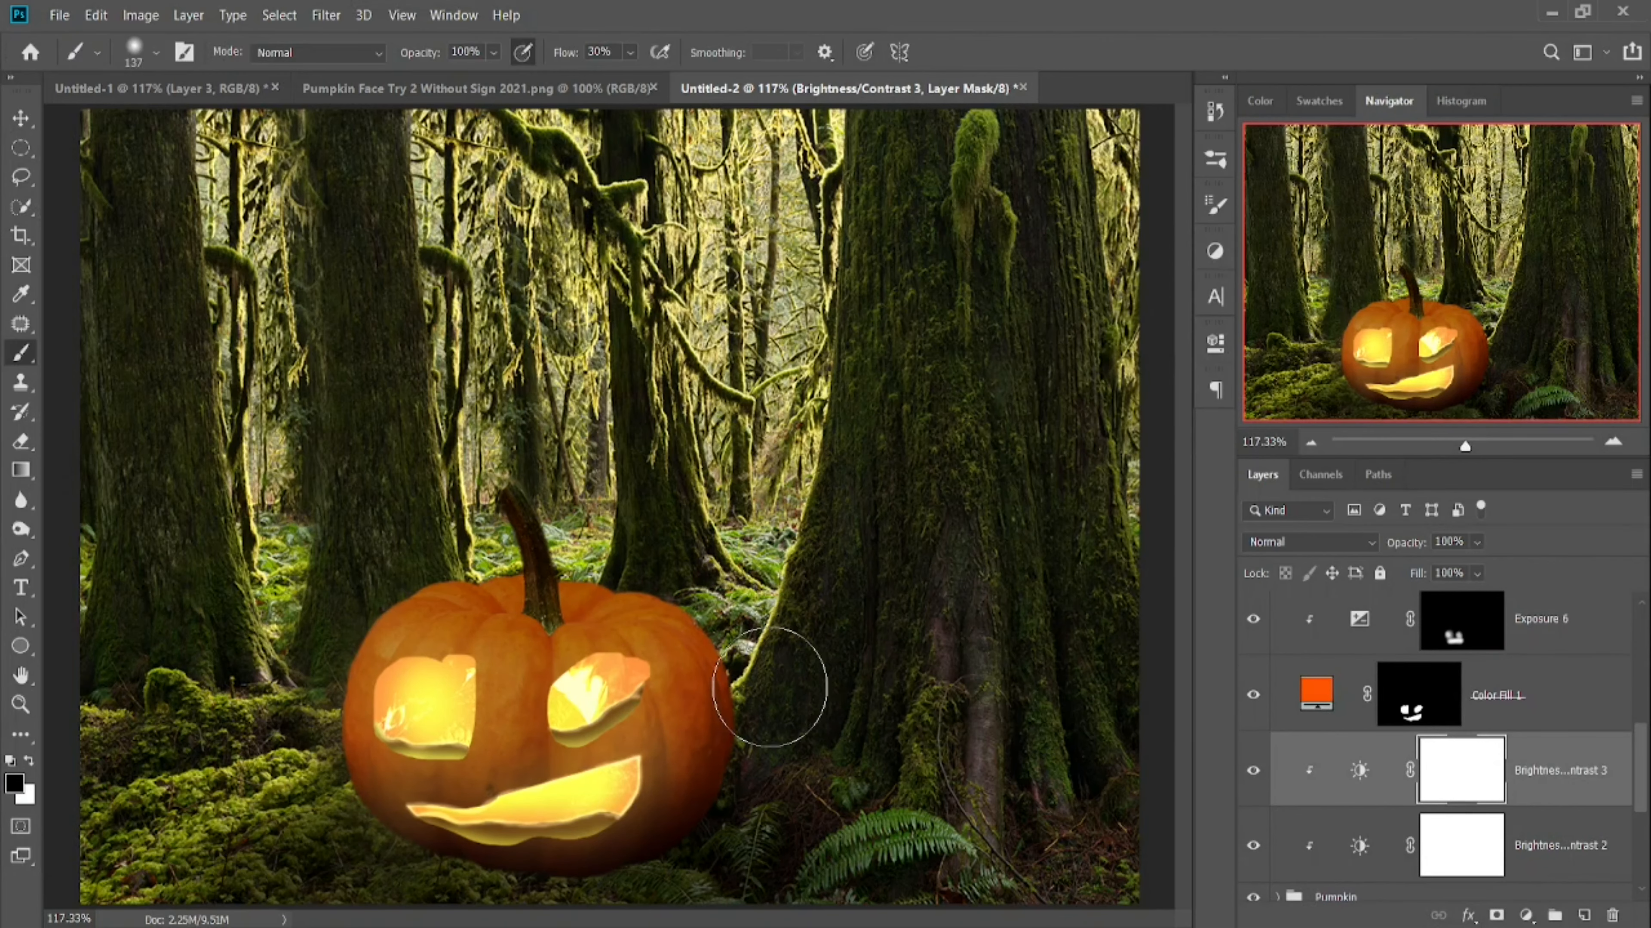
# - Darken the forest background with Exposure and Brightness/Contrast adjustments placed directly above the forest image layer
pyautogui.scroll(5, 1540, 640)
pyautogui.click(1540, 641)
pyautogui.scroll(-10, 1586, 709)
pyautogui.click(1516, 815)
pyautogui.click(1526, 916)
pyautogui.click(1518, 651)
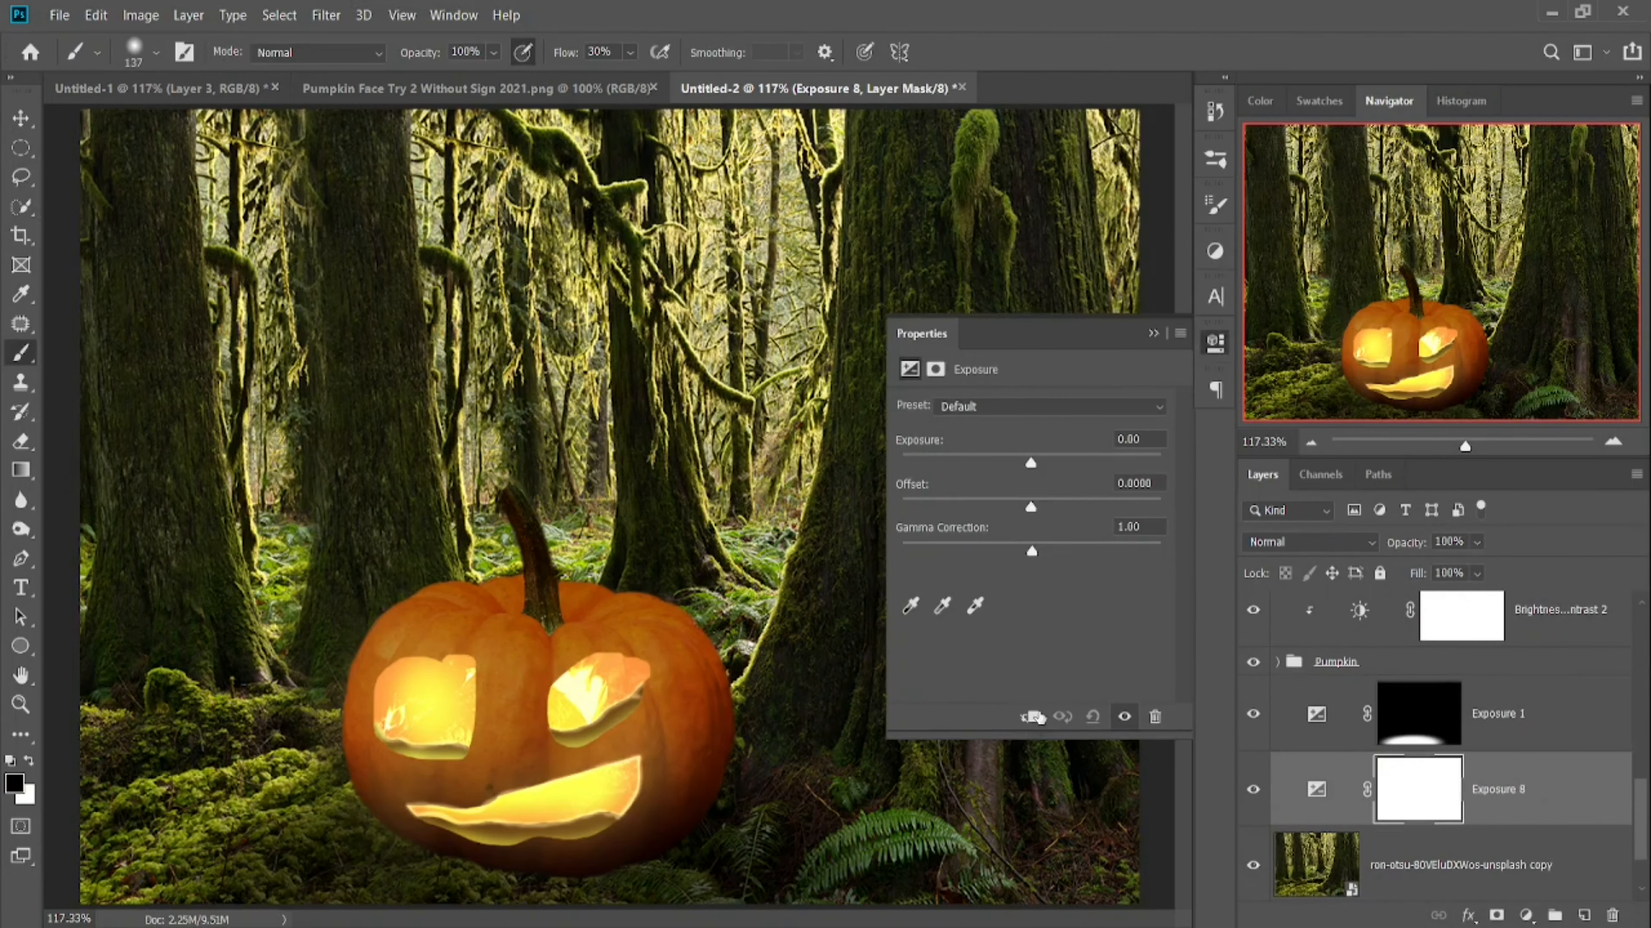
pyautogui.click(1030, 717)
pyautogui.click(1526, 917)
pyautogui.moveTo(1031, 463)
pyautogui.mouseDown()
pyautogui.moveTo(1008, 463)
pyautogui.moveTo(1041, 470)
pyautogui.mouseUp()
pyautogui.click(1547, 594)
pyautogui.click(1153, 334)
# - Add a Color Lookup adjustment over the forest background and apply the LateSunset.3DL lookup table
pyautogui.click(1526, 916)
pyautogui.click(1528, 795)
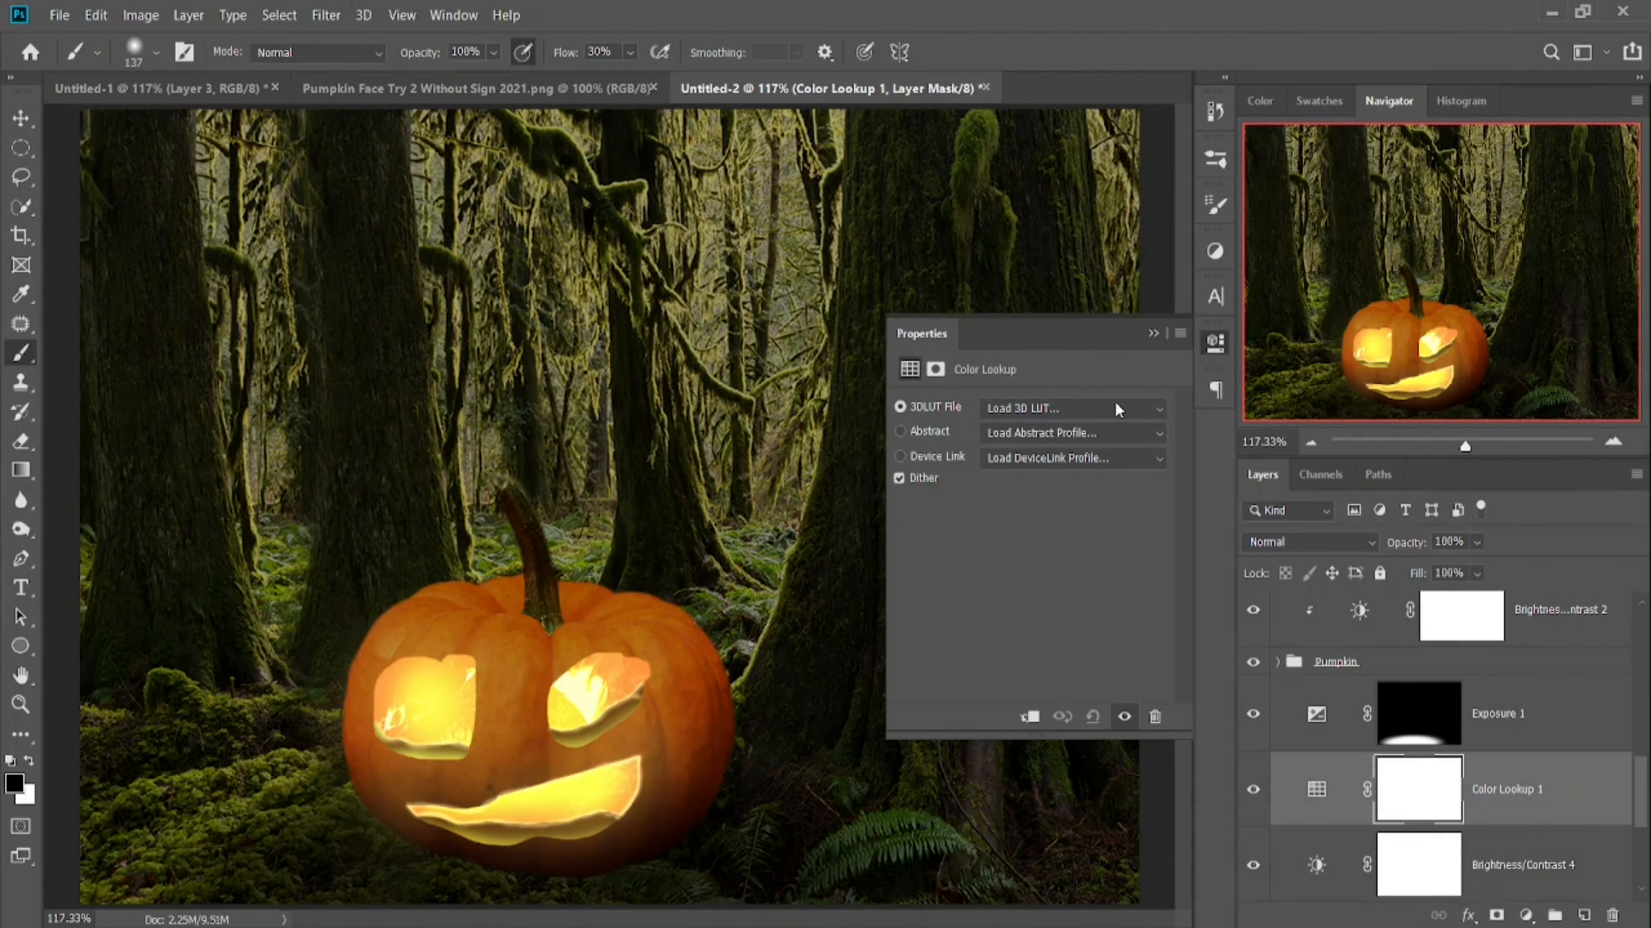
pyautogui.click(1115, 408)
pyautogui.click(934, 552)
pyautogui.press('Down')
pyautogui.press('Down')
pyautogui.press('Down')
pyautogui.press('Down')
pyautogui.press('Down')
pyautogui.press('Down')
pyautogui.press('Down')
pyautogui.press('Down')
pyautogui.press('Down')
pyautogui.press('Down')
pyautogui.press('Down')
pyautogui.press('Down')
pyautogui.press('Down')
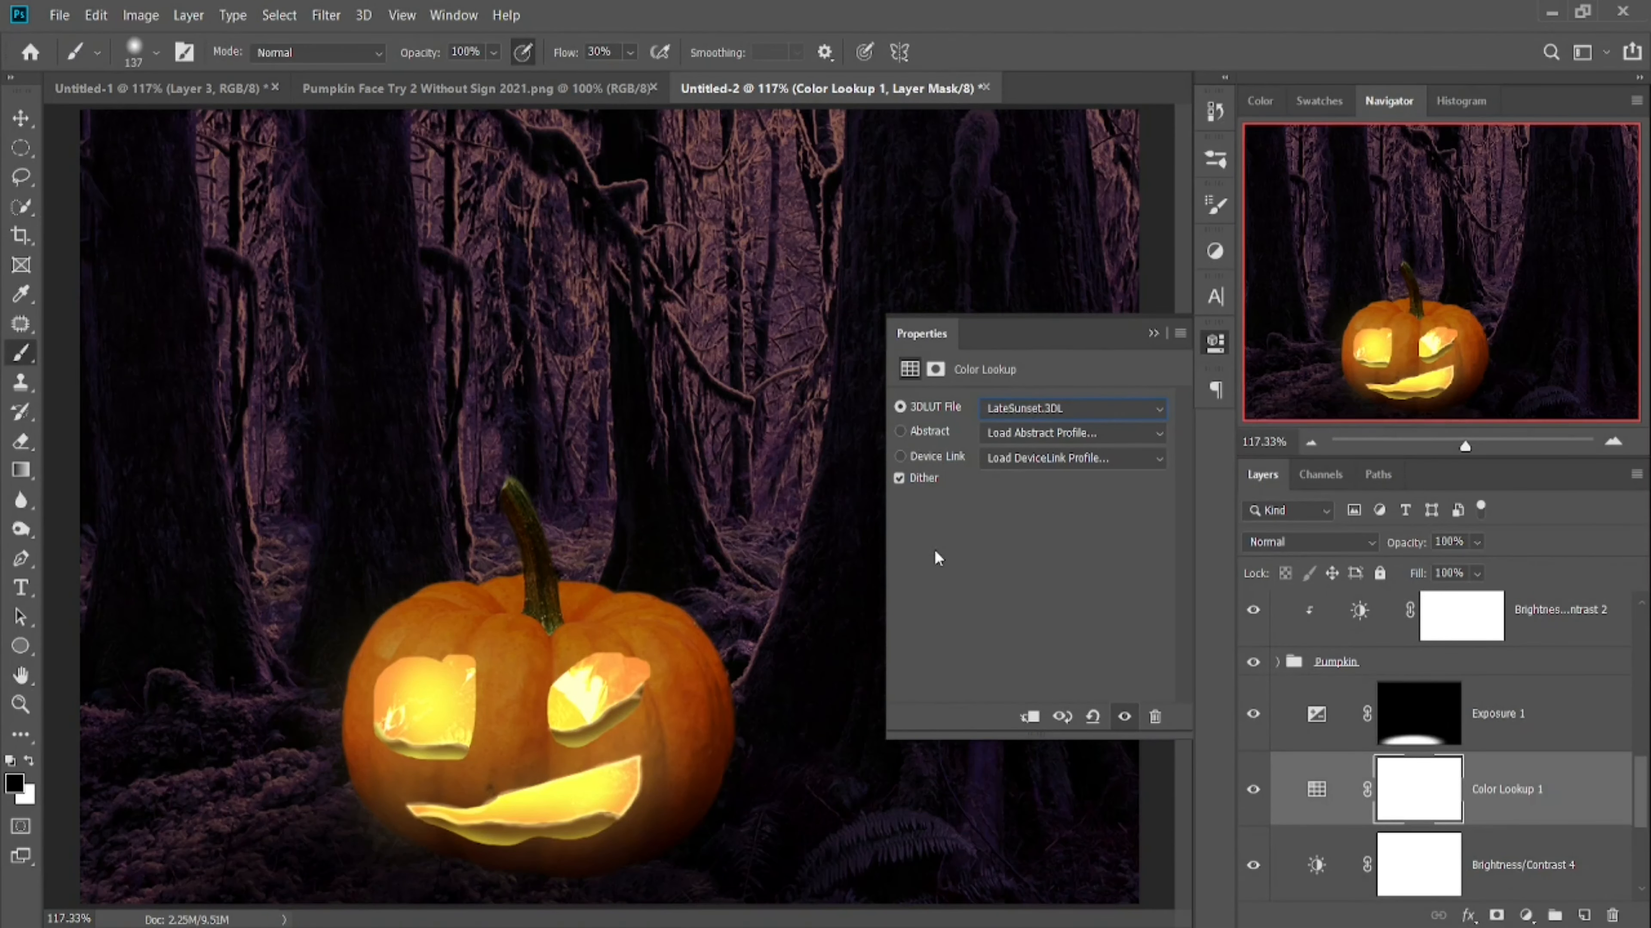
# - Switch the Color Lookup adjustment to the next lookup table and change its layer's blend mode
pyautogui.press('Down')
pyautogui.click(1152, 334)
pyautogui.click(1360, 545)
pyautogui.click(1384, 377)
# - Stamp the visible layers into a new top layer, and in Camera Raw set temperature +13, exposure -0.10, contrast +12, blacks +17 and clarity +17
pyautogui.moveTo(1417, 573); pyautogui.dragTo(1421, 573)
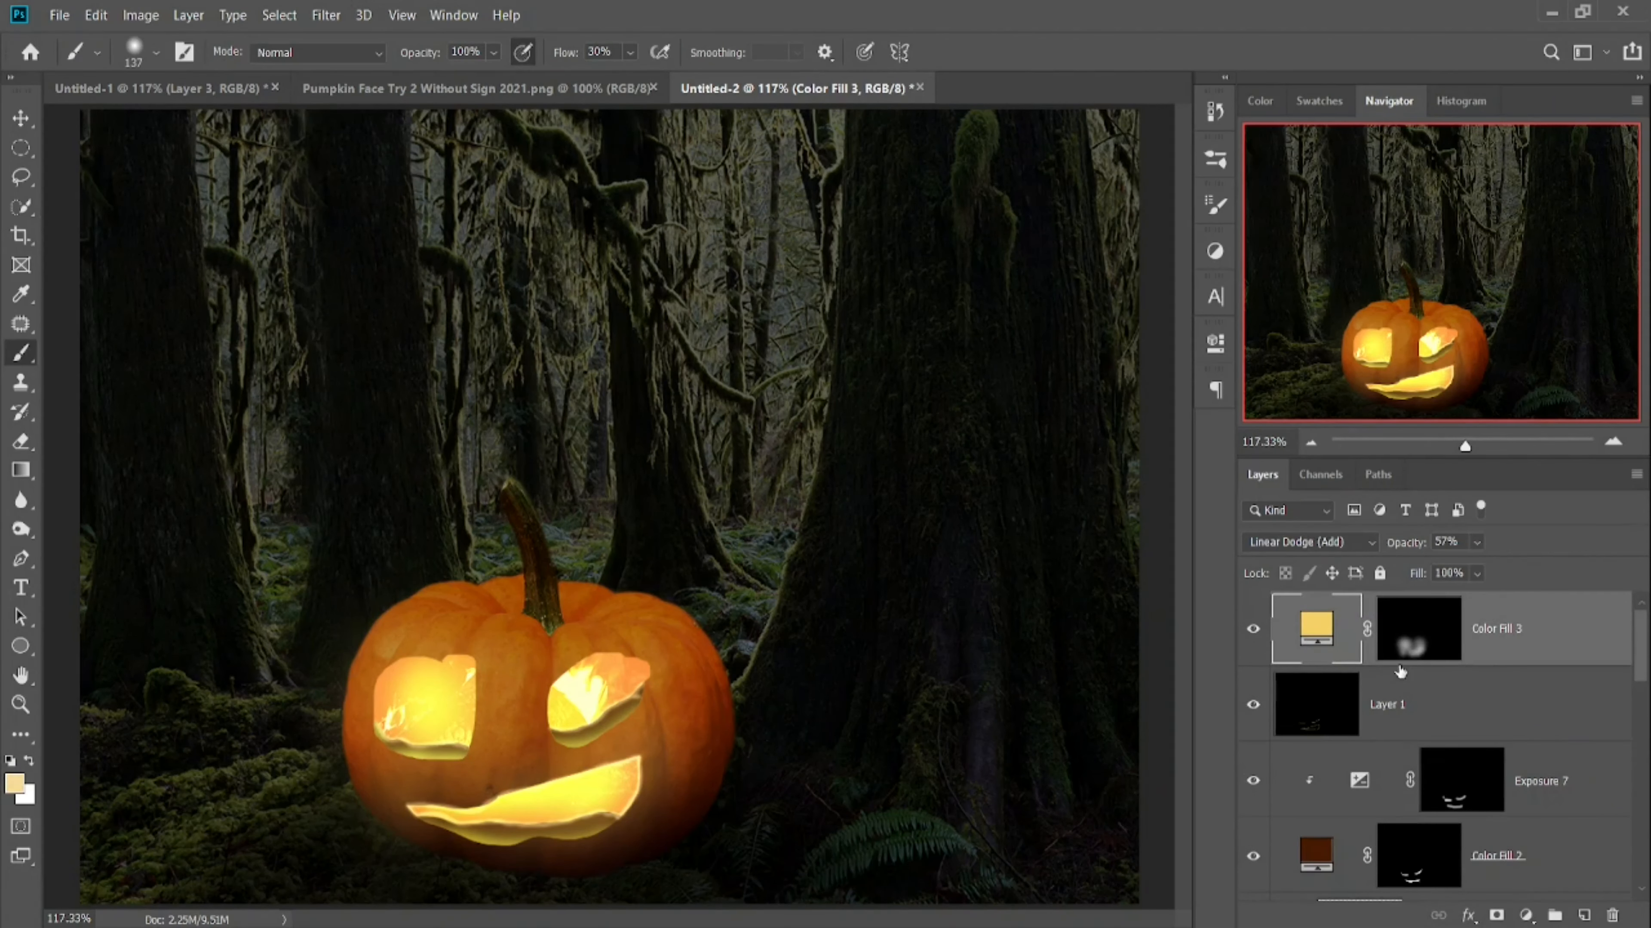
pyautogui.hotkey('ctrl', 'shift', 'alt', 'e')
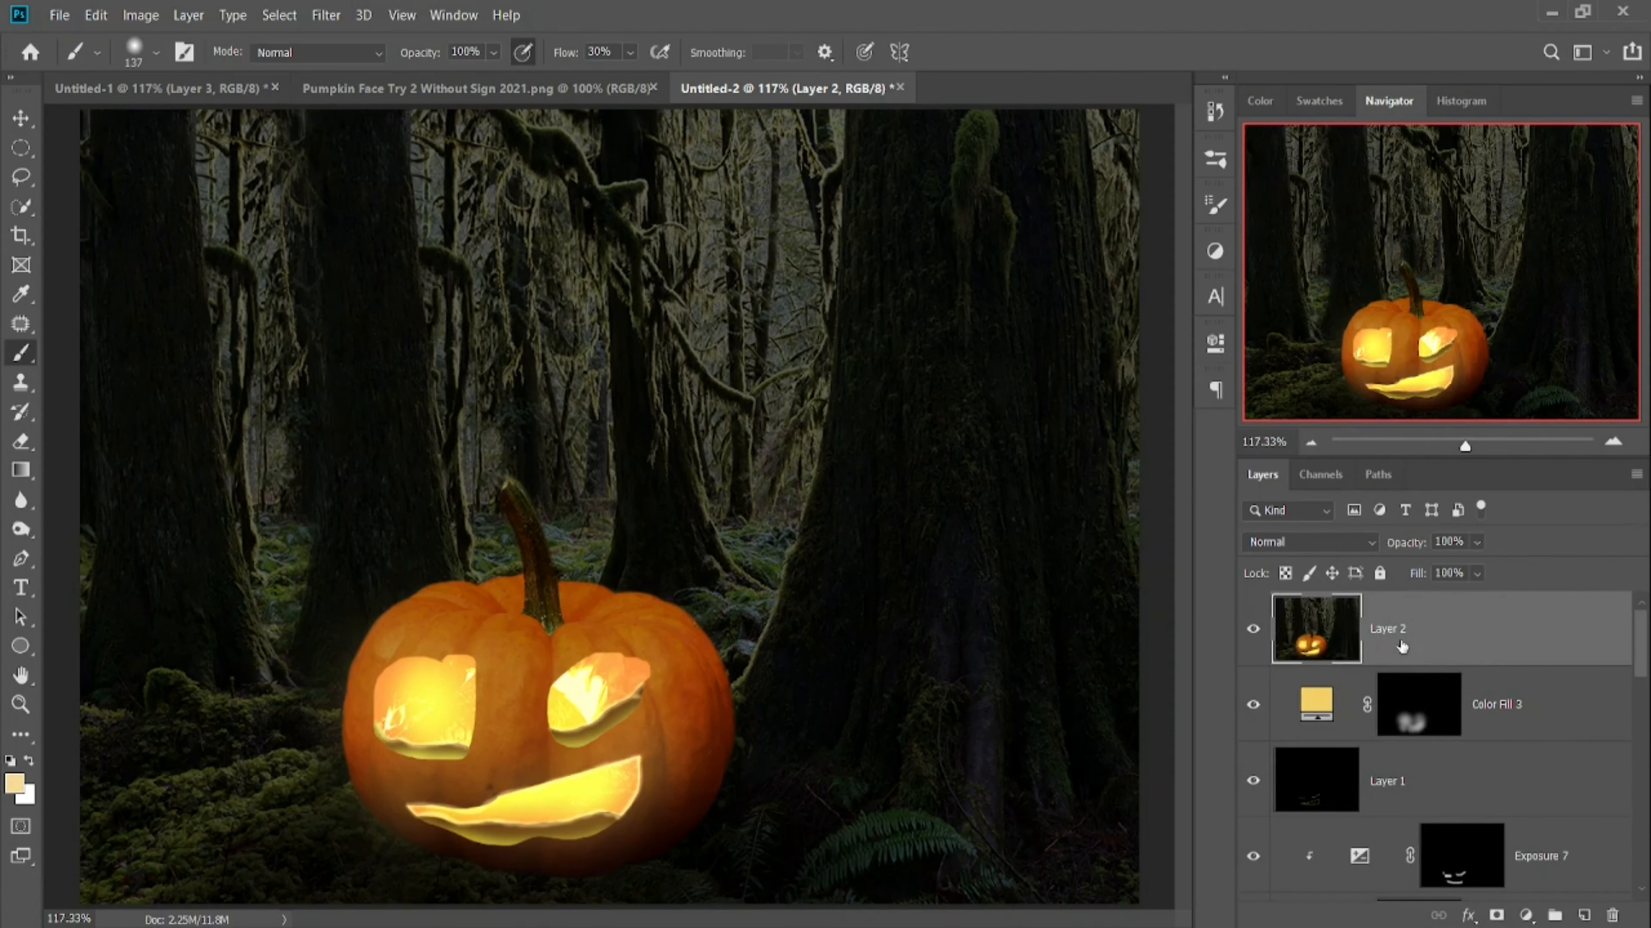
pyautogui.click(325, 14)
pyautogui.click(436, 137)
pyautogui.moveTo(1513, 510); pyautogui.dragTo(1529, 638)
pyautogui.moveTo(1512, 668); pyautogui.dragTo(1521, 697)
pyautogui.click(1518, 709)
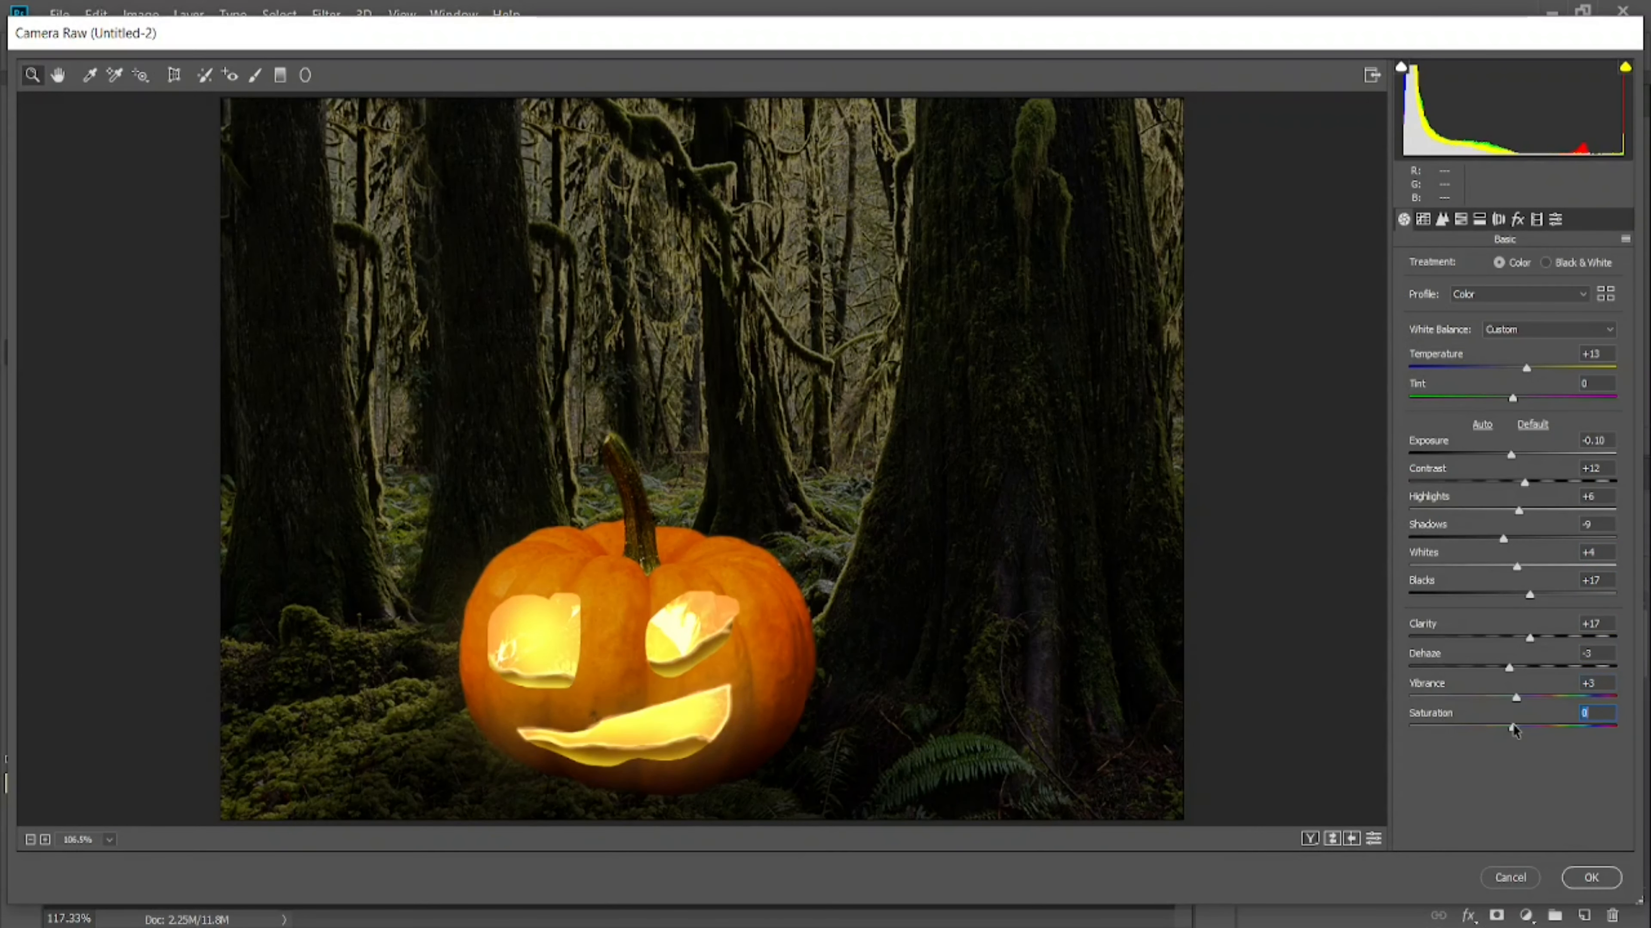
# - Apply Camera Raw hue shifts of reds +5, oranges +9, yellows -5 and greens +4, and reduce the stamped layer's opacity to 29%
pyautogui.click(1460, 220)
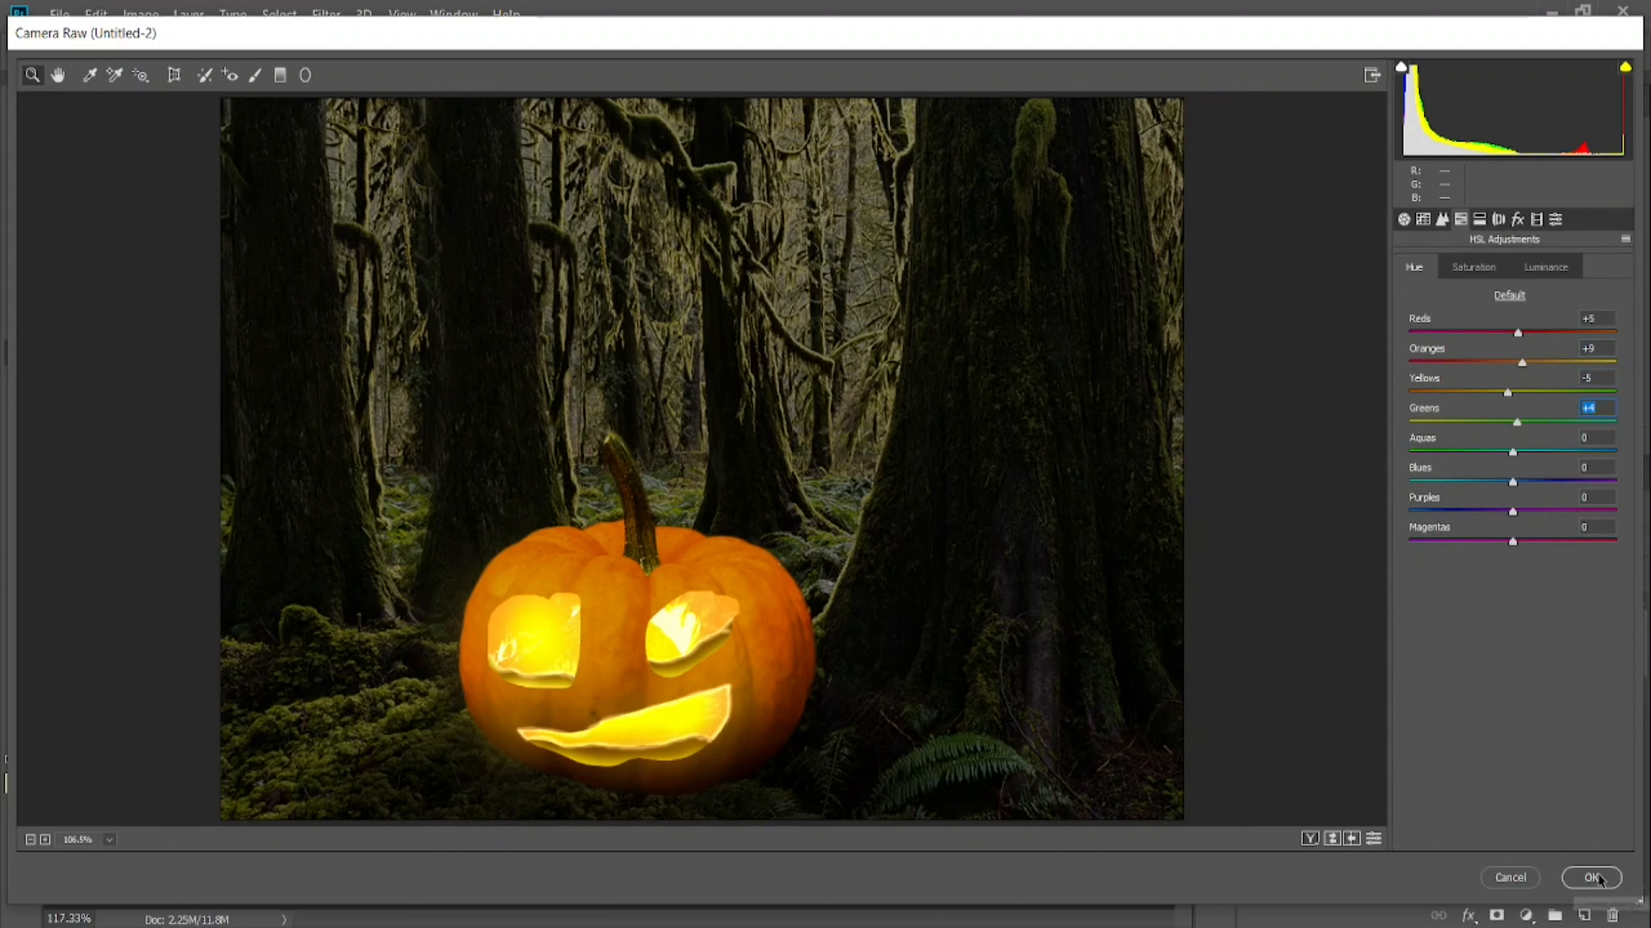
pyautogui.click(1591, 878)
pyautogui.click(1254, 628)
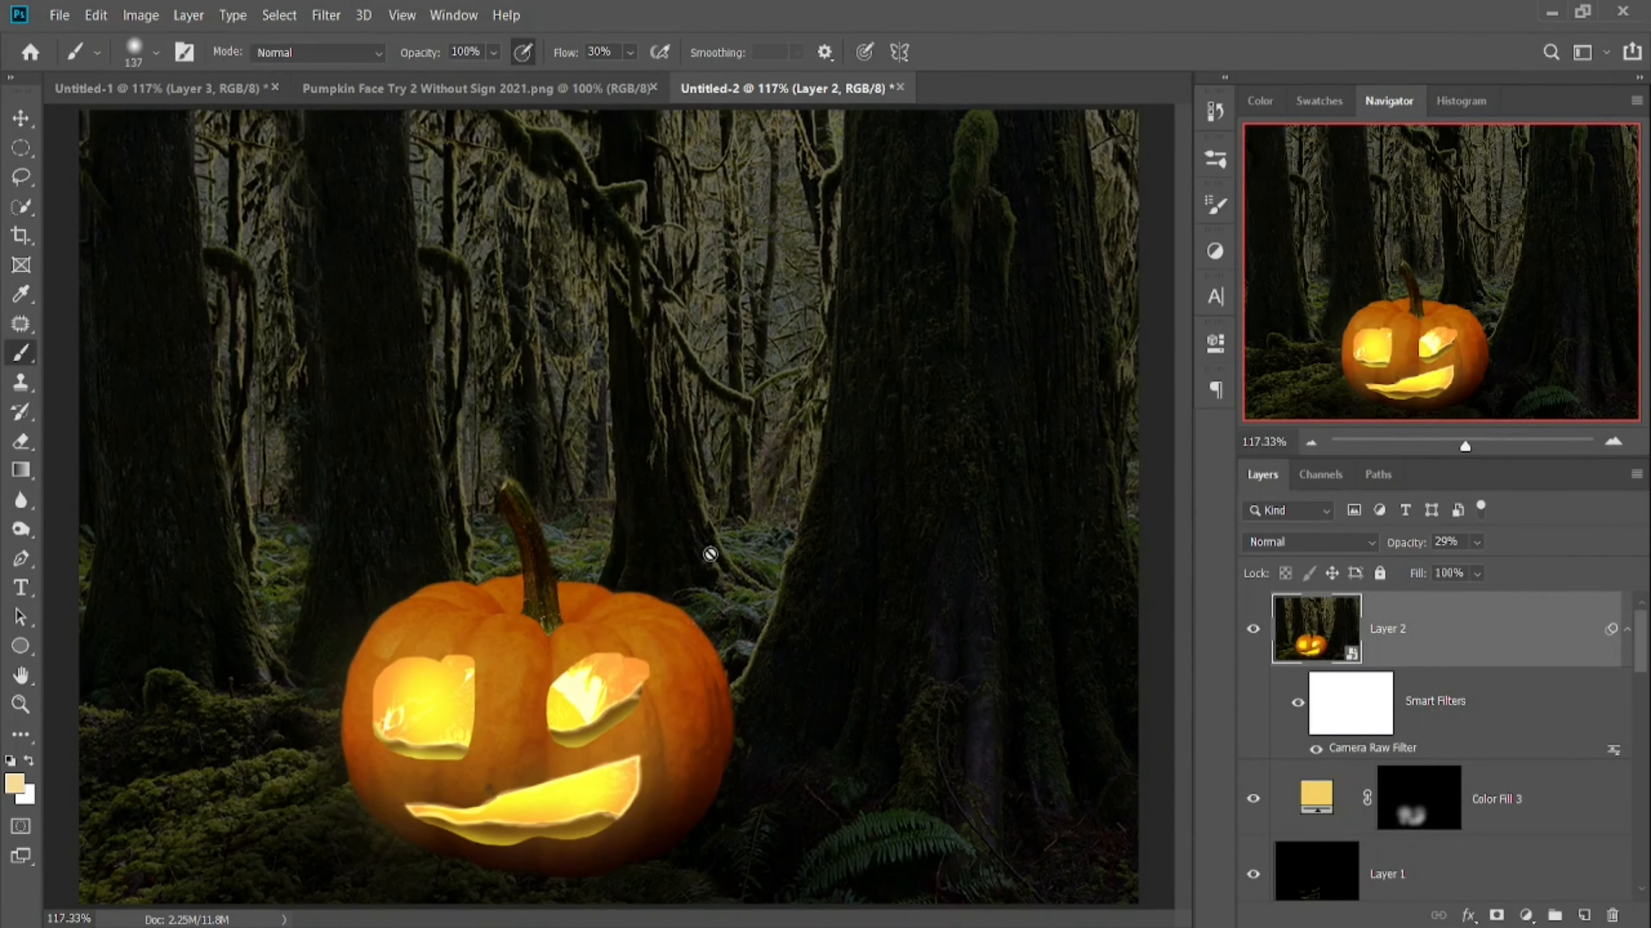
# - Preview the graded composite slightly enlarged with the interface panels hidden, and restore the panels
pyautogui.press('Tab')
pyautogui.scroll(1, 1238, 443)
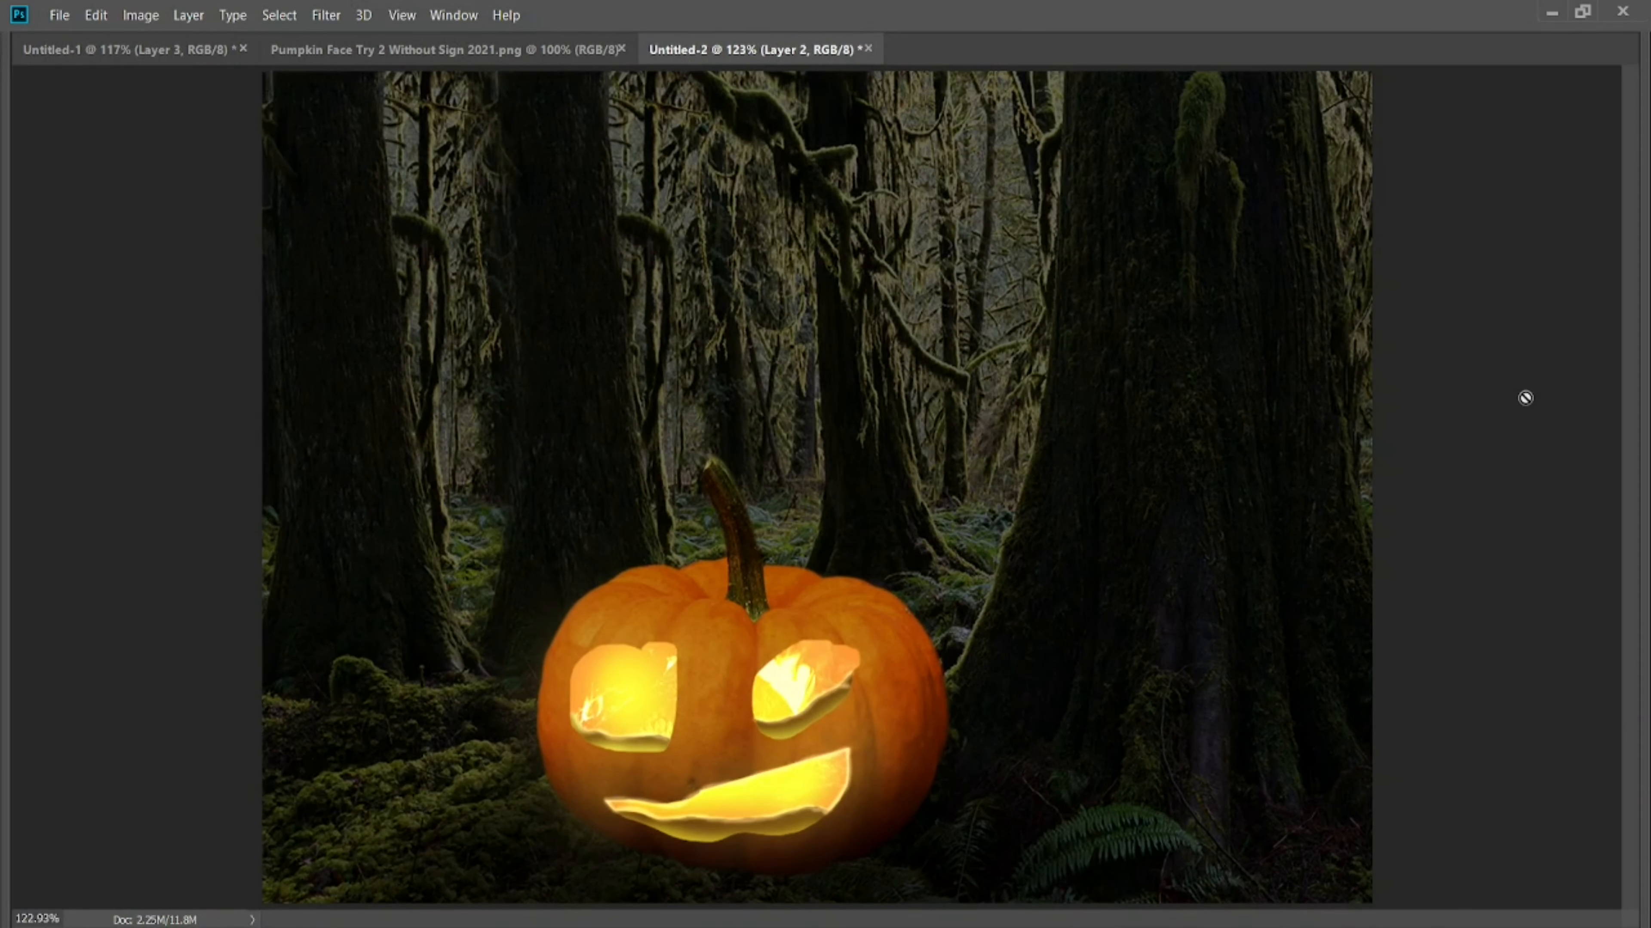
pyautogui.hotkey('alt', 'Tab')
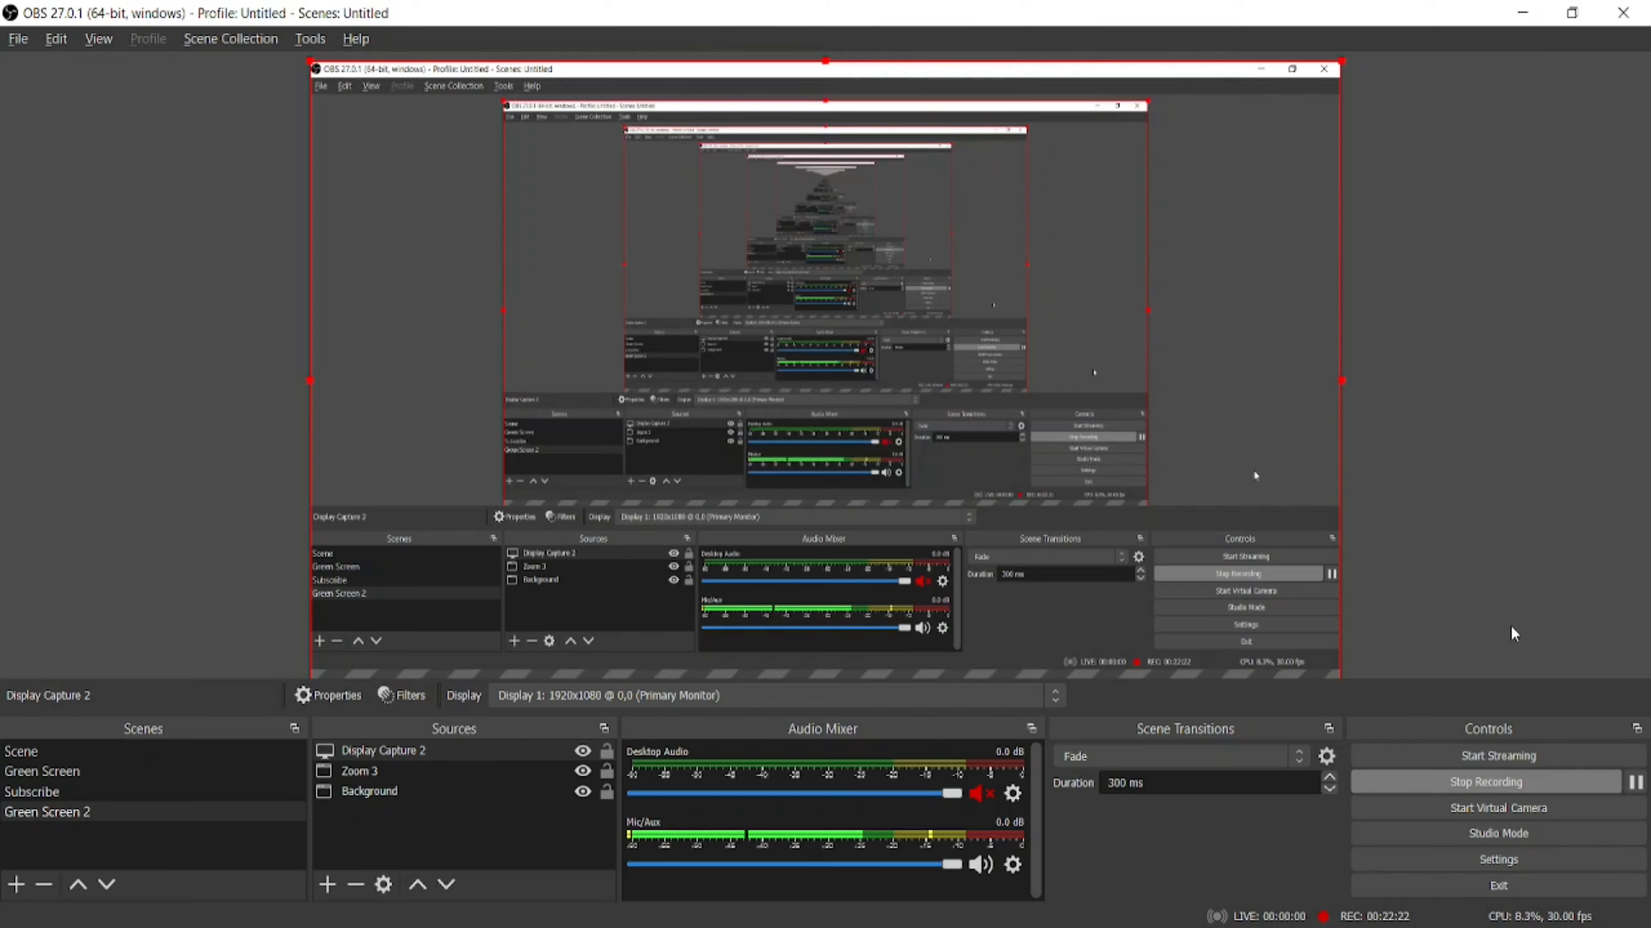
pyautogui.hotkey('alt', 'Tab')
pyautogui.press('Tab')
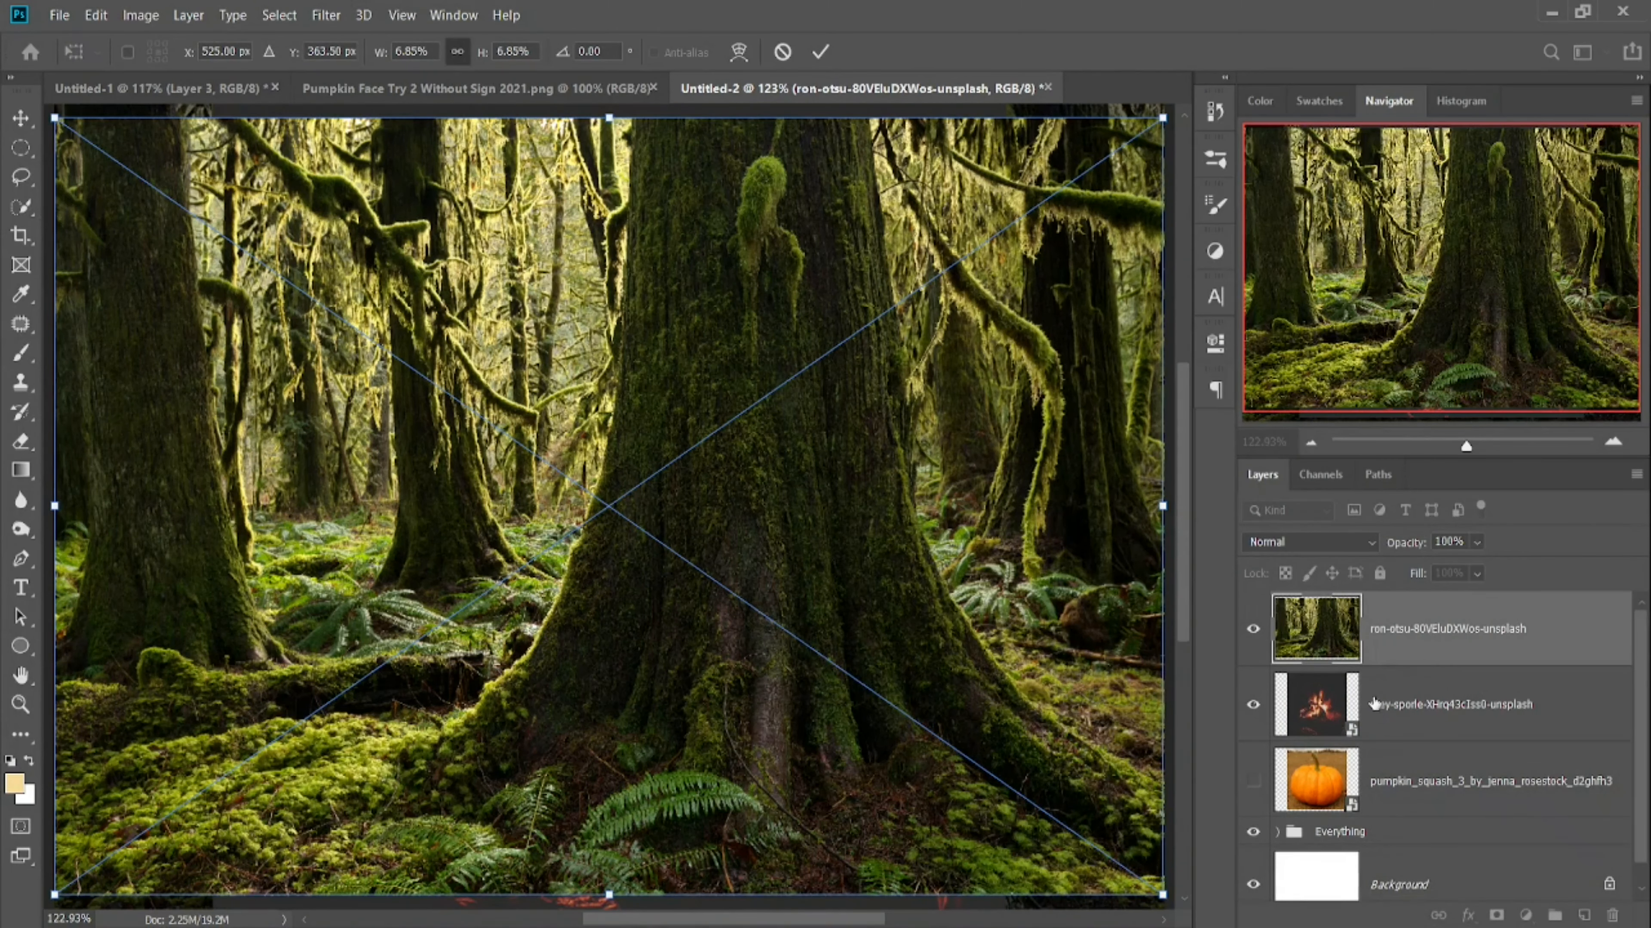
# - Move the original pumpkin photo above the forest and fire photos, group the three source images and hide the group
pyautogui.click(1254, 782)
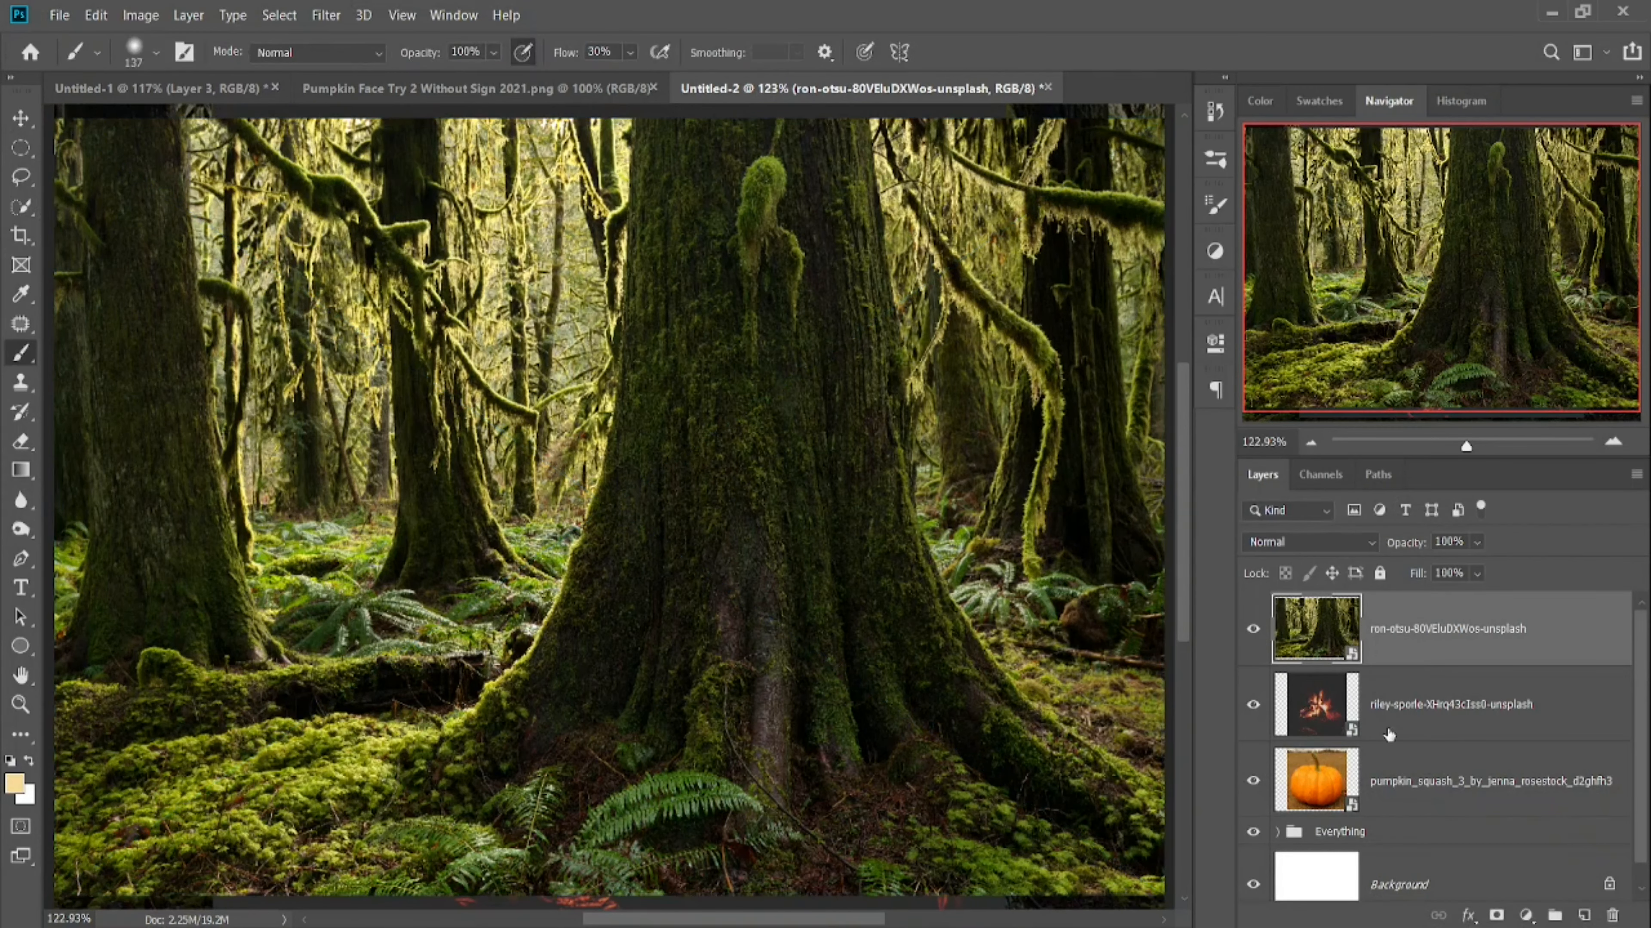
pyautogui.moveTo(1413, 807); pyautogui.dragTo(1453, 629)
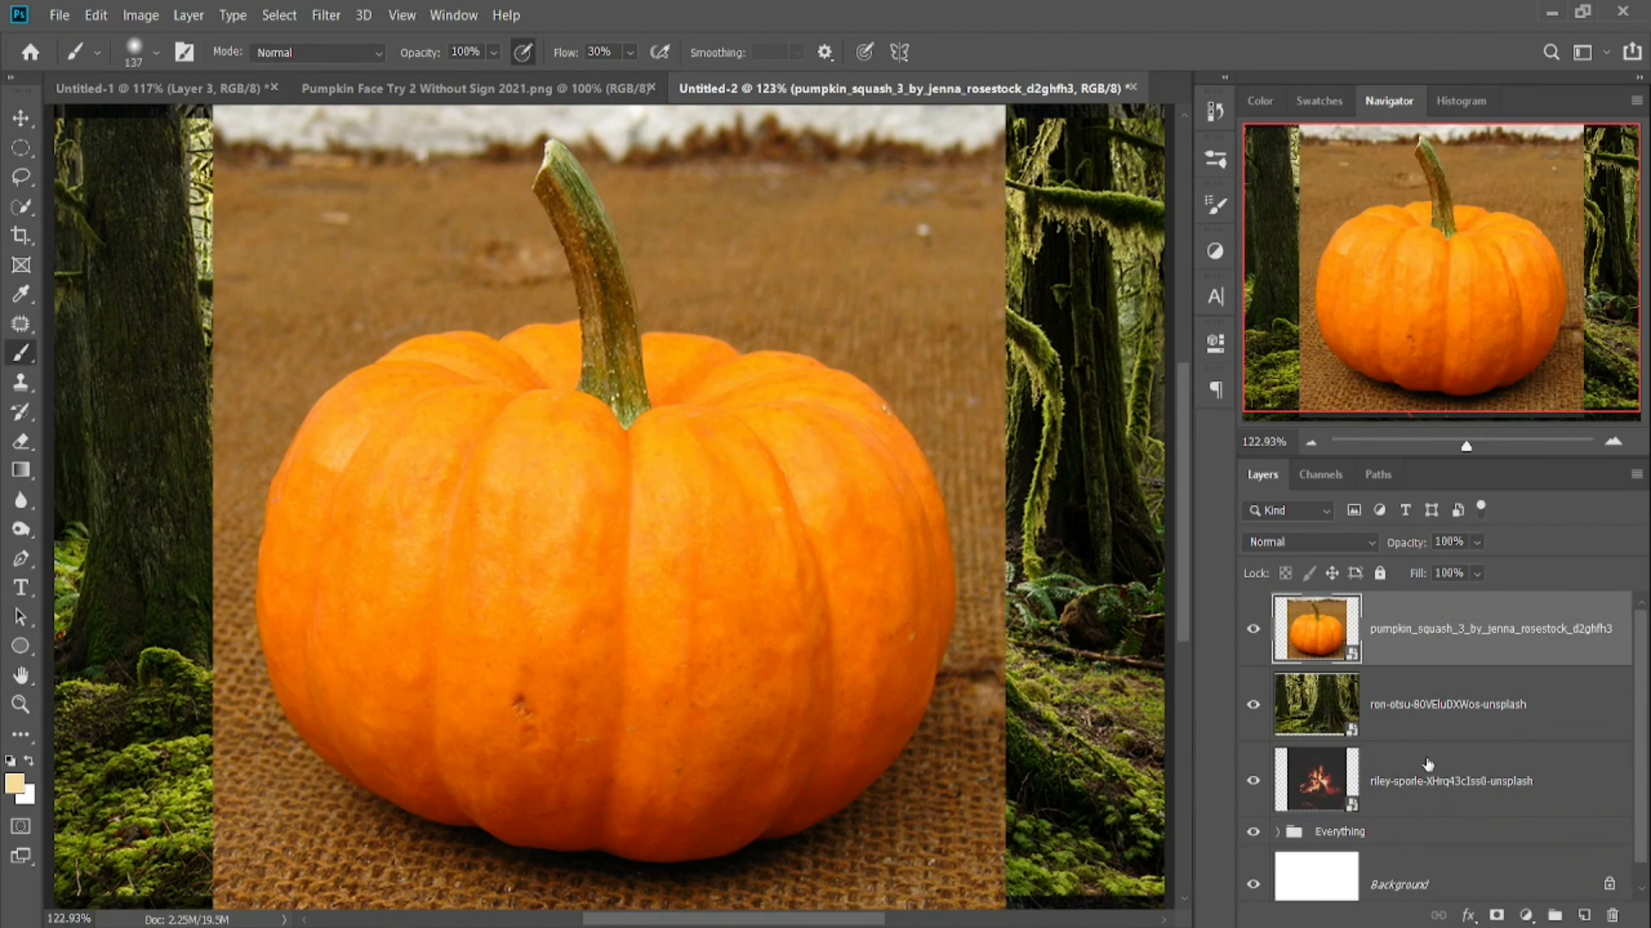
pyautogui.keyDown('shift'); pyautogui.click(1425, 780); pyautogui.keyUp('shift')
pyautogui.hotkey('ctrl', 'g')
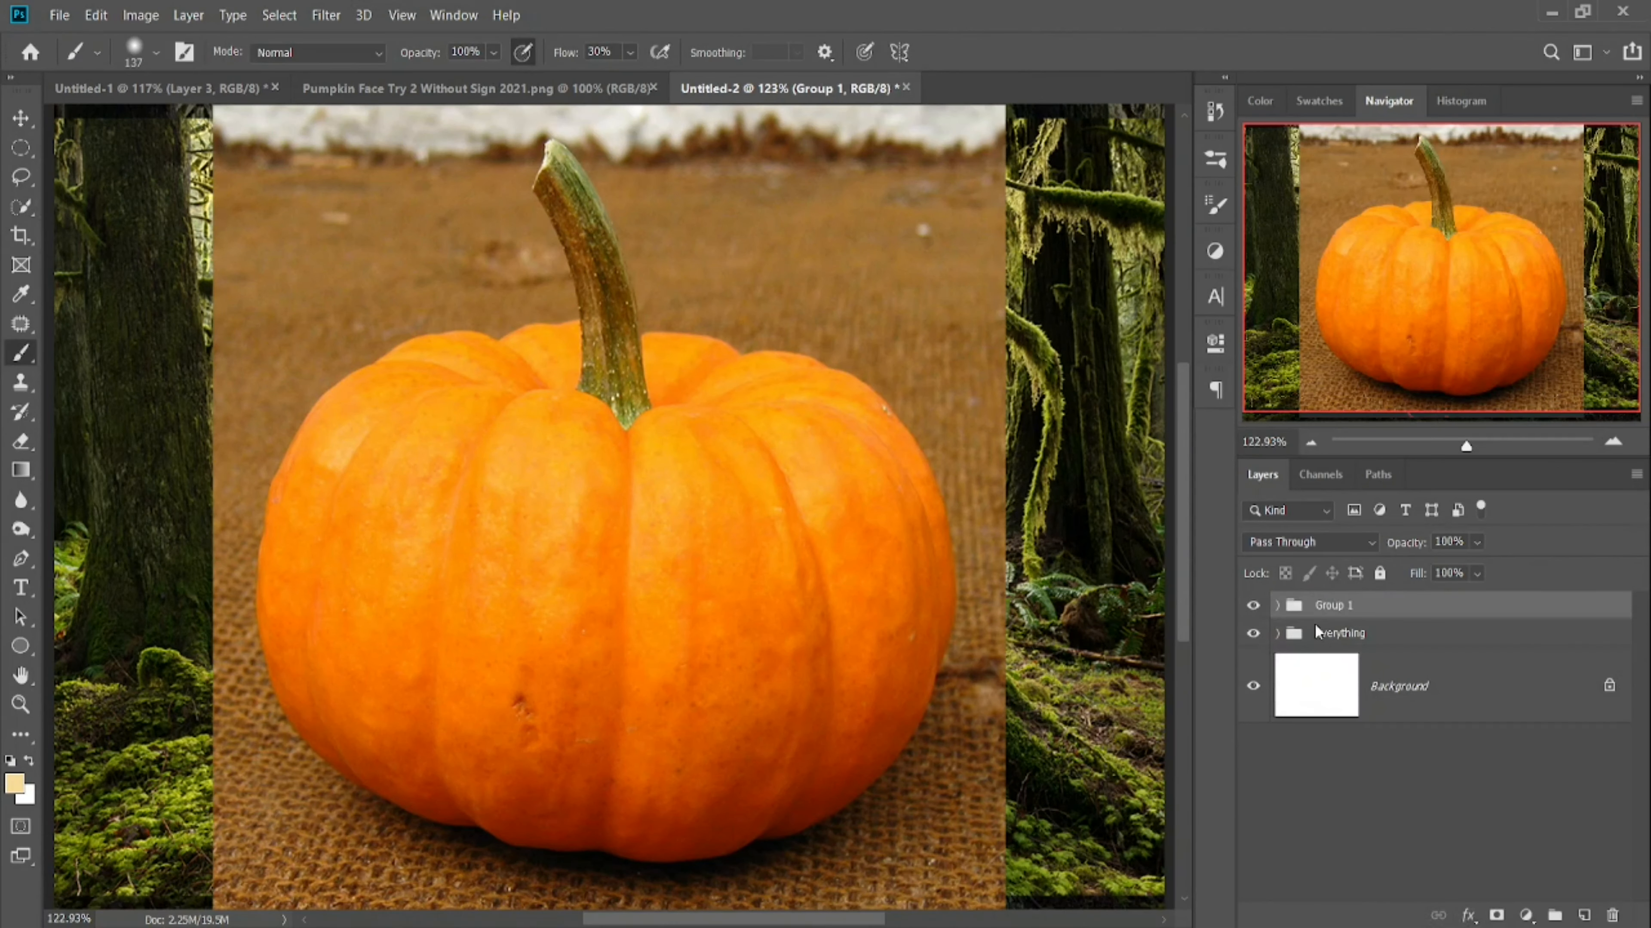
pyautogui.click(1253, 605)
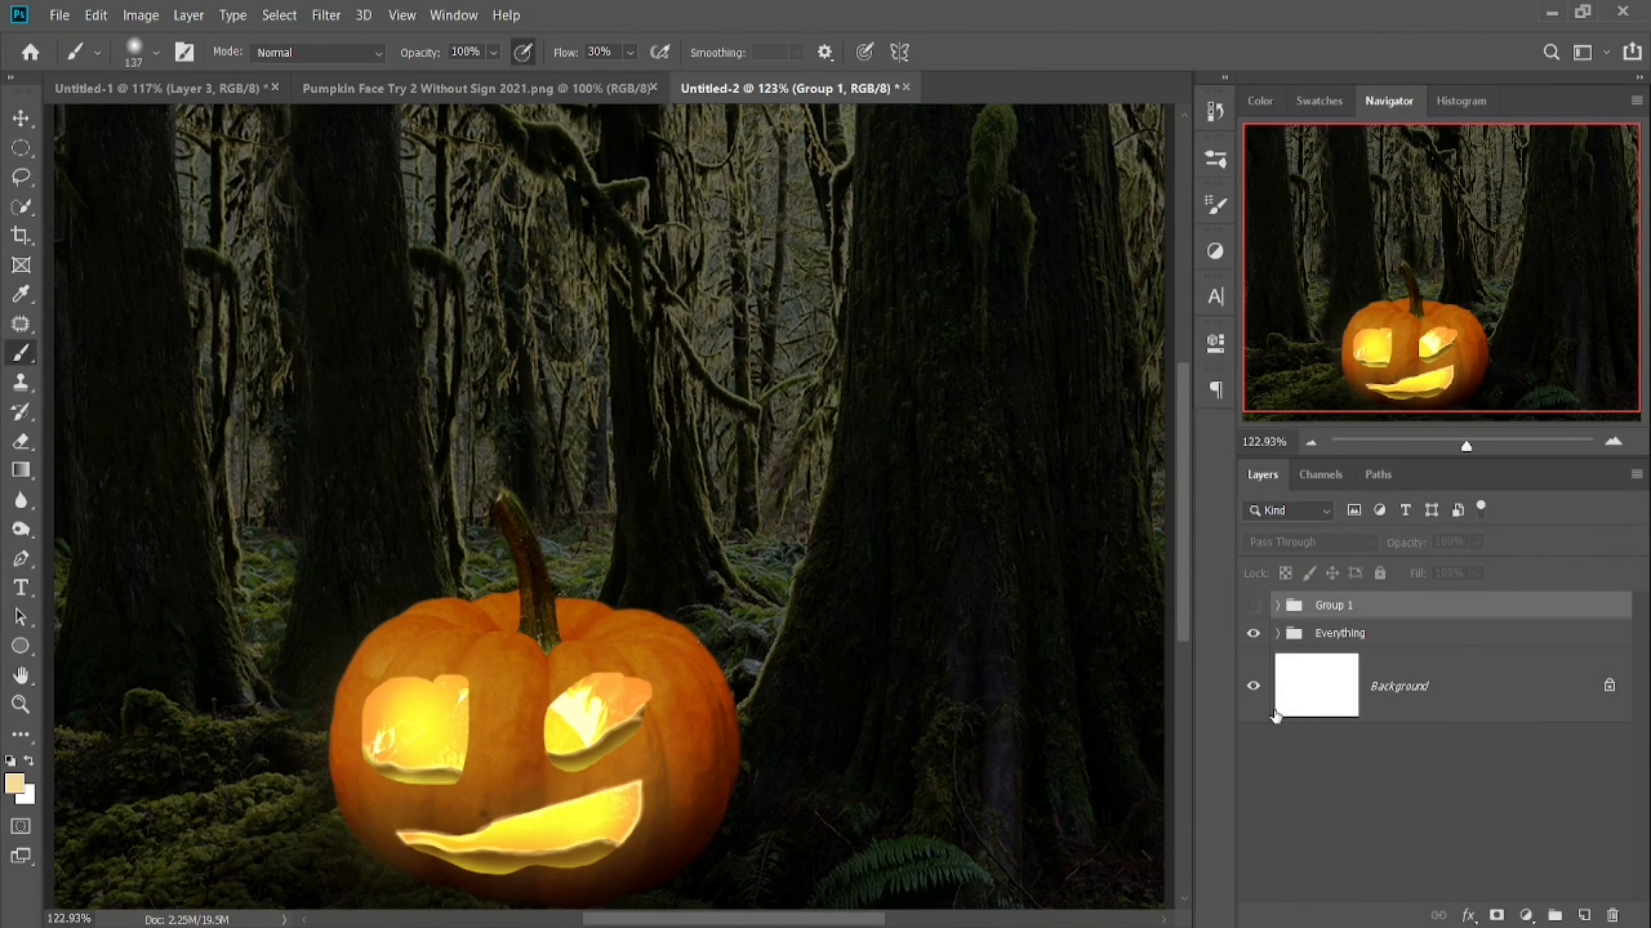
# - View the final pumpkin composite without panels and switch to OBS
pyautogui.press('Tab')
pyautogui.hotkey('alt', 'Tab')
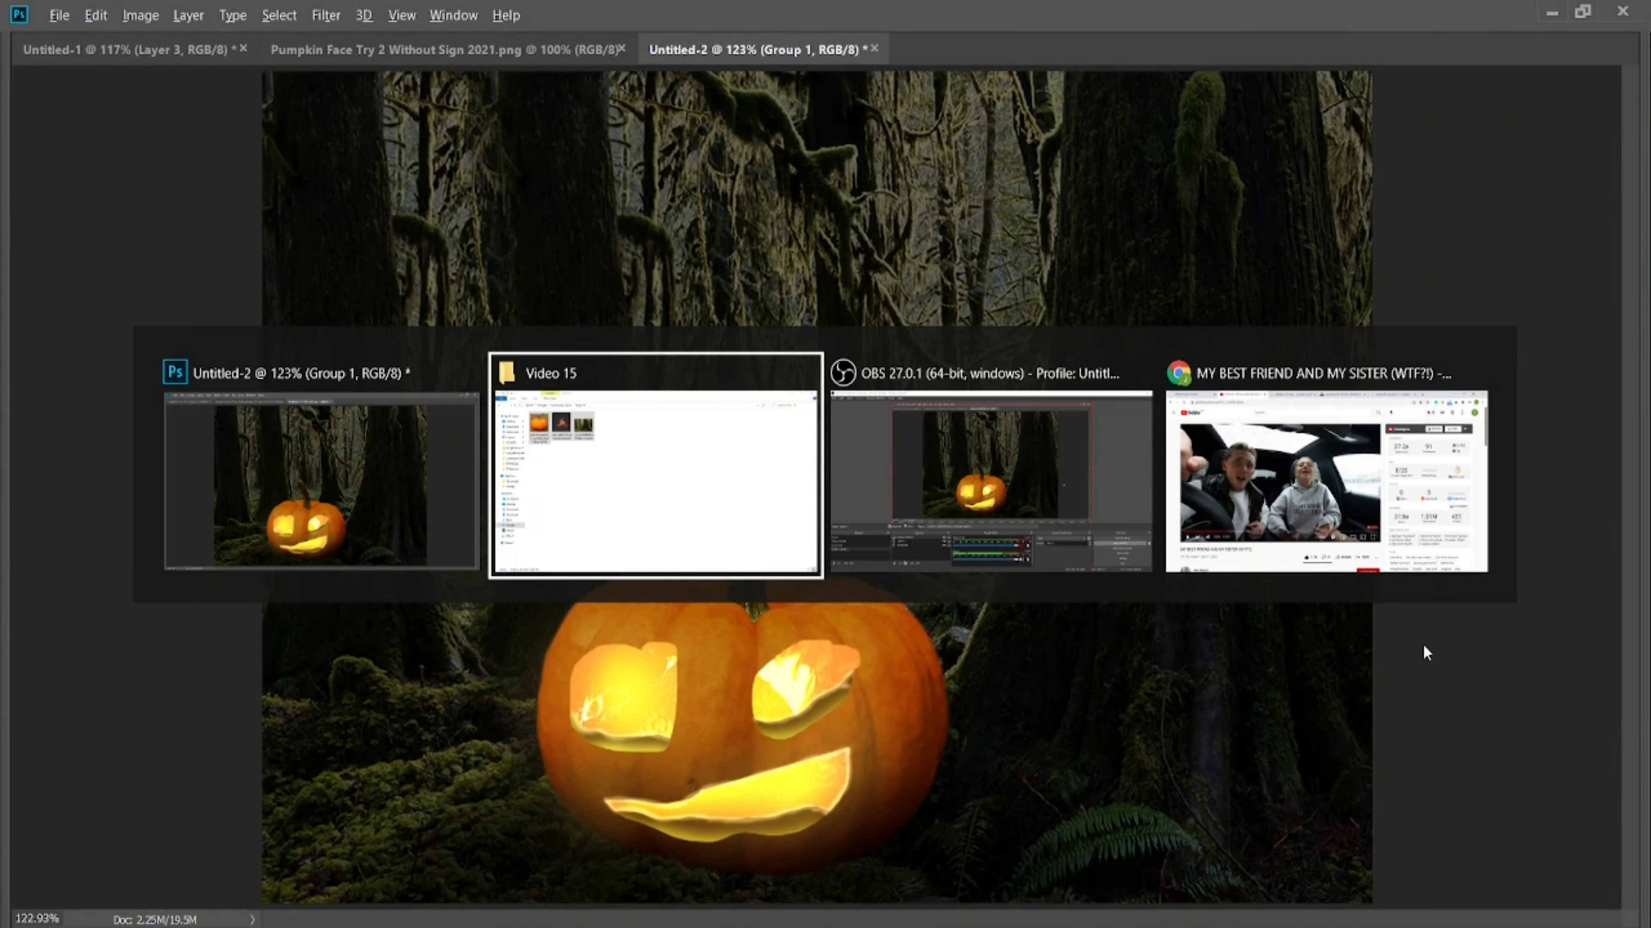
pyautogui.hotkey('alt', 'Tab')
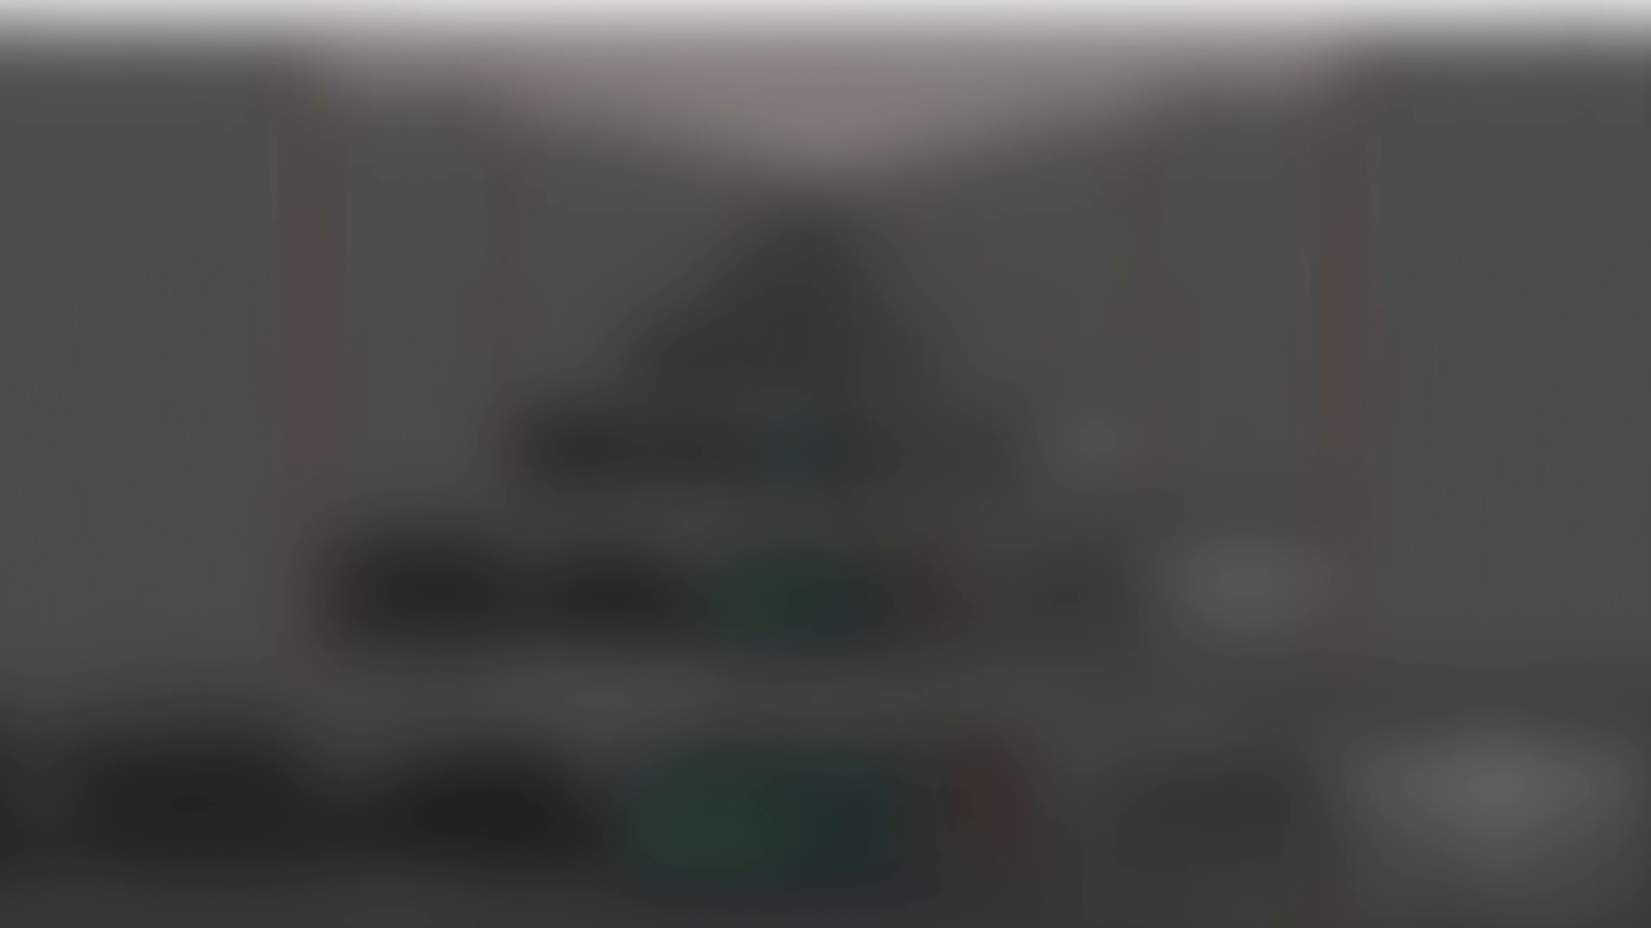